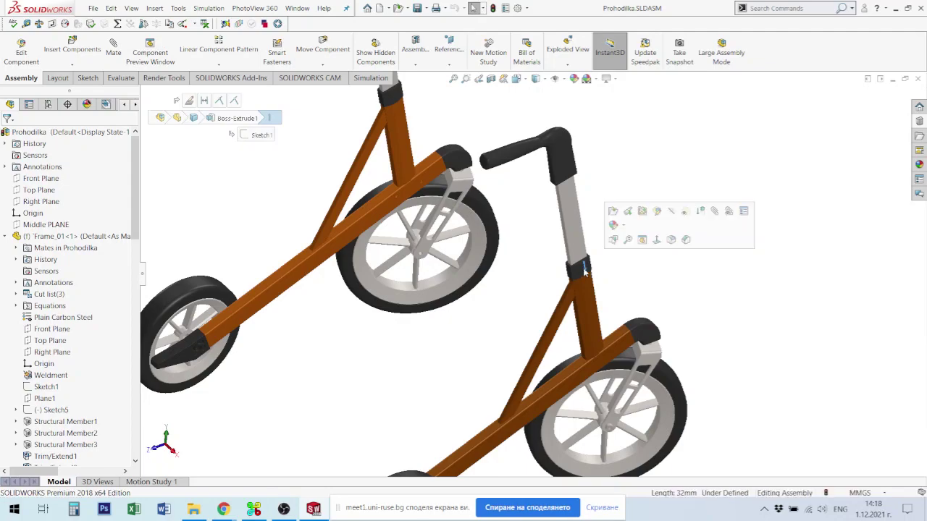
Examine the collars and handle tubes on the two side frames of the walker assembly
scroll(578, 259, "down", 2)
scroll(422, 217, "up", 4)
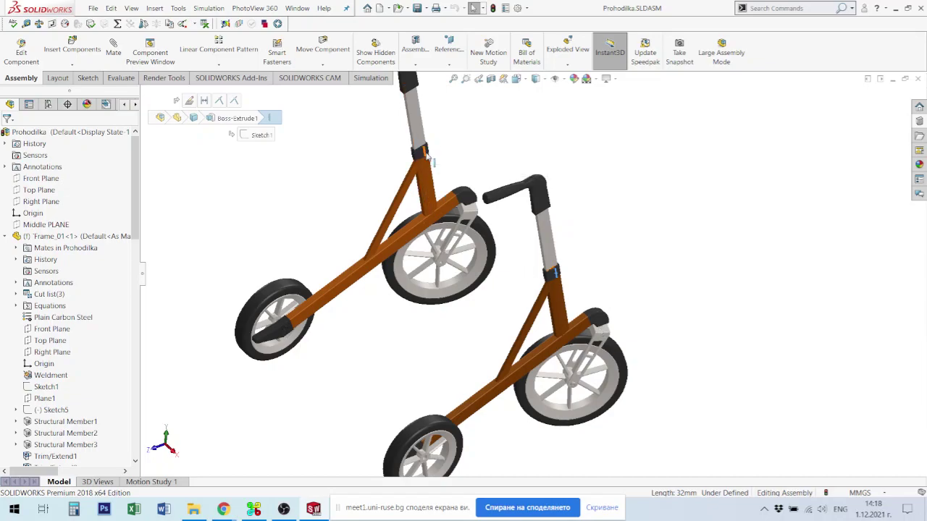
scroll(624, 288, "down", 4)
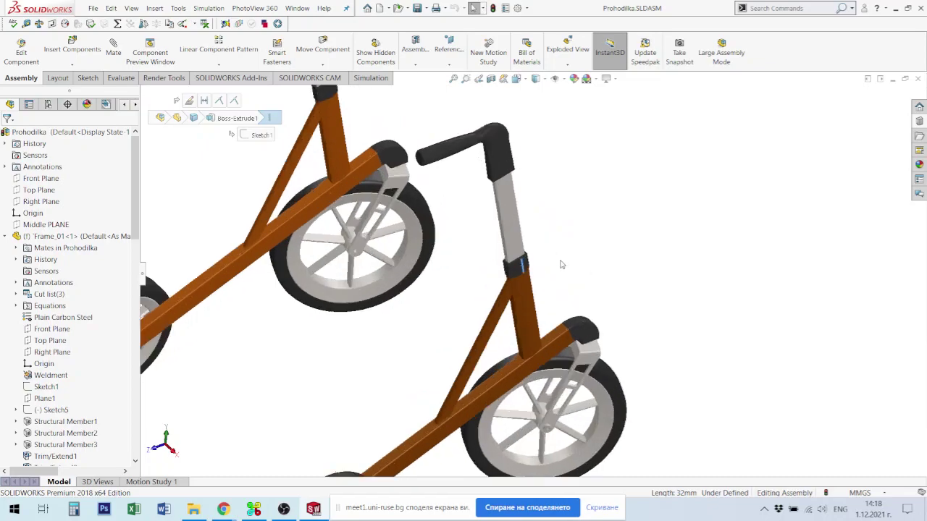
middle_click_drag(468, 259, 508, 281)
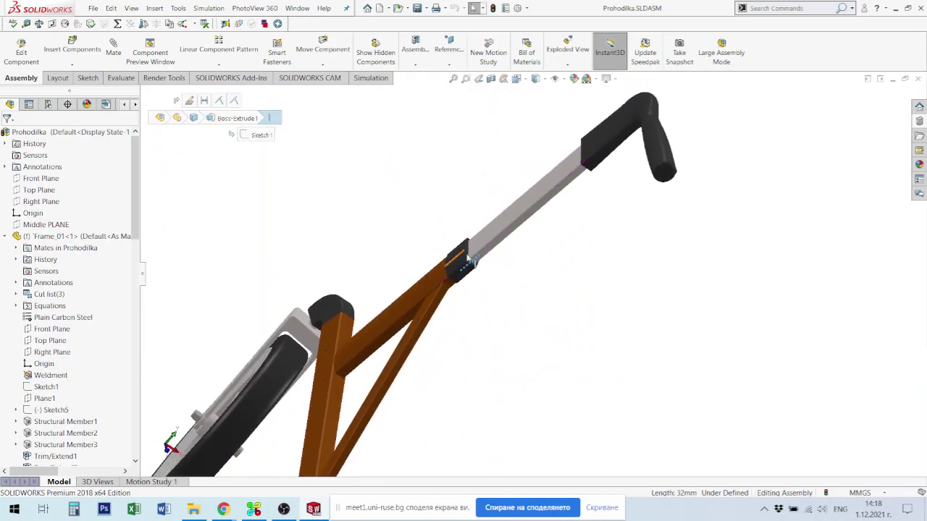
scroll(563, 353, "up", 5)
middle_click_drag(563, 354, 289, 254)
scroll(334, 216, "up", 2)
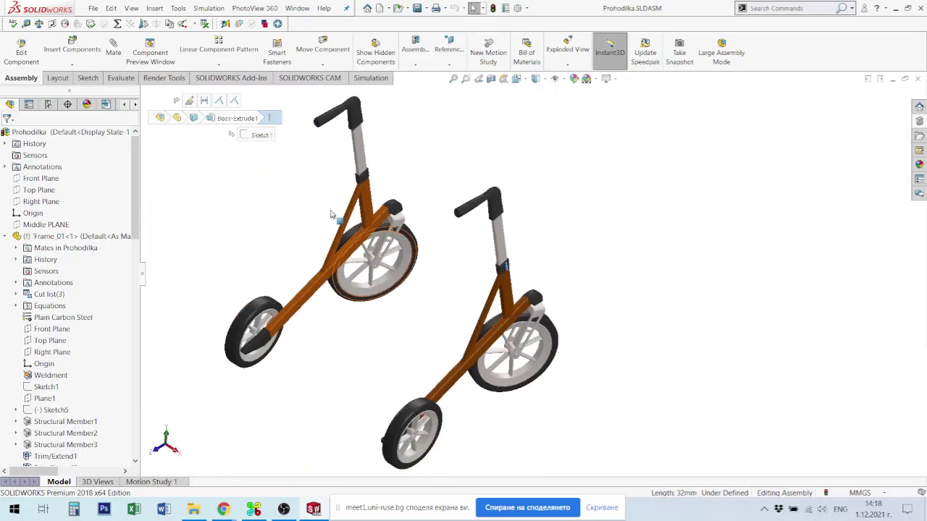
Measure the centre distance between the two holes in the mirrored frame's tube beside the large wheel
scroll(384, 231, "down", 10)
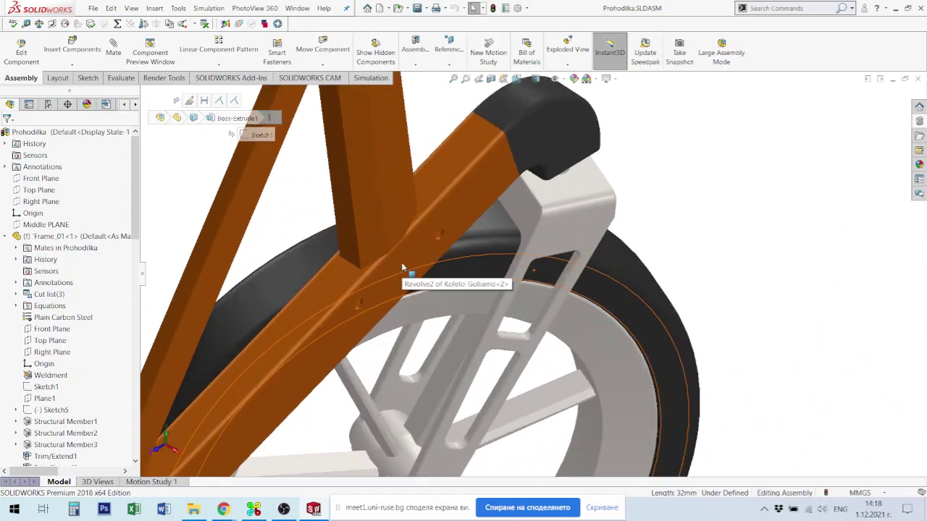
scroll(403, 268, "down", 5)
scroll(501, 215, "down", 2)
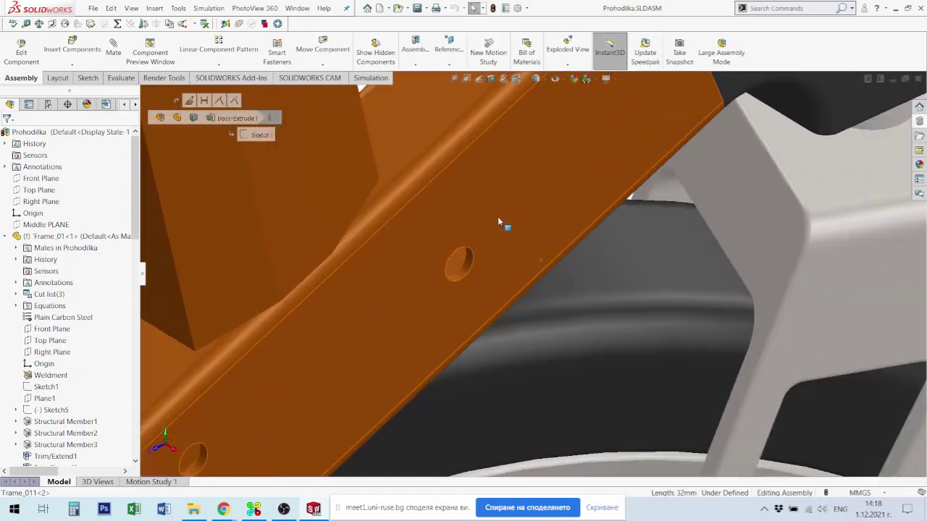
scroll(469, 260, "down", 4)
left_click(459, 302)
scroll(453, 321, "up", 3)
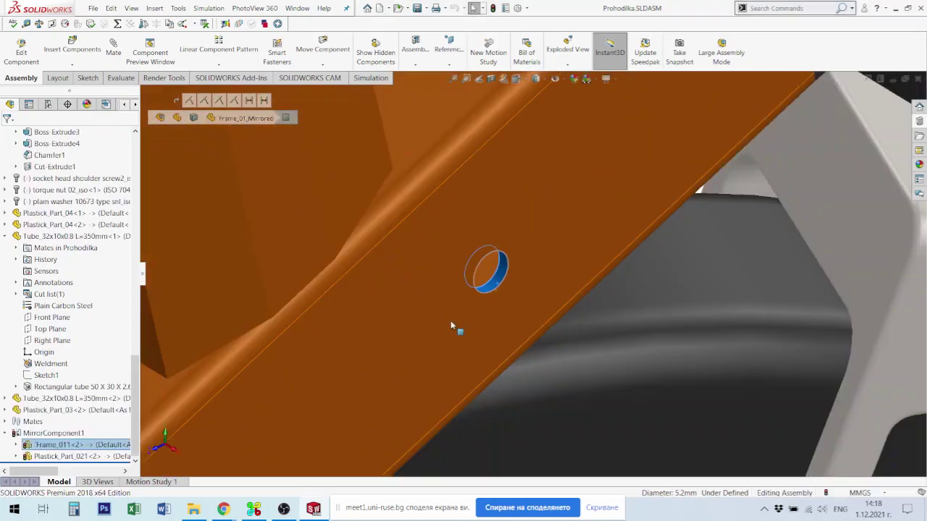
scroll(453, 321, "up", 4)
scroll(341, 404, "down", 3)
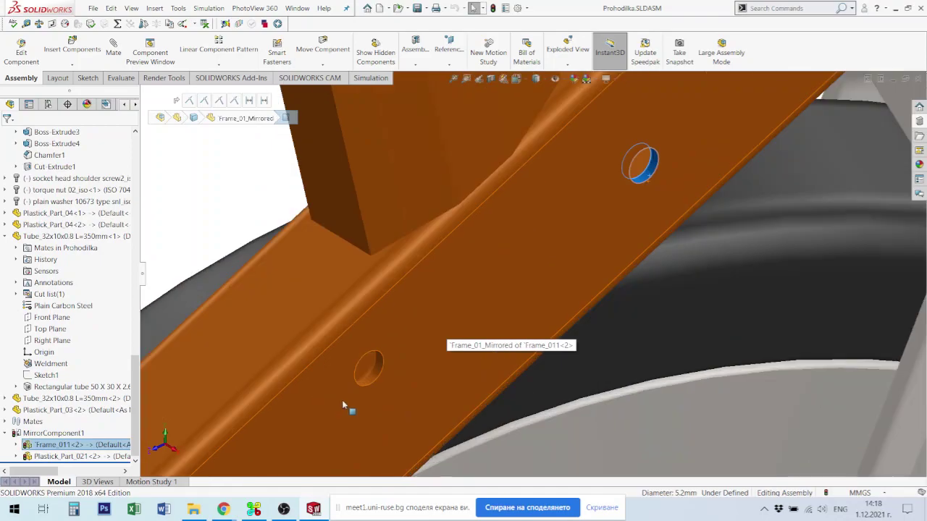
left_click(374, 379)
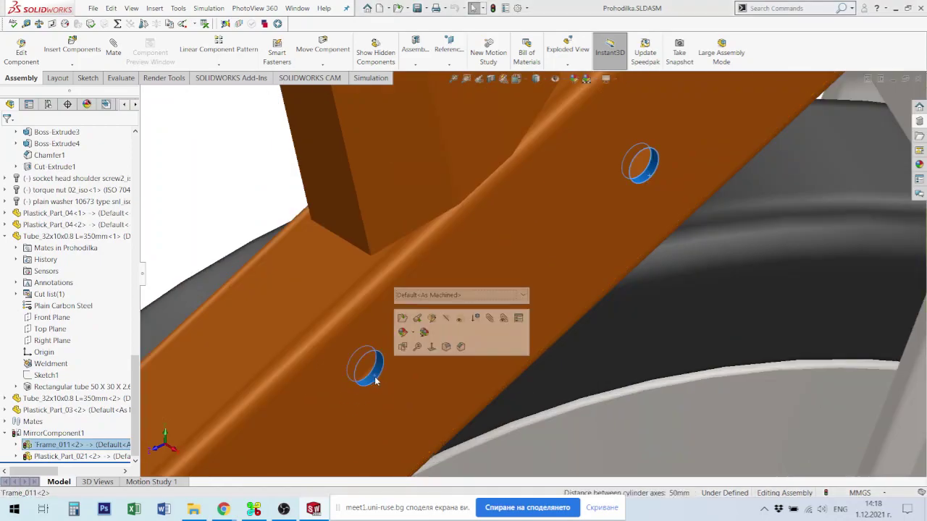
key("m")
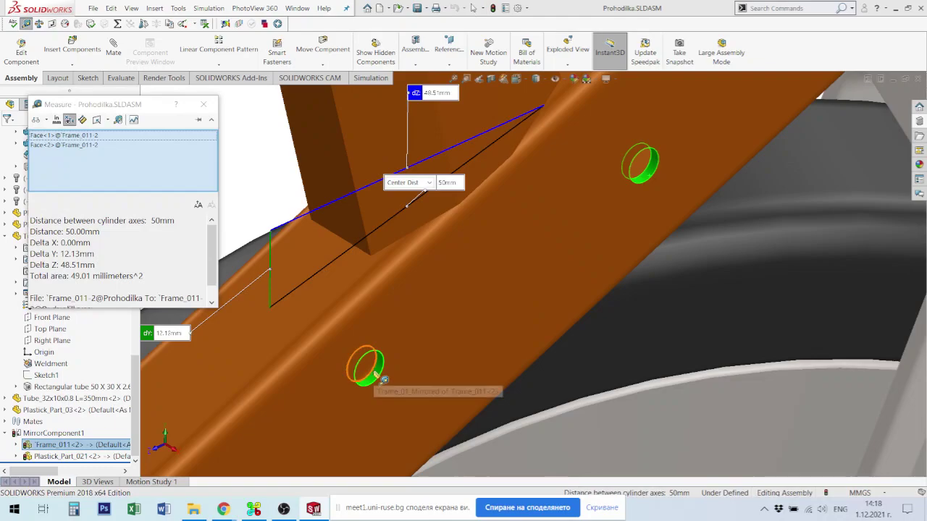
middle_click_drag(488, 290, 471, 278)
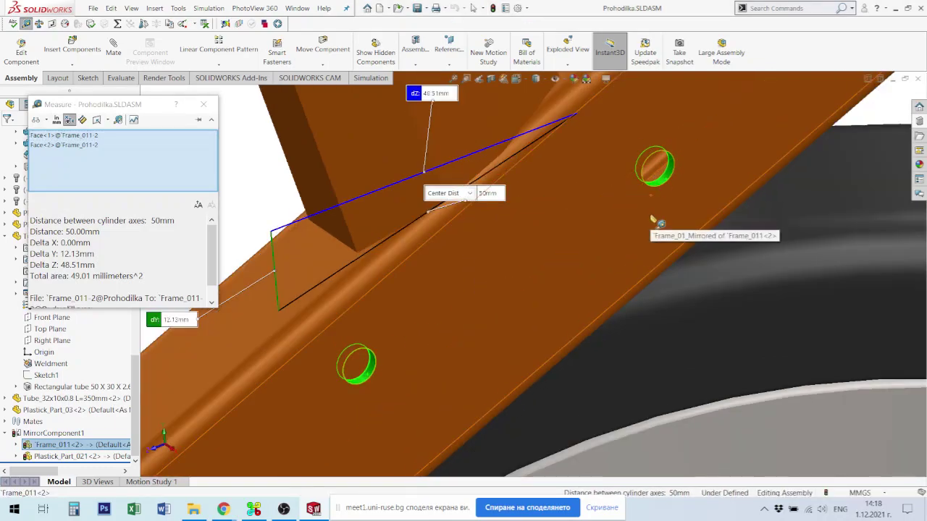
Measure the diameter of the upper hole's edge on the mirrored frame tube
key("Escape")
left_click(657, 189)
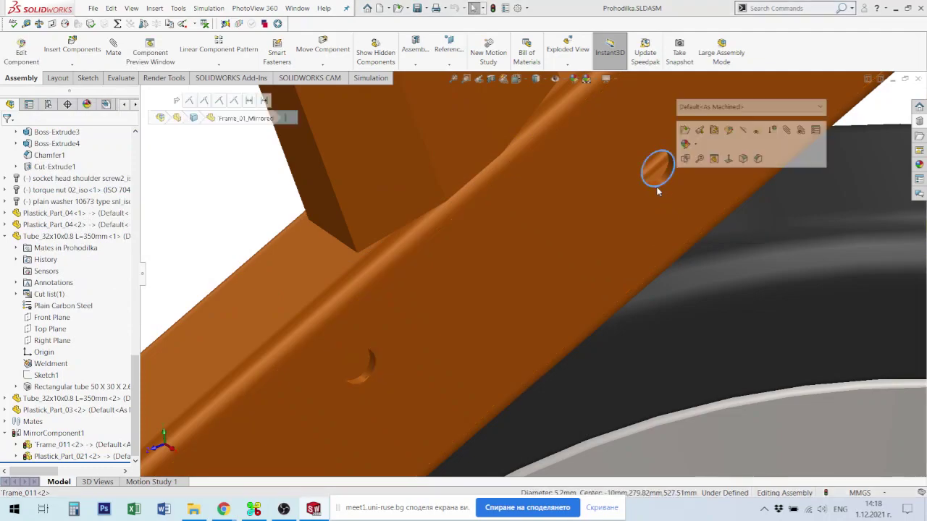
key("Return")
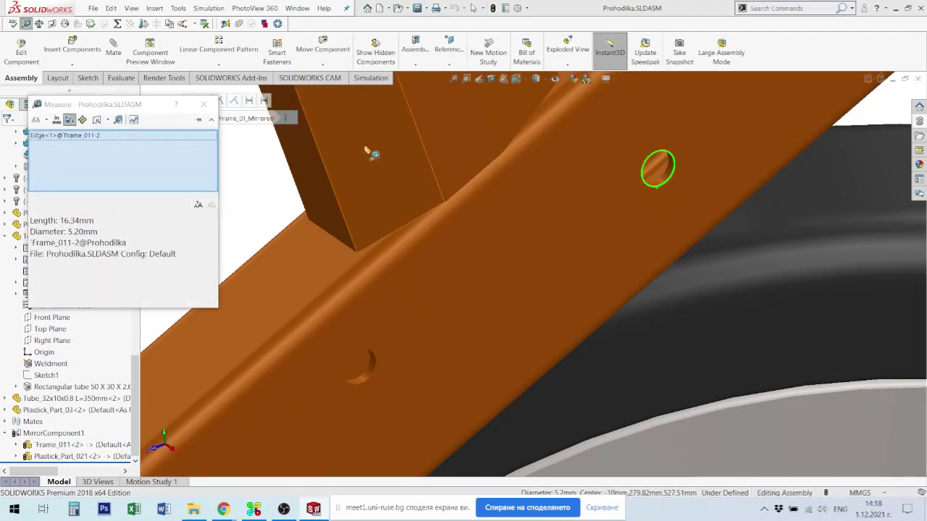
left_click(204, 104)
Create a new part document and start a sketch on the Right Plane
scroll(620, 267, "up", 8)
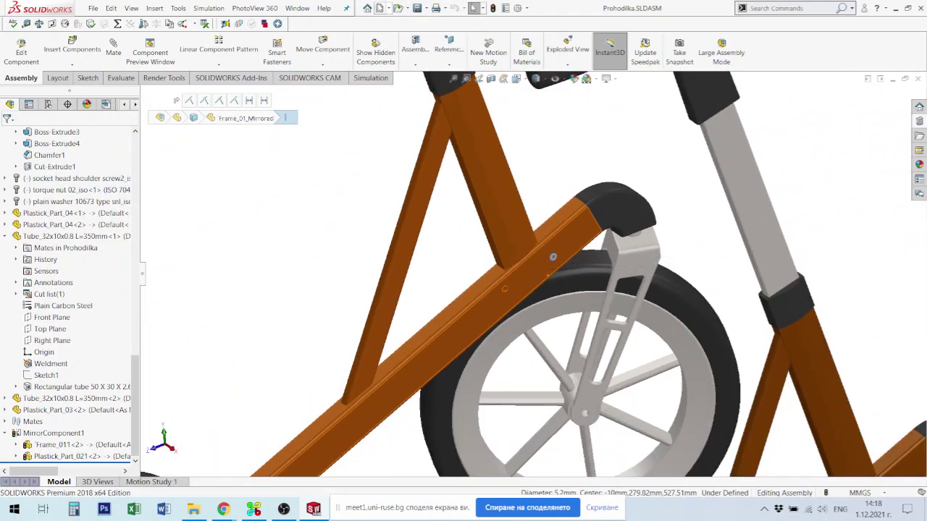
key("ctrl+n")
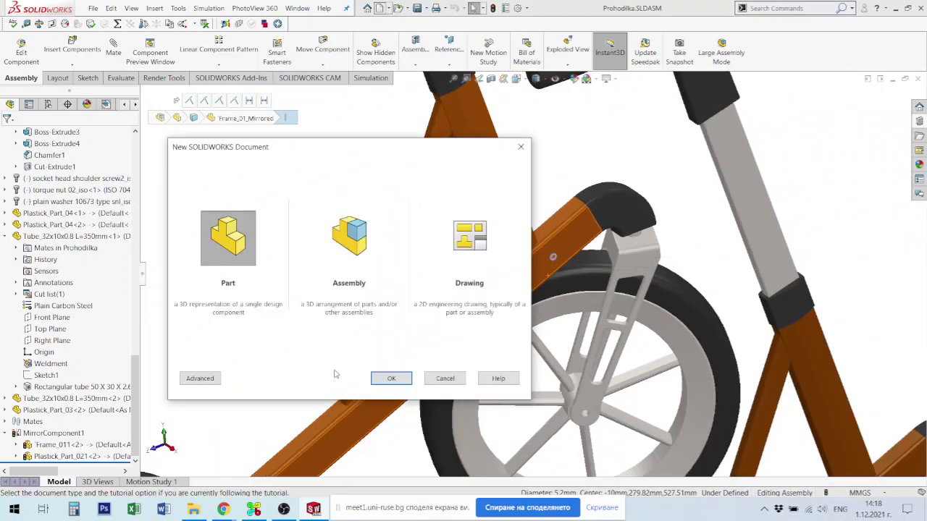
left_click(392, 379)
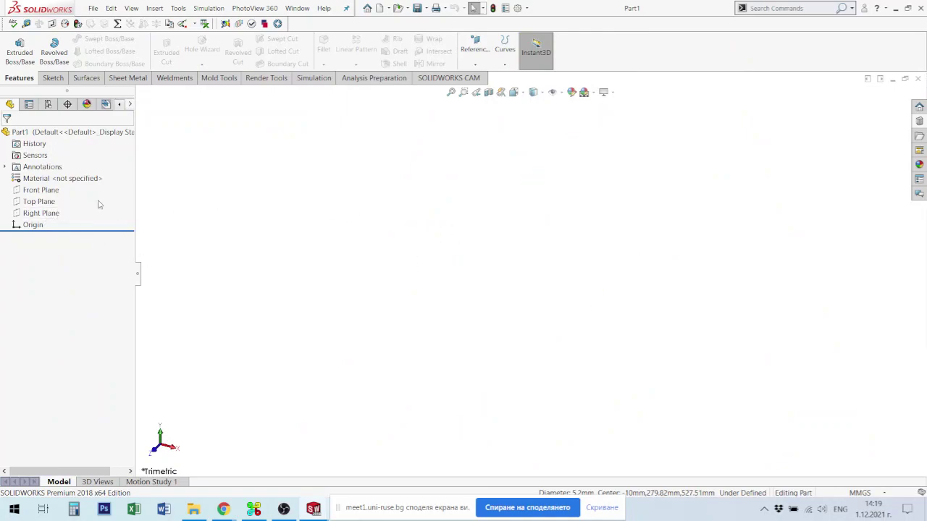
left_click(51, 214)
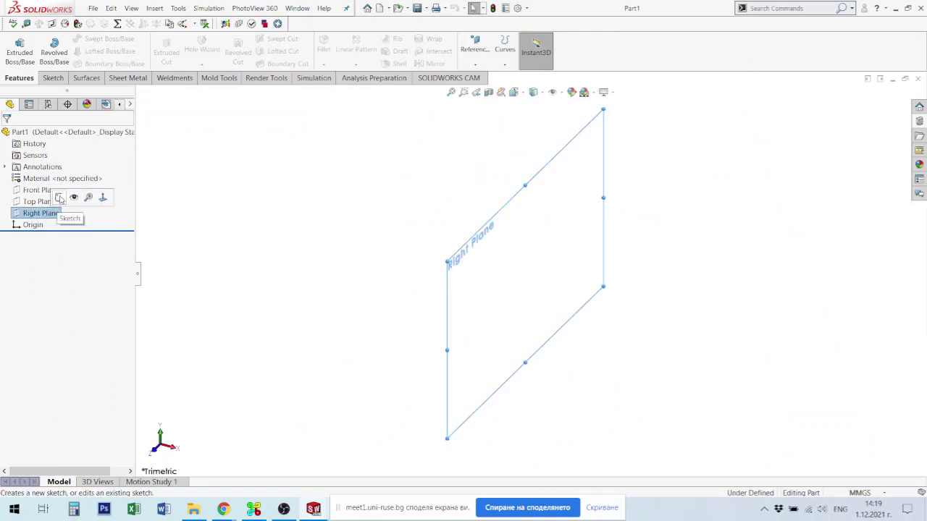
left_click(60, 198)
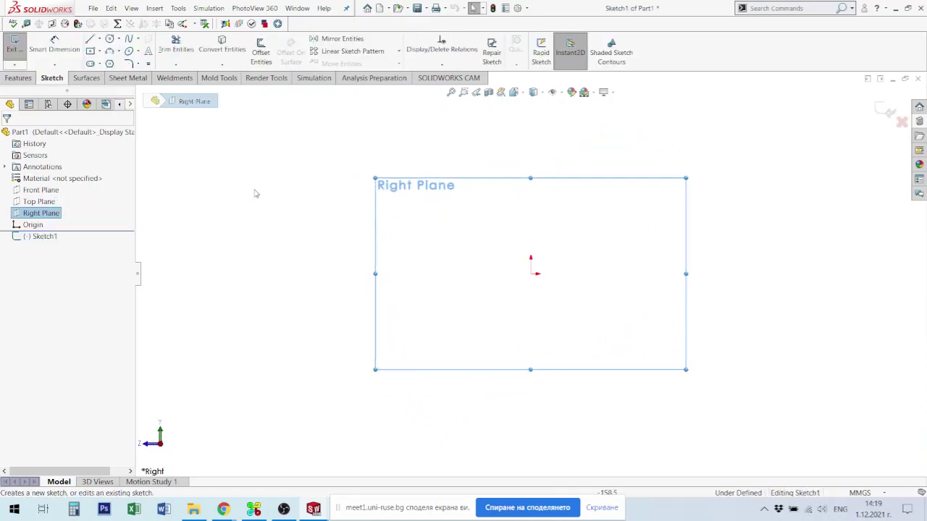
Sketch a horizontal centerline about 59 mm long through the origin and add a Midpoint relation between them
left_click(99, 40)
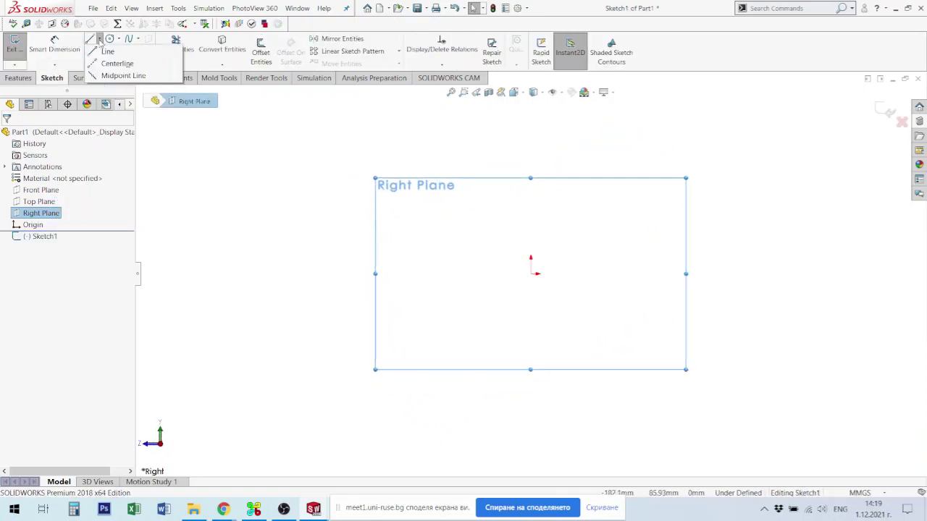
left_click(113, 64)
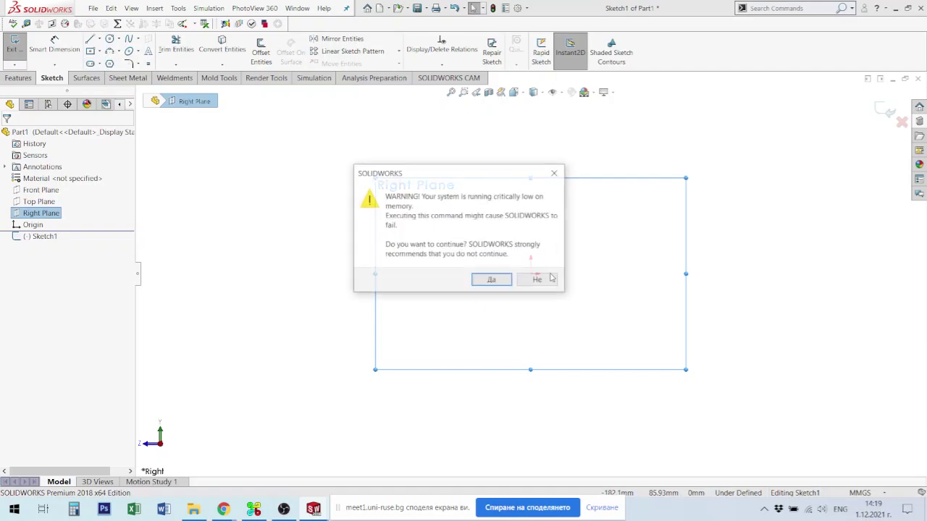
left_click(484, 282)
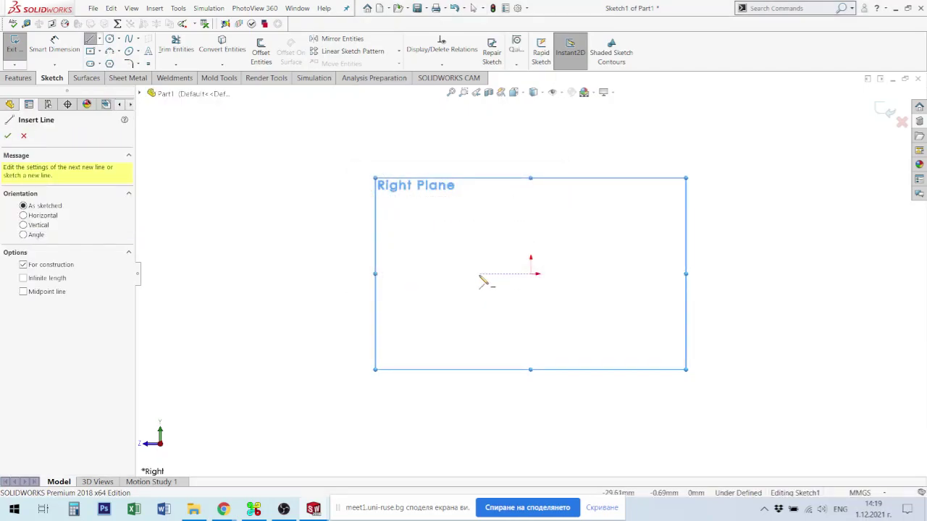
left_click(480, 274)
double_click(588, 274)
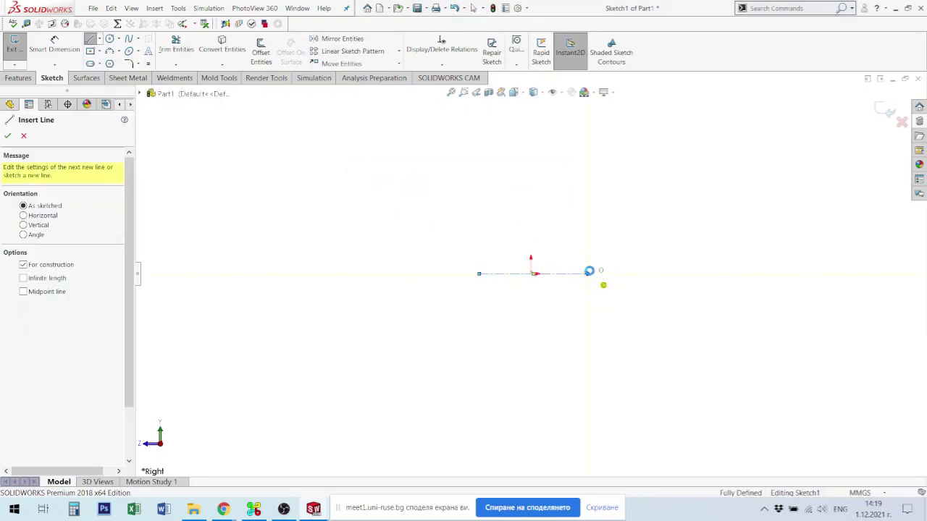
key("Escape")
left_click(532, 278)
left_click(548, 274)
left_click(532, 277, "ctrl")
left_click(577, 239)
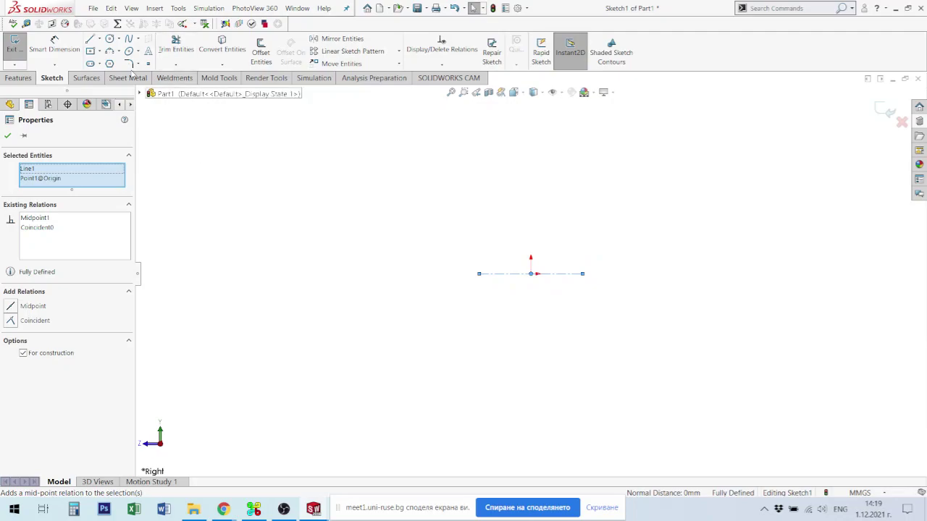
Sketch a circle at each end of the centerline, with radii of about 4.8 mm and 6.6 mm
left_click(109, 38)
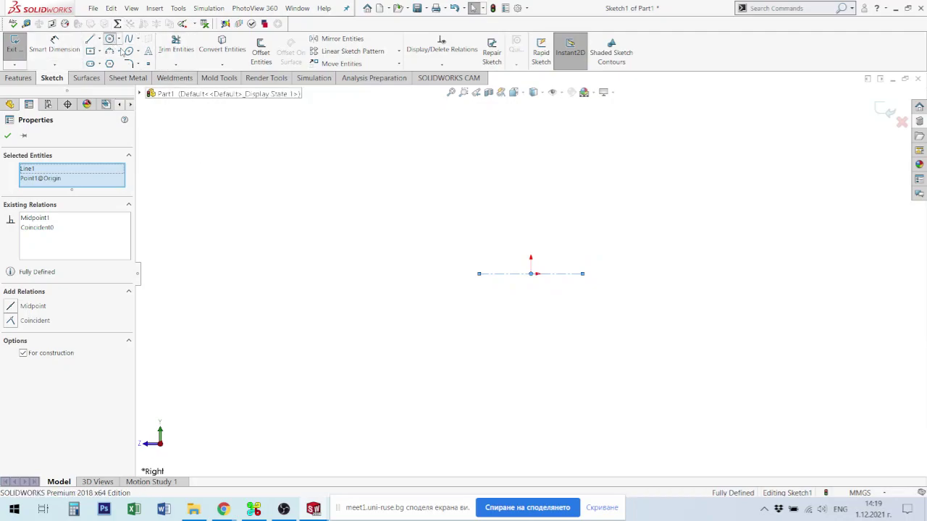
left_click(478, 275)
left_click(483, 284)
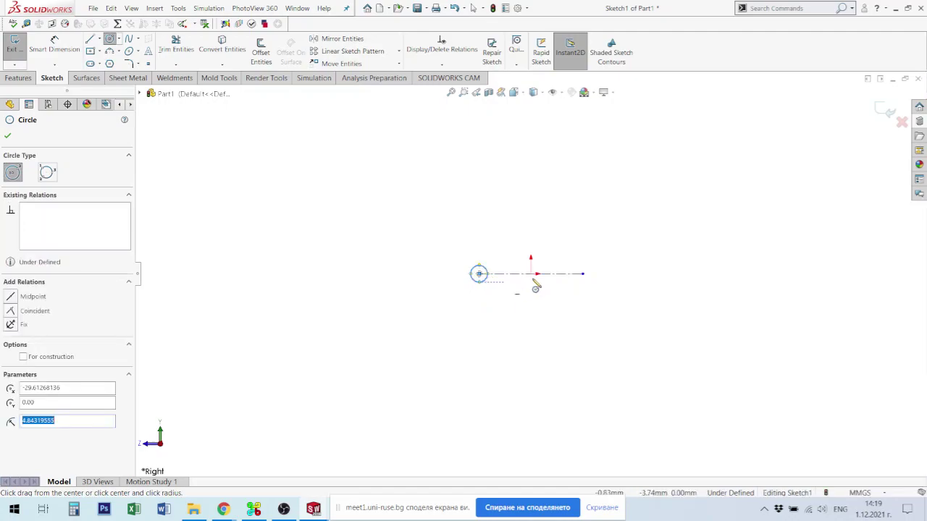
left_click(587, 284)
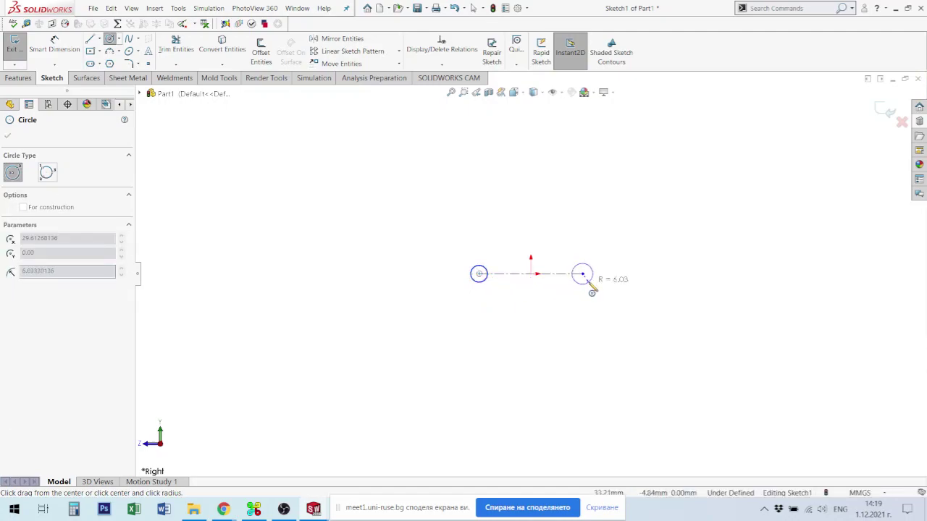
key("Escape")
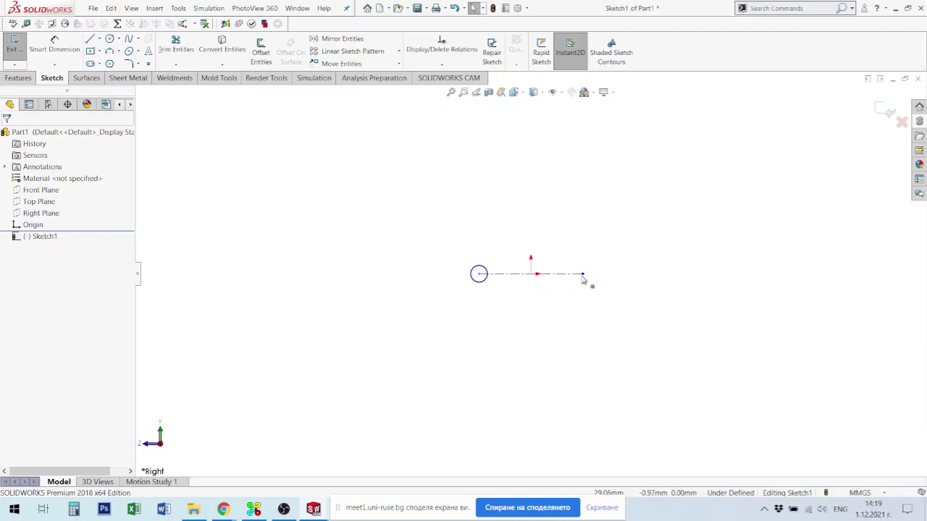
key("Return")
left_click(584, 275)
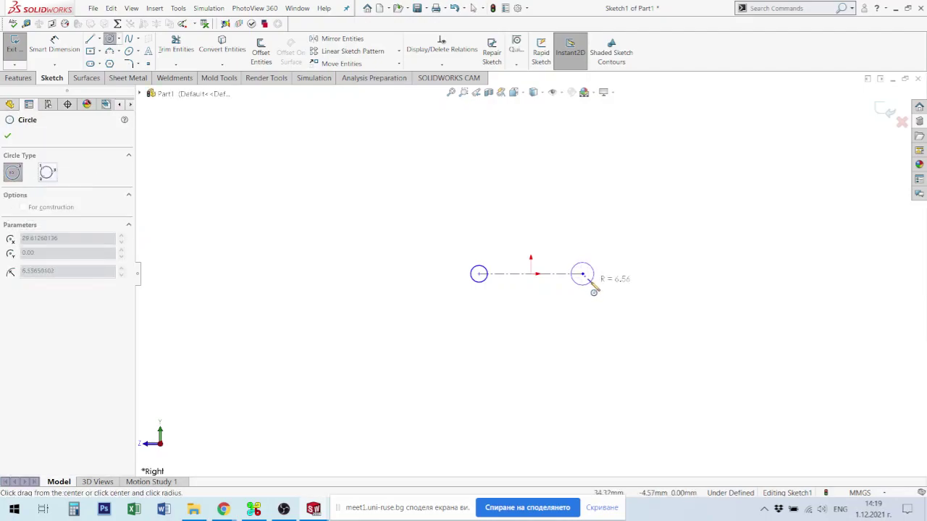
left_click(590, 284)
key("Escape")
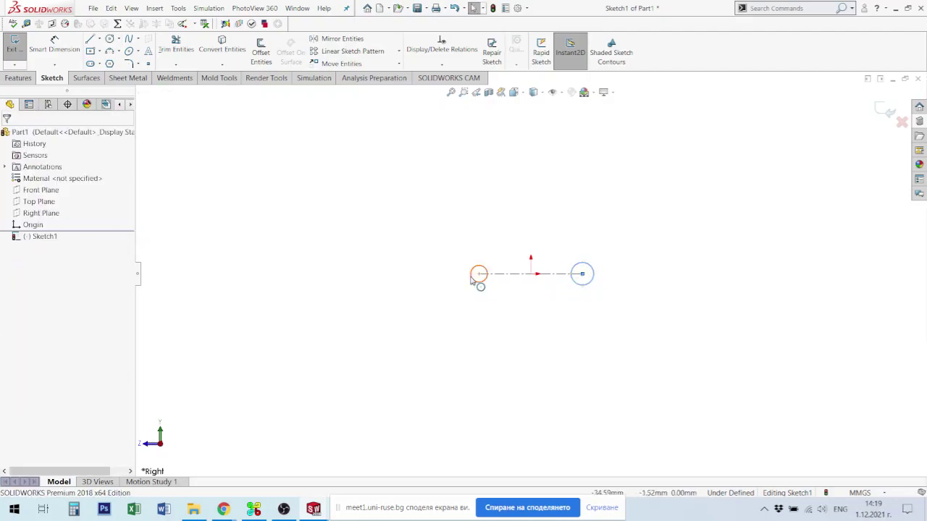
Add an Equal relation between the two circles
left_click(476, 282, "ctrl")
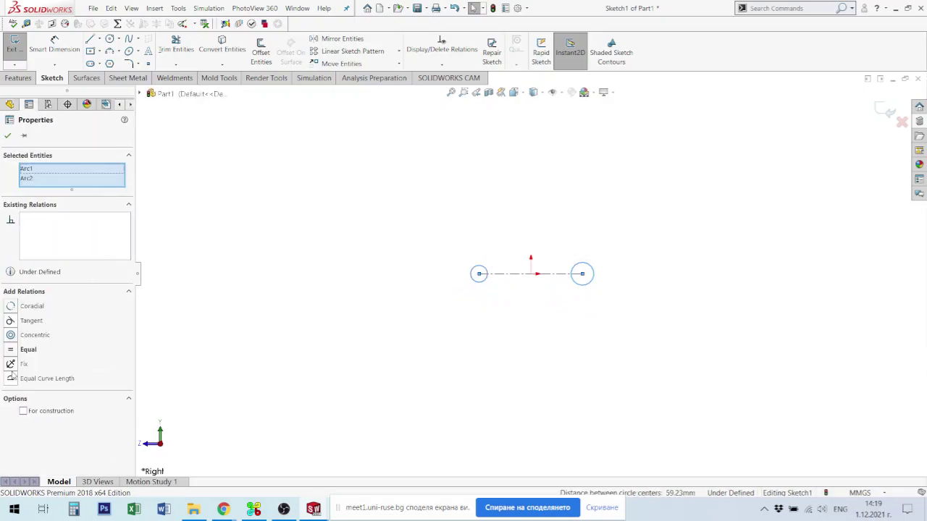
left_click(12, 351)
left_click(655, 284)
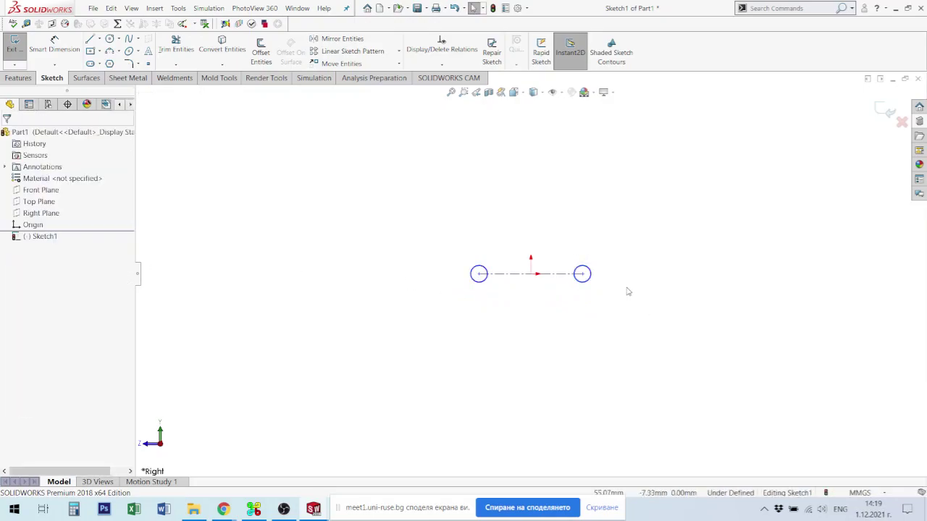
Dimension the centerline between the circle centres and set its length to 50 mm
key("d")
left_click(552, 275)
left_click(503, 318)
type("50")
key("Return")
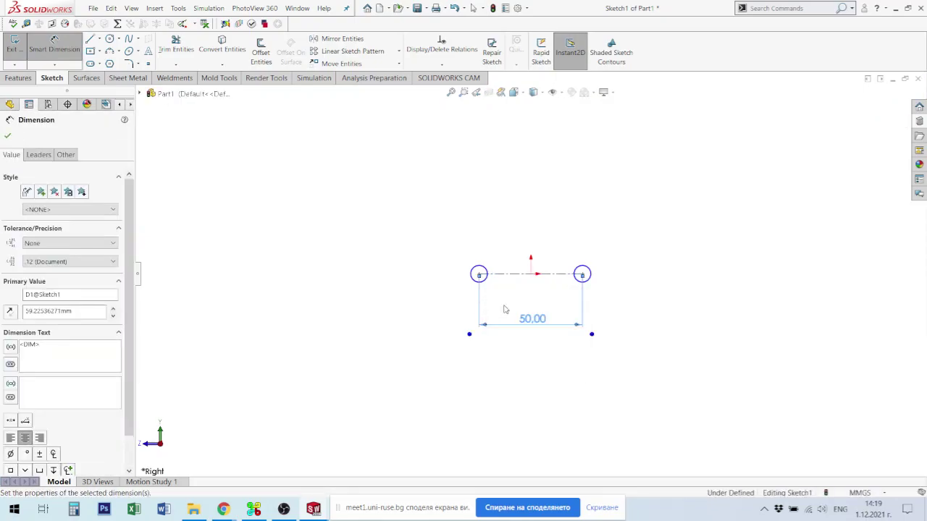
Dimension one of the circles and set its diameter to 5.2 mm
left_click(590, 271)
left_click(620, 249)
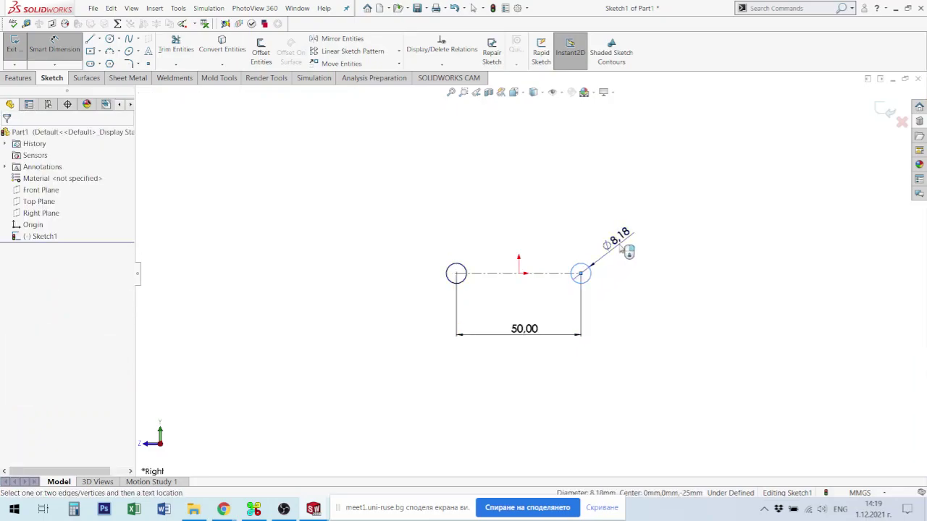
type("5.2")
key("Return")
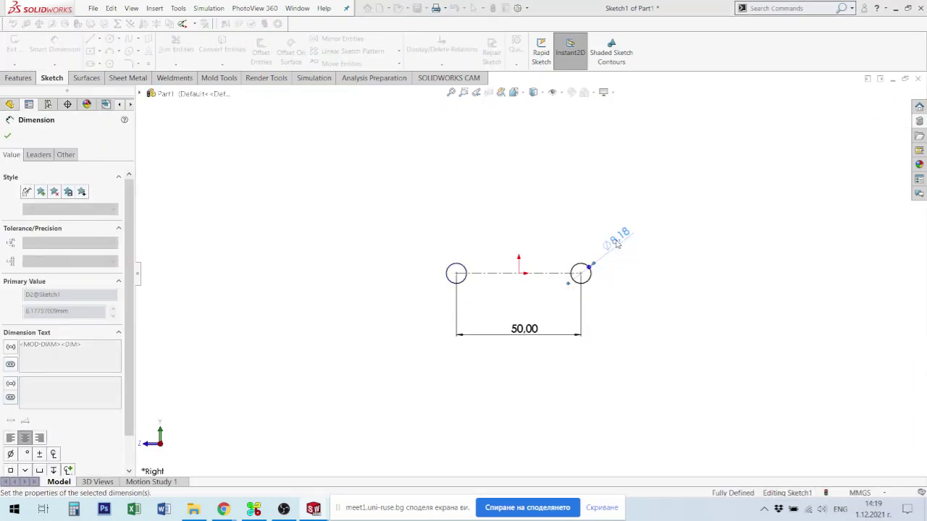
left_click(684, 236)
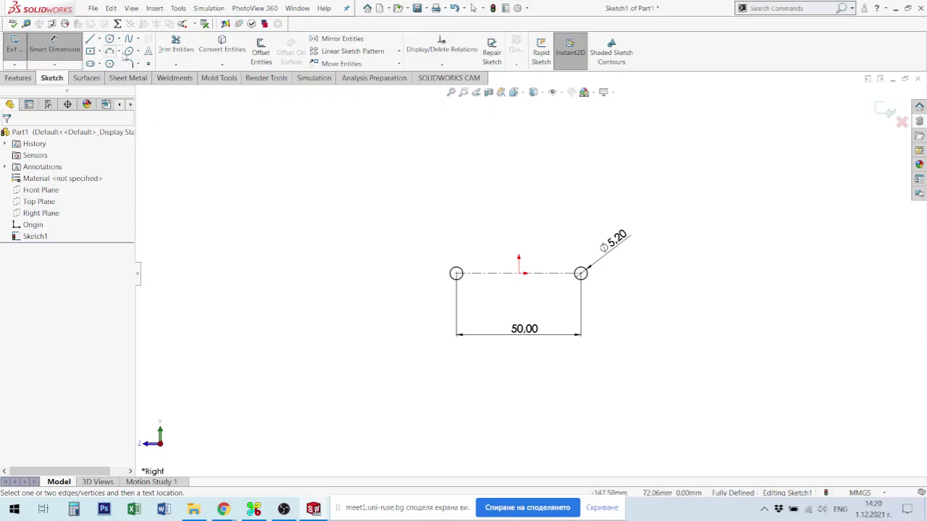
Sketch a center rectangle about 82 mm by 17 mm from the origin, enclosing both circles
left_click(90, 50)
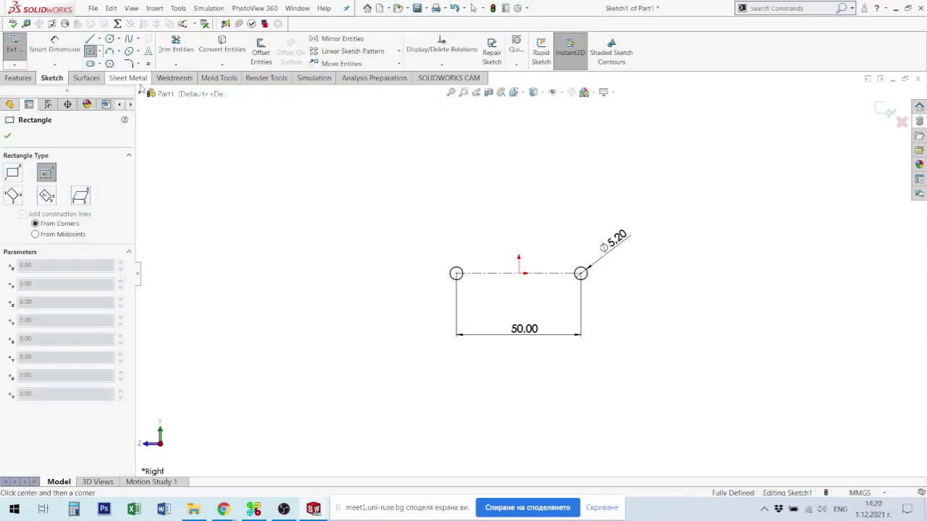
left_click(49, 174)
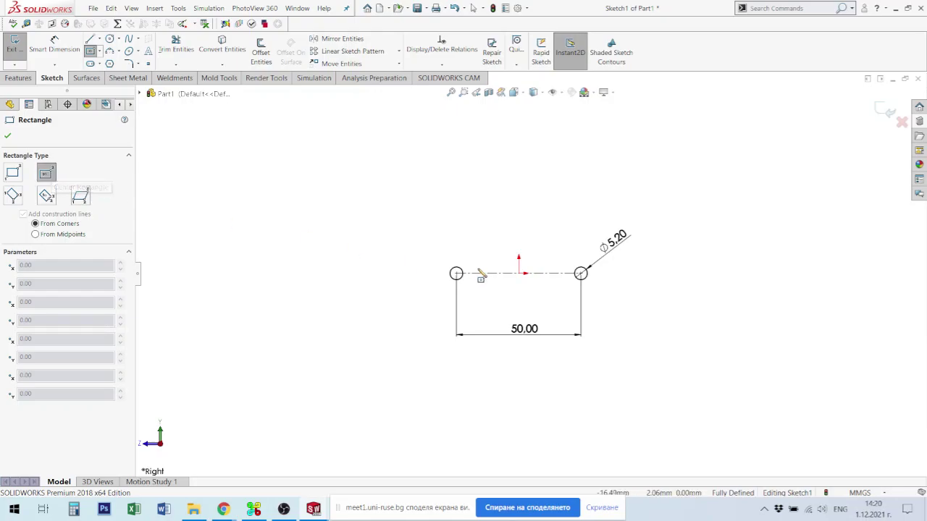
left_click(519, 273)
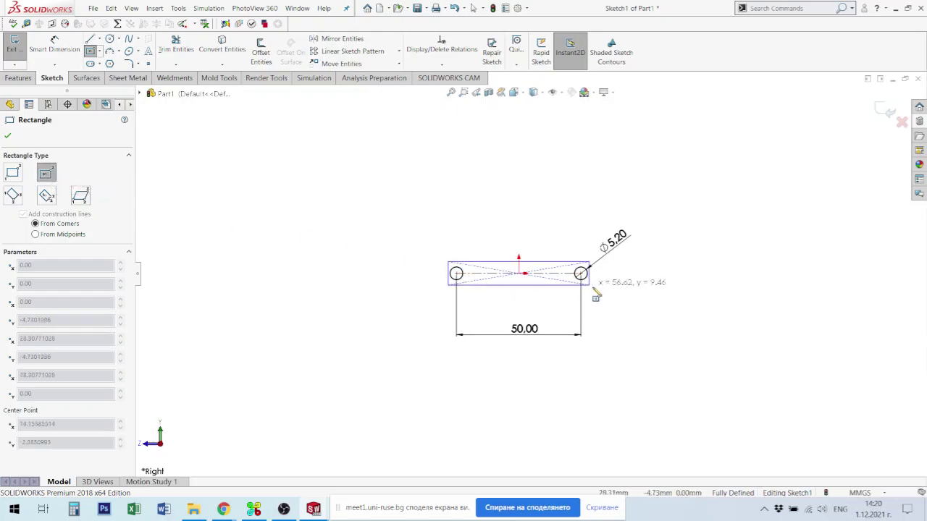
left_click(624, 299)
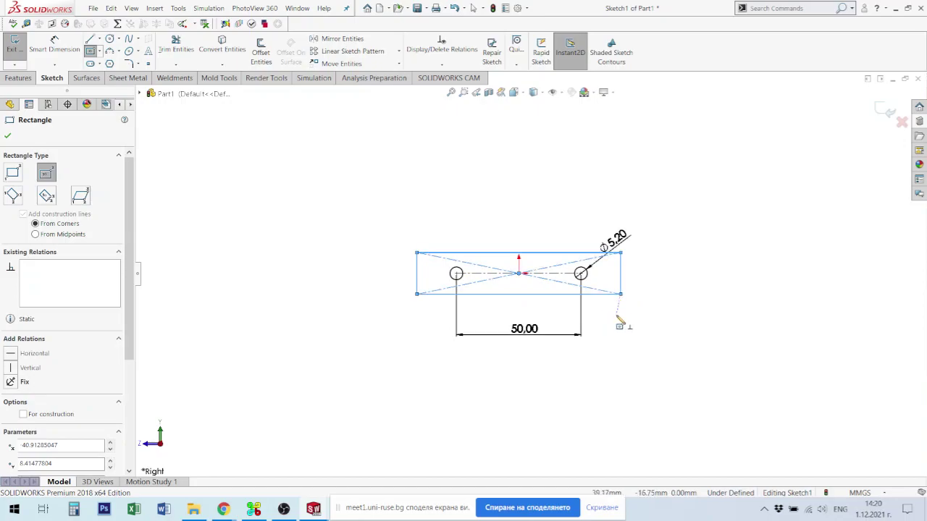
key("Escape")
Dimension the rectangle's height between its two long edges and set it to 16 mm
left_click(54, 45)
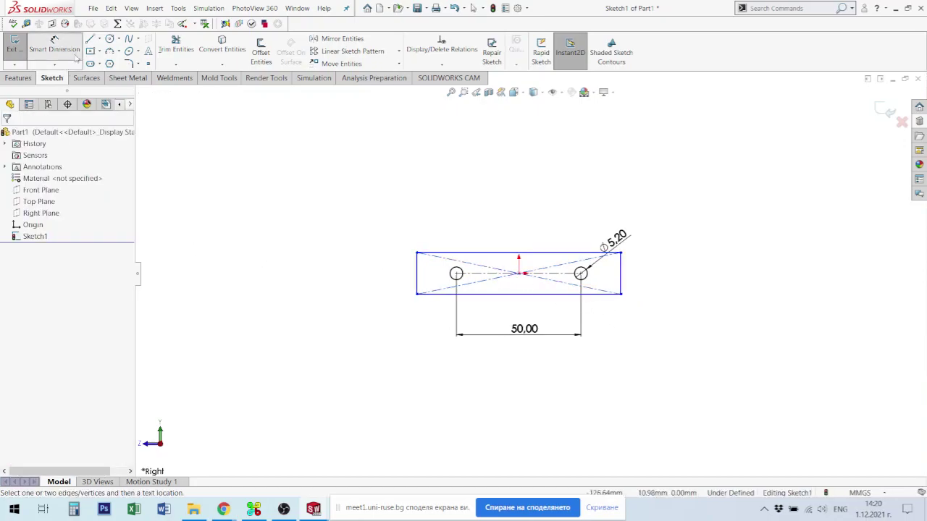
left_click(489, 253)
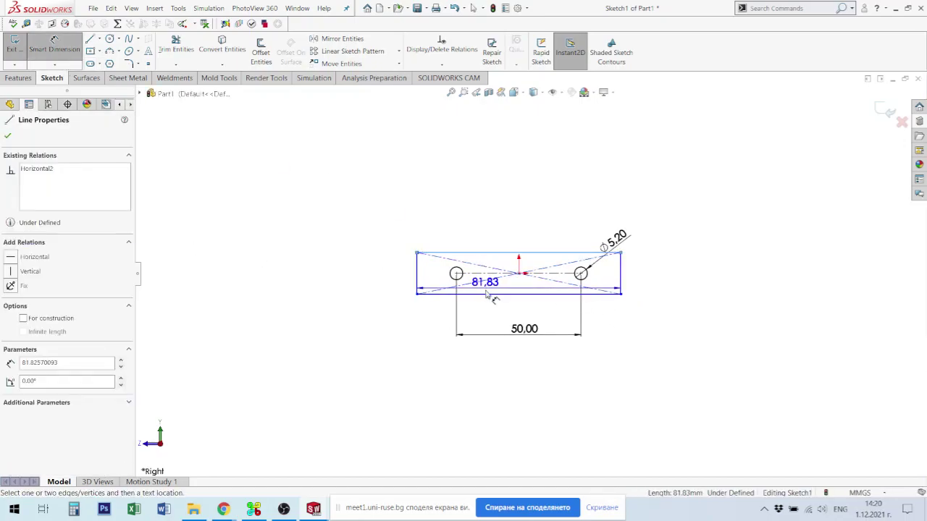
left_click(493, 295)
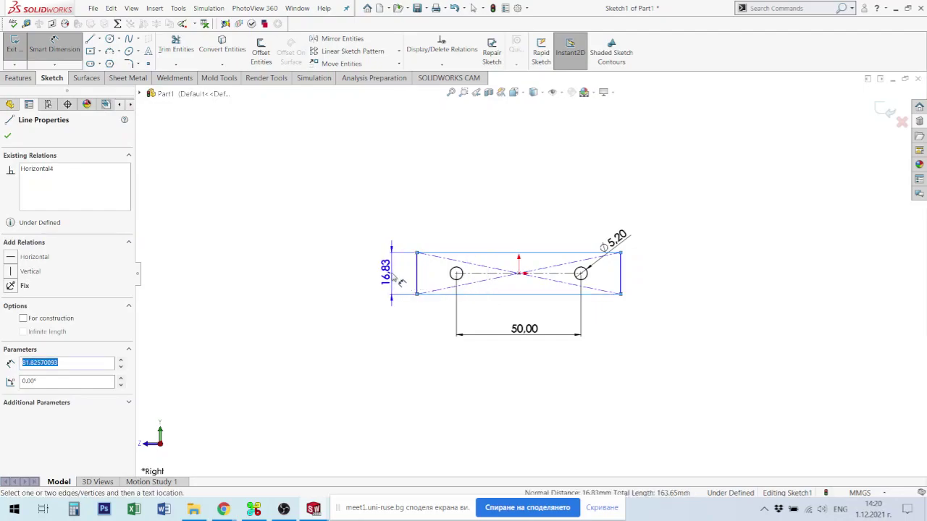
left_click(389, 275)
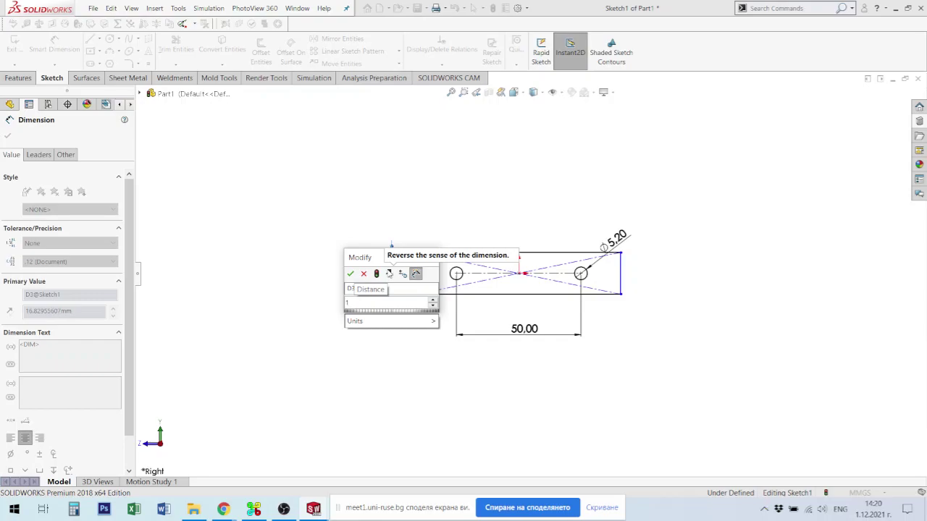
type("16")
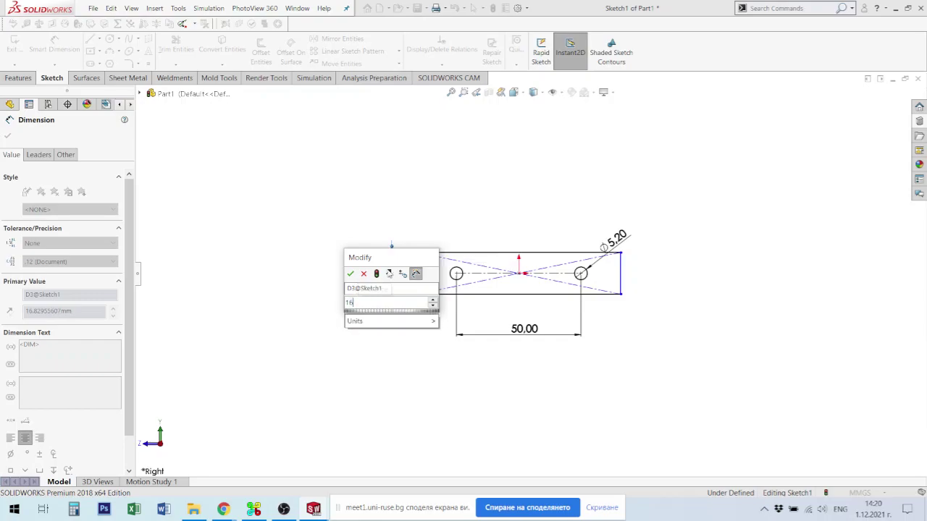
key("Return")
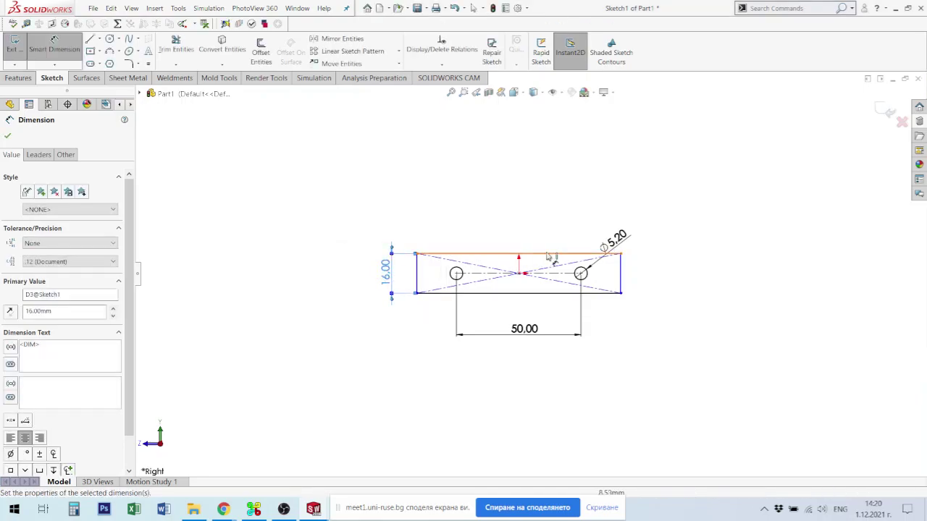
Dimension the rectangle's upper long edge and set its length to 80 mm
left_click(527, 254)
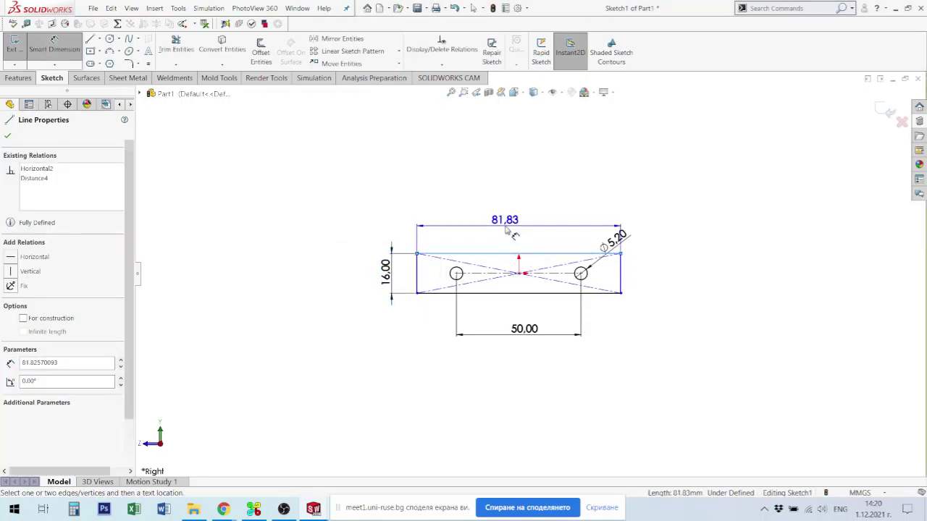
left_click(507, 226)
type("80")
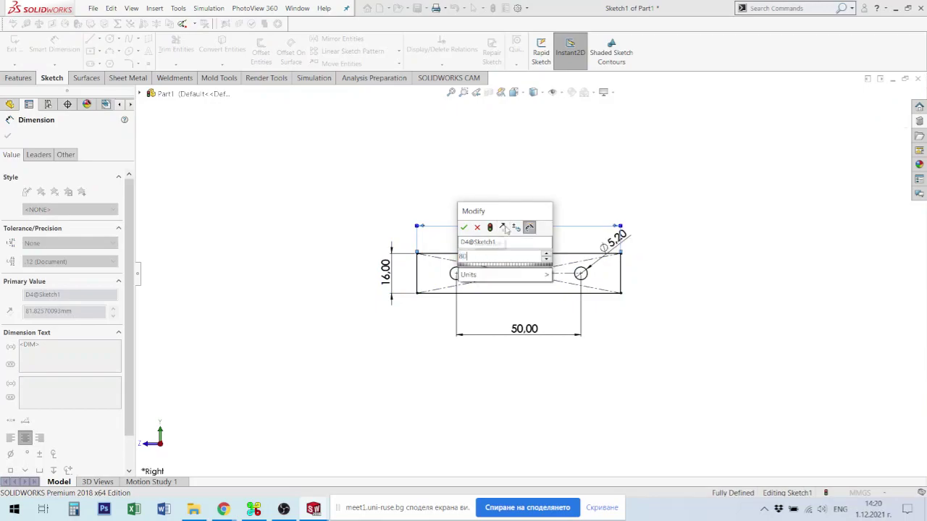
key("Return")
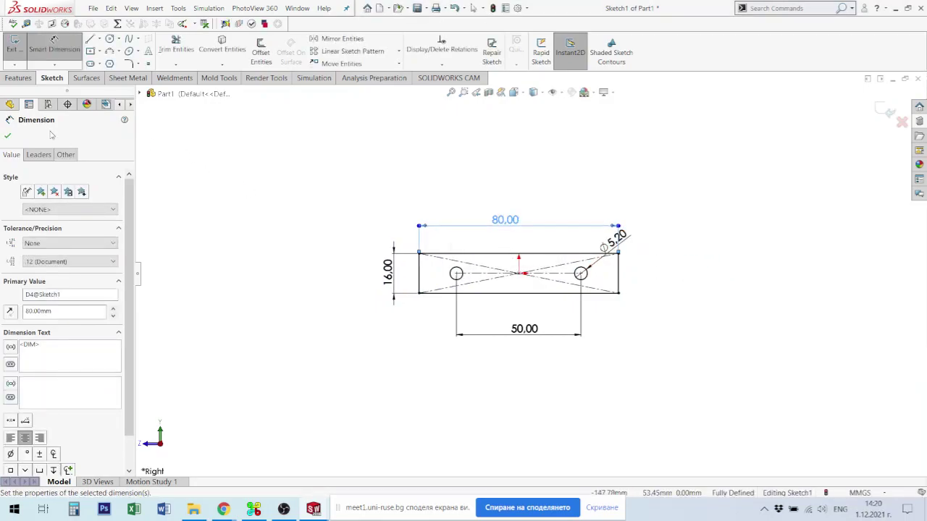
left_click(8, 137)
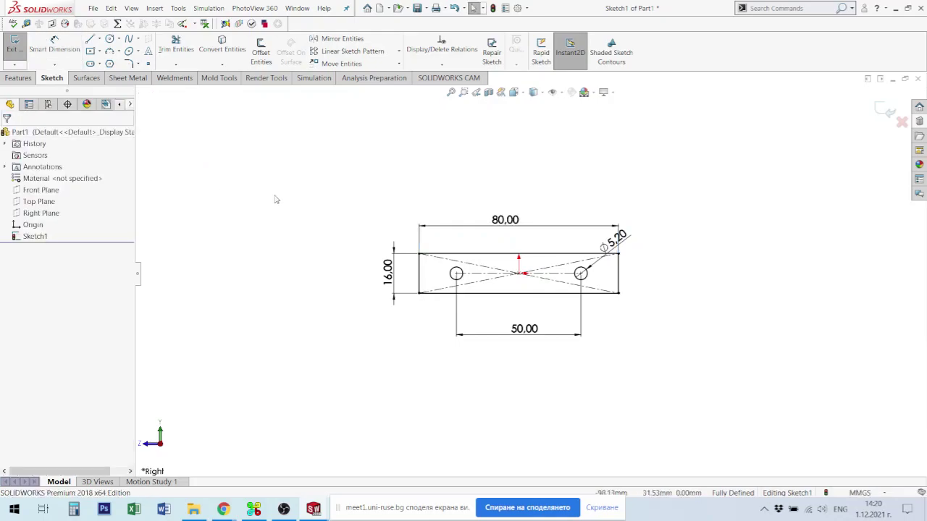
Extrude the sketch as a boss with a depth of 3 mm, using the Mid Plane end condition
left_click(18, 78)
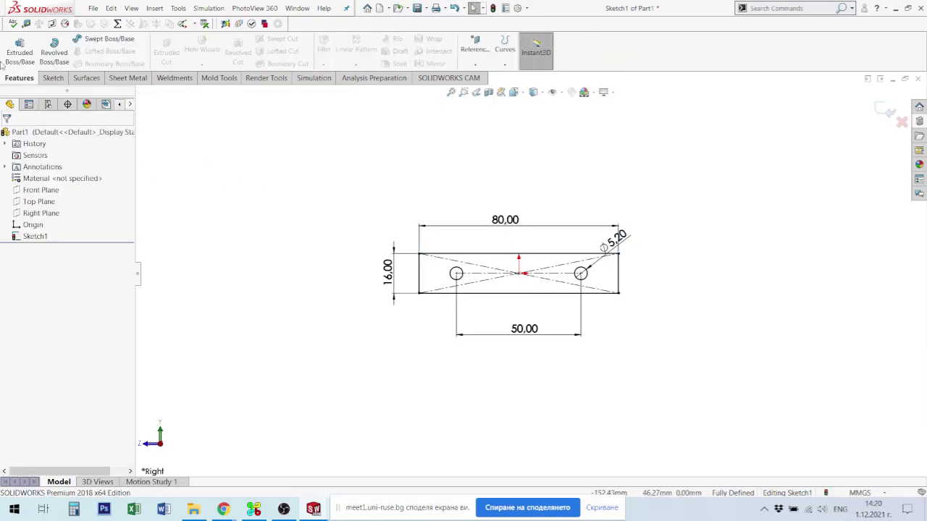
left_click(22, 45)
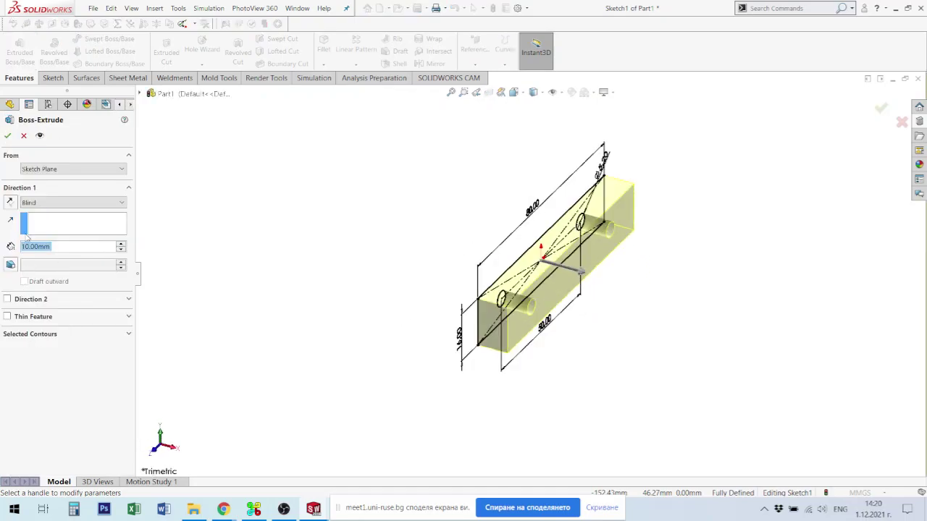
type("3")
key("Return")
left_click(29, 202)
left_click(36, 255)
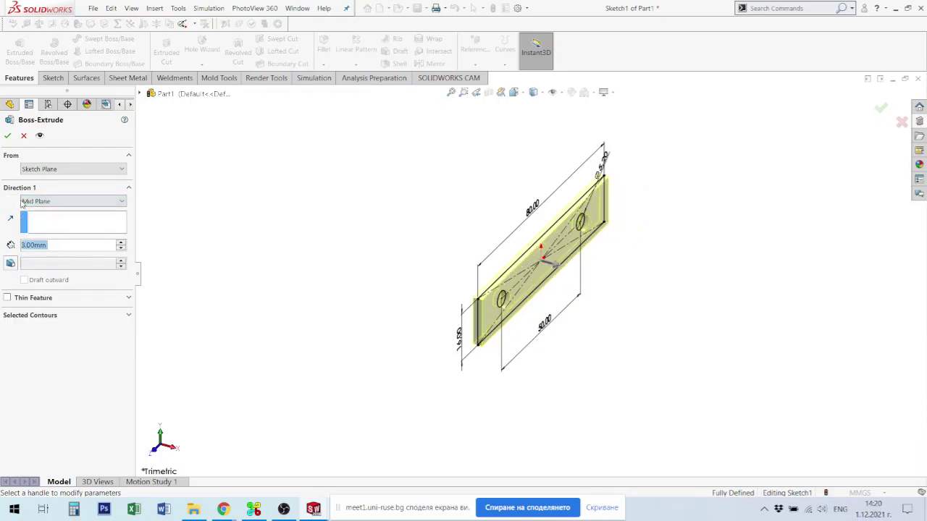
left_click(7, 136)
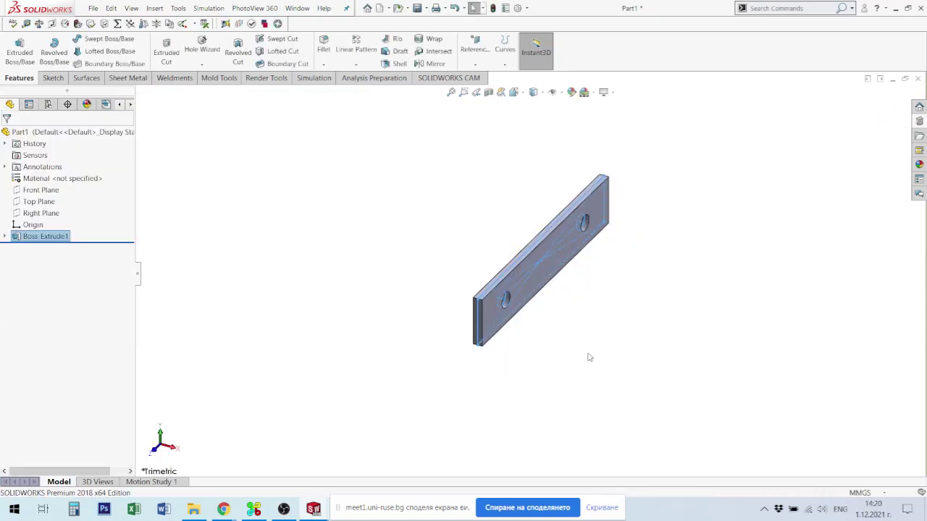
Open the material editor for the plate and collapse the Steel category
middle_click_drag(583, 315, 558, 289)
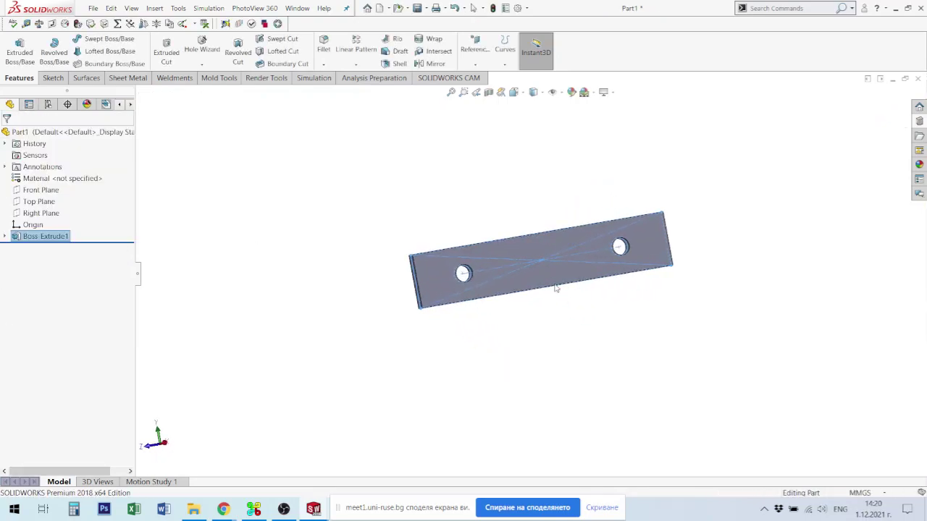
right_click(46, 181)
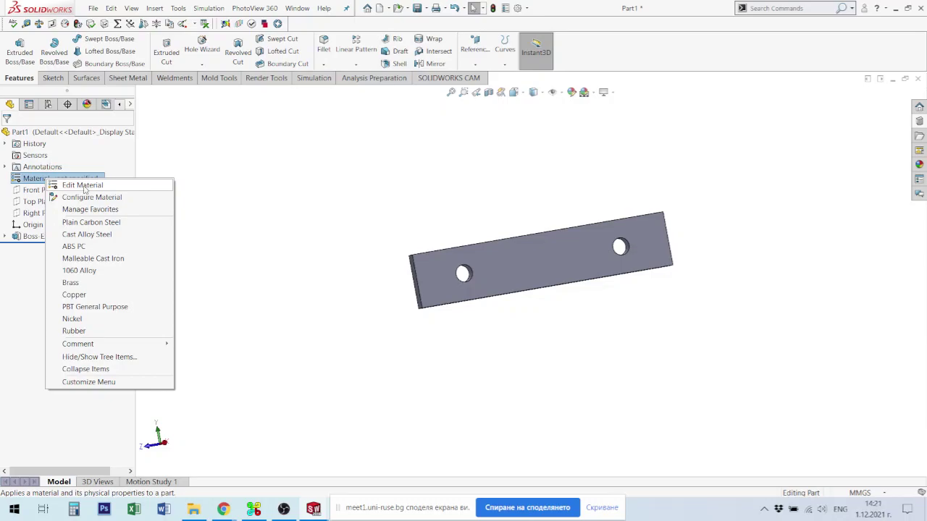
left_click(84, 186)
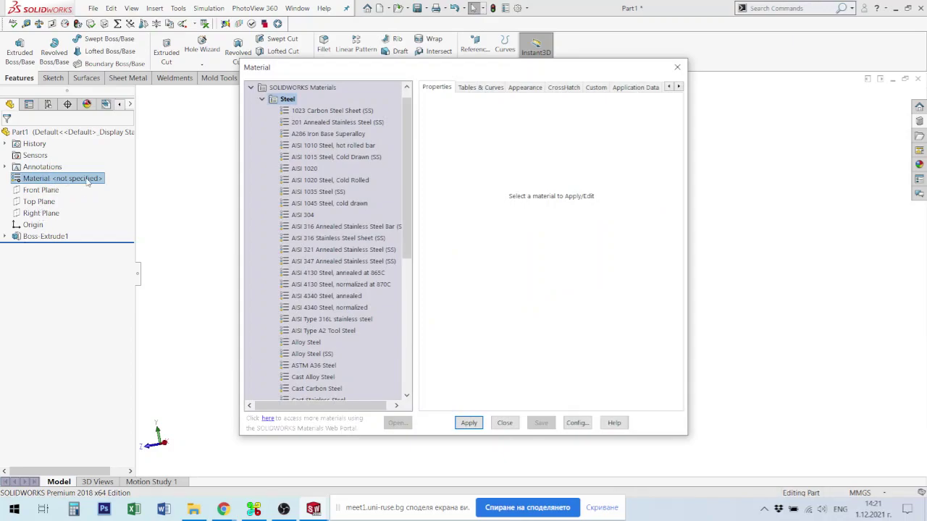
left_click(263, 100)
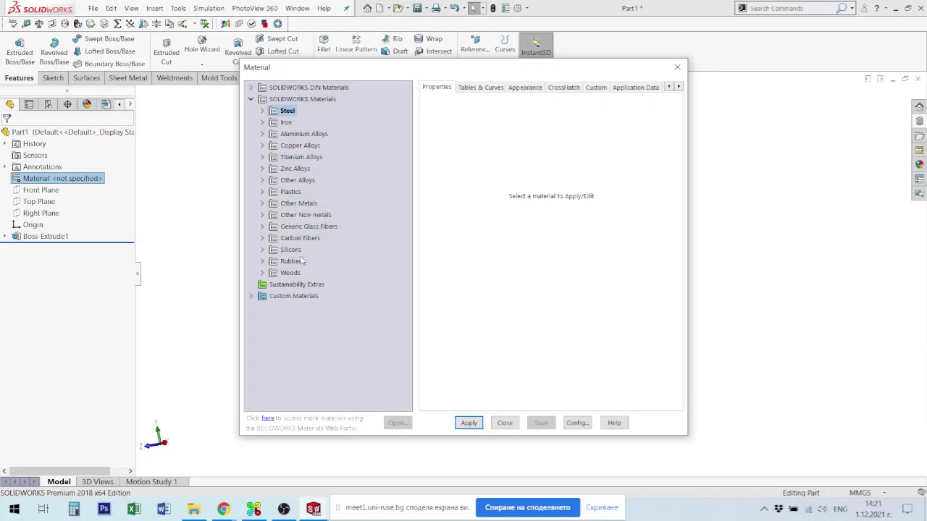
Apply PP Homopolymer from the Plastics category as the plate's material
left_click(279, 192)
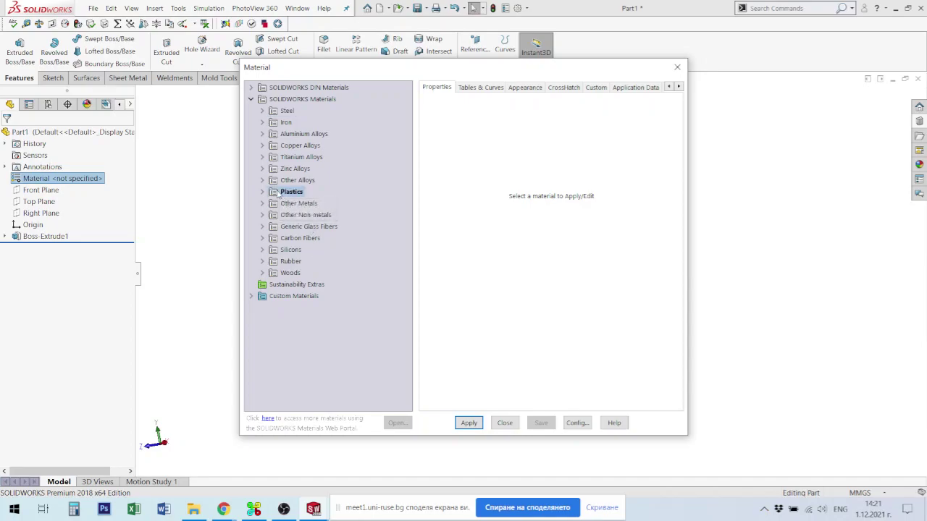
left_click(264, 192)
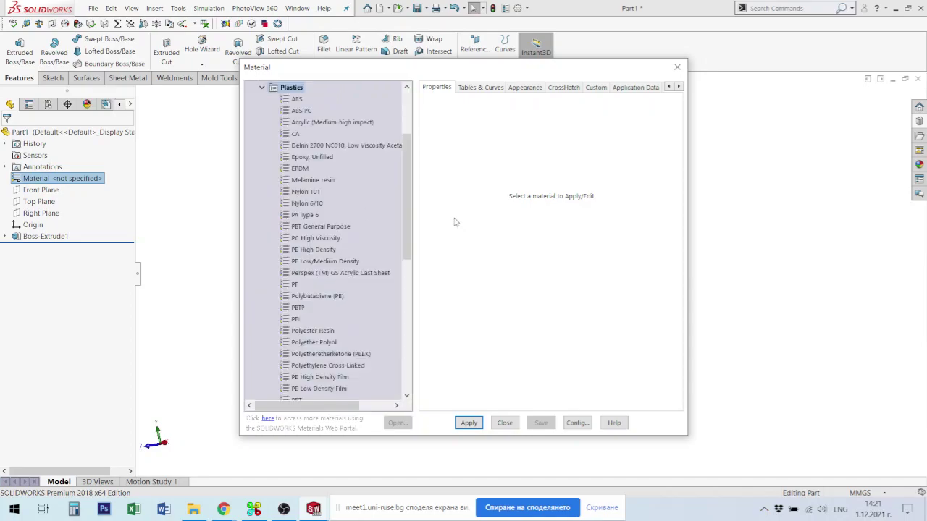
left_click_drag(404, 219, 406, 251)
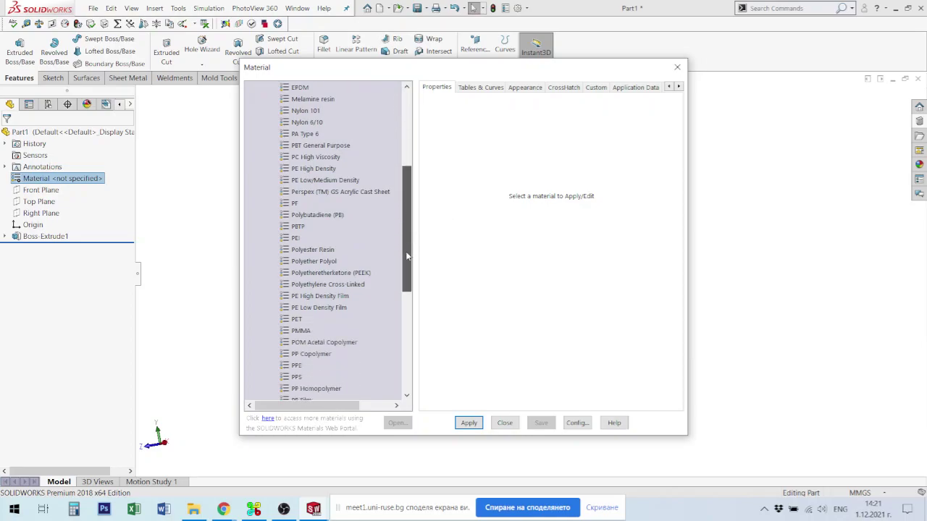
left_click(296, 366)
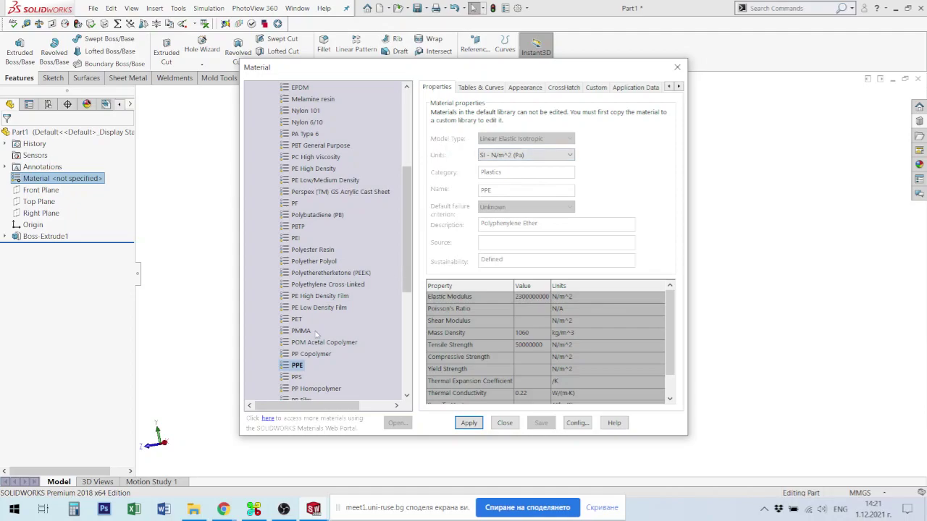
left_click(296, 378)
left_click(313, 388)
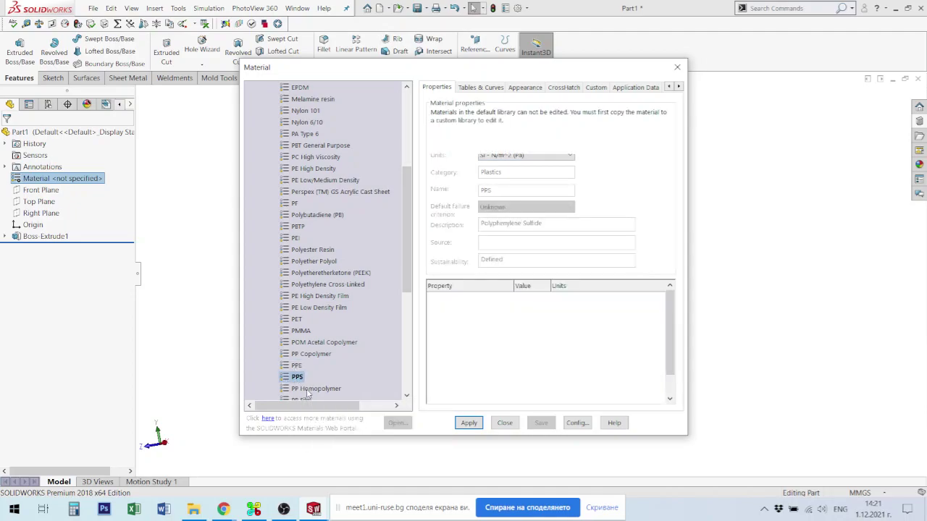
left_click_drag(550, 73, 367, 69)
left_click(289, 415)
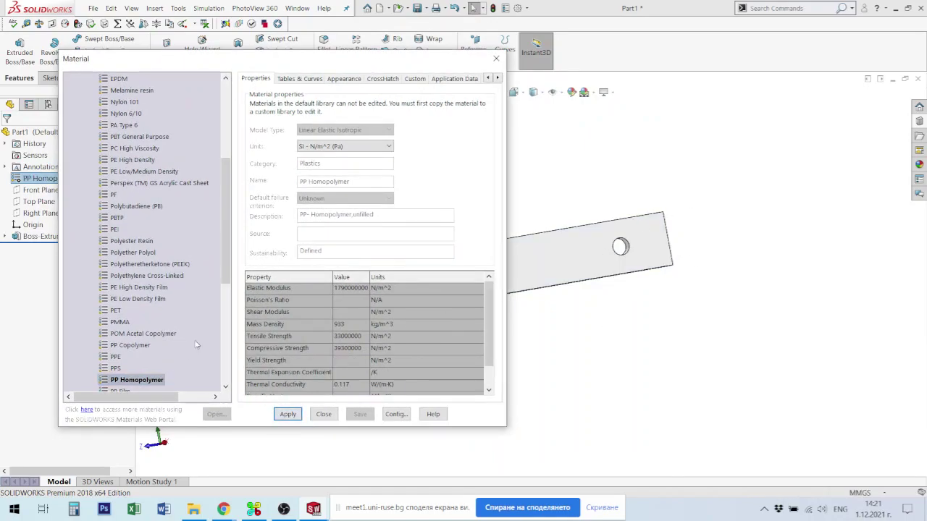
Collapse the Plastics category and apply Thornel Mat VMA from Carbon Fibers as the plate's material
scroll(190, 353, "down", 2)
scroll(122, 370, "down", 2)
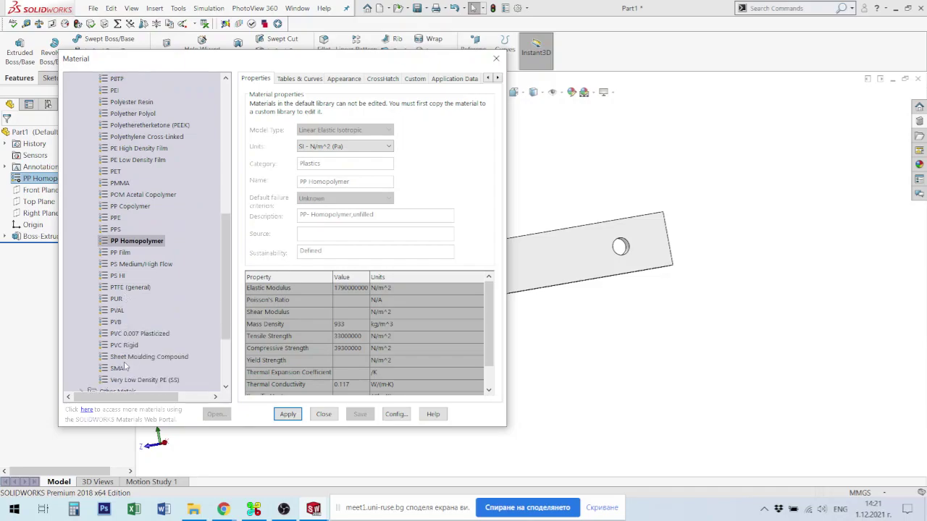
left_click_drag(227, 278, 249, 144)
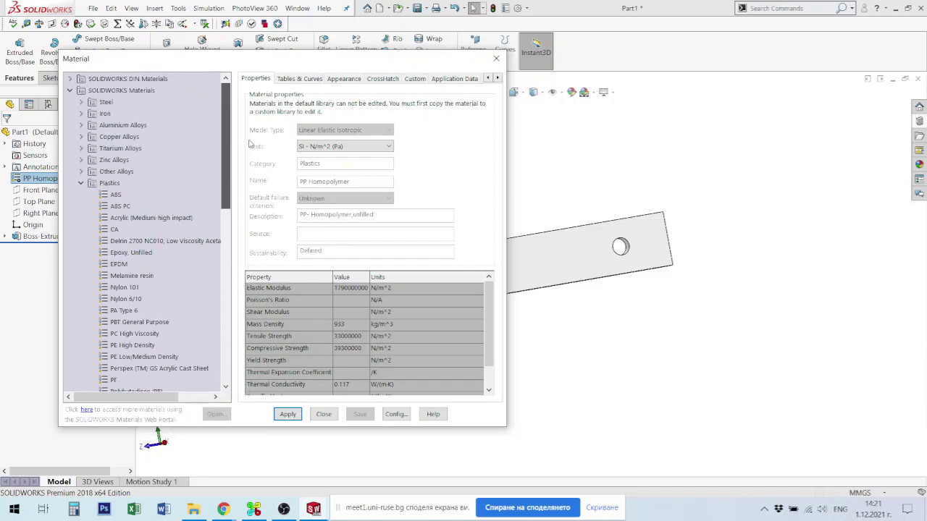
left_click(81, 183)
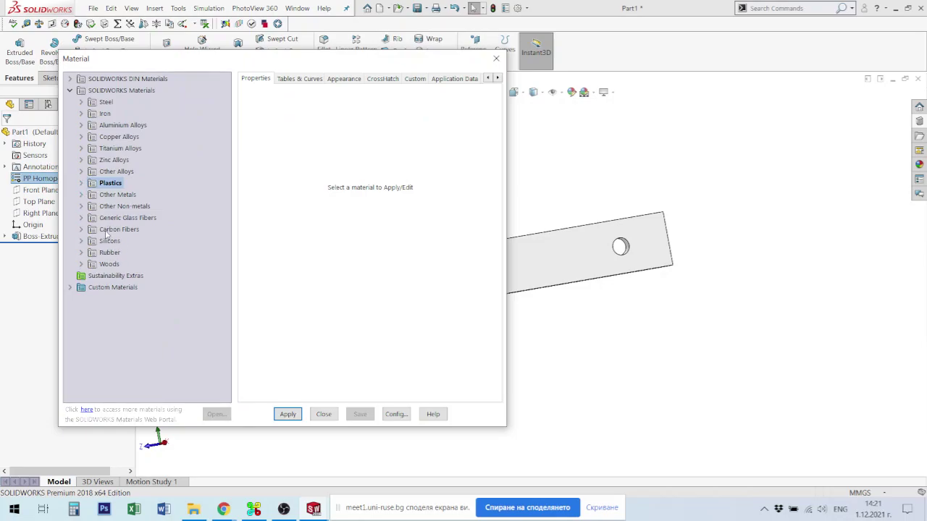
left_click(82, 230)
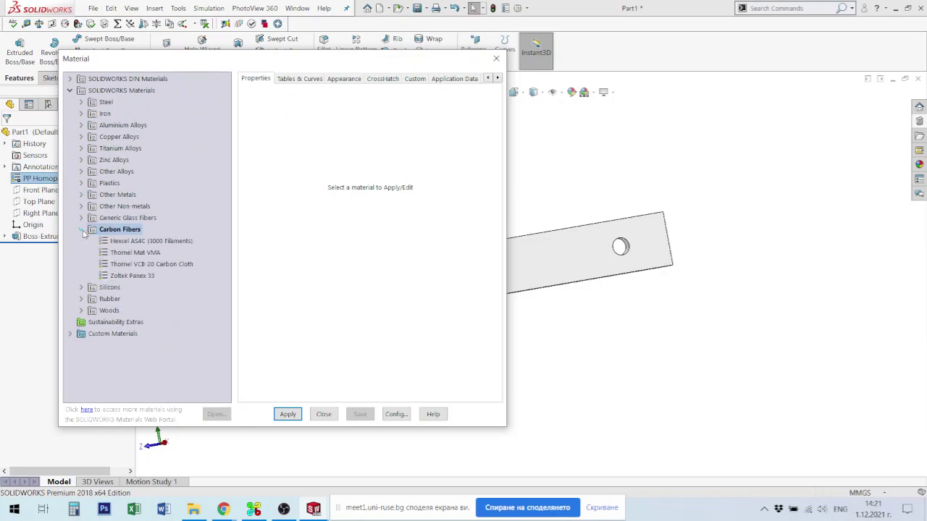
left_click(136, 252)
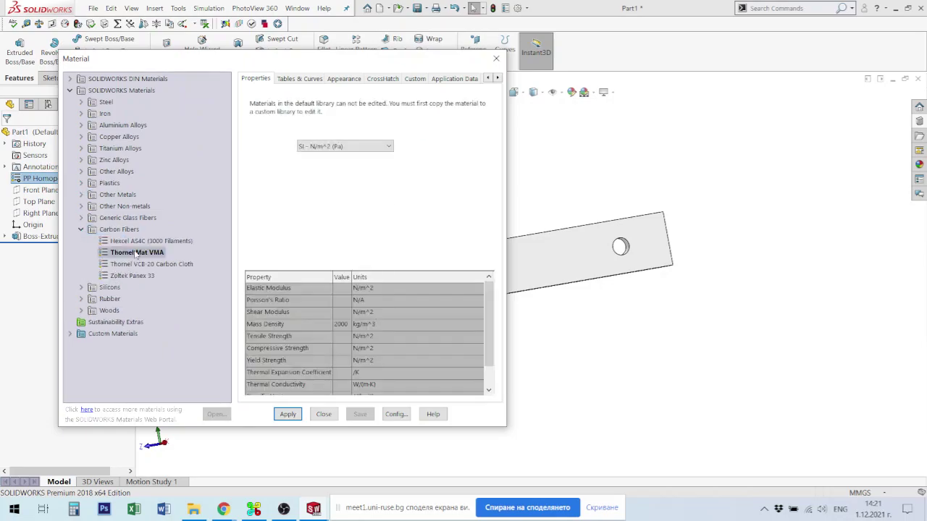
left_click(288, 416)
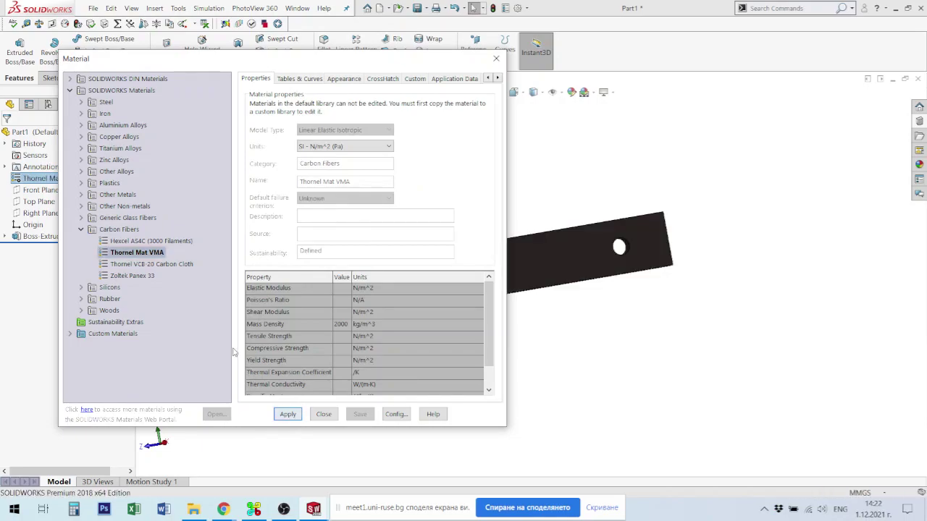
Try Hexcel AS4C (3000 Filaments), Thornel VCB-20 Carbon Cloth and Zoltek Panex 33 from Carbon Fibers as the plate's material
left_click(151, 241)
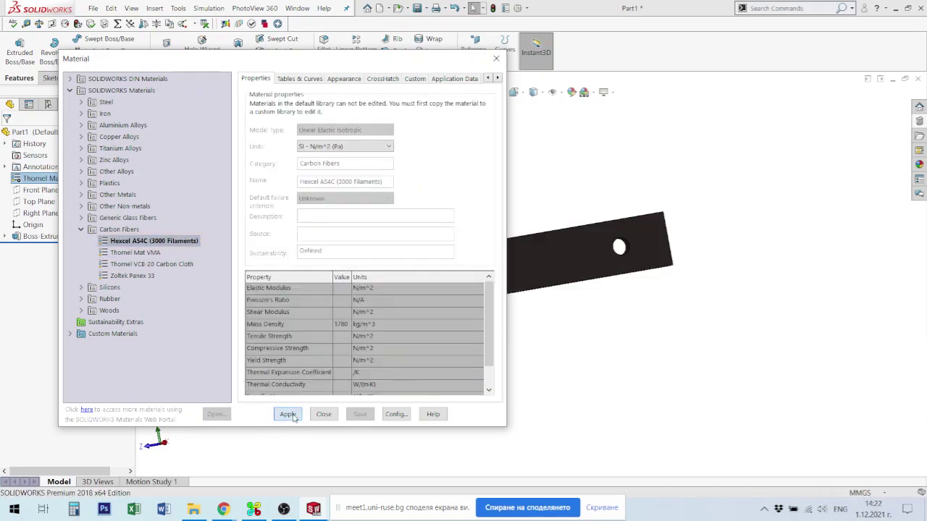
left_click(289, 416)
left_click(135, 253)
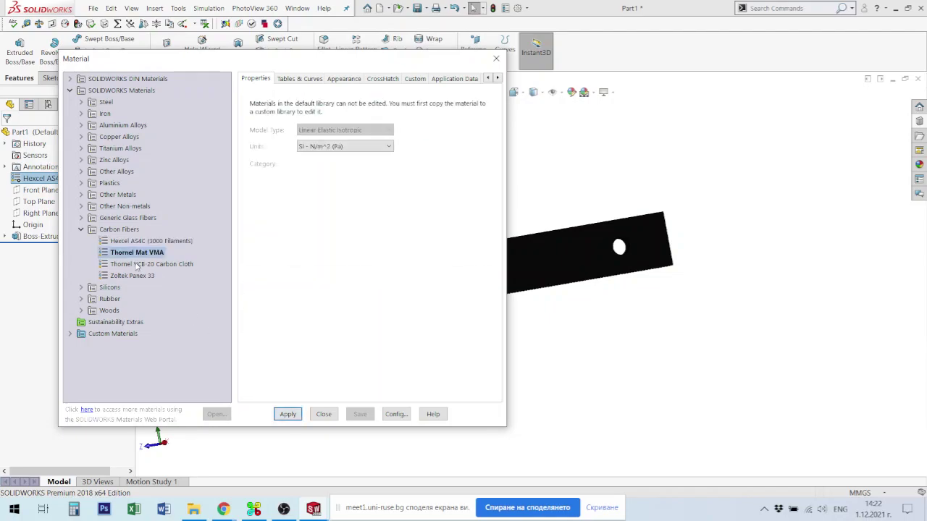
left_click(137, 264)
left_click(288, 415)
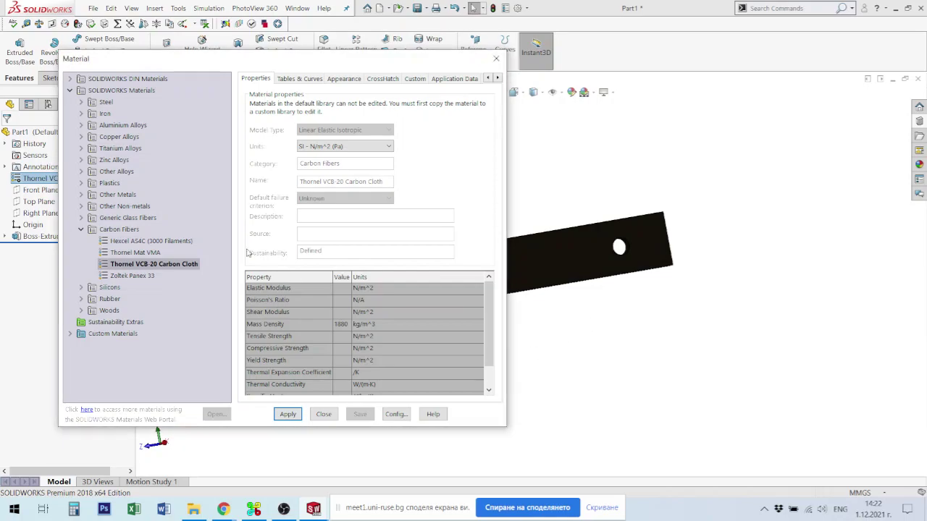
left_click(141, 277)
left_click(288, 415)
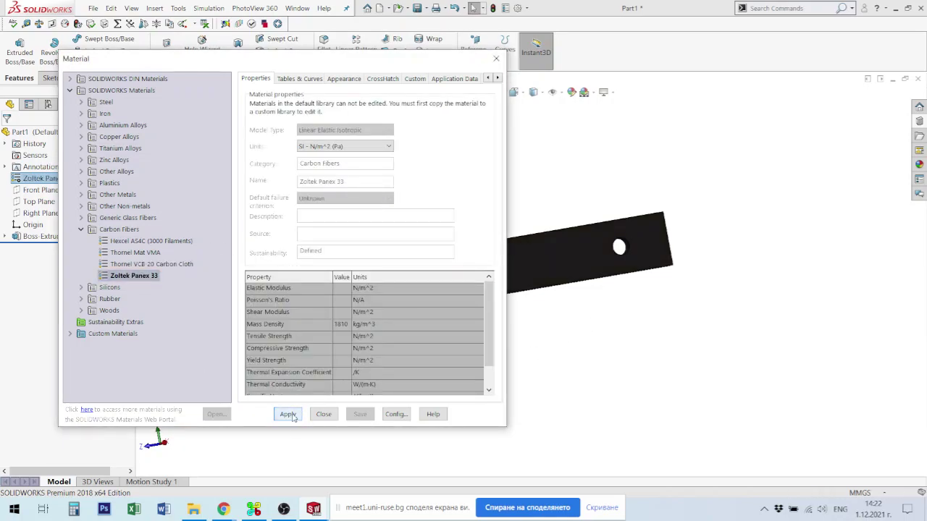
Apply Thornel Mat VMA as the plate's material again and close the material editor
left_click(116, 253)
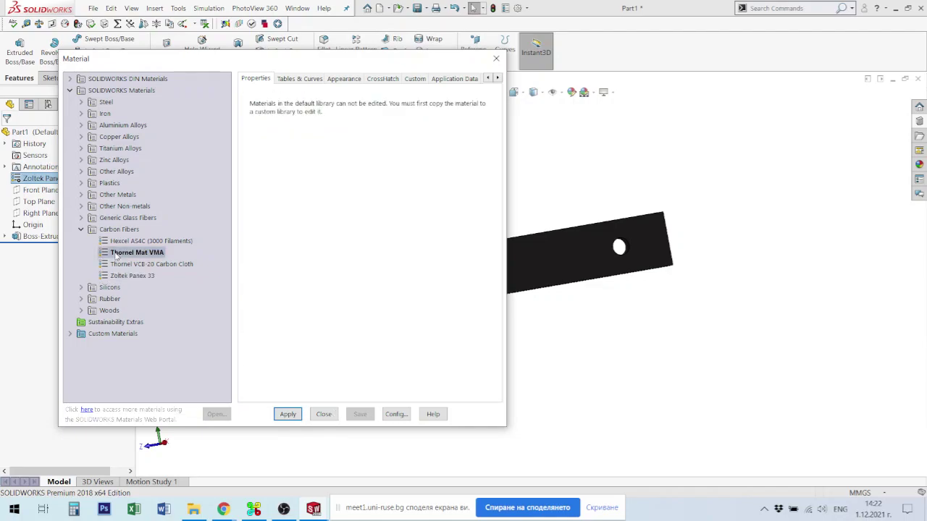
left_click(288, 414)
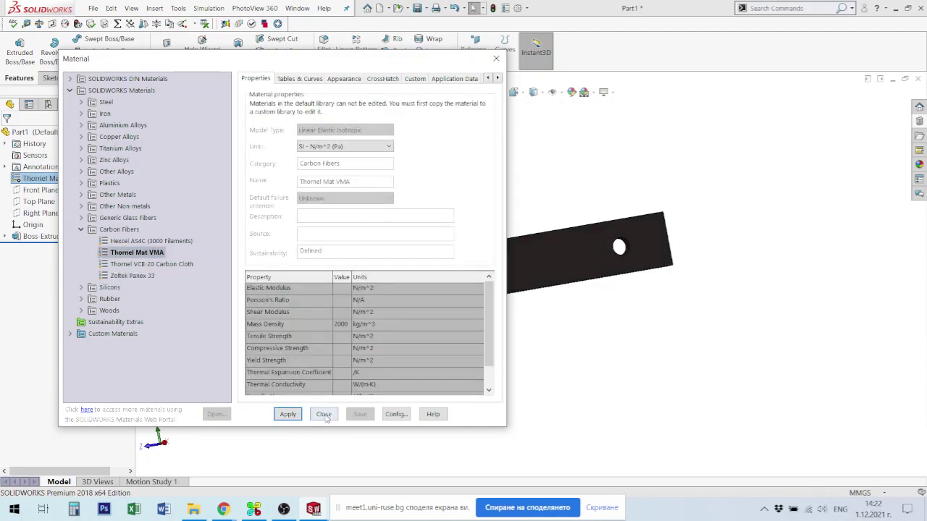
left_click(324, 415)
Start a new sketch on the plate's large flat face
scroll(481, 277, "down", 3)
middle_click_drag(515, 269, 612, 327)
left_click(572, 265)
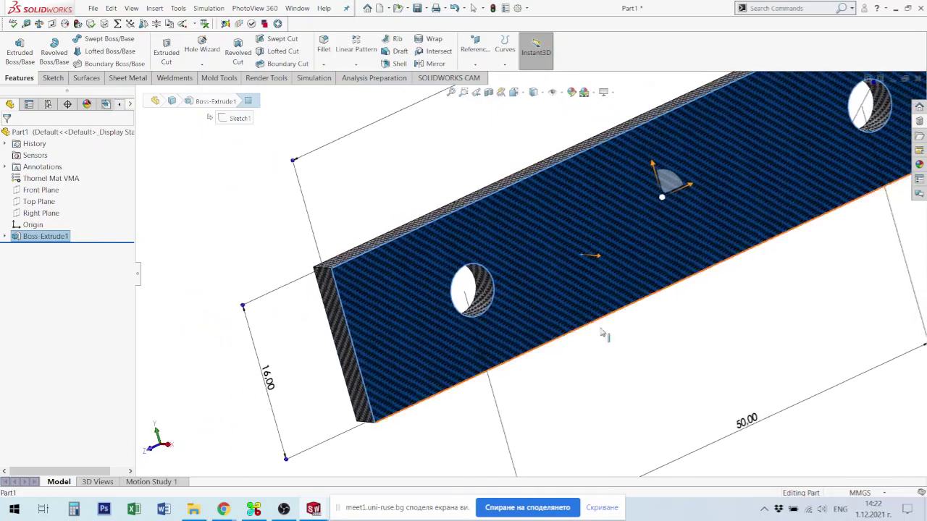
left_click(607, 360)
scroll(588, 349, "up", 5)
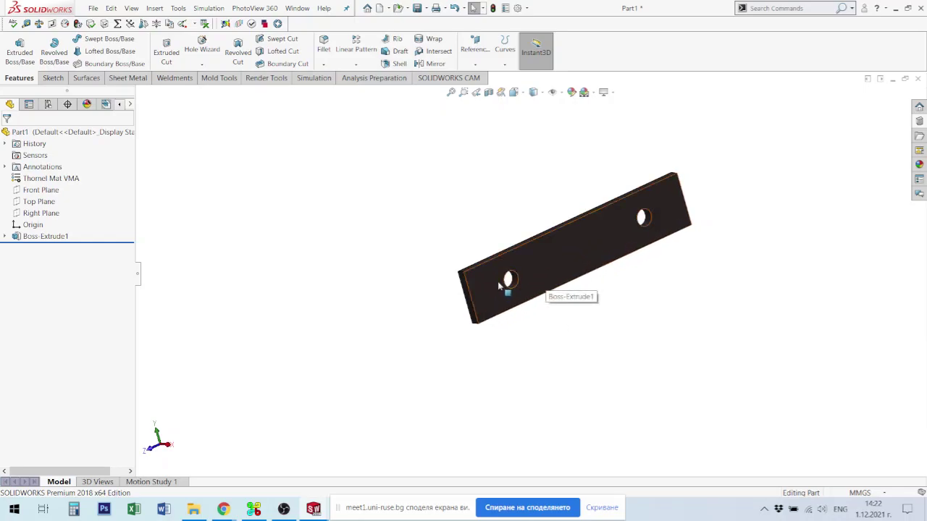
middle_click_drag(498, 281, 467, 258)
left_click(469, 266)
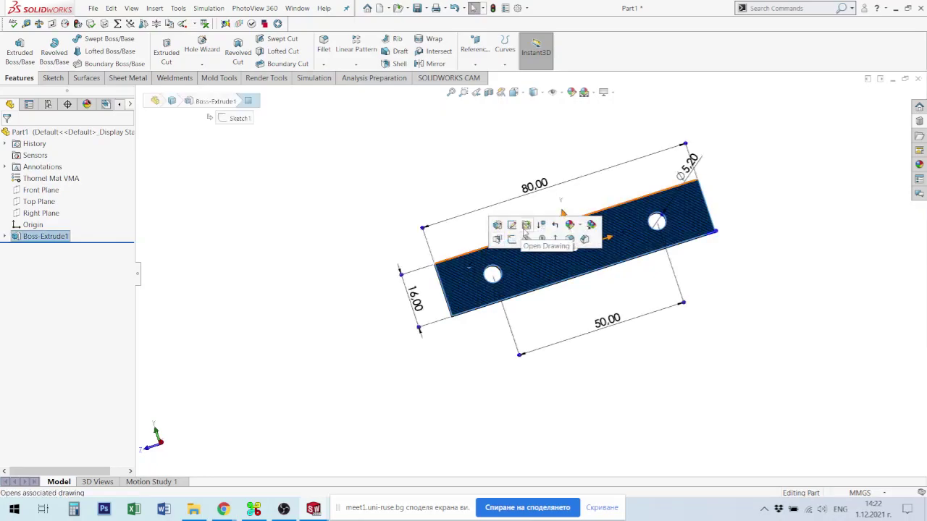
left_click(511, 225)
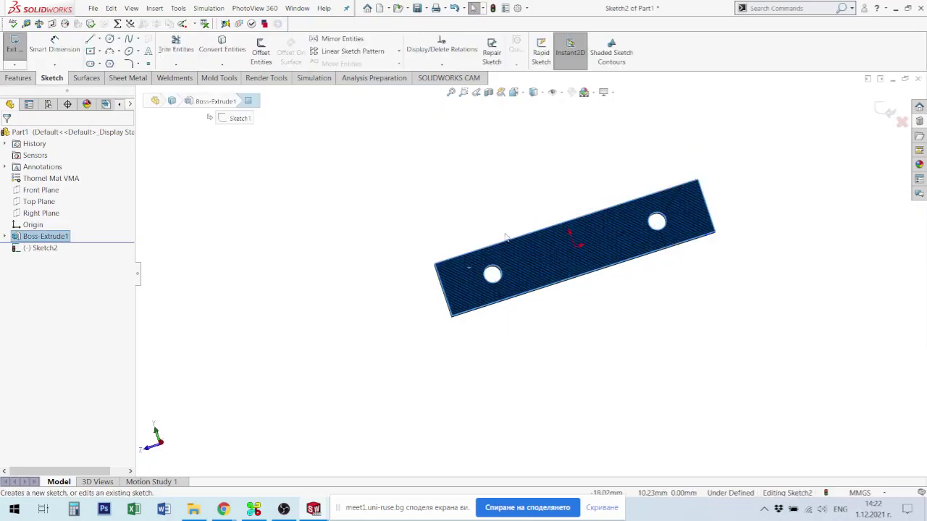
Sketch a corner rectangle about 3.4 mm wide along the plate's short end, spanning its full 16 mm width
left_click(173, 63)
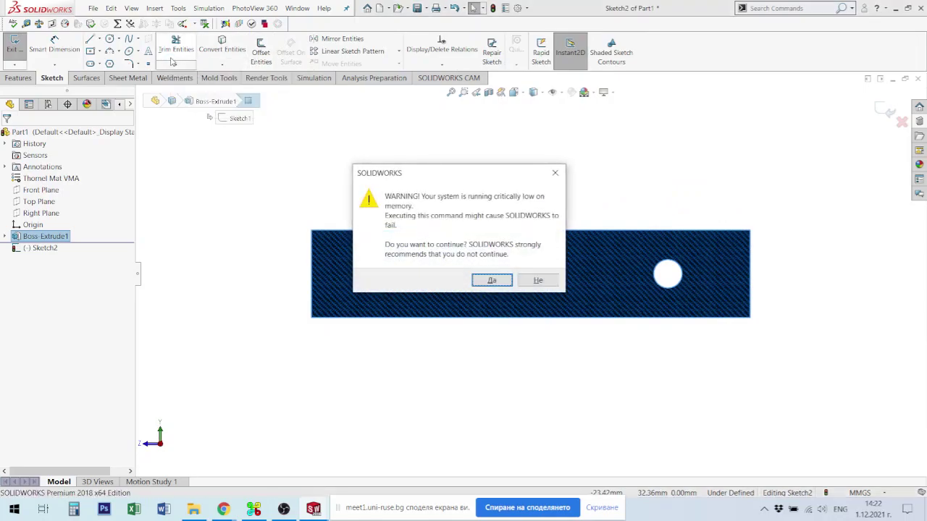
left_click(487, 286)
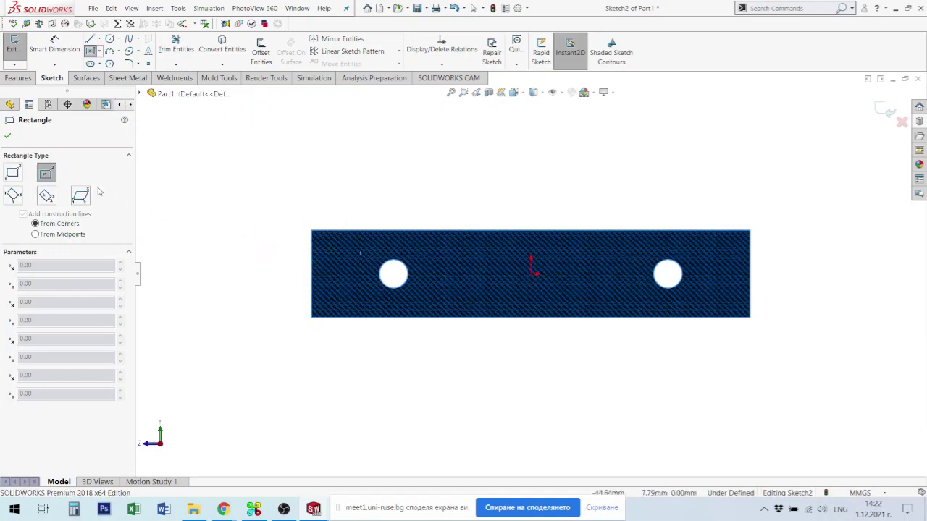
left_click(13, 172)
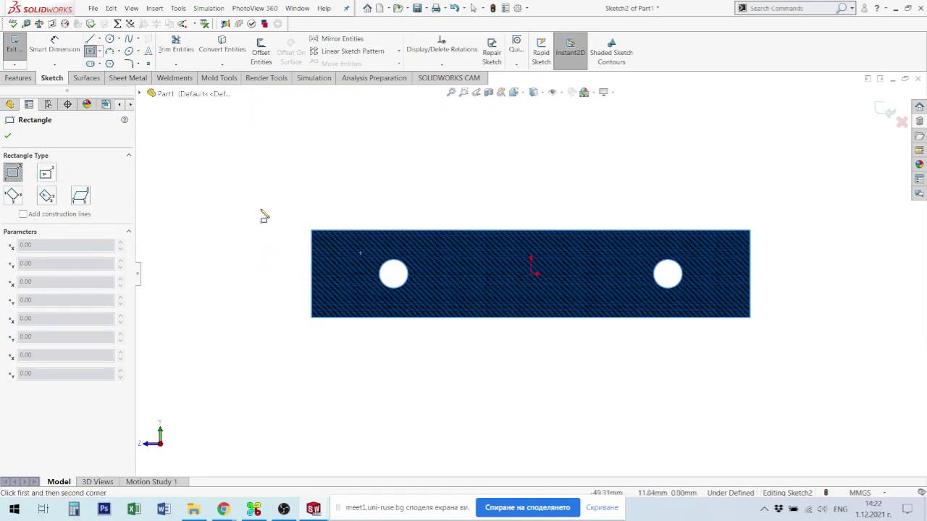
left_click(312, 232)
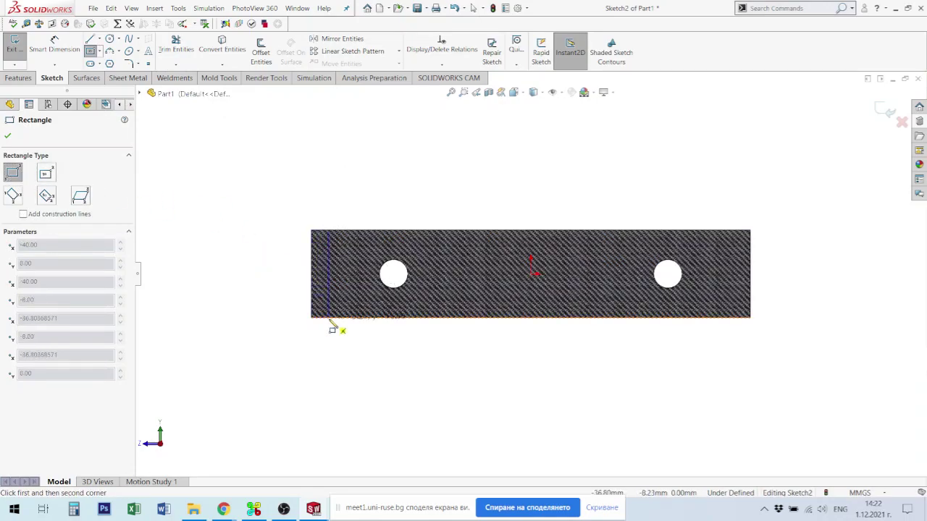
left_click(331, 318)
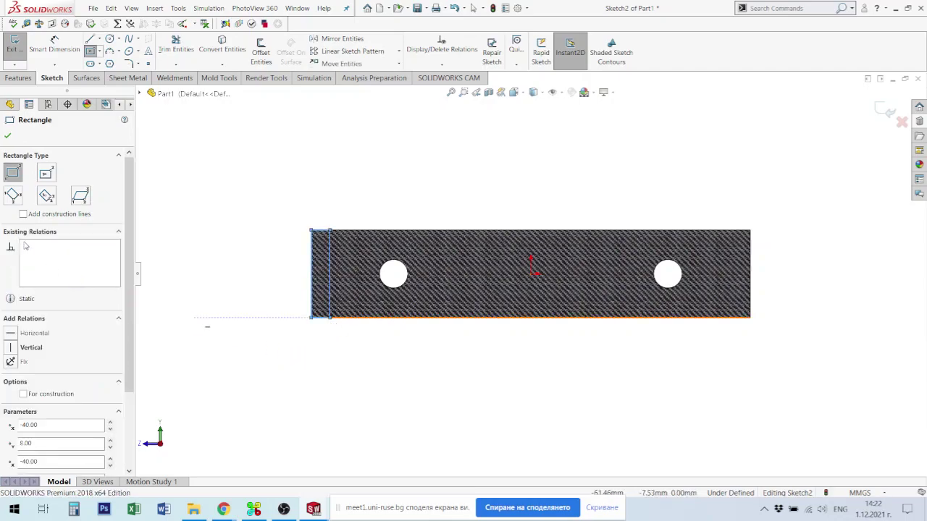
Dimension the end rectangle's width and set it to 3 mm
left_click(54, 45)
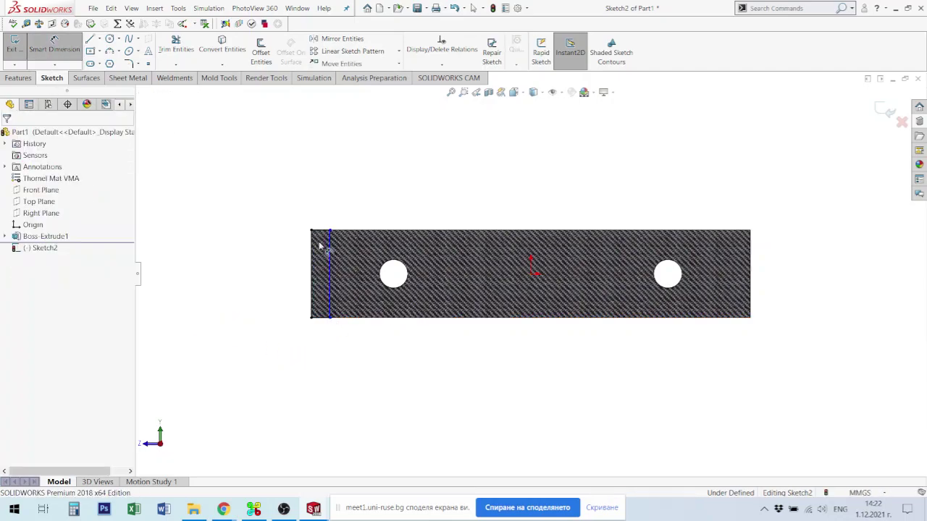
left_click(330, 310)
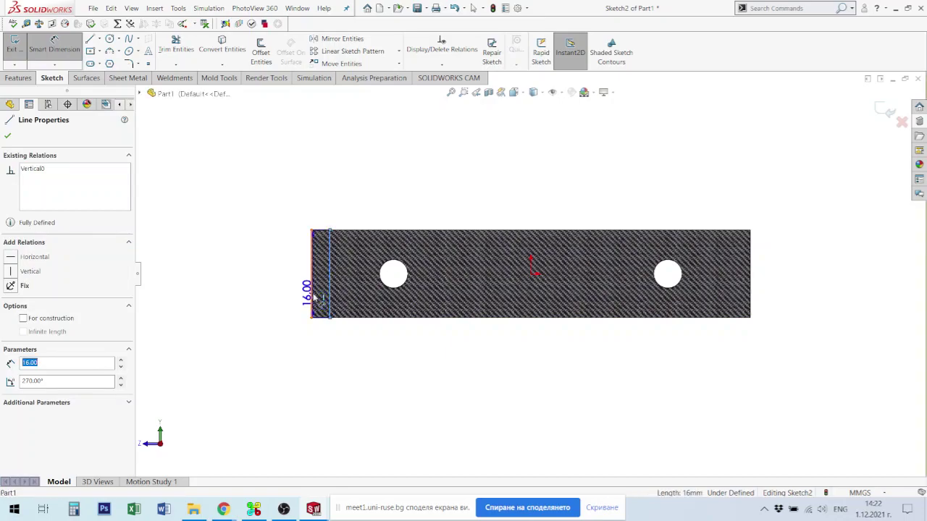
left_click(313, 304)
left_click(323, 349)
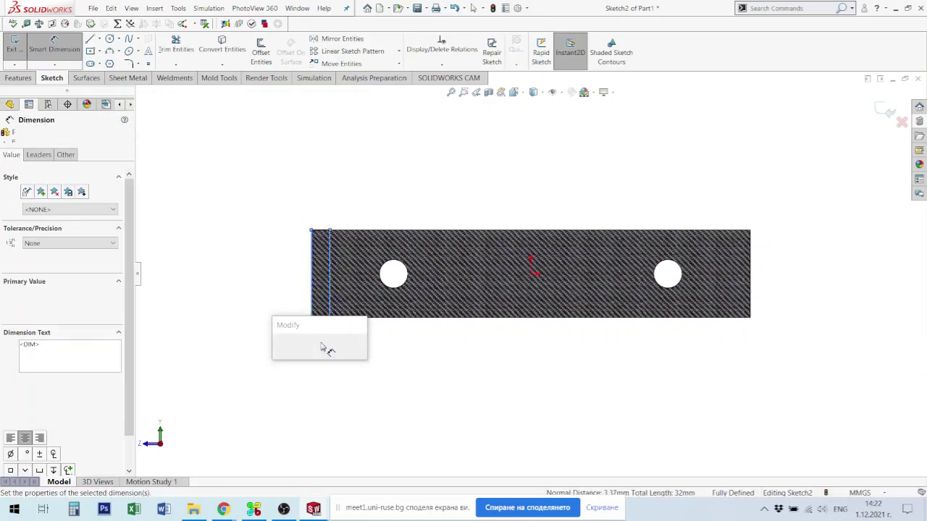
type("3.00mm")
key("Return")
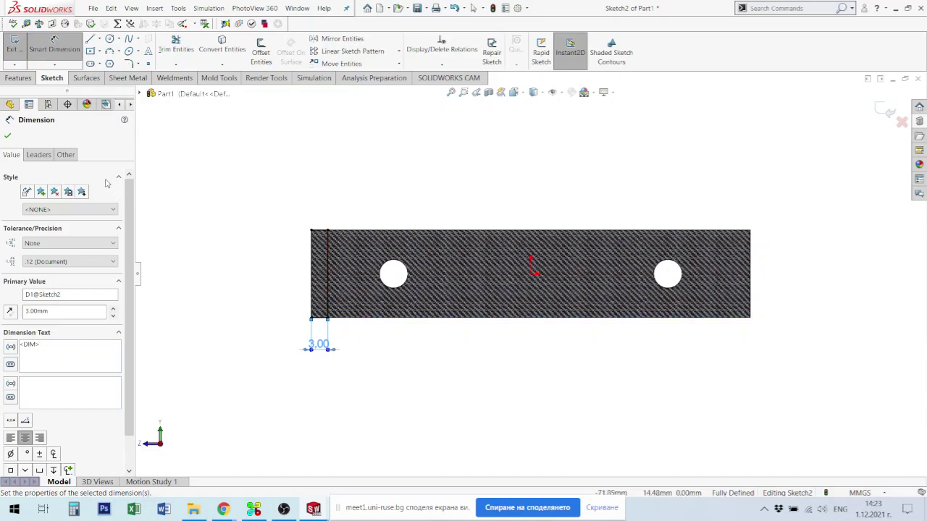
left_click(7, 136)
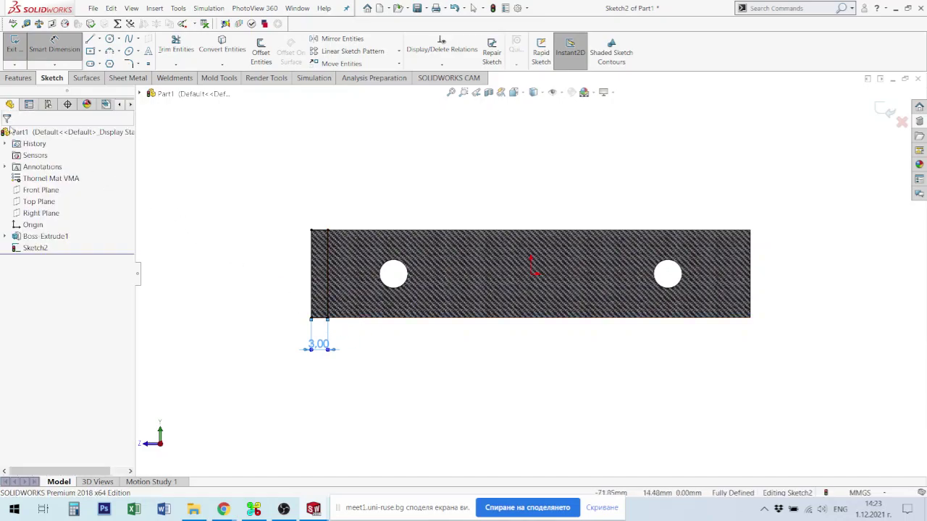
Extrude the rectangle as a blind boss 20 mm deep, merged with the plate
left_click(18, 77)
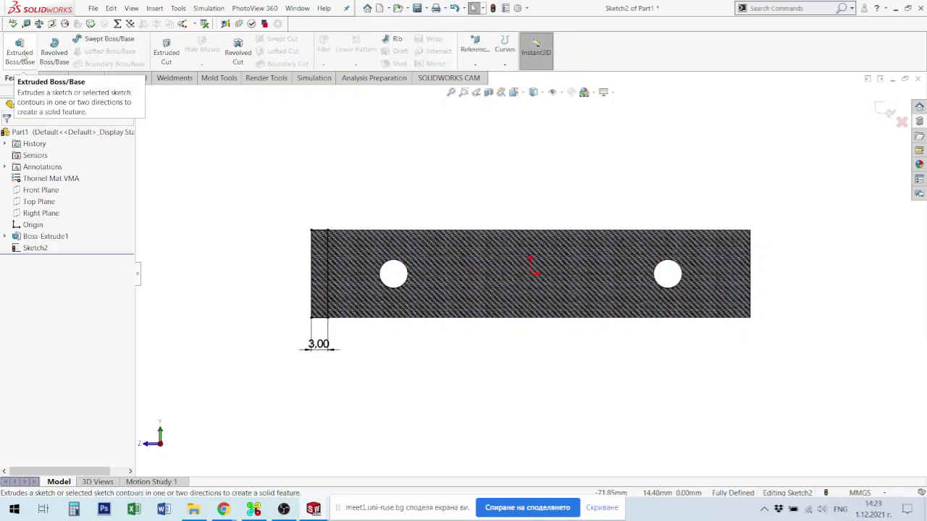
left_click(20, 55)
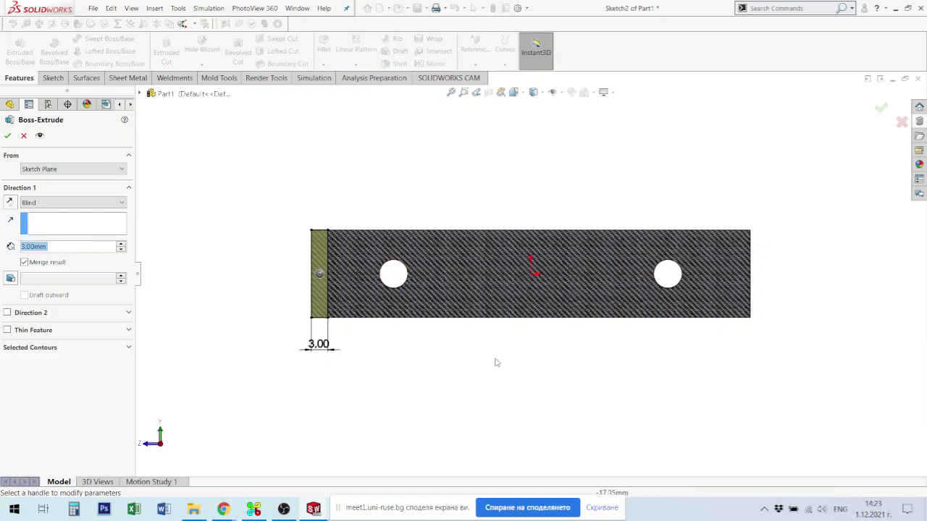
left_click(74, 247)
type("20")
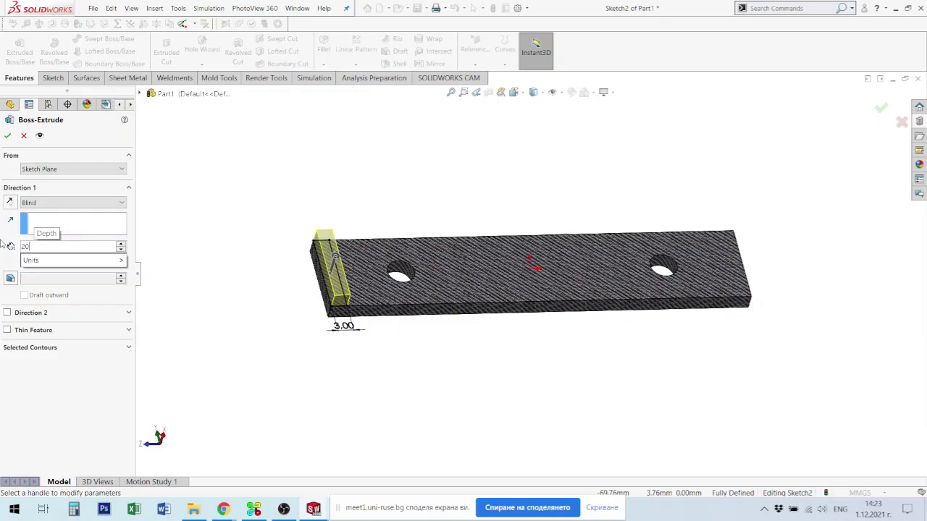
key("Return")
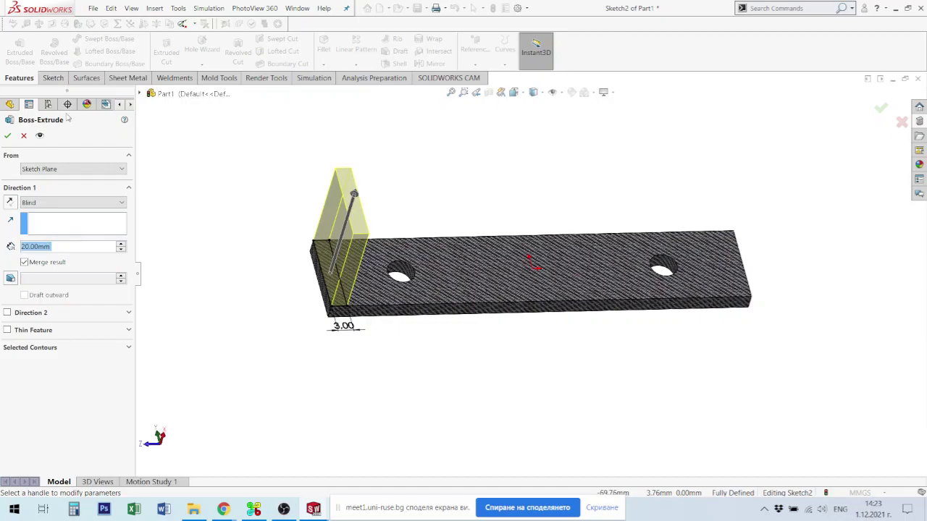
left_click(8, 136)
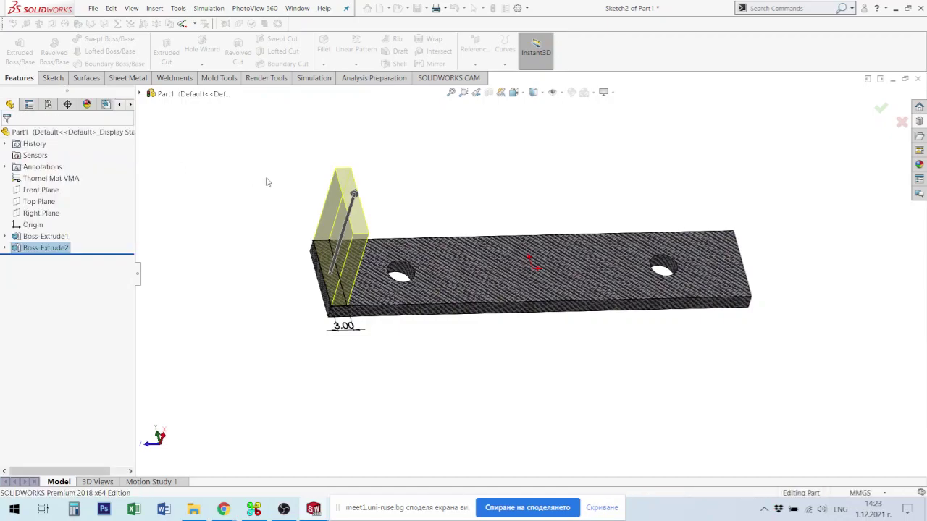
Fillet the two short outer edges at the free end of the upright tab with an 8 mm radius
middle_click_drag(321, 246, 306, 265)
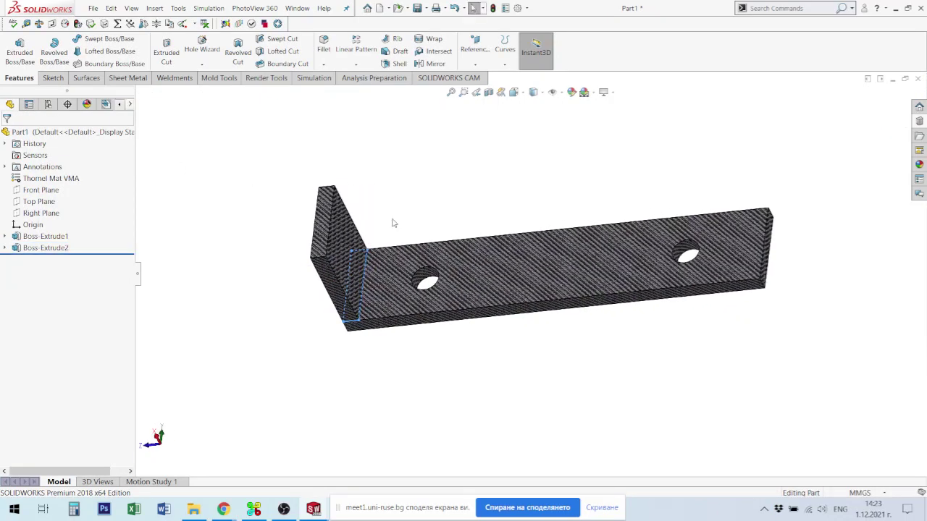
scroll(332, 265, "down", 3)
left_click(332, 269)
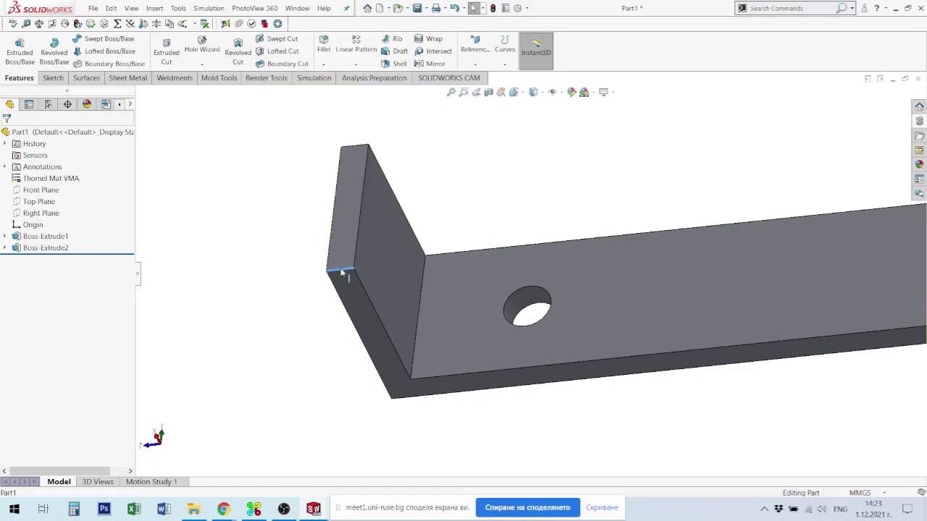
left_click(360, 148, "ctrl")
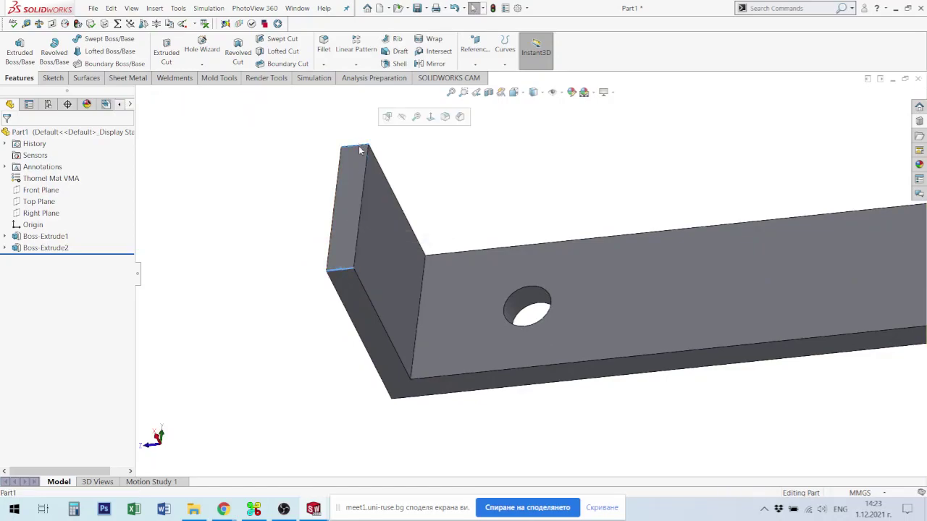
key("f")
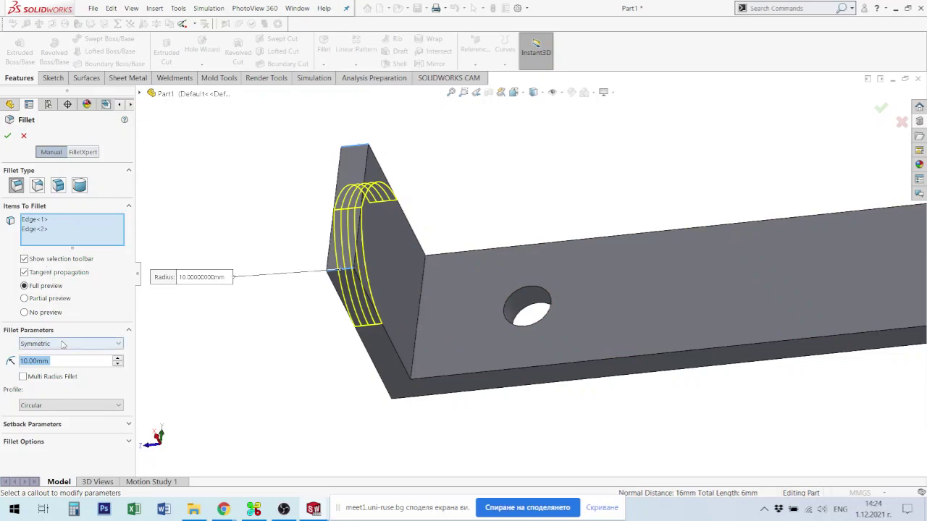
type("8")
key("Return")
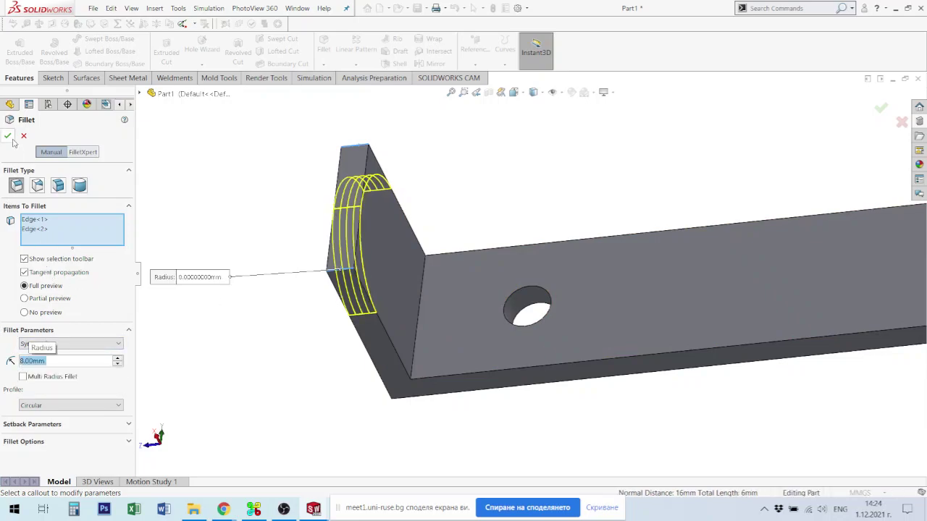
left_click(8, 136)
Start a sketch on the tab's outer face and draw a circle about 3.6 mm in radius near the rounded end's centre
middle_click_drag(417, 202, 358, 248)
left_click(362, 233)
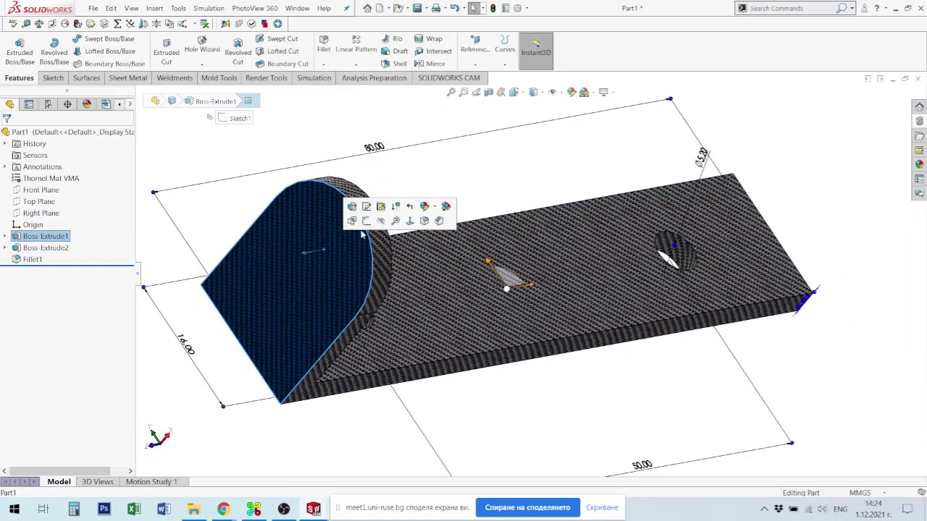
left_click(367, 220)
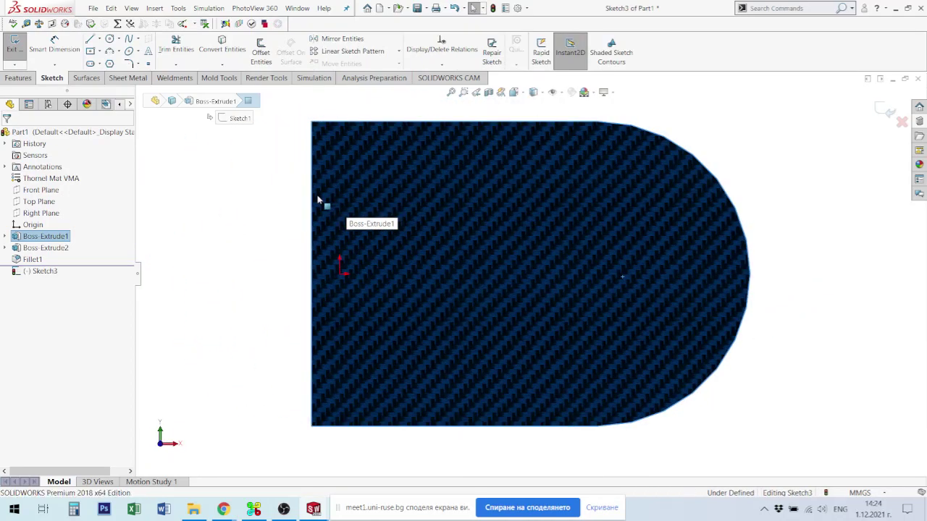
right_click_drag(317, 200, 355, 203)
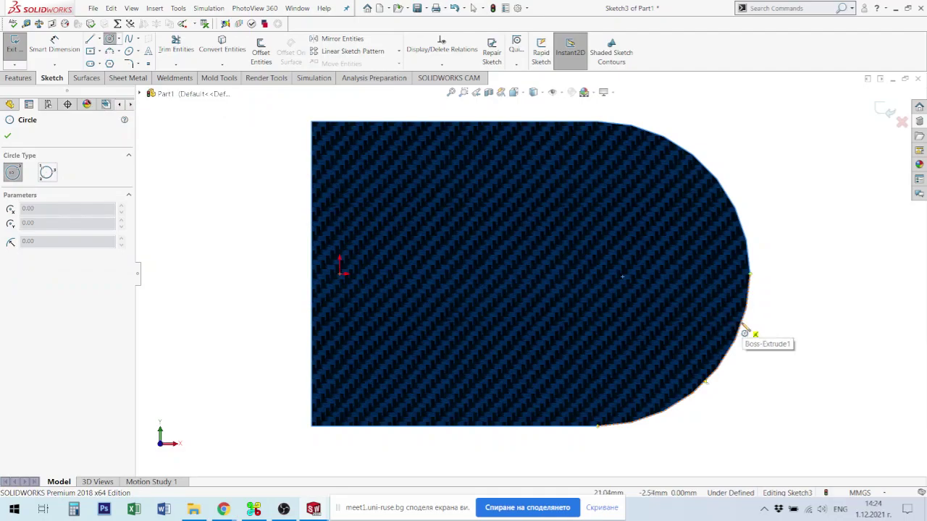
left_click(634, 287)
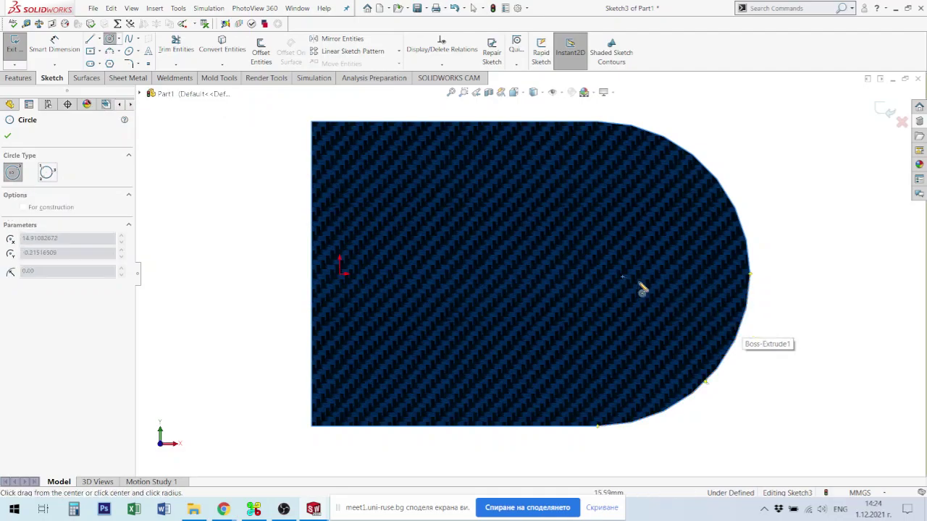
left_click(683, 322)
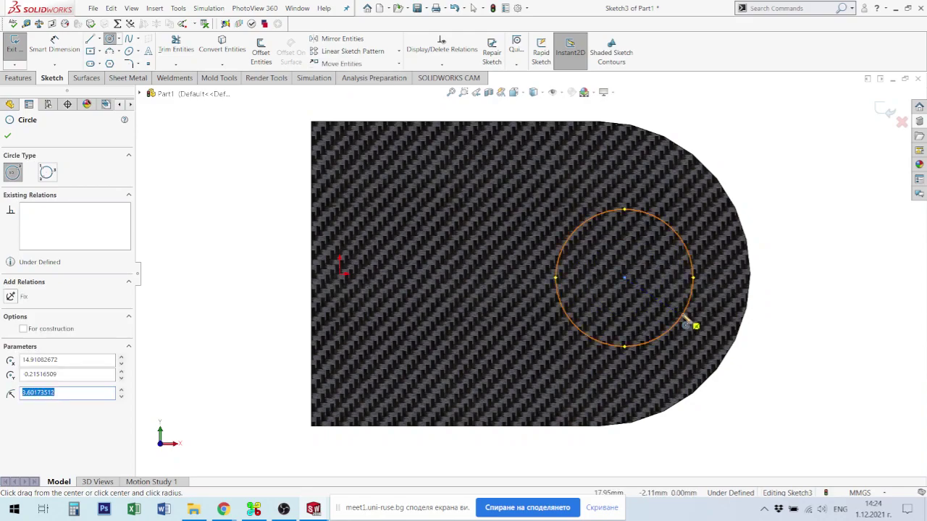
Dimension the diameter of the circle on the tab face and set it to 8 mm
key("Escape")
right_click_drag(679, 240, 670, 224)
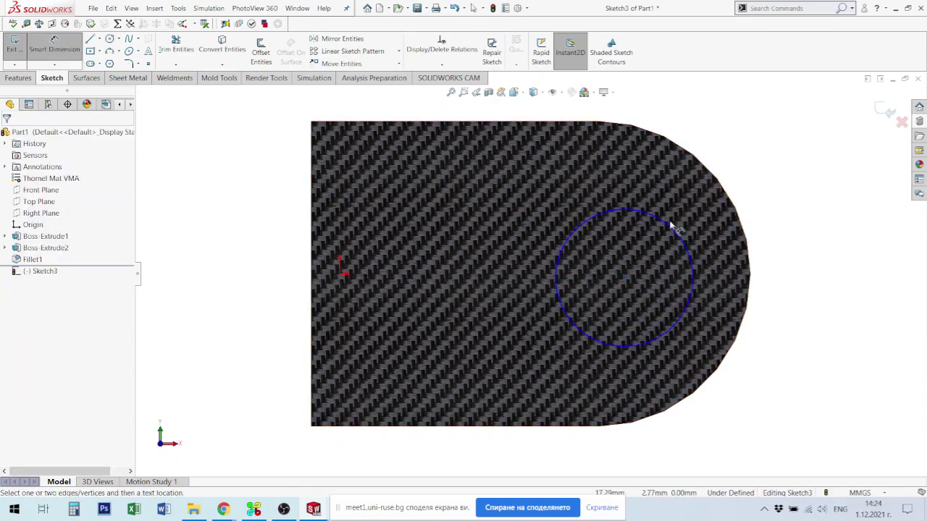
left_click(681, 230)
left_click(772, 138)
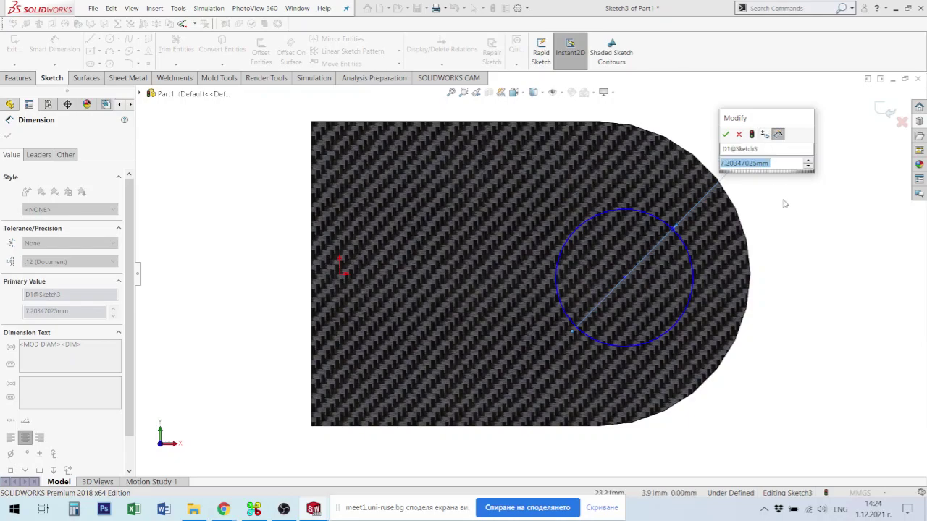
type("1")
key("BackSpace")
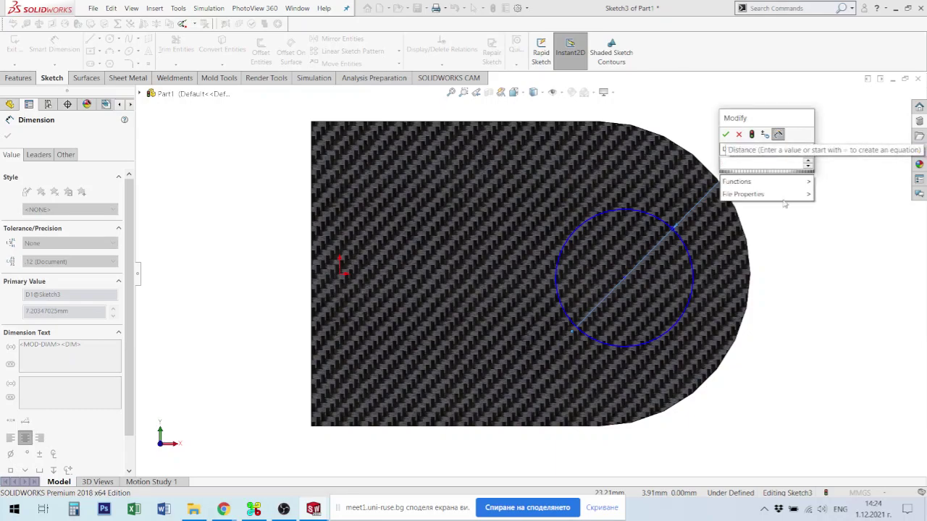
key("Escape")
key("Escape")
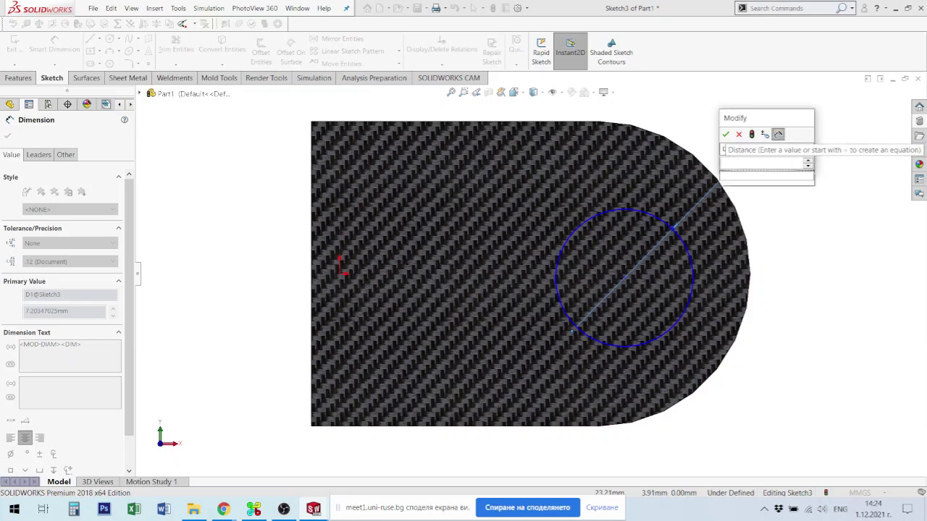
left_click(783, 224)
key("Escape")
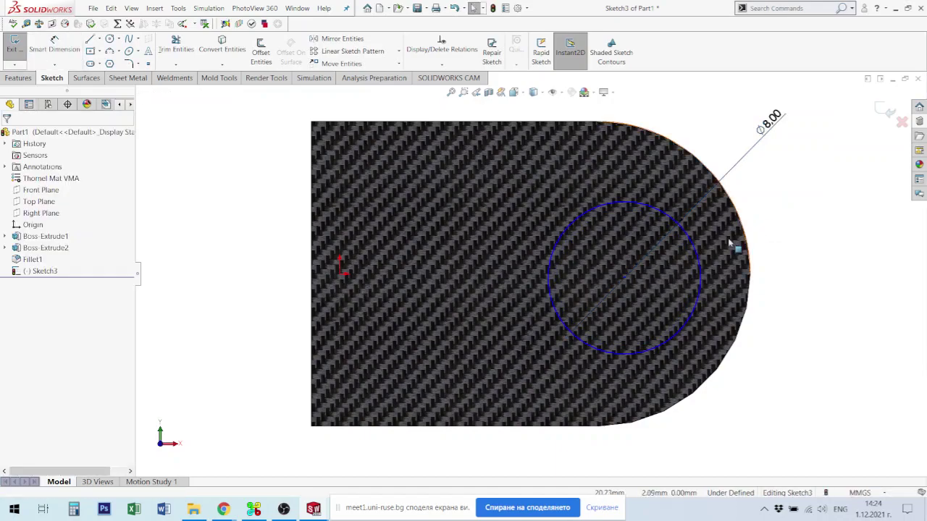
Make the 8 mm circle concentric with the tab's rounded end edge
left_click(701, 264)
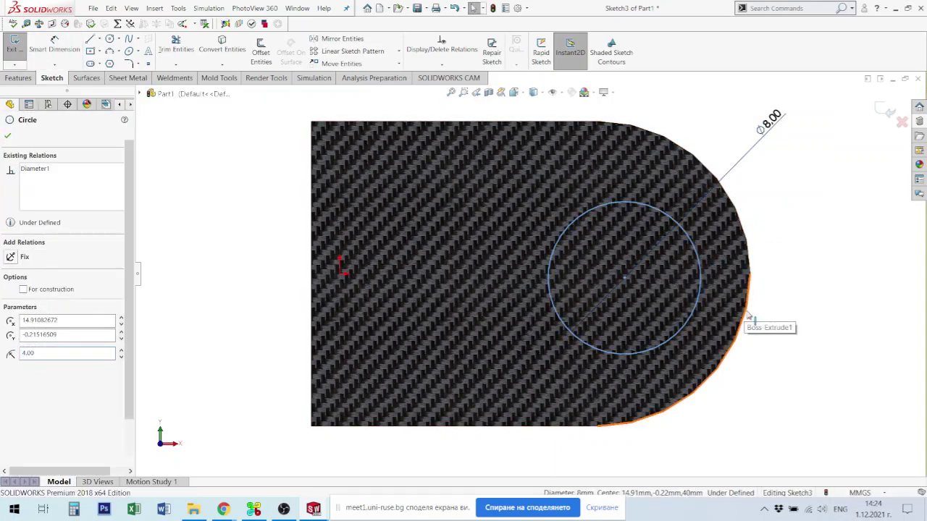
left_click(746, 316, "ctrl")
left_click(806, 269)
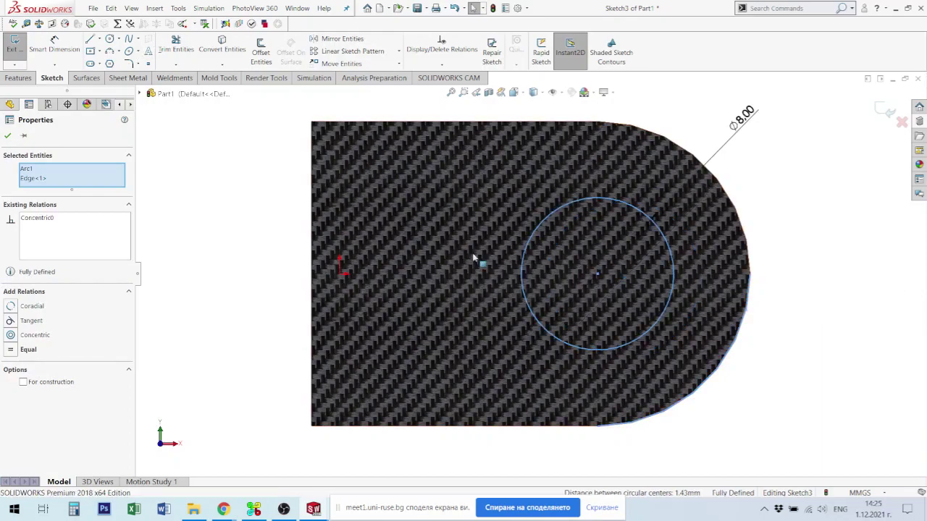
Cut-extrude the circle through the tab with the Up To Next end condition
left_click(19, 77)
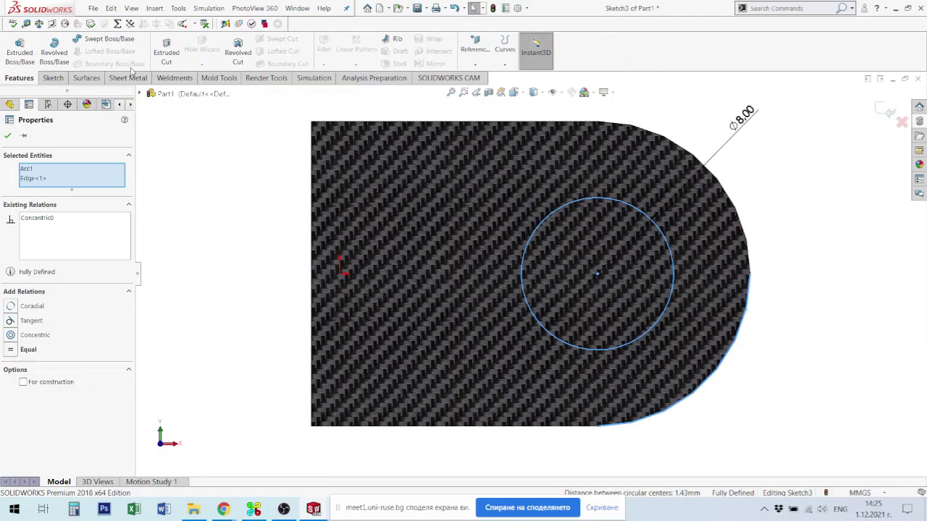
left_click(166, 50)
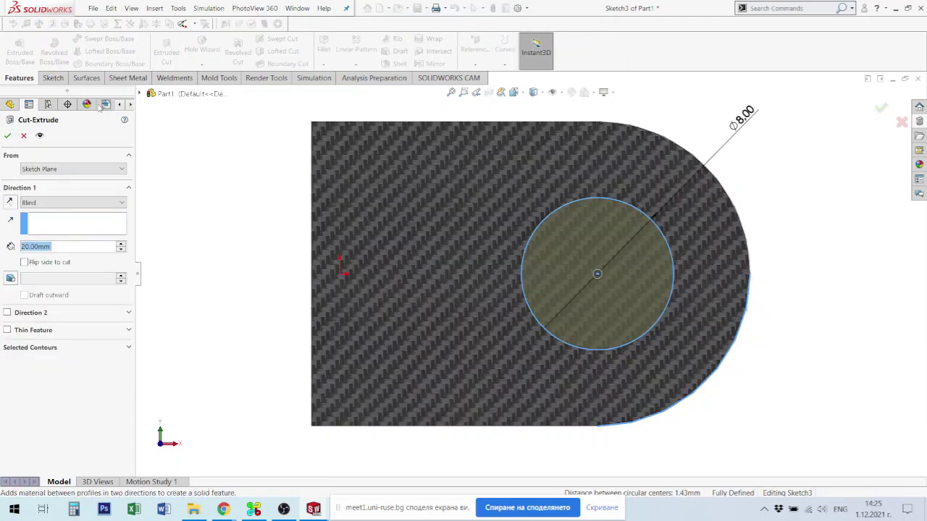
left_click(54, 203)
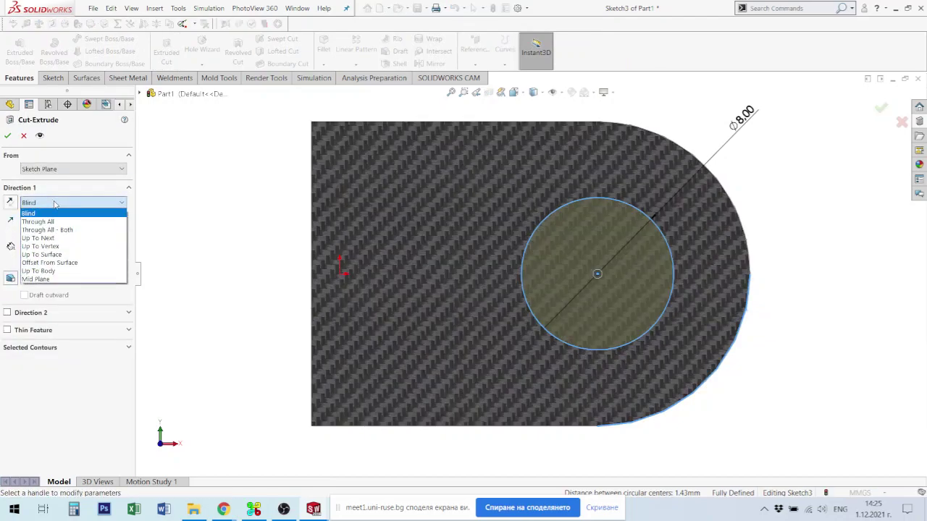
left_click(36, 237)
left_click(10, 135)
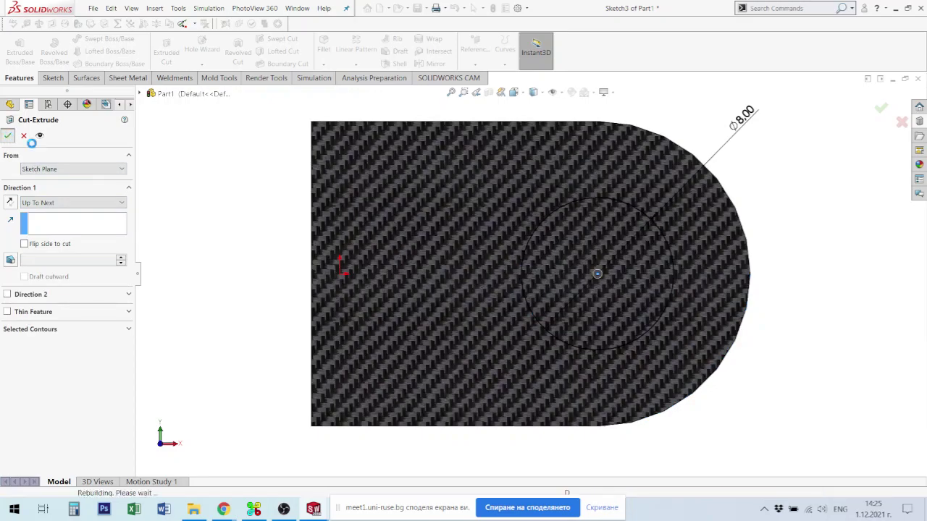
Mirror the upright tab's boss, its rounding fillet and its hole cut about the Front Plane to the plate's opposite end
key("f")
middle_click_drag(718, 301, 666, 320)
scroll(698, 304, "up", 4)
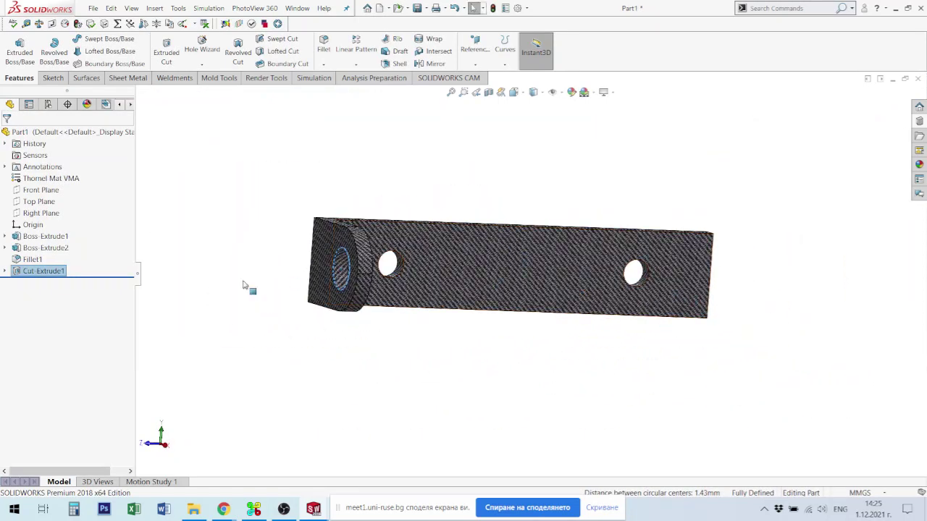
left_click(40, 191)
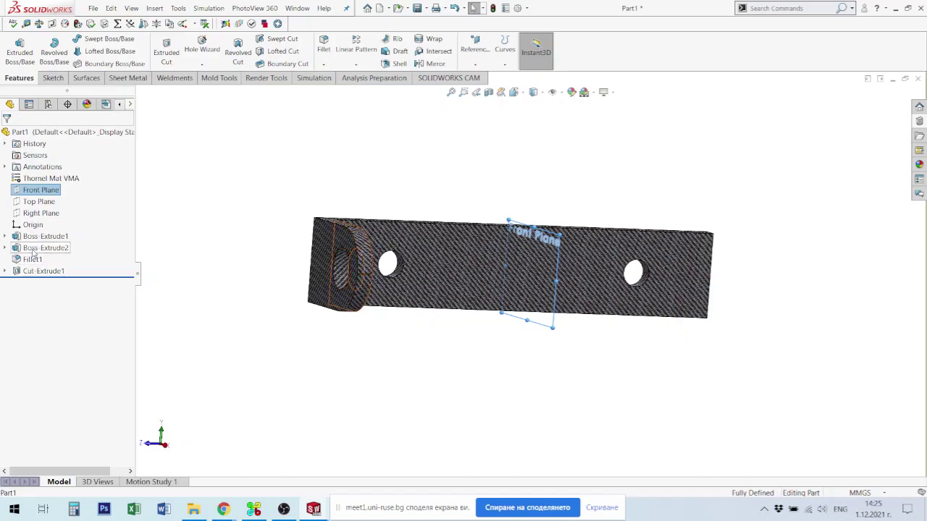
left_click(32, 248, "ctrl")
left_click(32, 259, "ctrl")
left_click(39, 271, "ctrl")
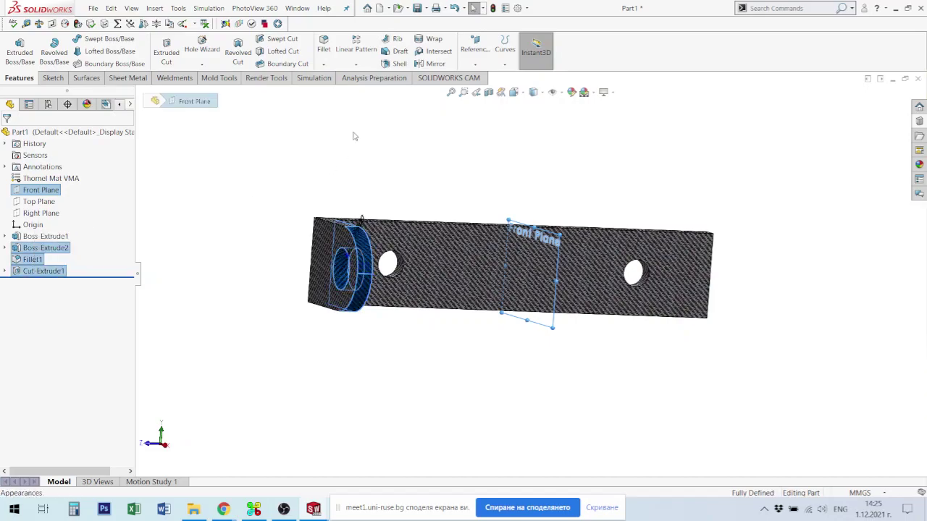
left_click(438, 65)
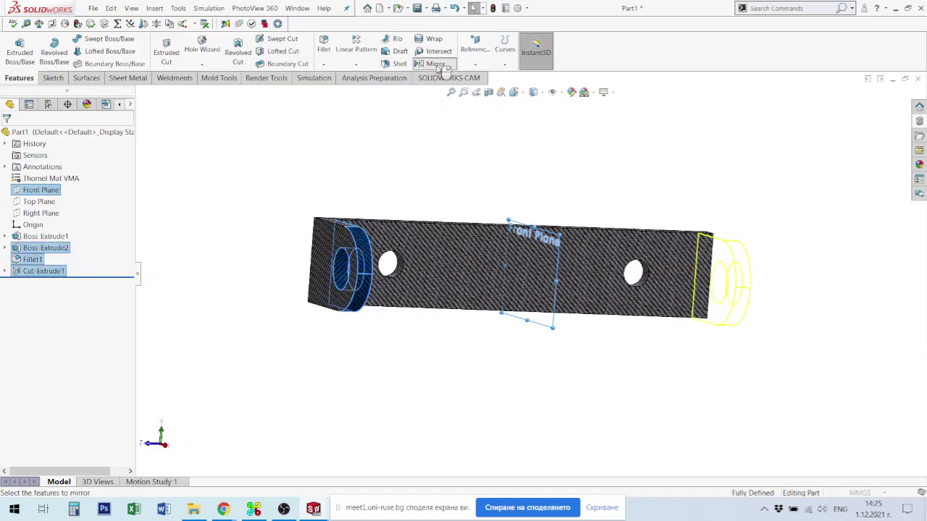
left_click(7, 137)
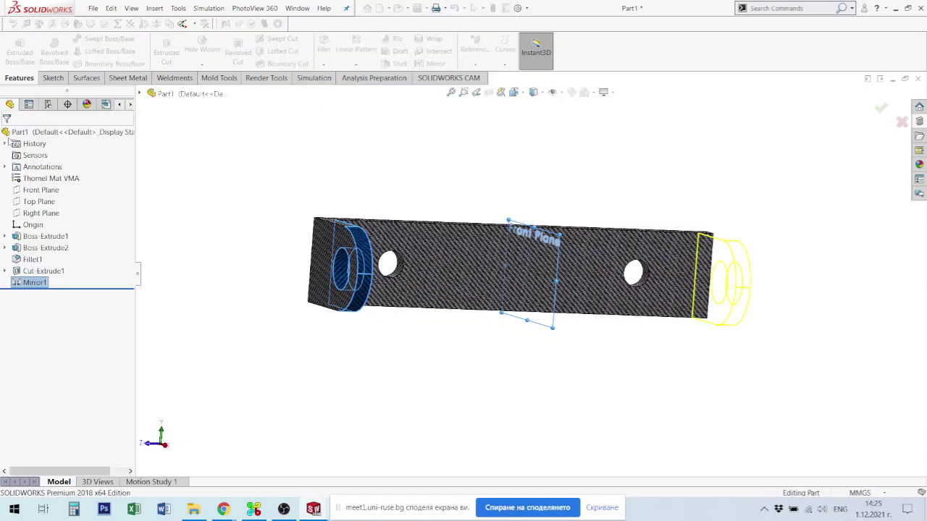
Fillet the two inner corner edges where the upright tabs meet the plate with a 1 mm radius
middle_click_drag(593, 114, 602, 134)
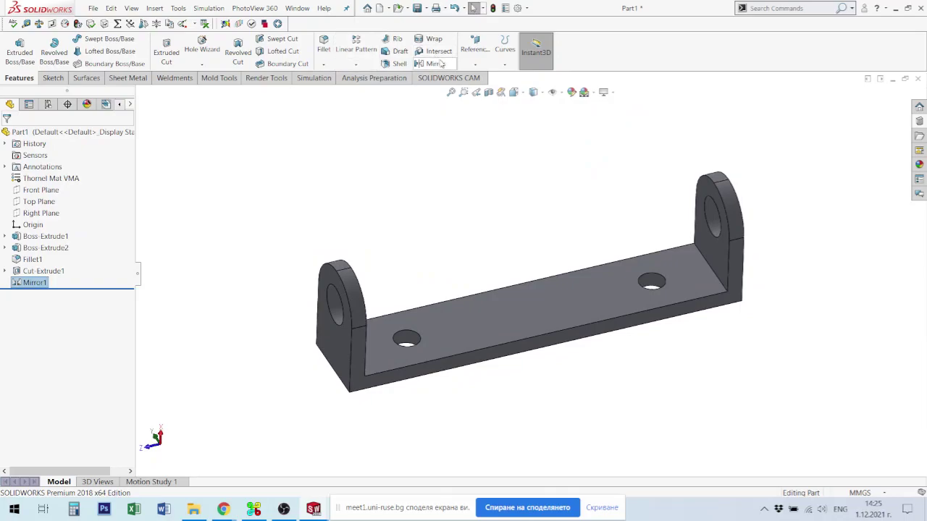
left_click(711, 266)
middle_click_drag(384, 368, 408, 334)
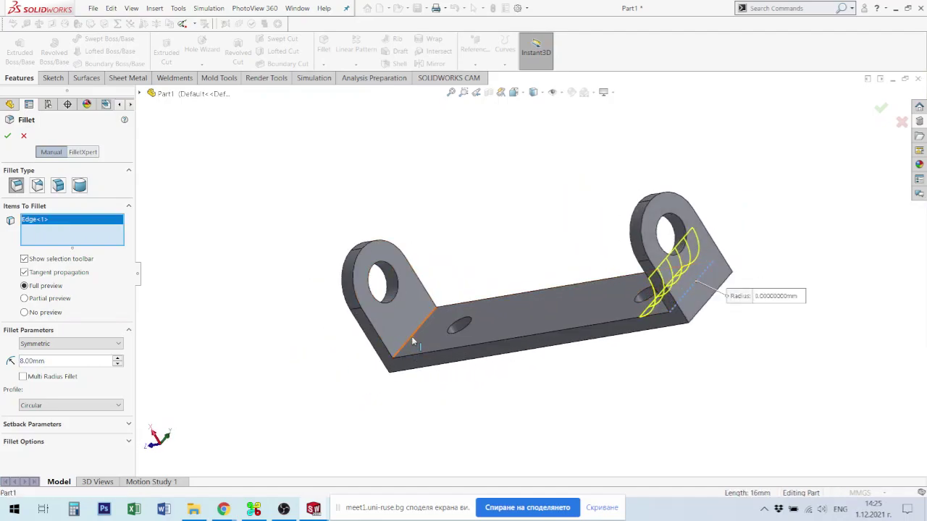
left_click(411, 336)
type("1")
key("Return")
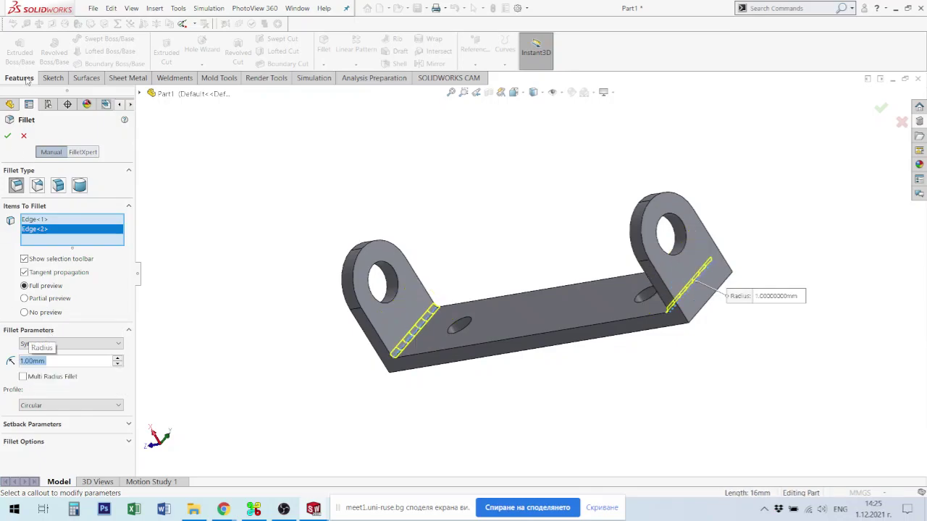
left_click(8, 137)
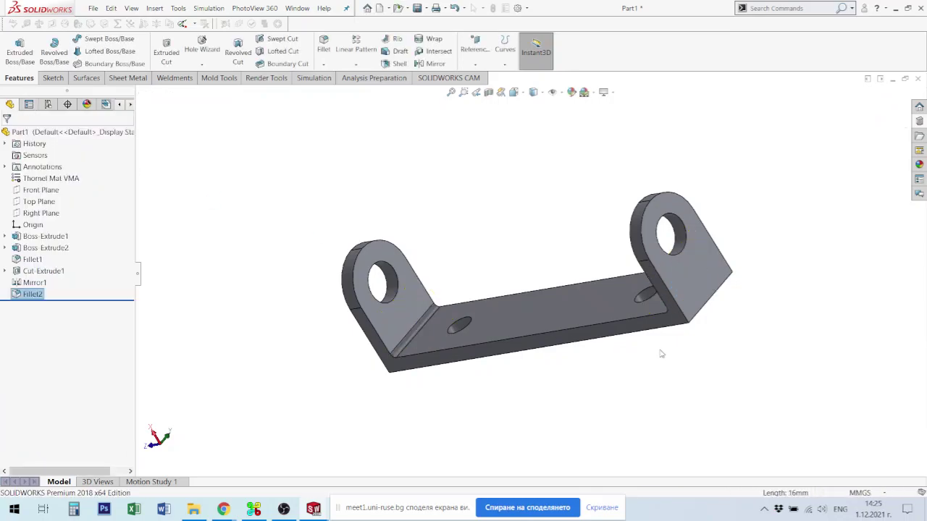
Fillet the two outer bend edges beneath the upright tabs with a 4 mm radius
left_click(702, 311)
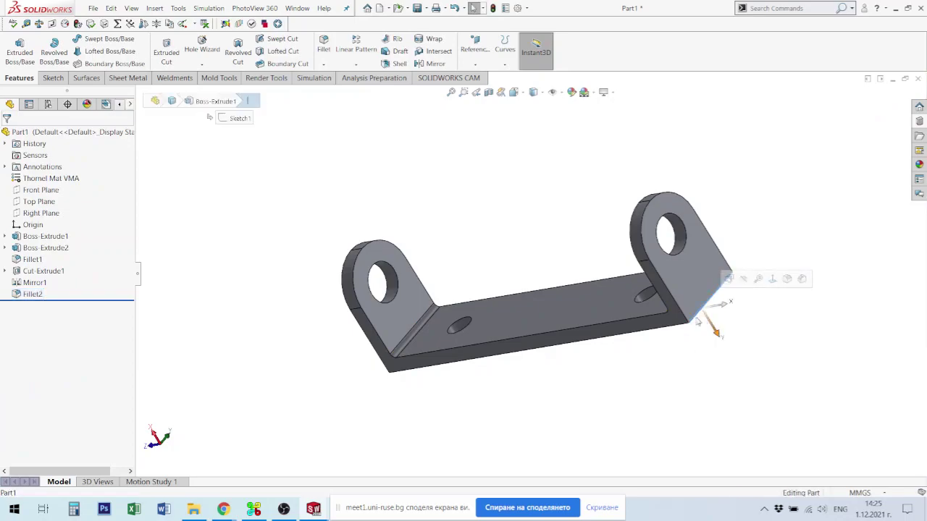
middle_click_drag(502, 338, 717, 316)
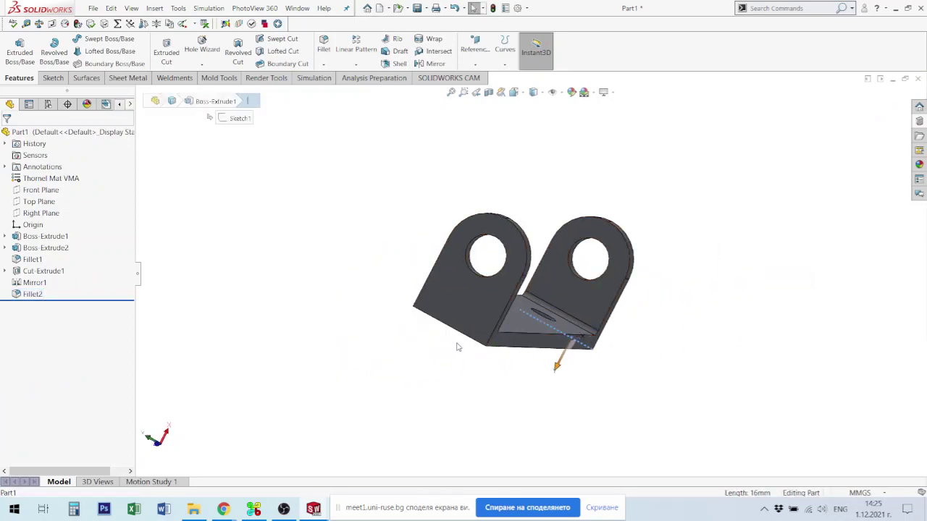
left_click(466, 337, "ctrl")
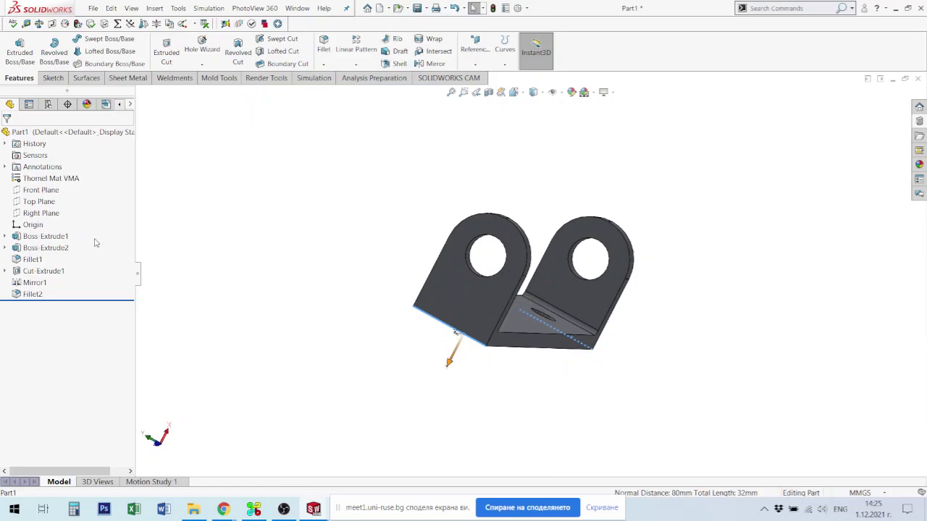
left_click(323, 49)
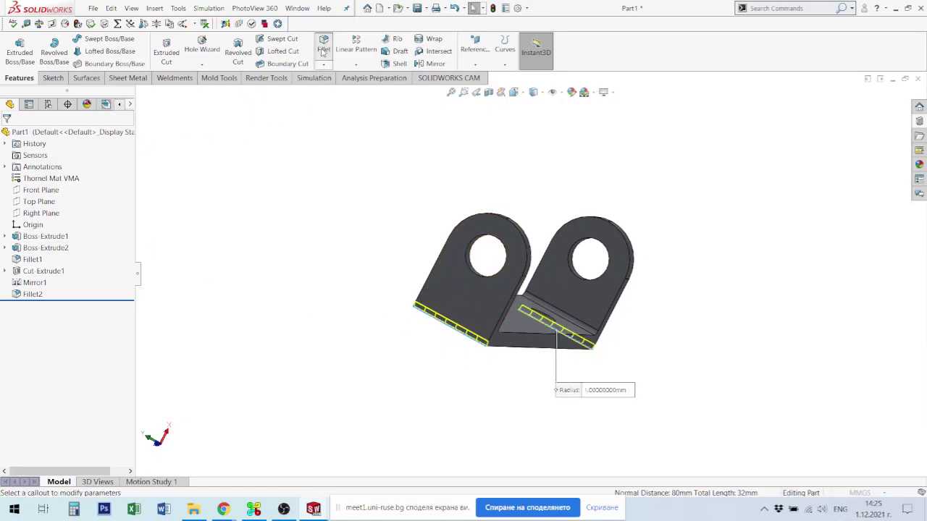
type("4")
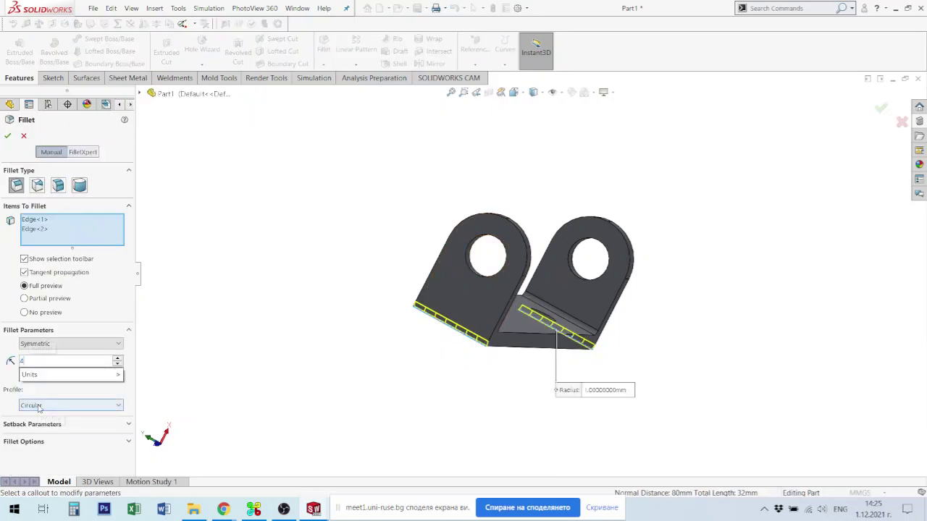
key("Return")
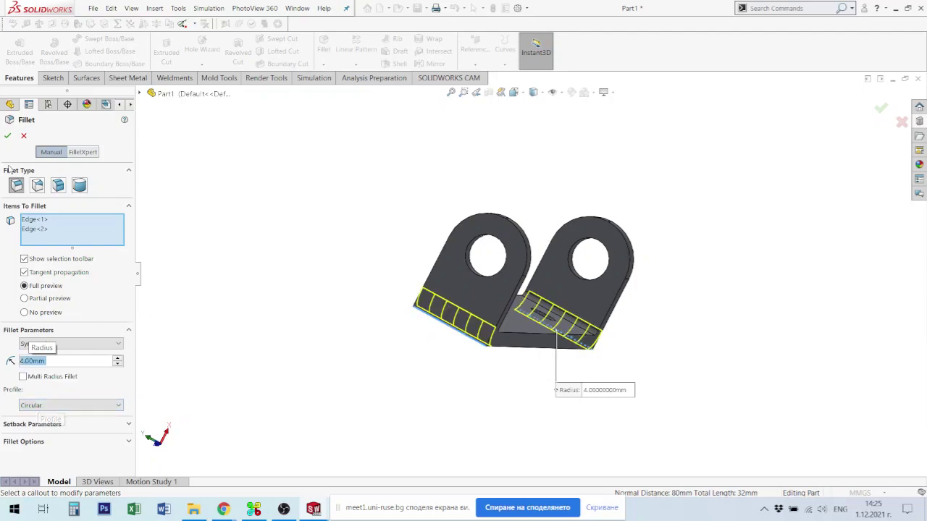
Save the part as Plastick_Part_05.SLDPRT in the Personal work folder
middle_click_drag(503, 337, 763, 423)
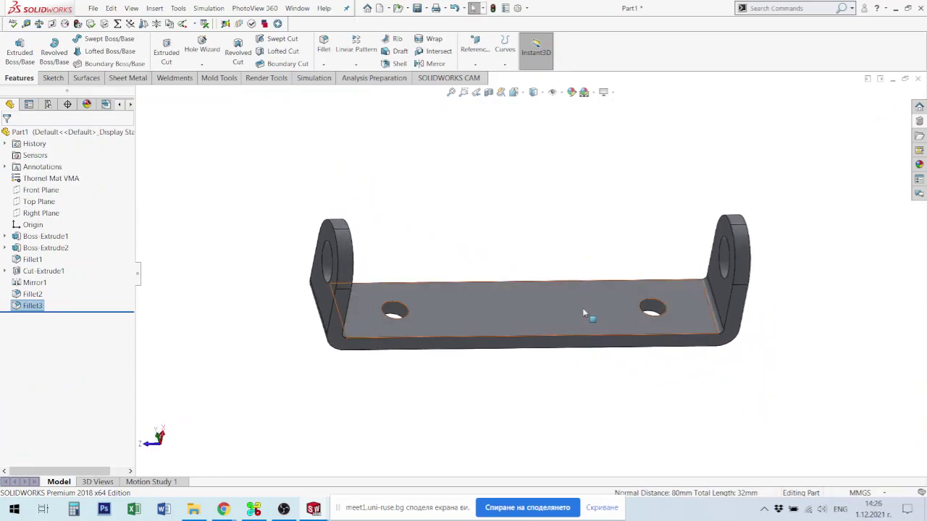
key("ctrl+s")
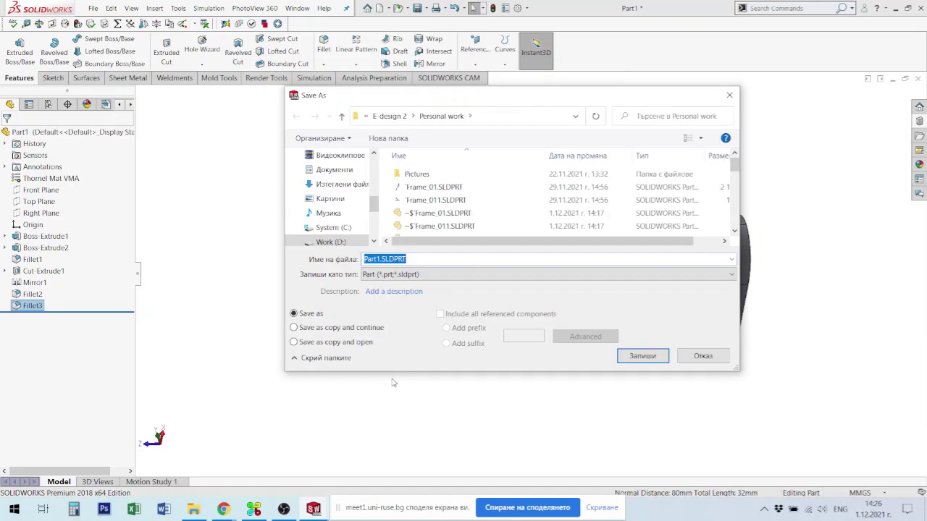
left_click_drag(736, 169, 736, 190)
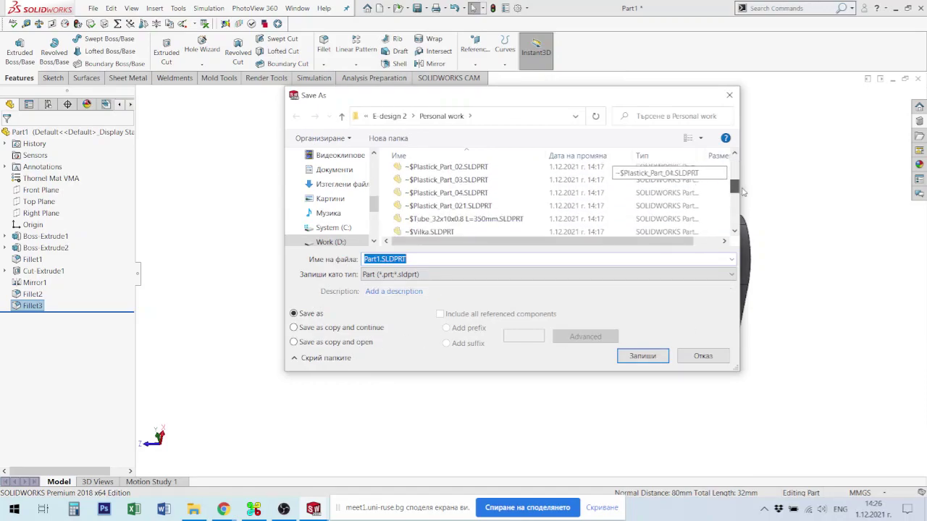
left_click(461, 193)
left_click(424, 259)
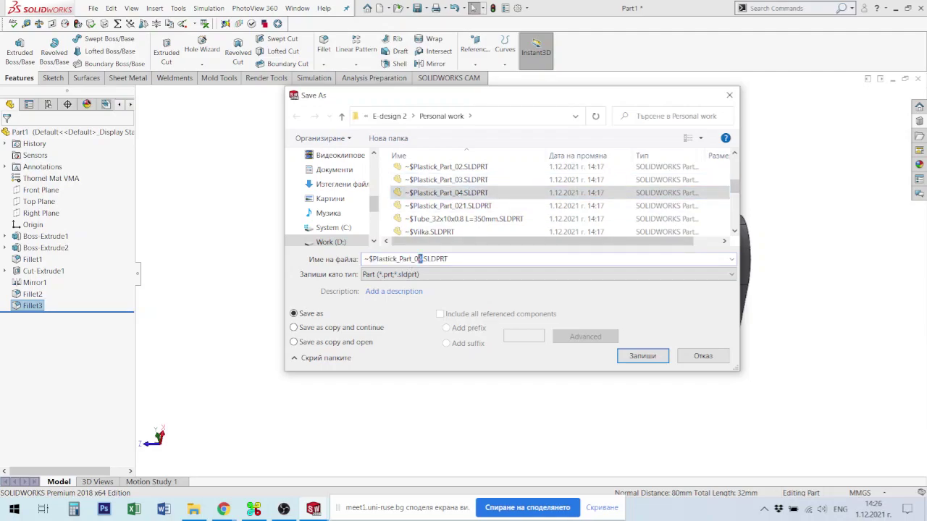
type("5")
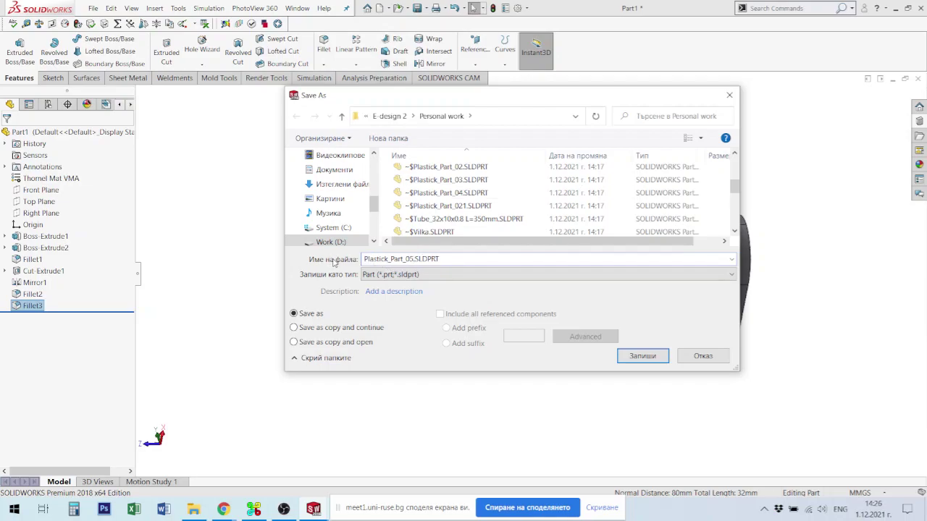
left_click(642, 355)
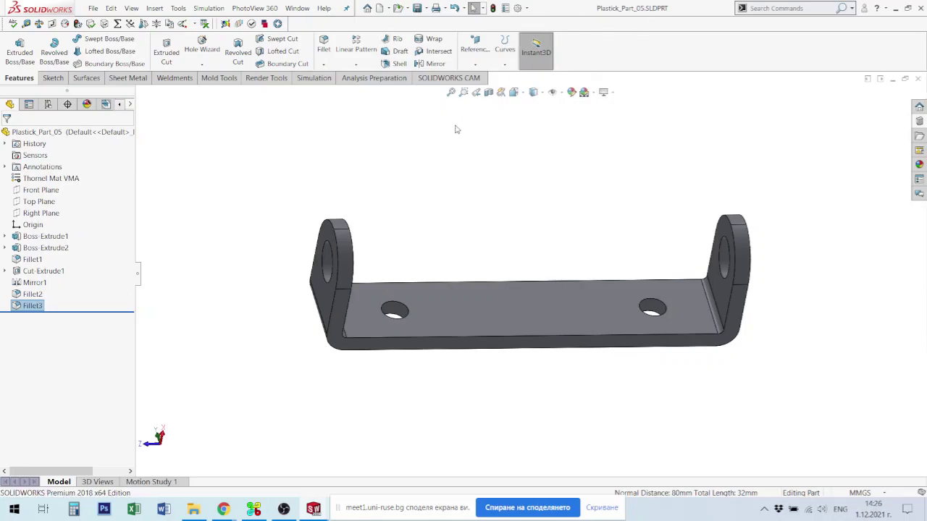
Switch to the Prohodilka assembly and insert Plastick_Part_05 near the upper end of the lower frame tube, above the front wheel
key("ctrl+Tab")
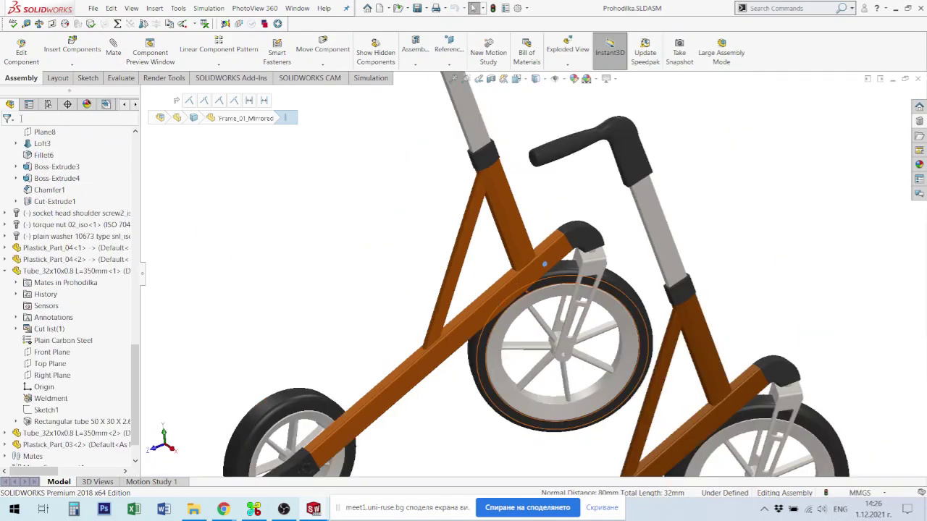
left_click(65, 47)
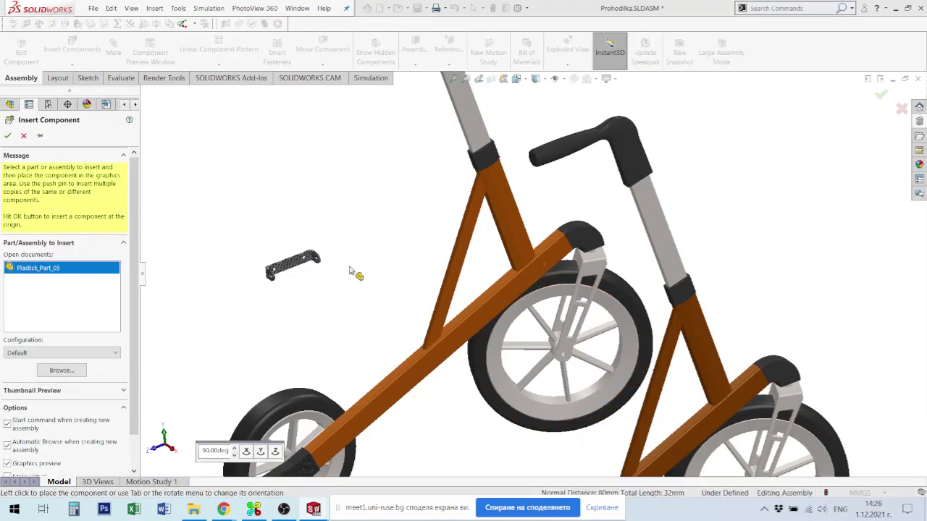
left_click(554, 226)
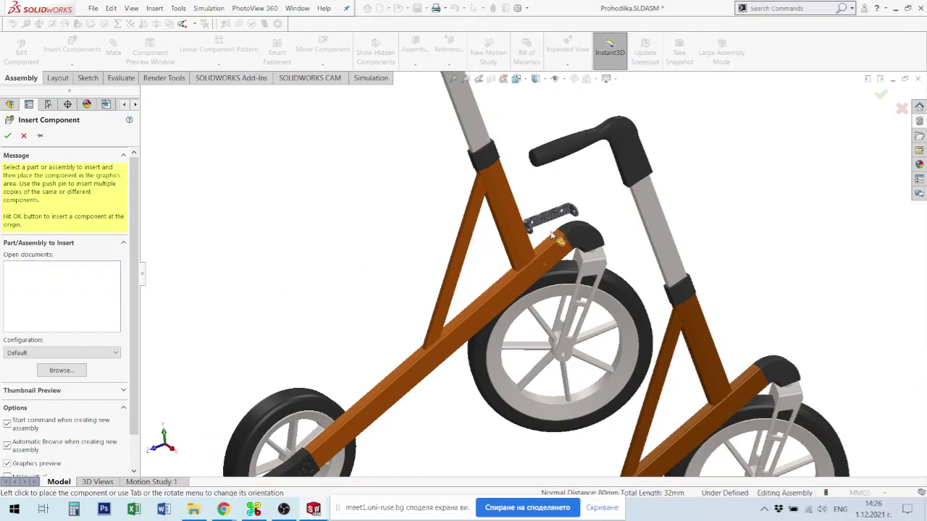
Copy the Plastick_Part_05 bracket and place the second instance in the open space between the two walker frames
scroll(537, 233, "down", 2)
middle_click_drag(535, 231, 567, 239)
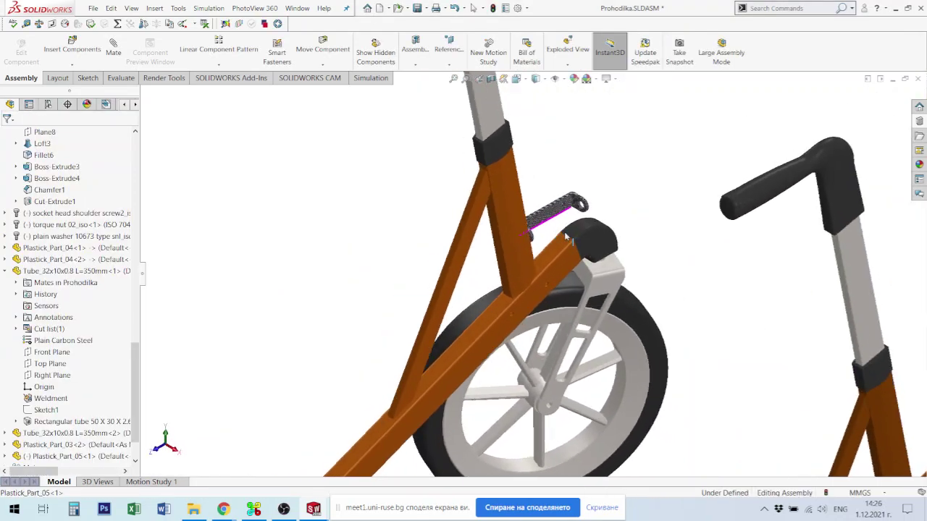
left_click_drag(549, 217, 658, 302, "ctrl")
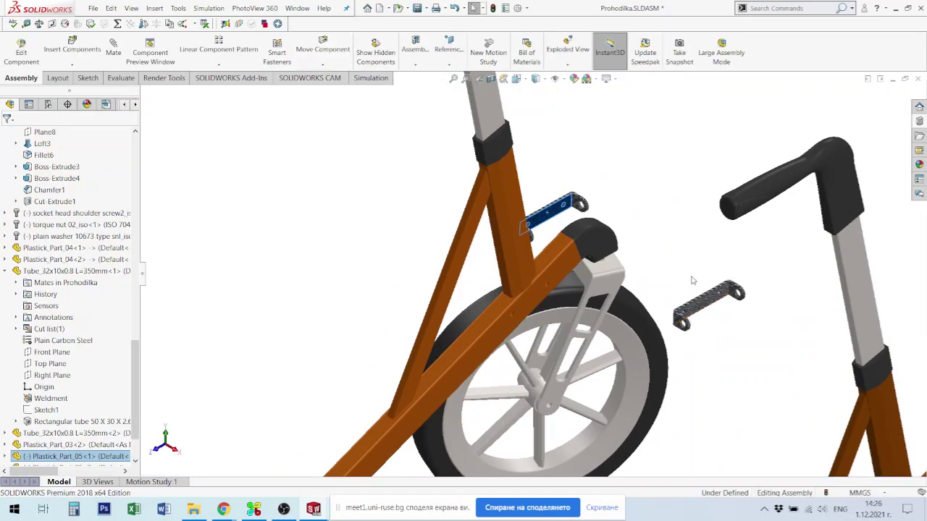
left_click_drag(713, 306, 715, 340)
Rotate the copied bracket freely so its flat back can face the opposite frame tube
left_click(323, 66)
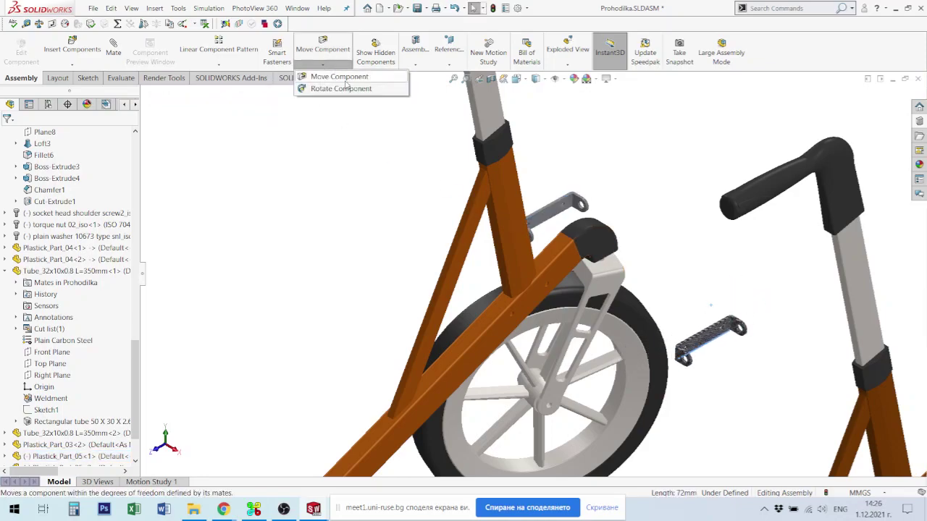
left_click(336, 87)
left_click_drag(710, 305, 627, 485)
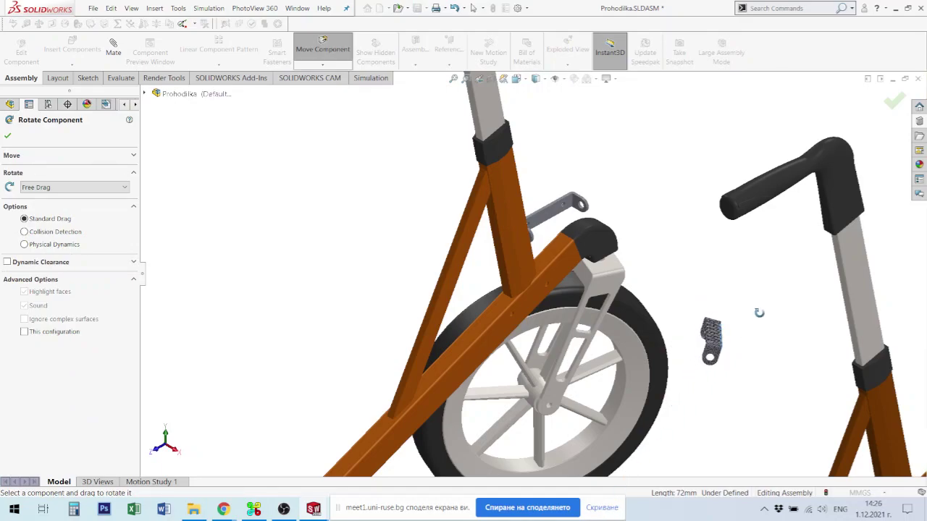
left_click_drag(720, 316, 700, 447)
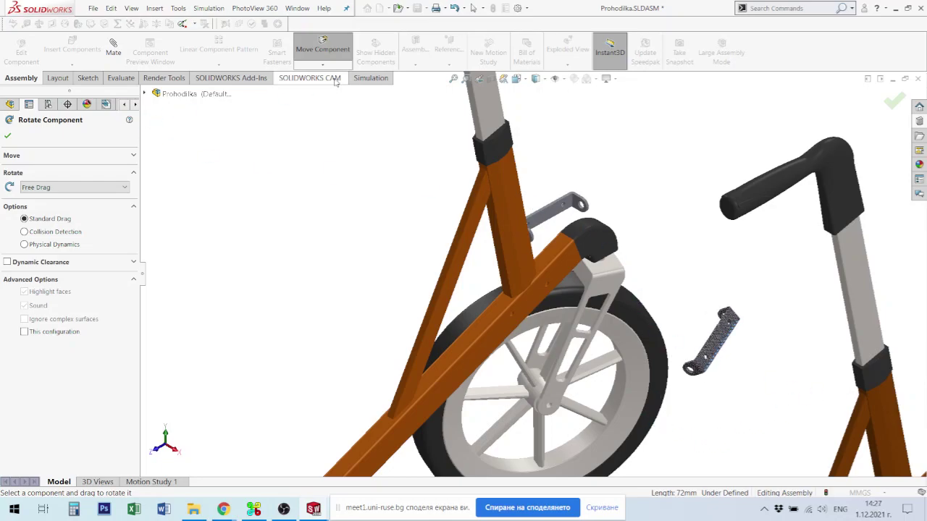
left_click(323, 47)
scroll(541, 221, "down", 3)
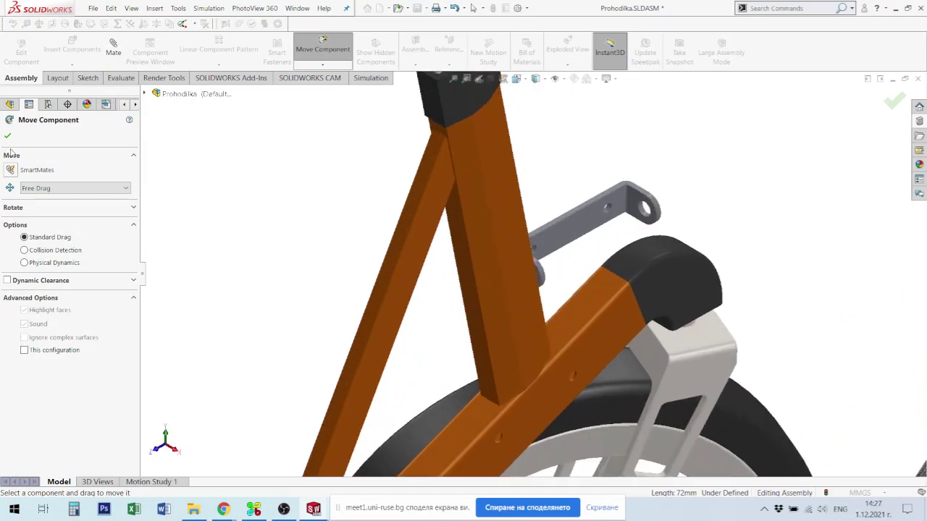
key("Escape")
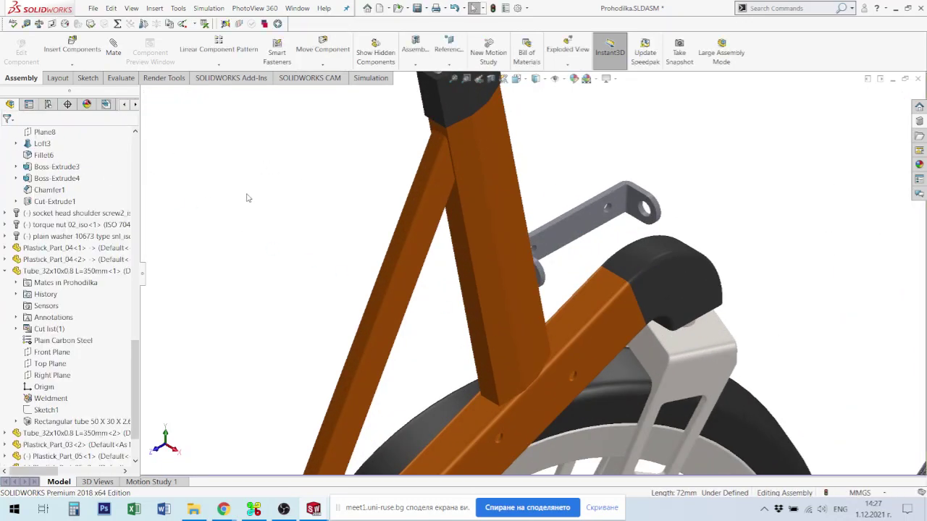
Mate the first bracket's flat back face coincident with the inner side face of the mirrored frame's lower tube
left_click(588, 345)
middle_click_drag(588, 346, 632, 353)
left_click(534, 229)
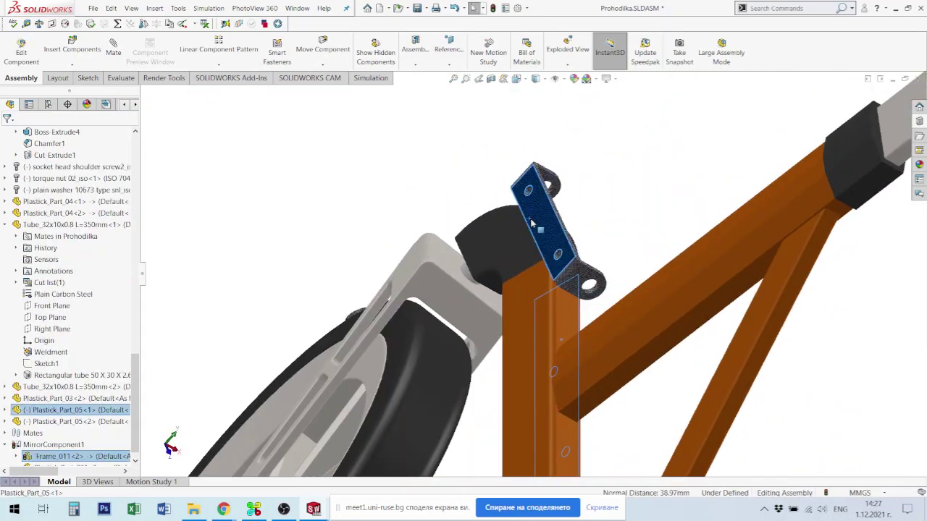
left_click(557, 212)
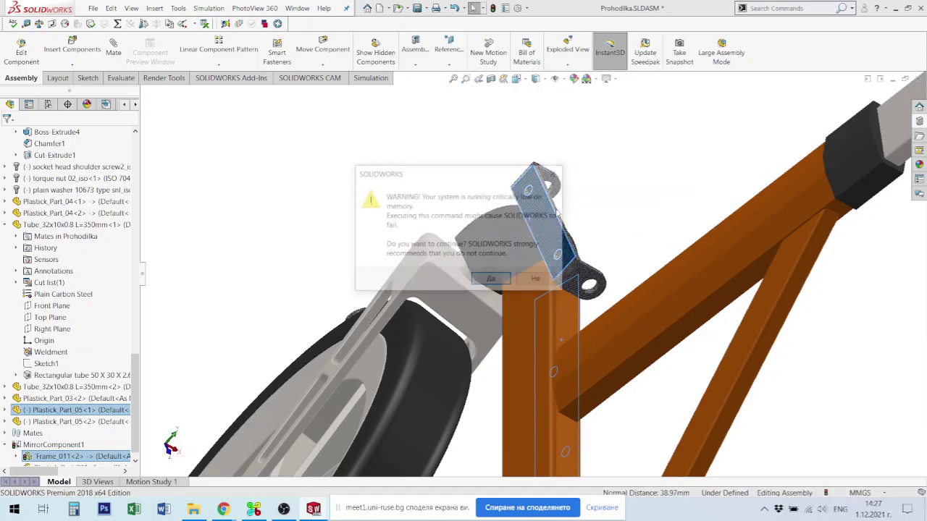
left_click(492, 281)
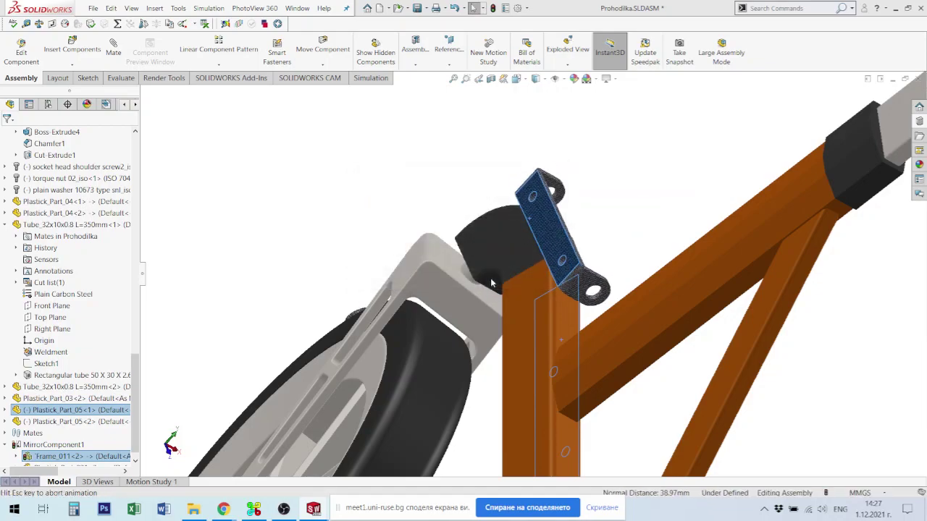
middle_click_drag(585, 295, 648, 300)
Add a concentric mate between the first bracket's upper mounting hole and the upper hole in the mirrored frame's lower tube
scroll(667, 269, "down", 2)
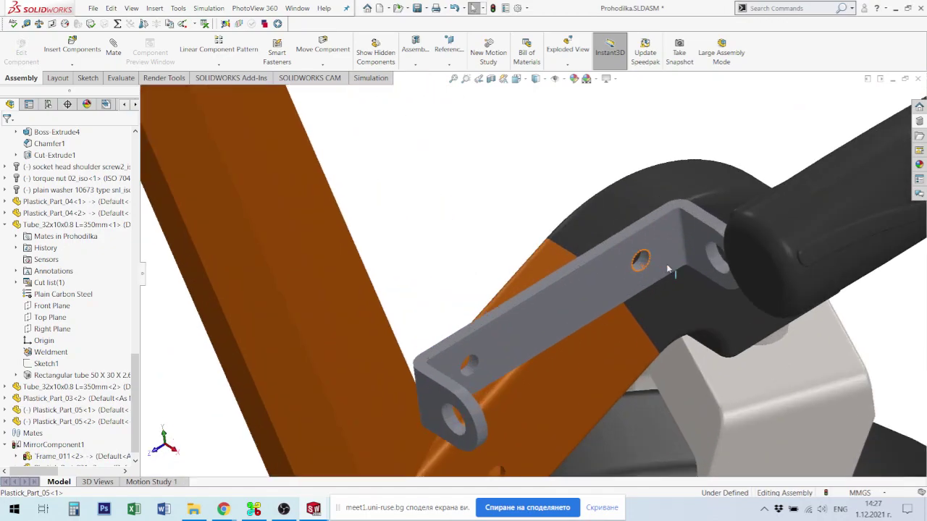
left_click(642, 268)
scroll(548, 417, "up", 3)
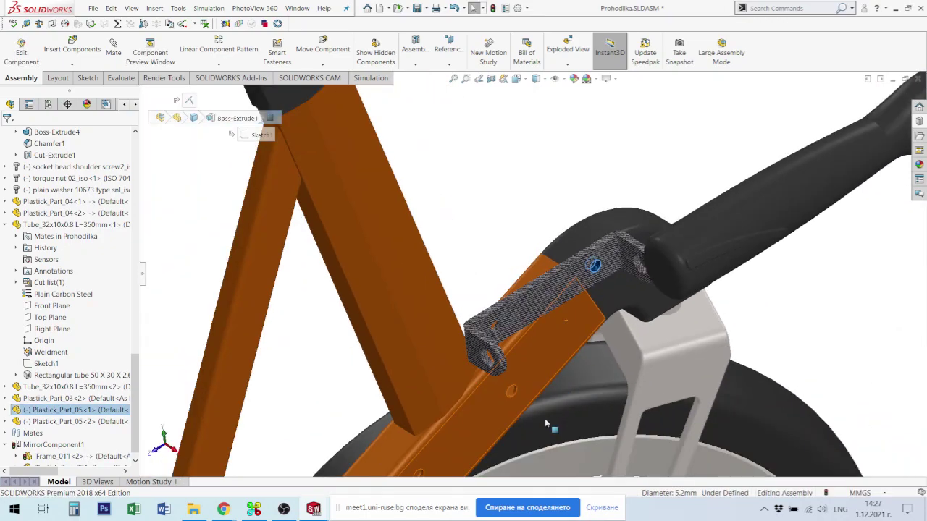
scroll(500, 399, "down", 5)
scroll(539, 364, "down", 2)
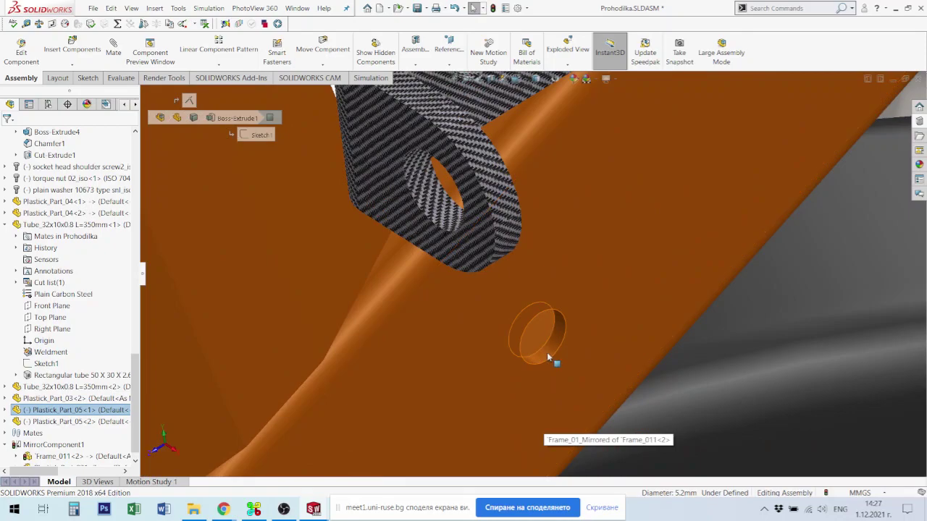
left_click(547, 352)
left_click(621, 346)
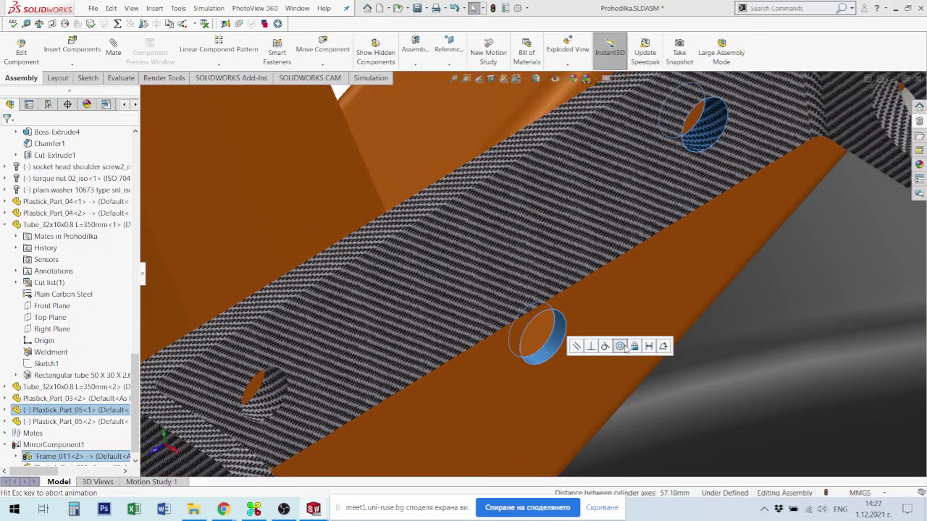
left_click(679, 349)
Swing the first bracket along the tube and mate its lower mounting hole concentric with the tube's second hole
scroll(679, 349, "up", 5)
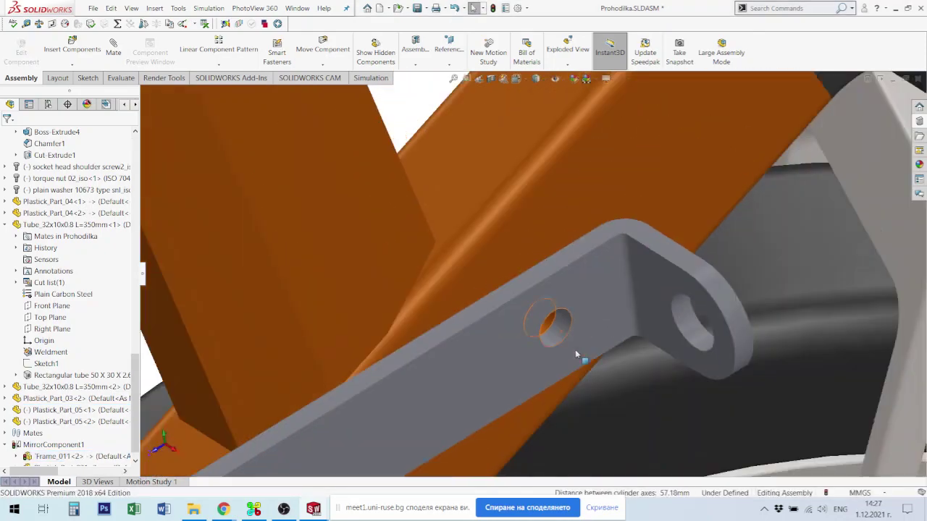
left_click(472, 365)
left_click_drag(473, 365, 489, 395)
scroll(551, 250, "down", 8)
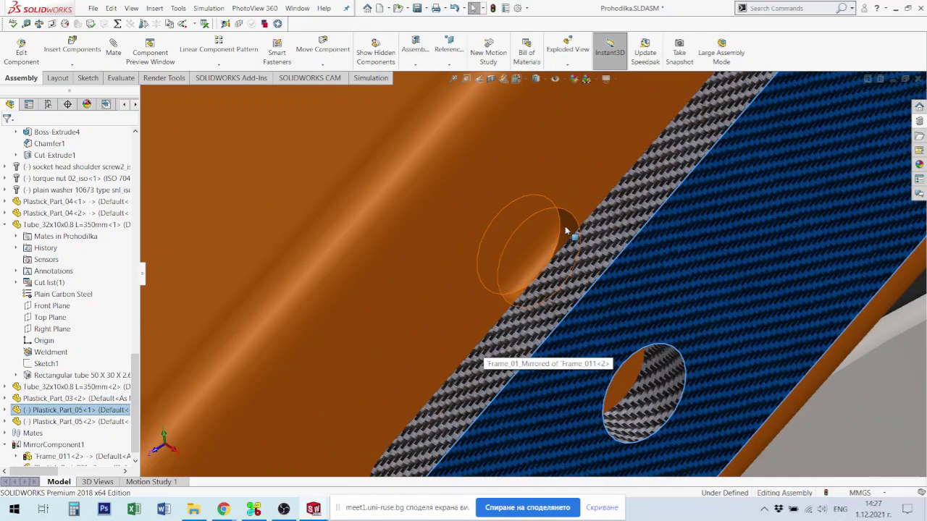
left_click(558, 248)
left_click(666, 375, "ctrl")
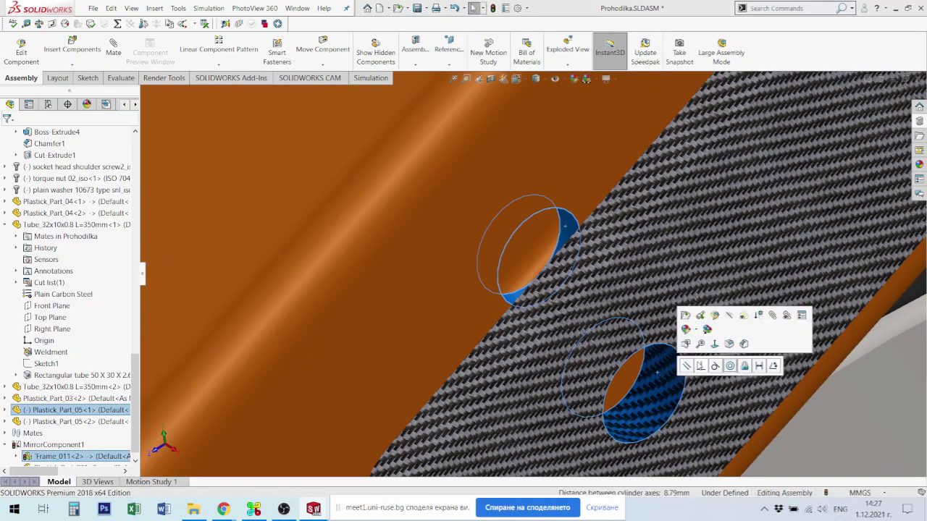
left_click(730, 365)
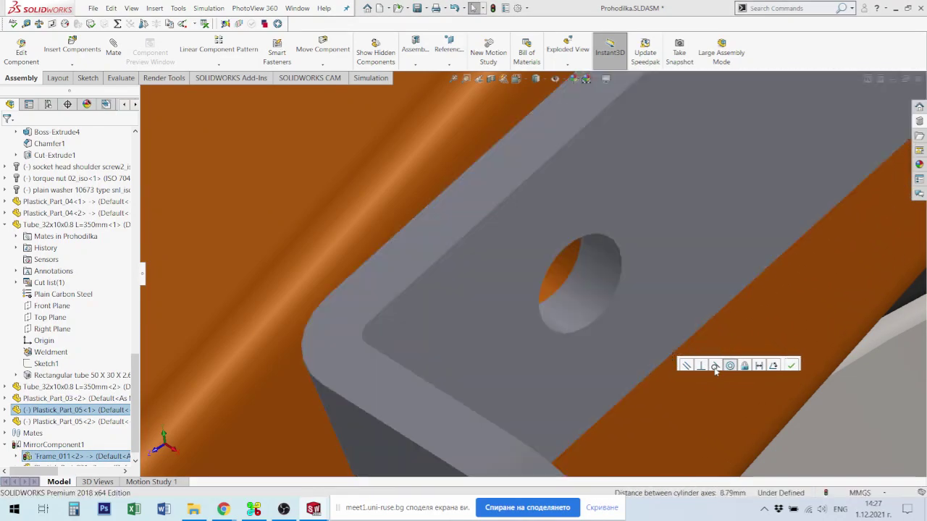
Mate the copied bracket's flat back face coincident with the inner side face of Frame_01's lower tube
scroll(582, 297, "up", 10)
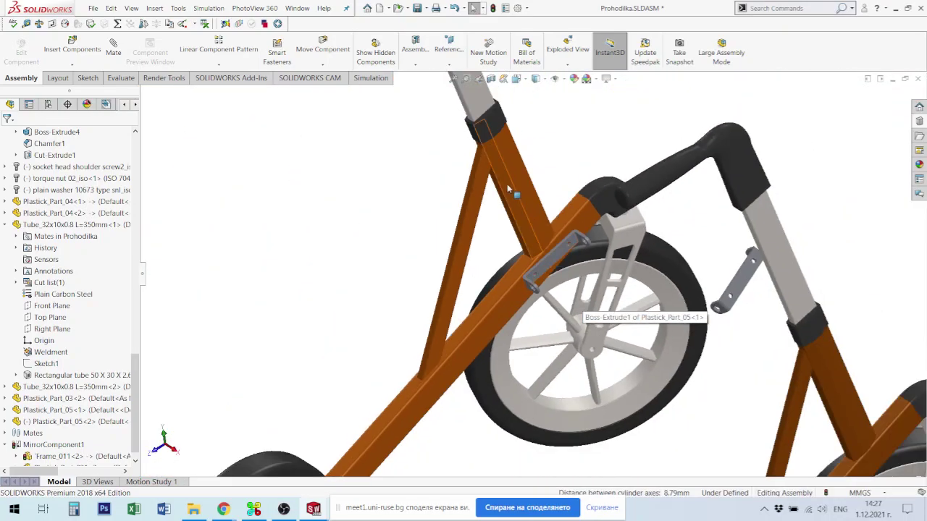
scroll(611, 261, "up", 3)
mouse_move(623, 279)
middle_mouse_down()
mouse_move(651, 285)
mouse_move(616, 269)
middle_mouse_up()
scroll(714, 302, "down", 3)
left_click(617, 266)
scroll(712, 365, "up", 2)
scroll(712, 365, "down", 8)
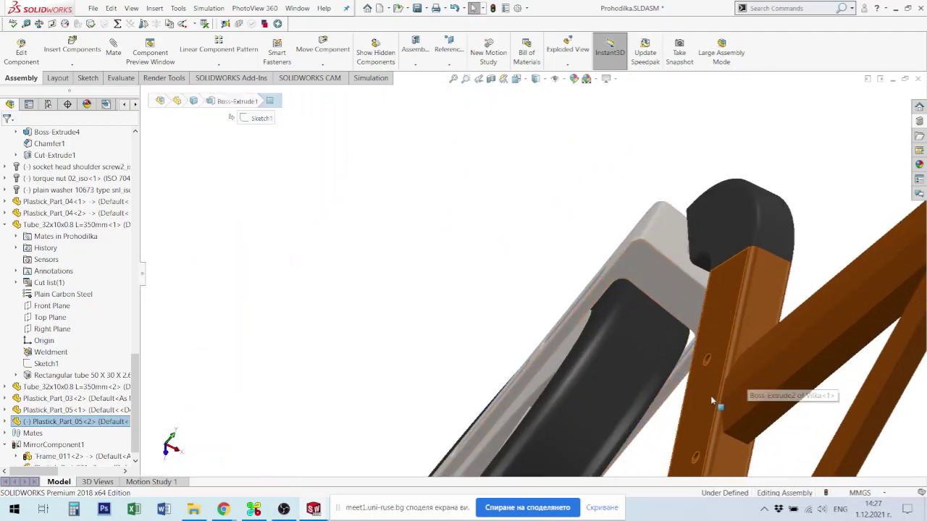
left_click(711, 395)
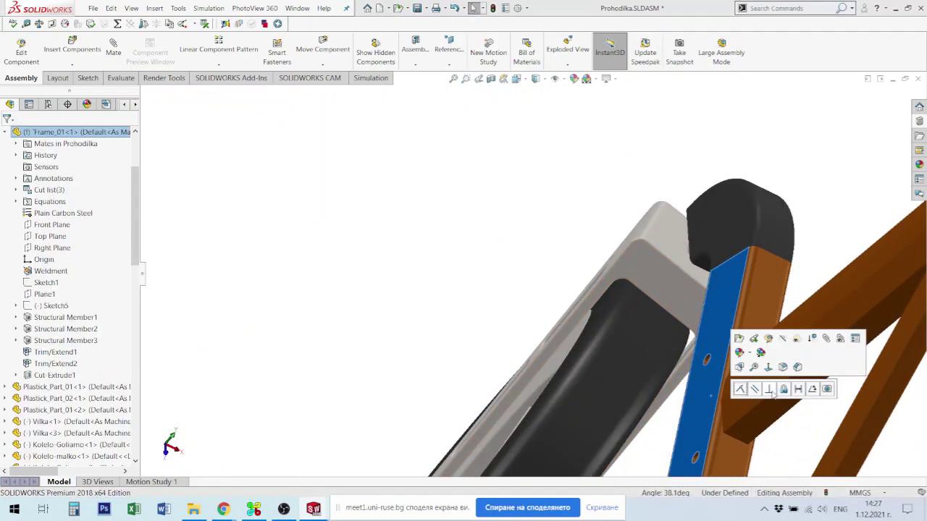
left_click(740, 391)
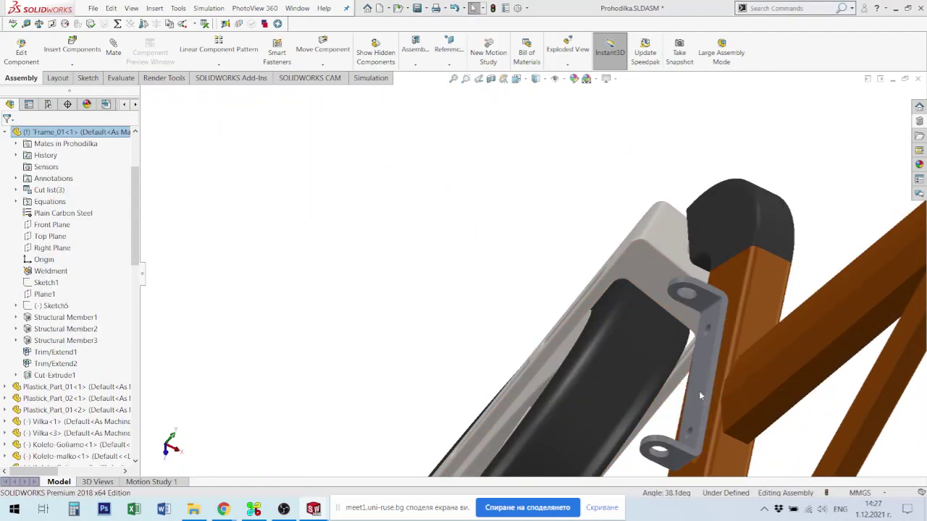
Move the copied bracket near the Frame_01 tube holes and mate its lower mounting hole concentric with the tube's lower hole
scroll(596, 358, "down", 1)
scroll(654, 363, "up", 3)
middle_click_drag(654, 362, 606, 338)
scroll(607, 338, "down", 4)
left_click_drag(584, 345, 563, 420)
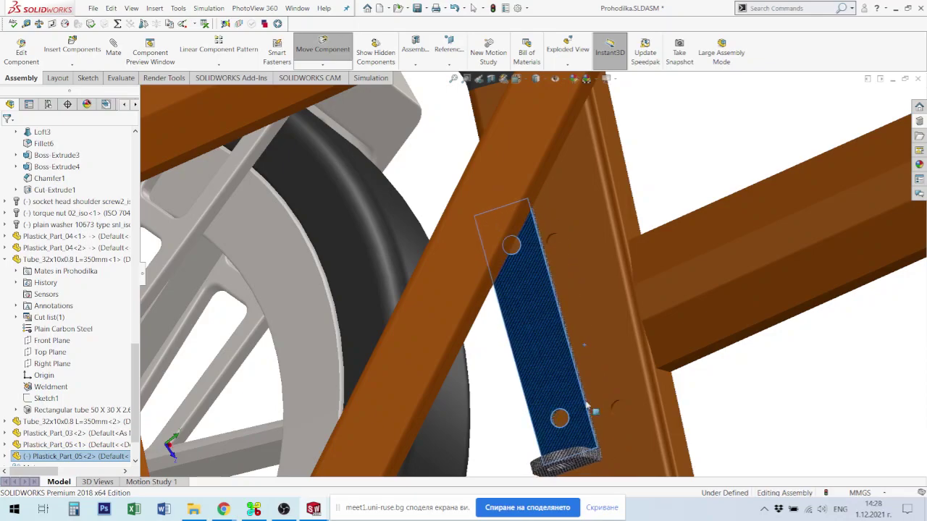
scroll(597, 399, "down", 3)
scroll(575, 387, "down", 4)
left_click(593, 378)
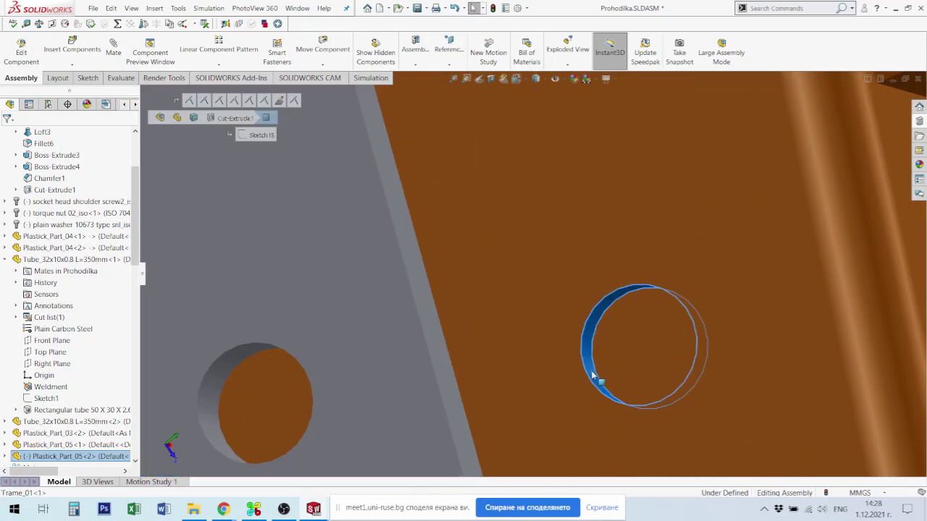
left_click(206, 407, "ctrl")
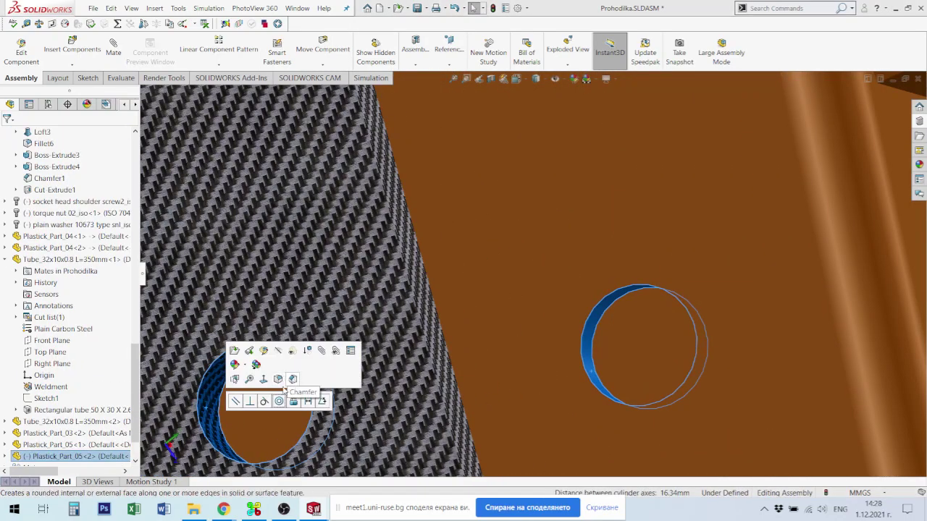
left_click(277, 404)
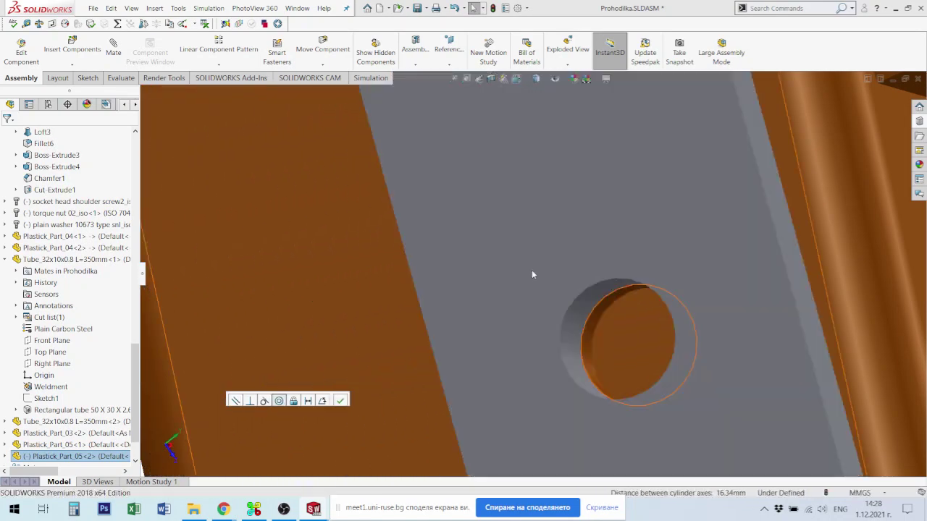
Swing the copied bracket toward the tube's axis and mate its other mounting hole concentric with Frame_01's upper tube hole
scroll(545, 195, "up", 6)
left_click_drag(523, 180, 476, 240)
scroll(519, 181, "up", 4)
scroll(506, 178, "down", 10)
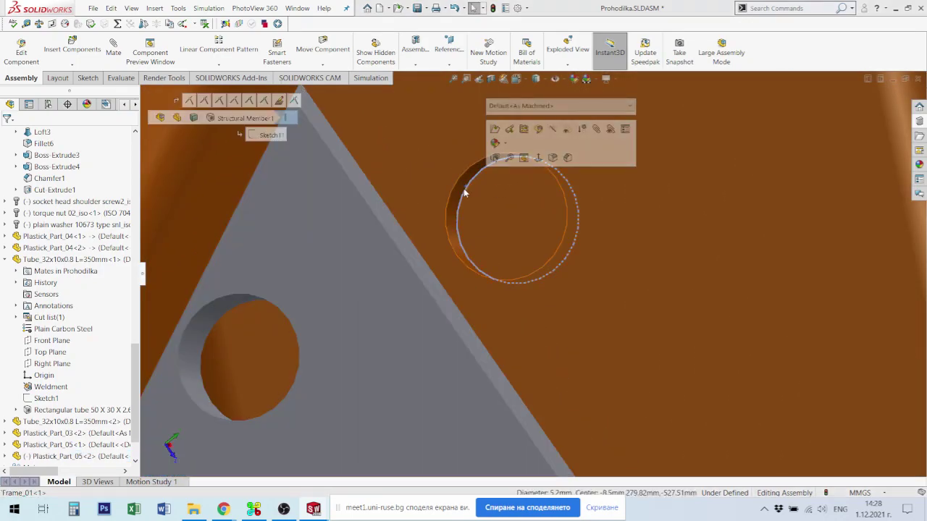
left_click(466, 190)
left_click(201, 325, "ctrl")
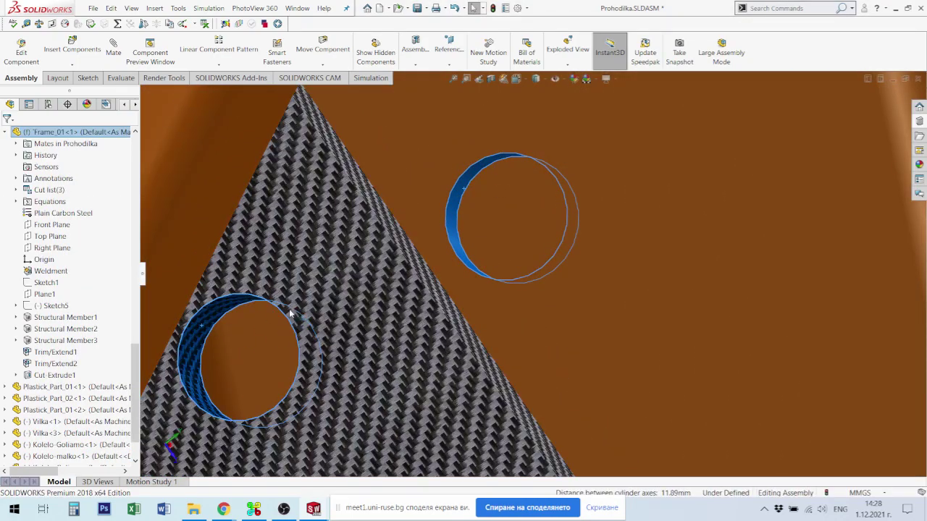
left_click(275, 320)
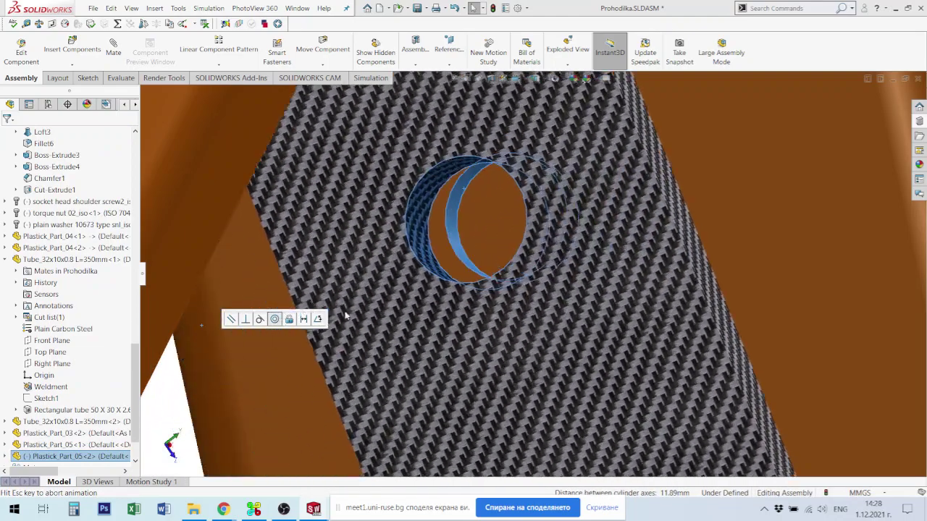
Check the copied bracket's seating on the Frame_01 tube and save the Prohodilka assembly
scroll(562, 297, "up", 10)
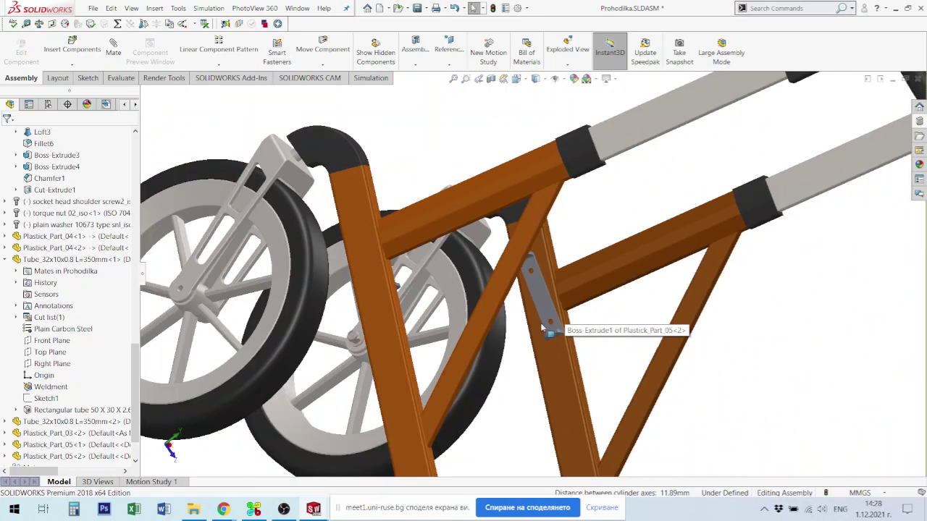
middle_click_drag(549, 324, 526, 289)
scroll(571, 301, "down", 4)
scroll(548, 307, "down", 3)
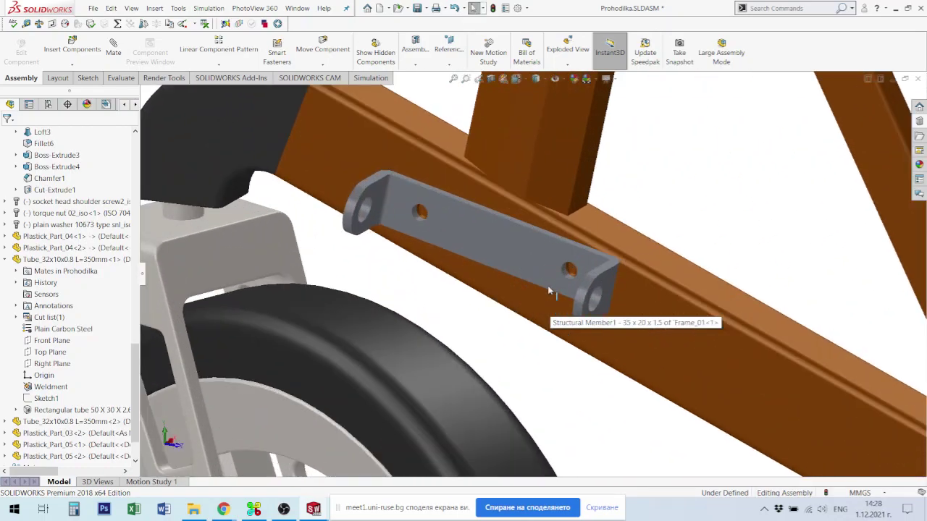
key("ctrl+s")
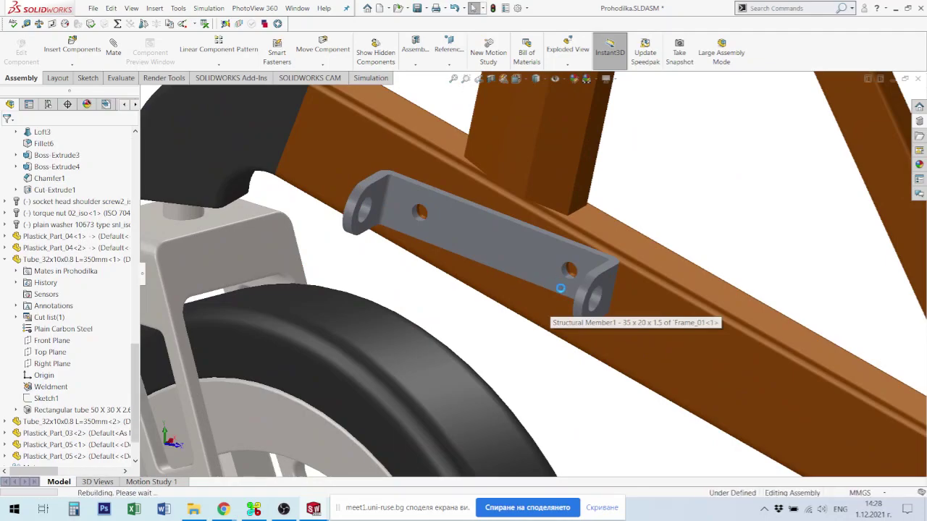
Examine how the Frame_01 bracket sits relative to the wheel, and inspect the black collars on both frames' uprights
scroll(566, 284, "up", 3)
scroll(554, 277, "up", 3)
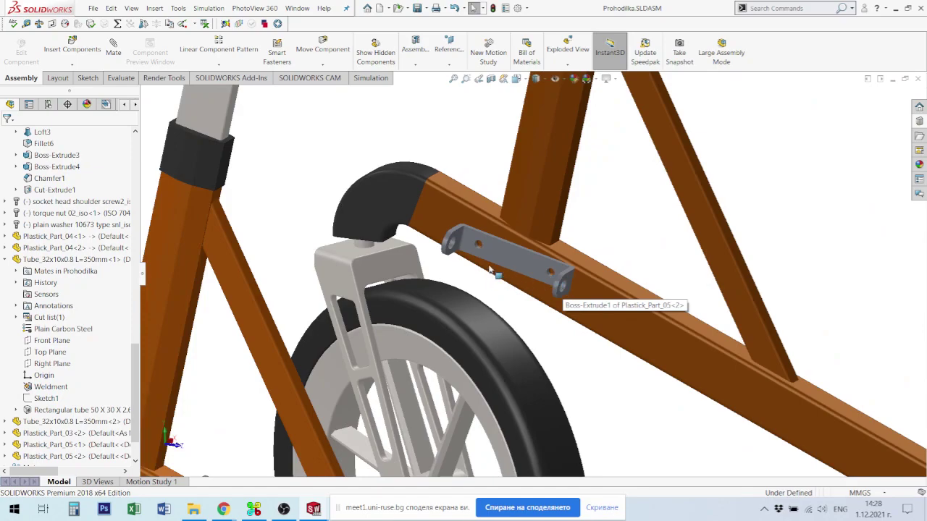
scroll(434, 230, "up", 5)
scroll(393, 213, "down", 2)
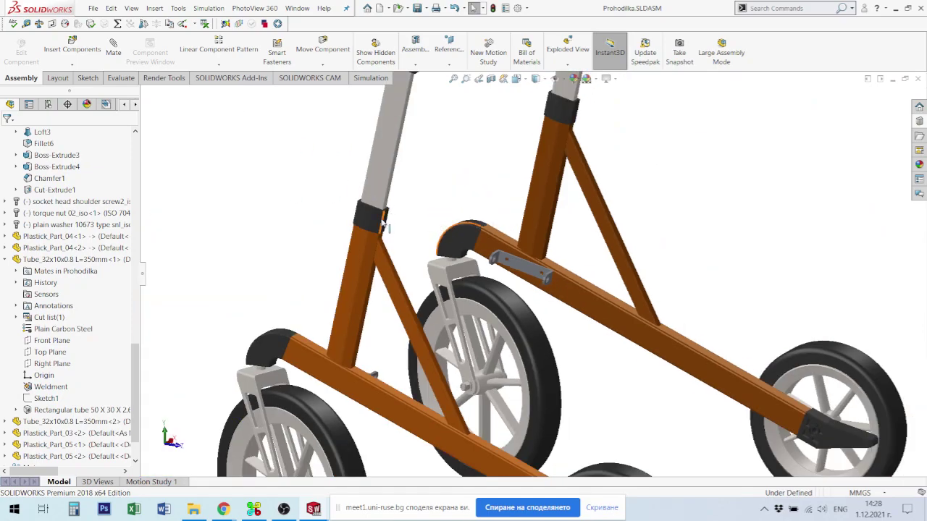
scroll(382, 226, "up", 2)
scroll(329, 218, "down", 6)
scroll(416, 224, "down", 3)
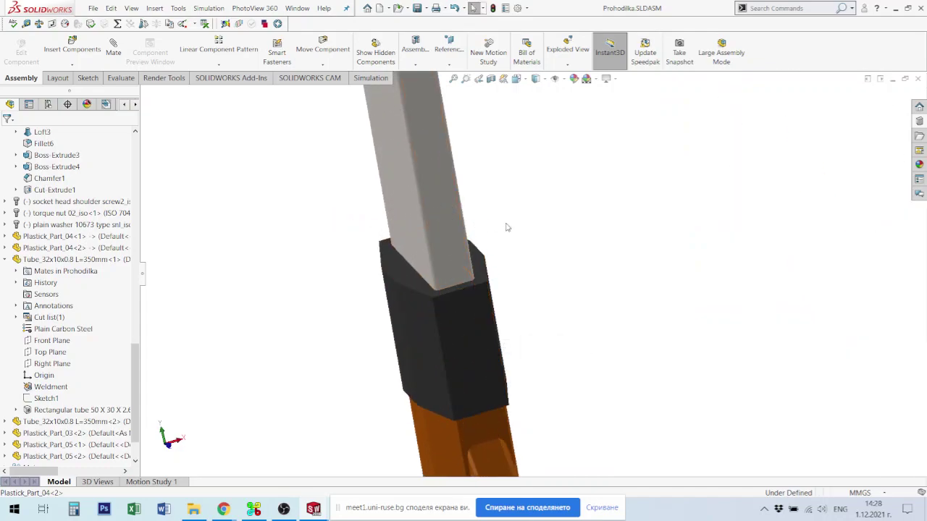
scroll(588, 339, "up", 3)
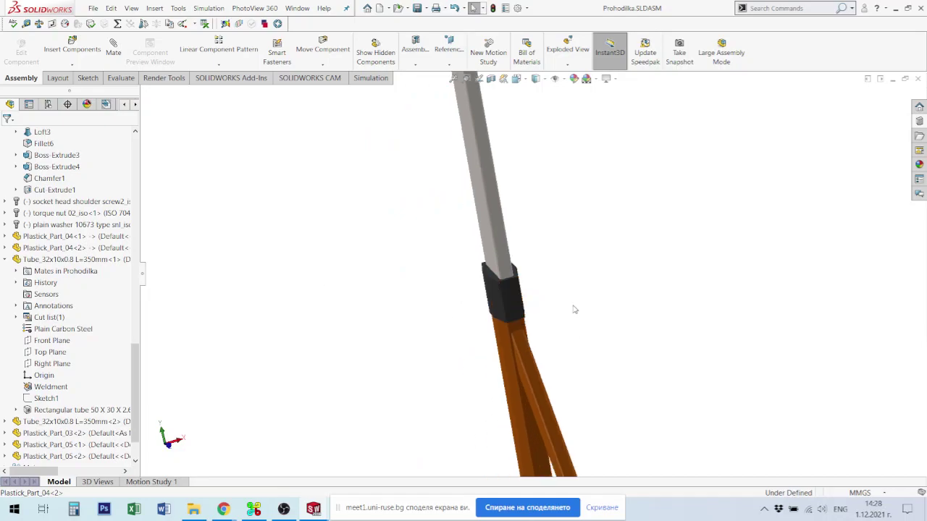
scroll(667, 310, "up", 2)
scroll(845, 267, "down", 2)
scroll(849, 268, "up", 3)
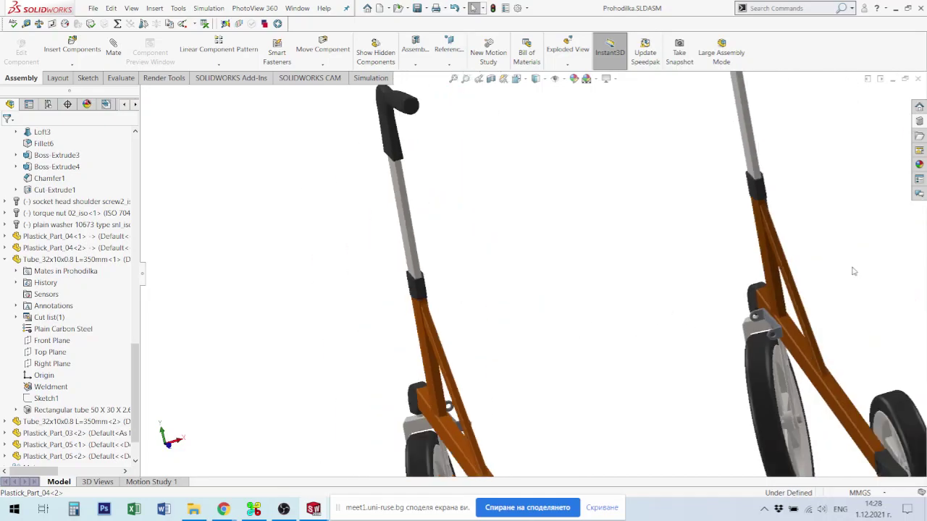
scroll(852, 269, "down", 2)
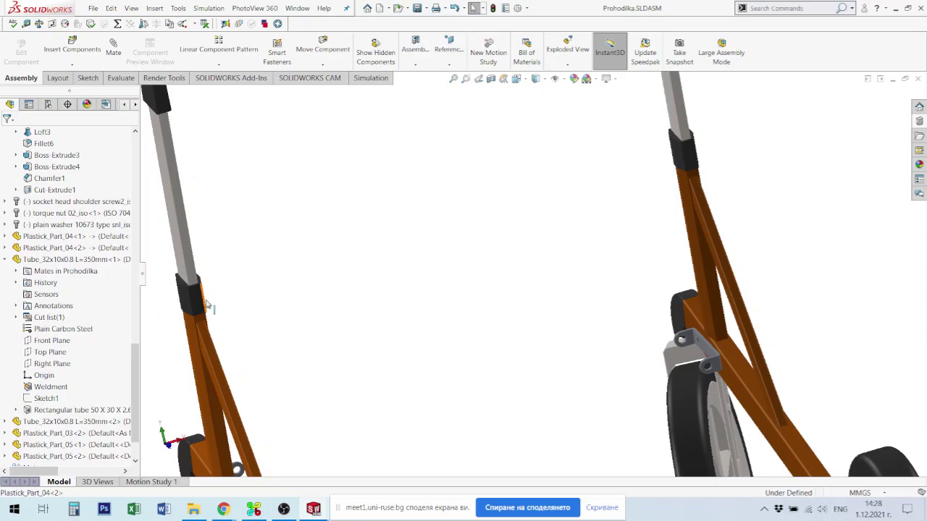
middle_click_drag(237, 268, 236, 253)
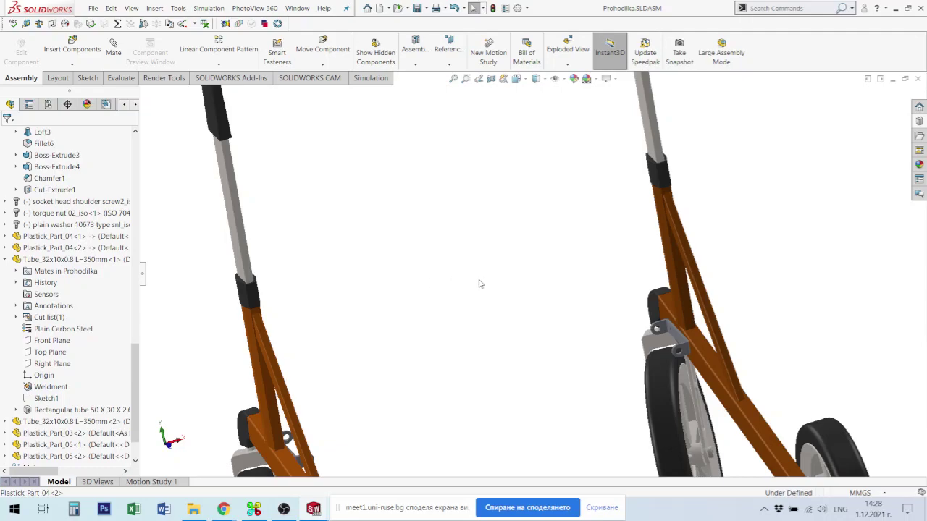
Inspect the Frame_01 bracket's two lugs and mounting holes beside the front wheel fork
scroll(572, 322, "up", 5)
scroll(565, 297, "down", 8)
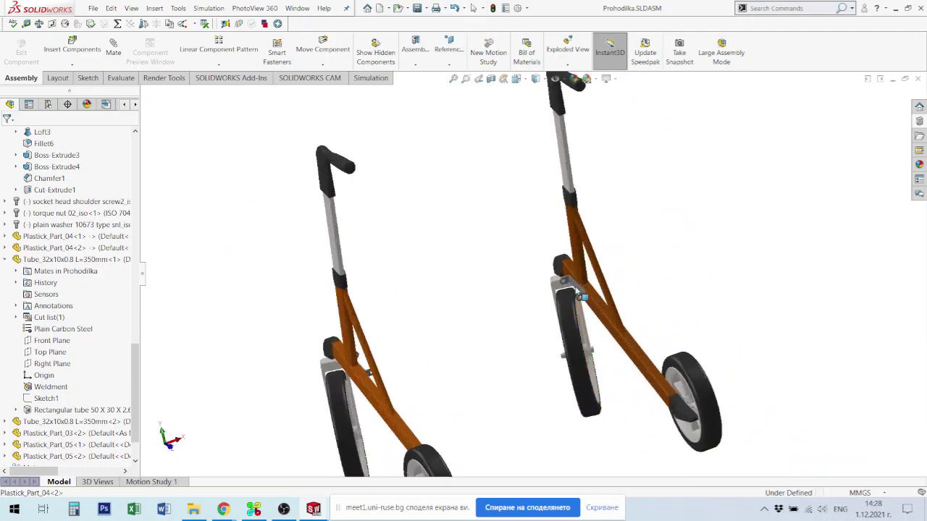
middle_click(595, 267)
mouse_move(595, 267)
middle_mouse_down()
mouse_move(577, 260)
mouse_move(601, 257)
middle_mouse_up()
scroll(650, 304, "down", 3)
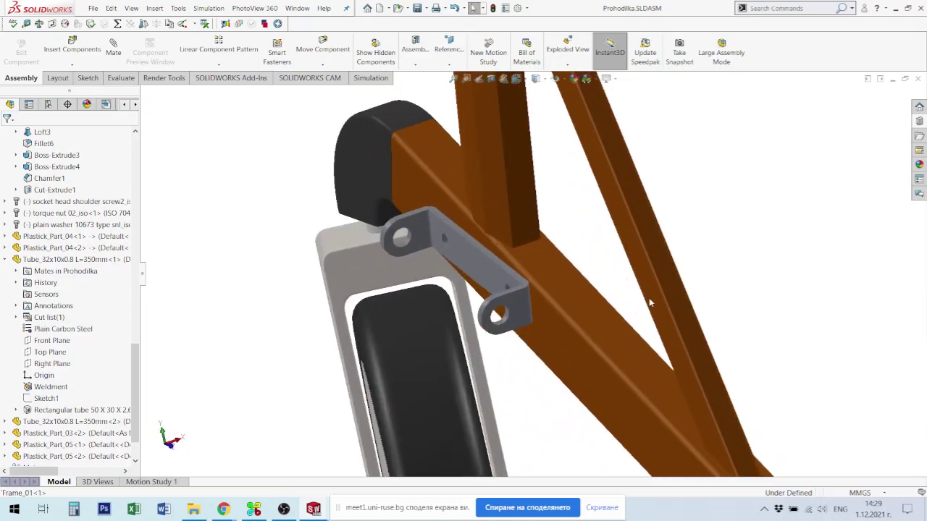
scroll(507, 297, "down", 3)
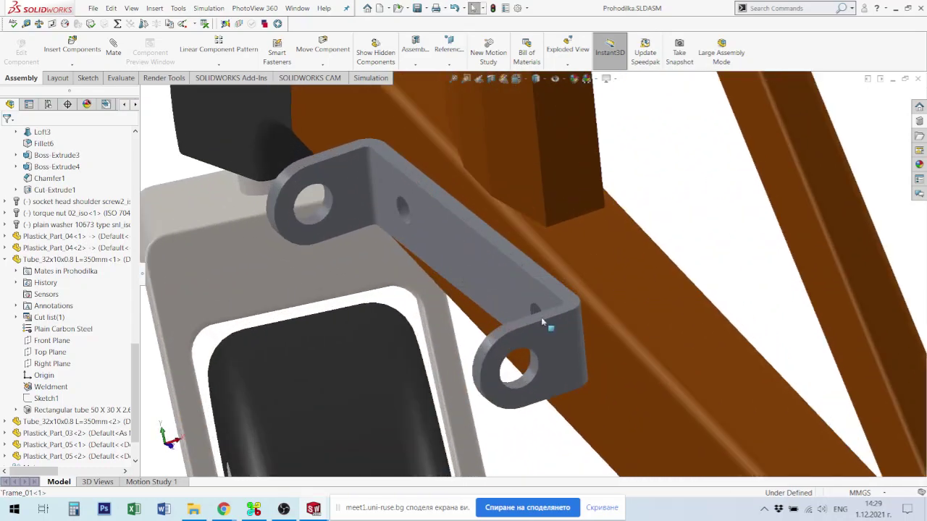
scroll(579, 319, "up", 2)
scroll(628, 317, "up", 4)
scroll(577, 278, "up", 1)
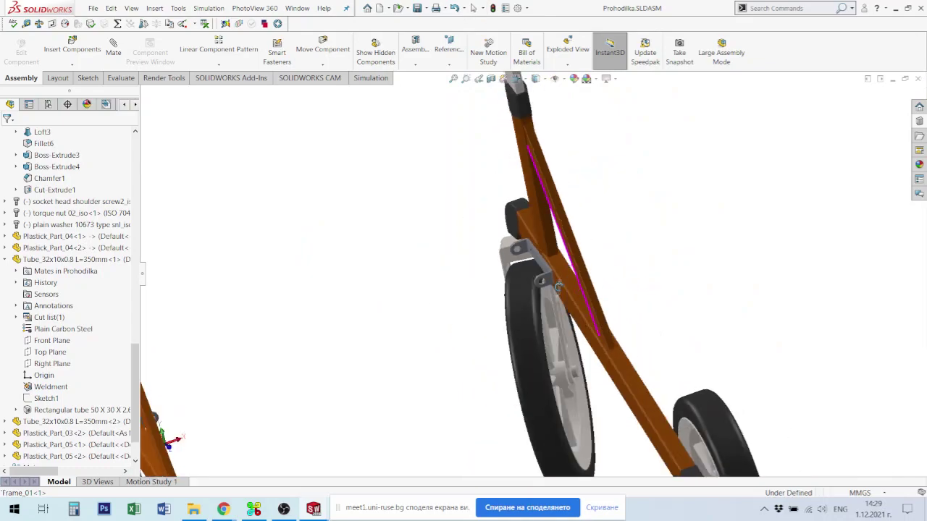
Measure the distance between the two opposite side faces of Frame_01's diagonal brace
scroll(576, 281, "down", 4)
left_click(570, 286)
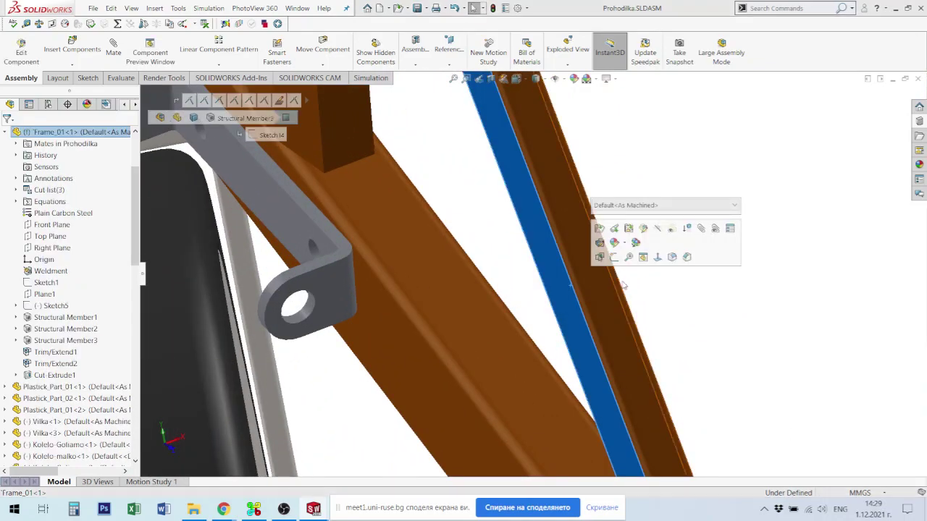
middle_click_drag(612, 284, 583, 302)
left_click(646, 288, "ctrl")
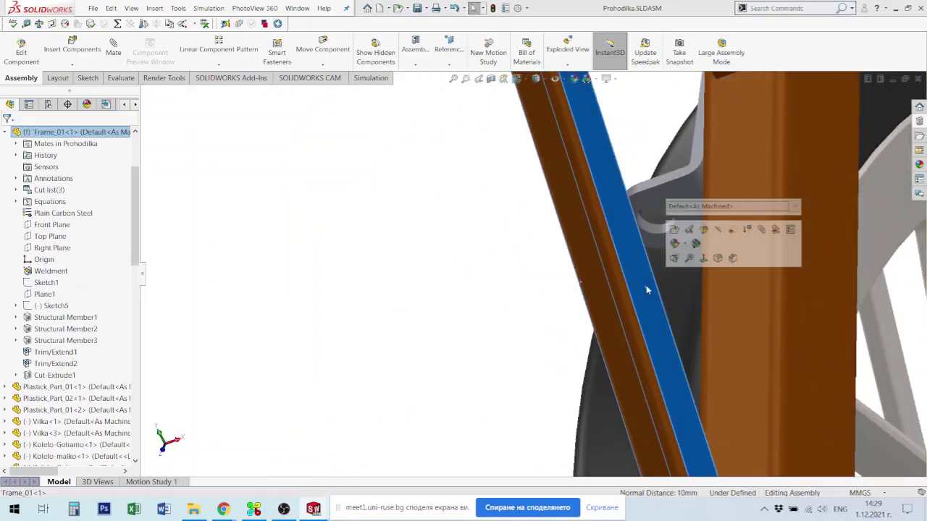
key("m")
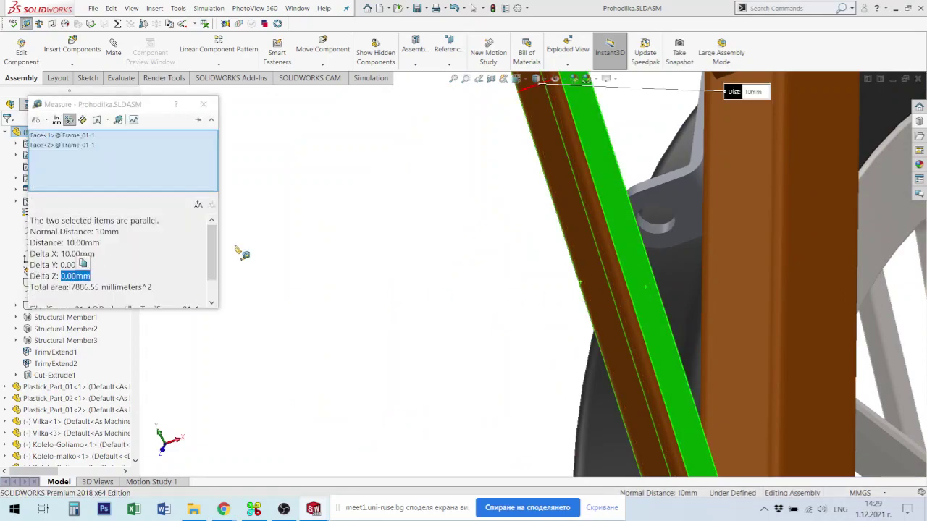
key("Escape")
Measure the distance between the inner faces of the two lugs on the Frame_01 bracket
scroll(319, 278, "up", 6)
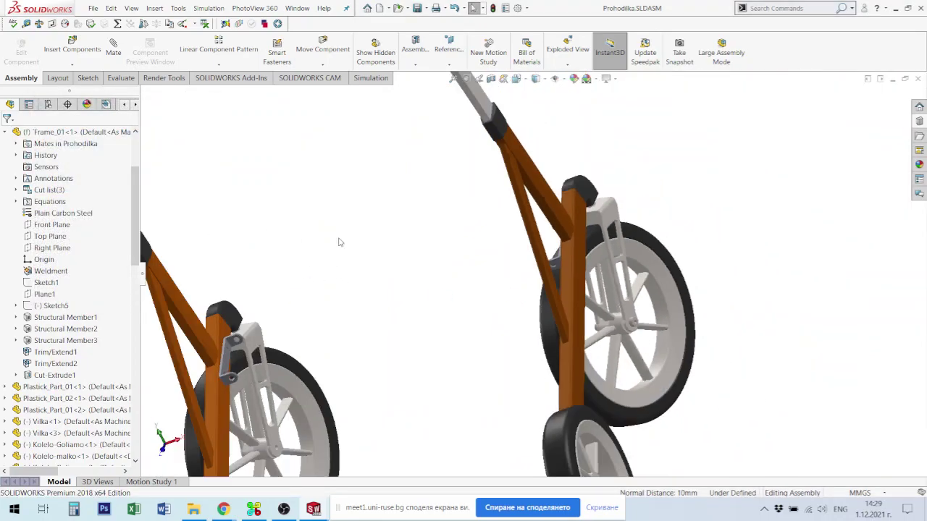
middle_click_drag(446, 257, 507, 266)
scroll(654, 313, "down", 8)
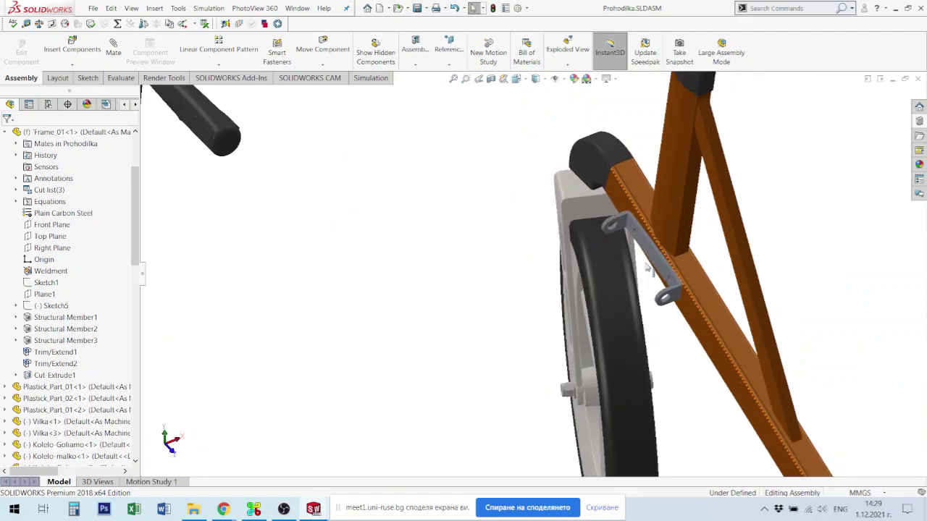
scroll(654, 313, "down", 2)
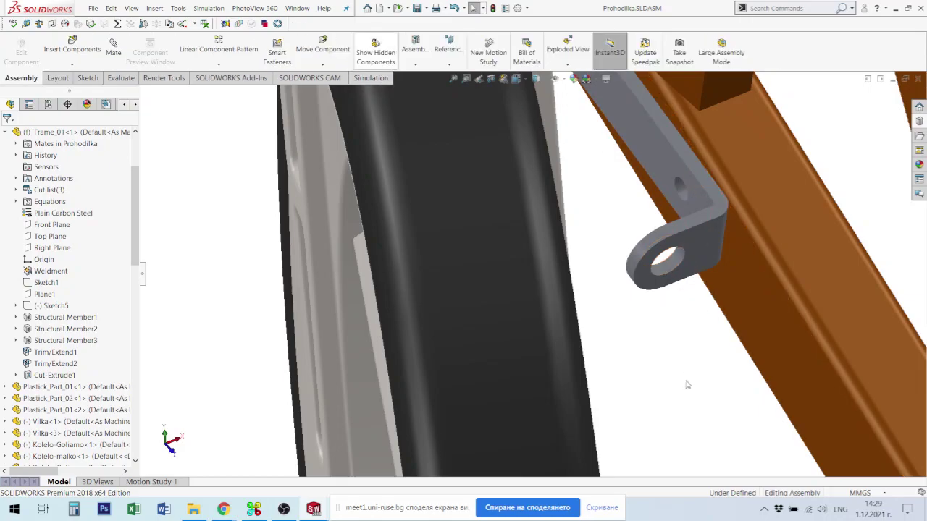
scroll(641, 171, "up", 4)
scroll(484, 151, "down", 3)
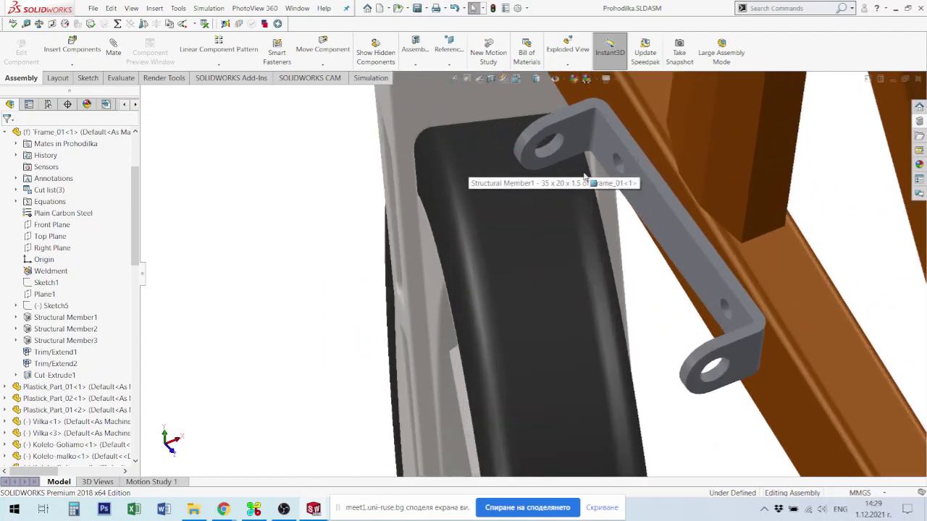
left_click(574, 141)
middle_click_drag(754, 370, 723, 310)
left_click(727, 350, "ctrl")
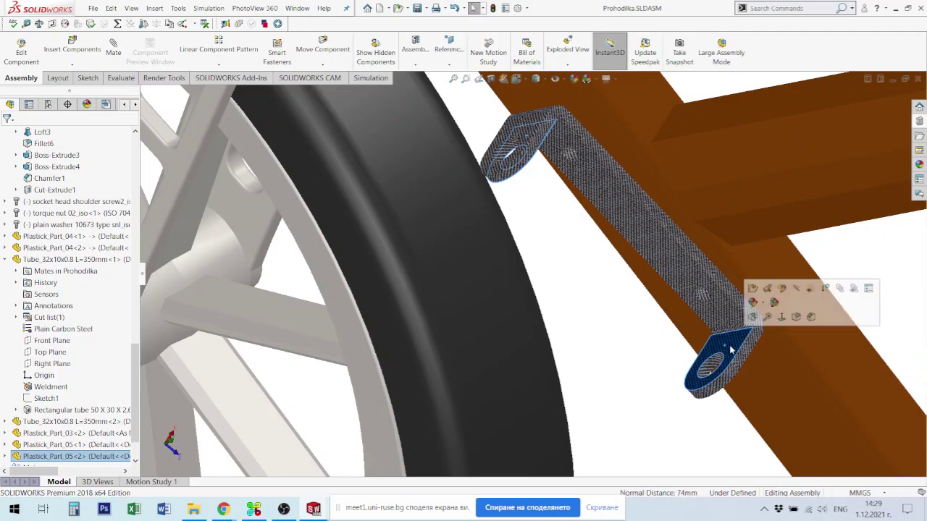
key("m")
mouse_move(662, 268)
middle_mouse_down()
mouse_move(625, 228)
mouse_move(633, 226)
middle_mouse_up()
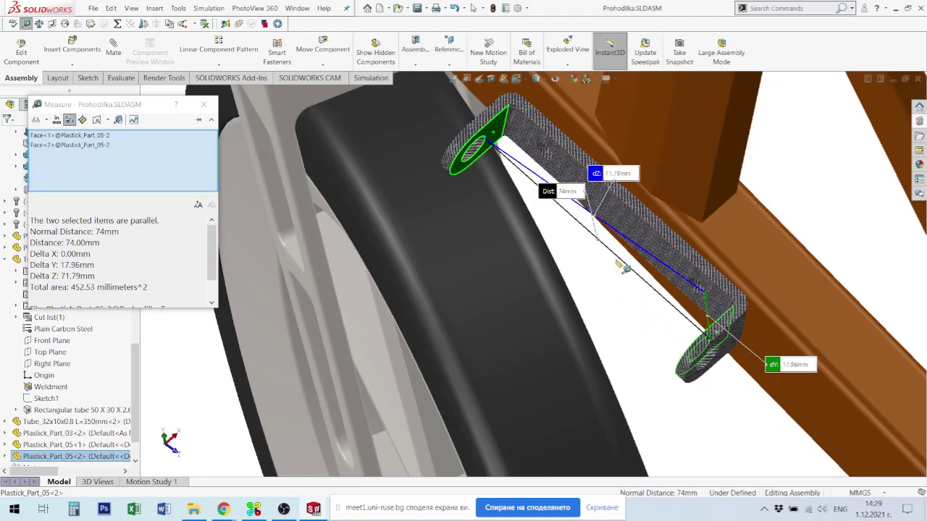
key("Escape")
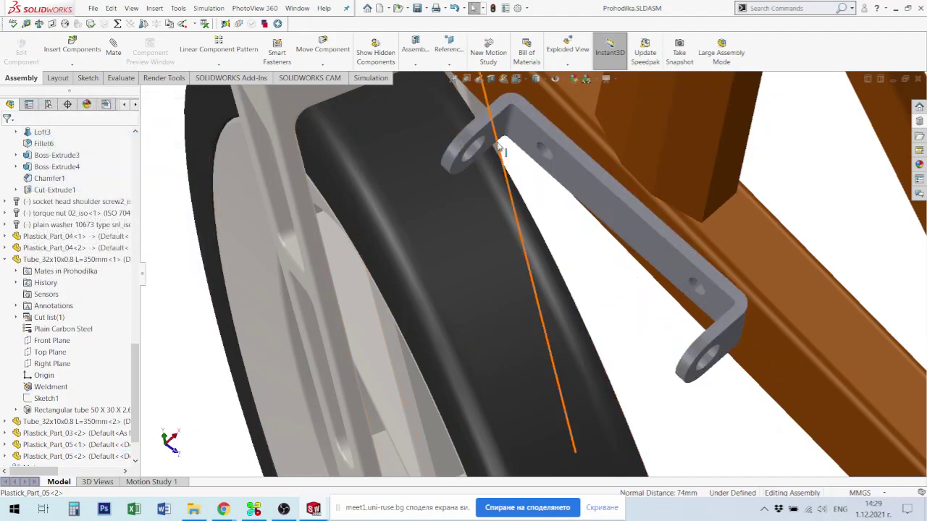
Examine the Frame_01 bracket's lug holes and its clearance to the fork, wheel and opposite frame
scroll(494, 136, "down", 3)
scroll(578, 243, "up", 4)
middle_click_drag(620, 340, 683, 352)
scroll(688, 355, "down", 1)
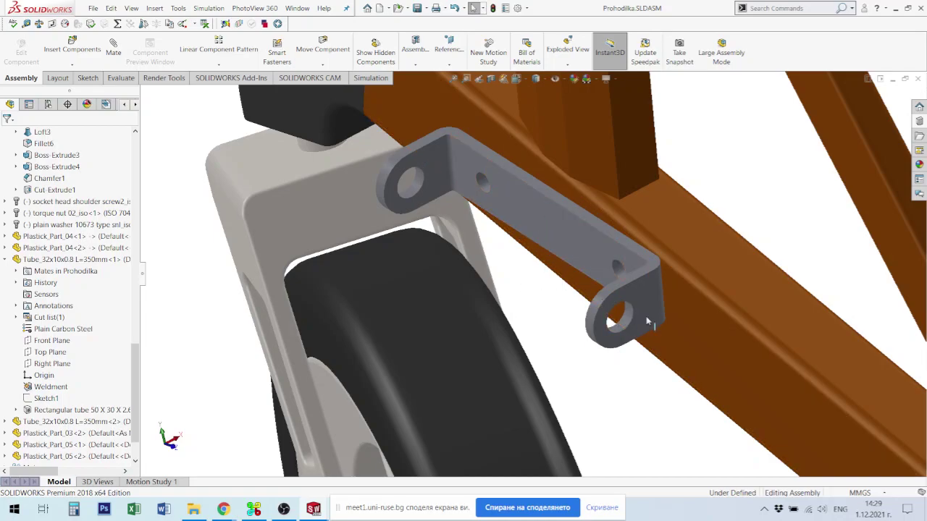
scroll(646, 321, "down", 2)
scroll(526, 225, "up", 3)
middle_click(515, 223)
middle_click_drag(515, 223, 528, 193)
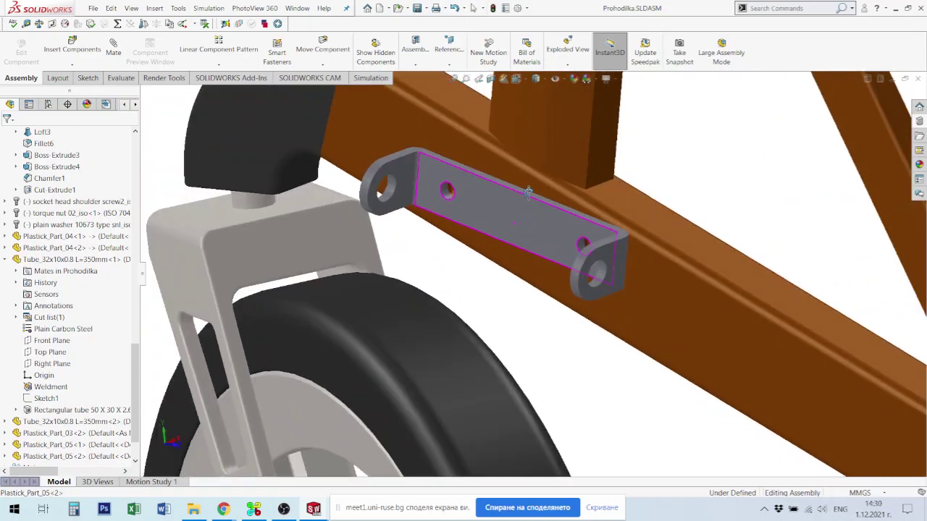
scroll(527, 229, "down", 5)
scroll(363, 177, "up", 10)
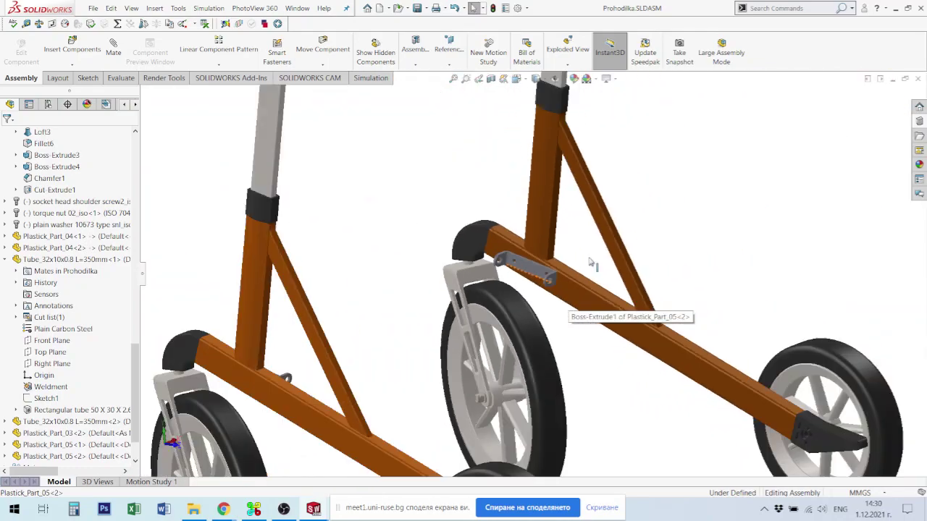
scroll(561, 217, "up", 3)
scroll(540, 240, "down", 2)
middle_click(505, 260)
middle_click_drag(505, 261, 496, 273)
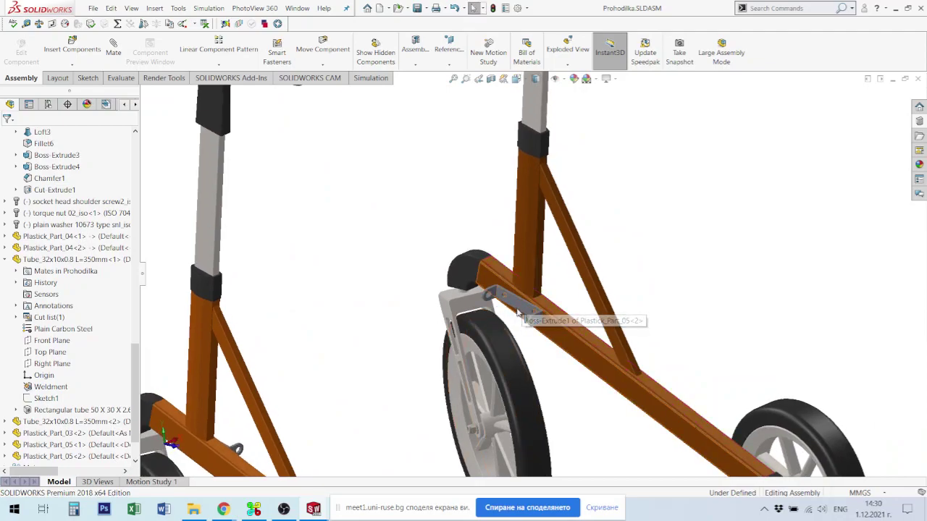
Hide the black Plastick_Part_04 collar on the mirrored frame's upright to inspect the tube joint, and show it again
left_click(517, 313)
scroll(292, 296, "up", 2)
middle_click_drag(291, 285, 348, 276)
scroll(329, 292, "down", 1)
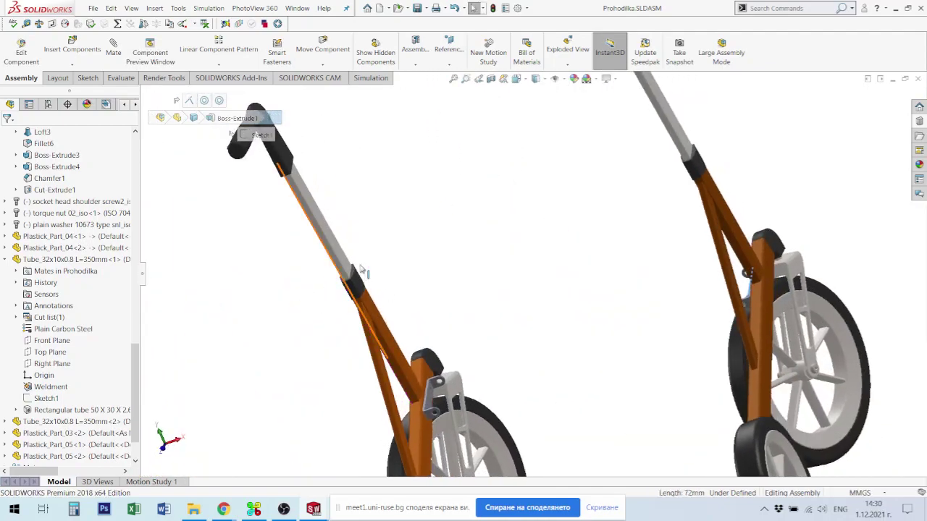
scroll(349, 275, "down", 6)
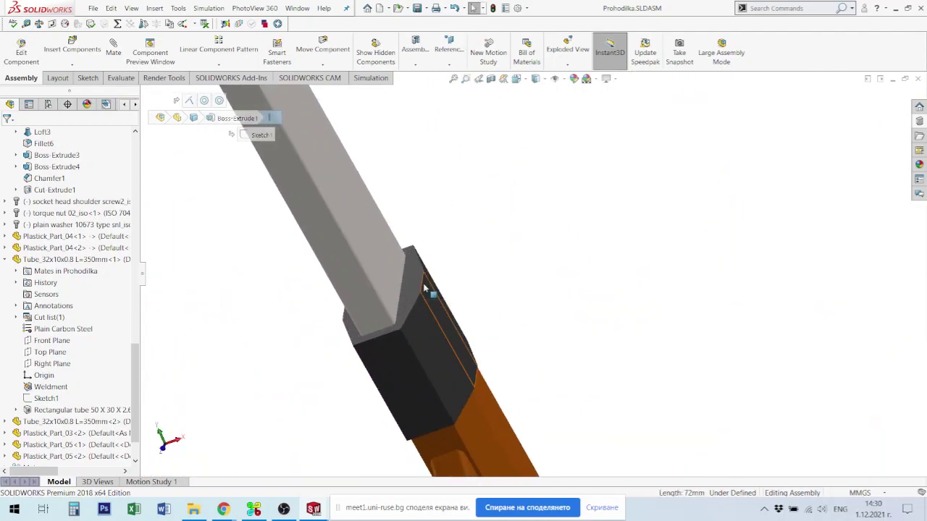
left_click(425, 288)
key("Tab")
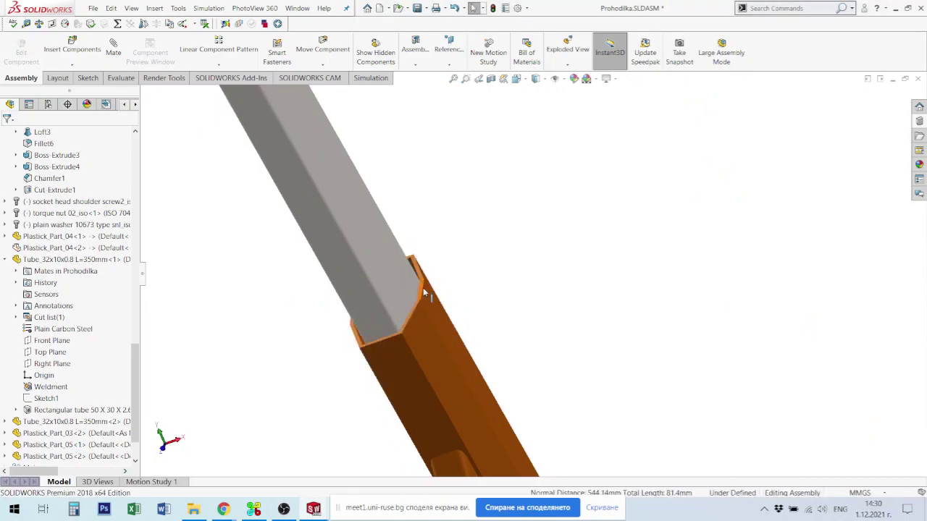
key("shift+Tab")
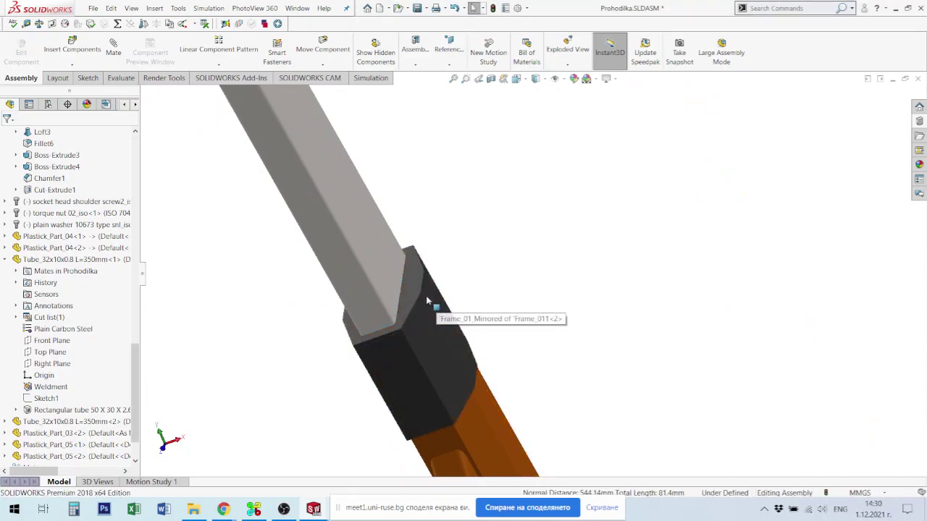
Measure the distance between the mirrored frame's Plastick_Part_04 collar edge and the opposite frame's Plastick_Part_05 bracket edge
left_click(424, 288)
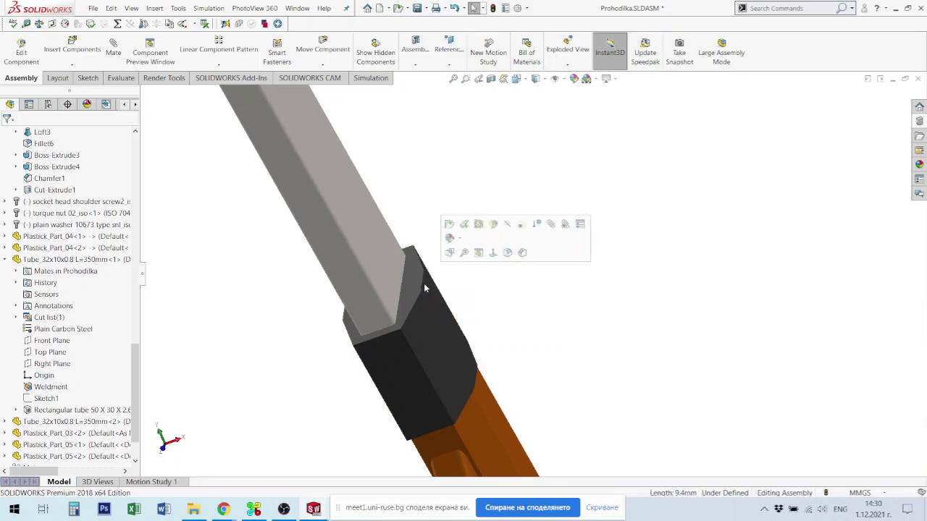
key("Escape")
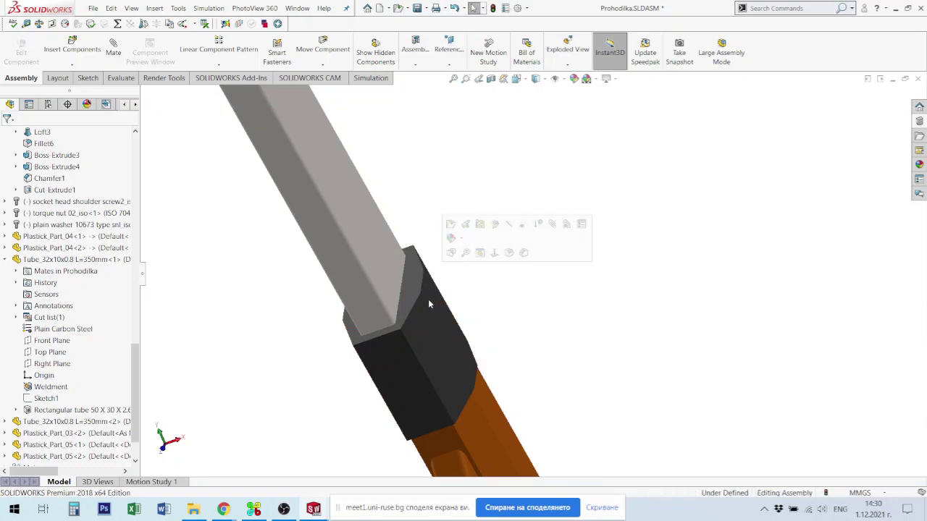
left_click(425, 289)
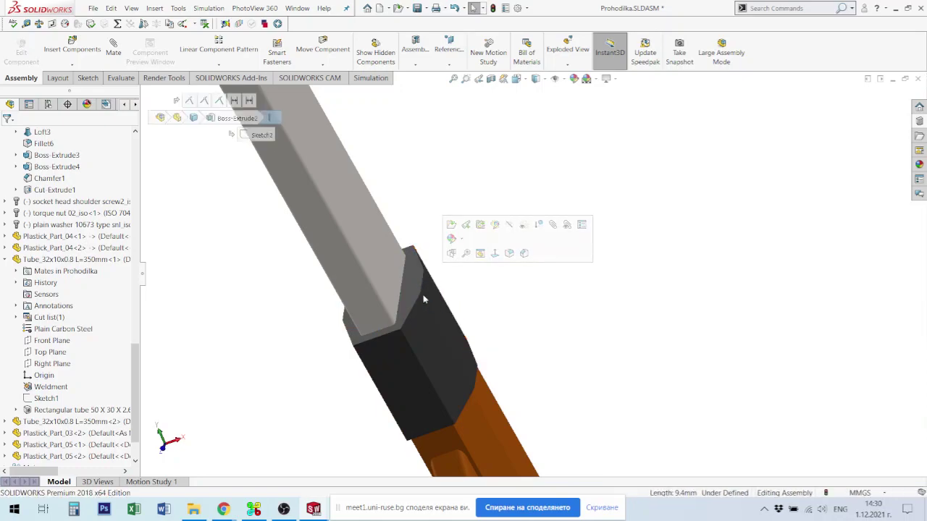
scroll(462, 303, "up", 2)
scroll(490, 317, "up", 6)
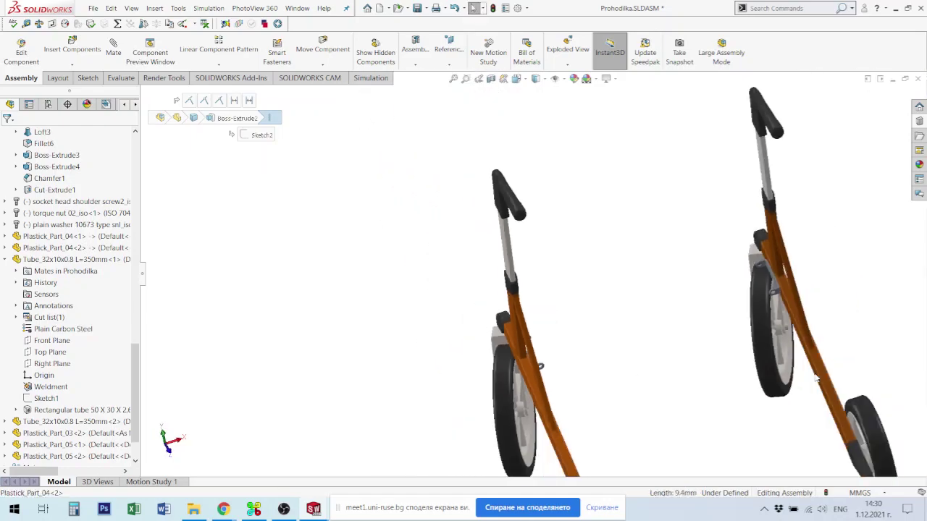
key("m")
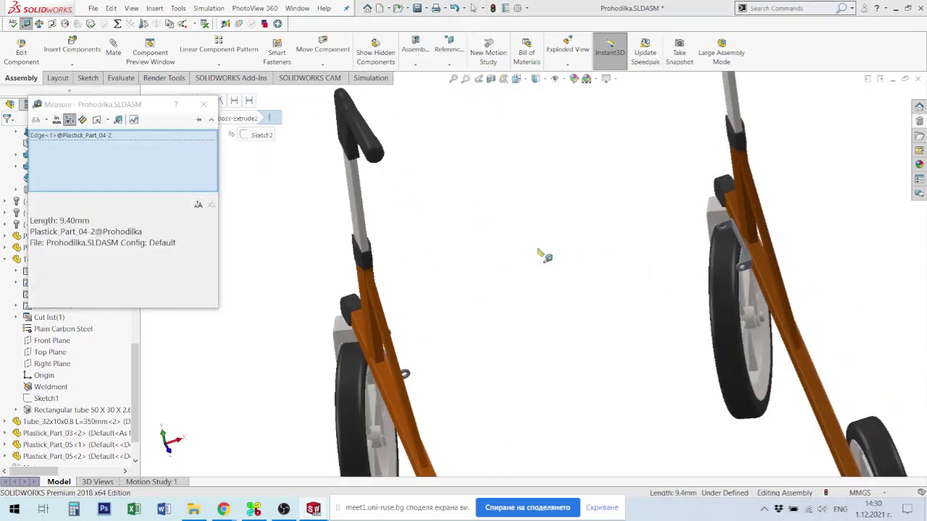
scroll(665, 256, "down", 3)
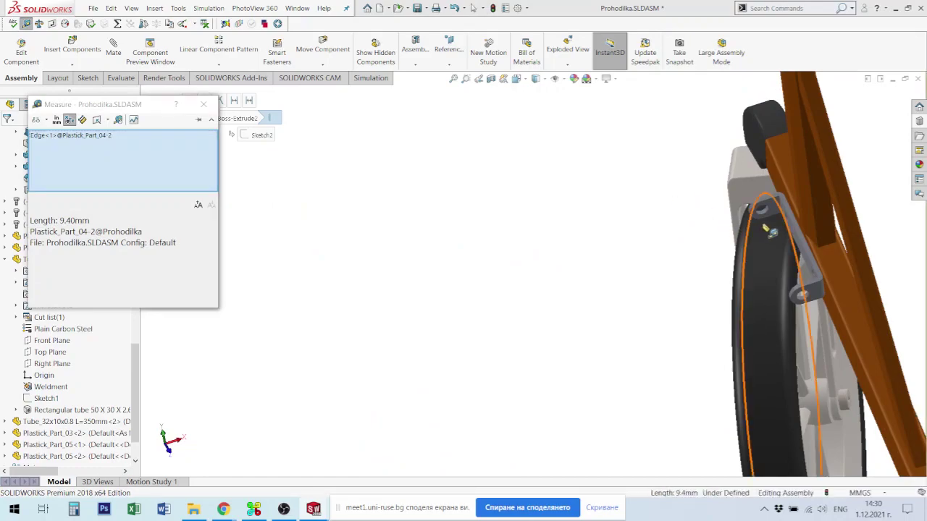
scroll(780, 235, "down", 3)
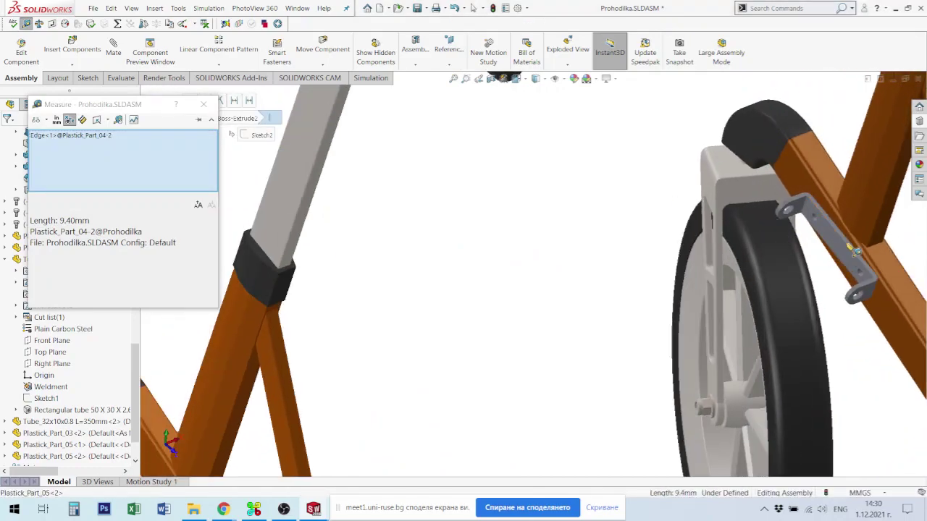
left_click(853, 250)
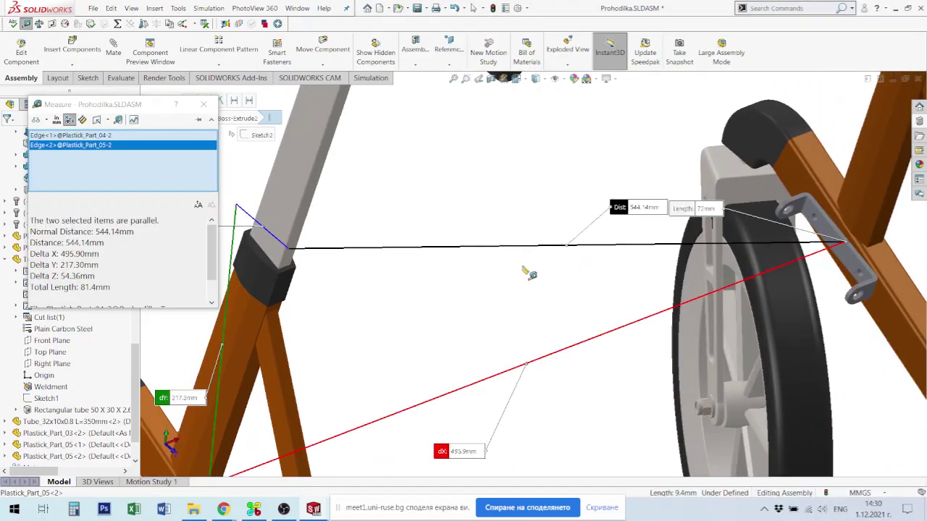
key("Escape")
middle_click_drag(594, 299, 424, 211)
scroll(502, 269, "up", 3)
scroll(511, 274, "down", 2)
scroll(512, 280, "down", 2)
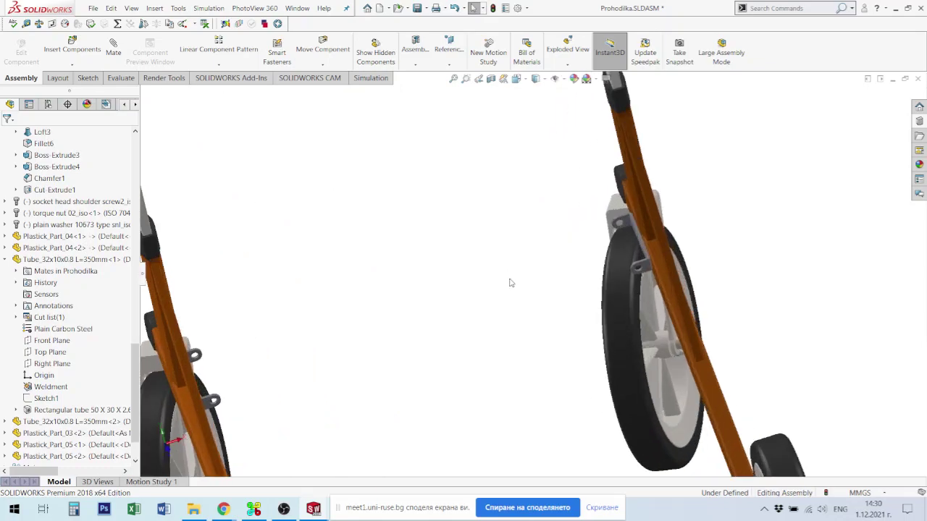
scroll(517, 284, "up", 1)
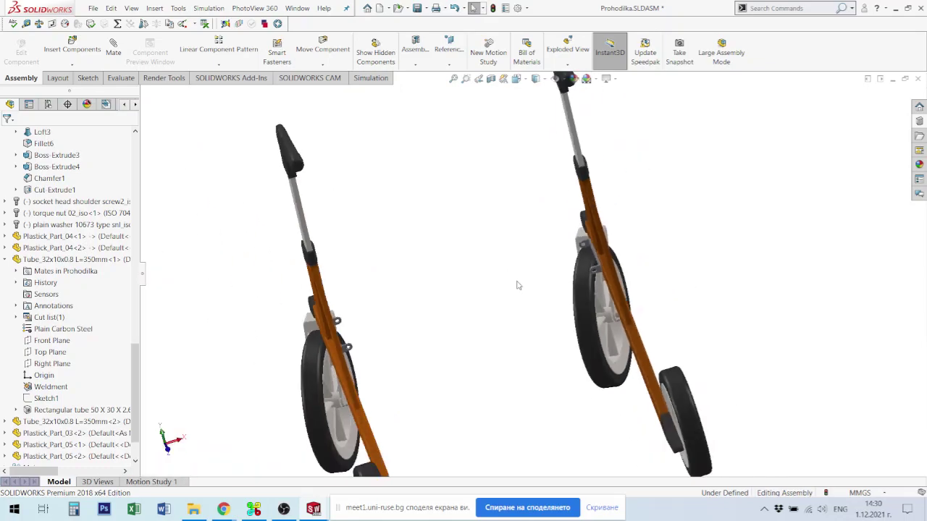
Create a new part document and start a sketch on the Right Plane
left_click(379, 9)
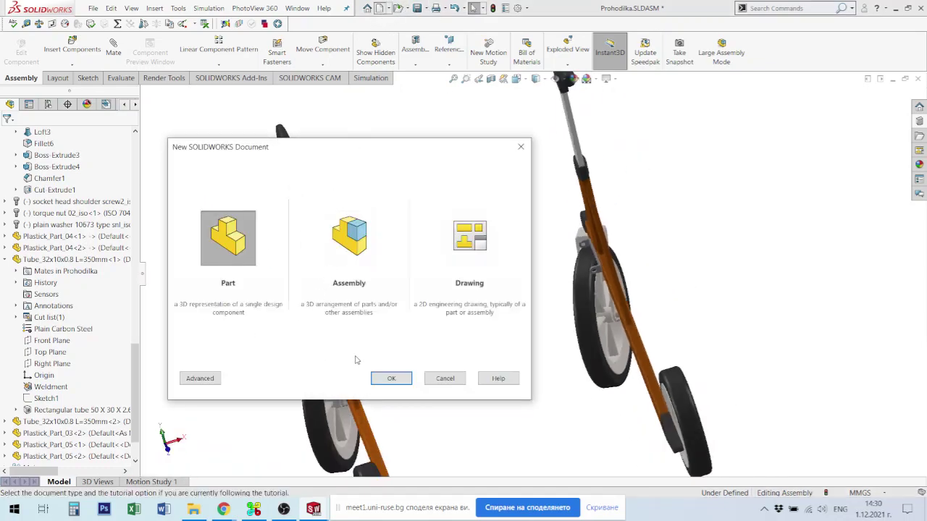
left_click(395, 379)
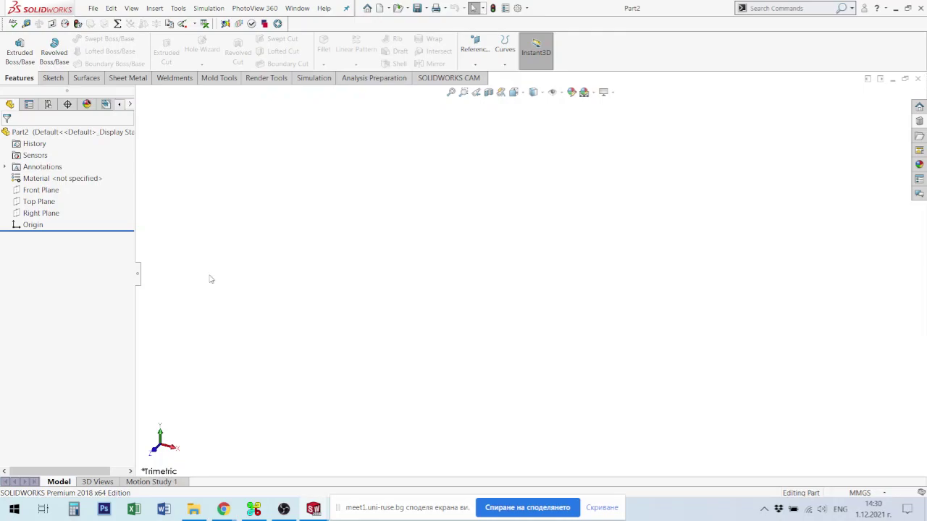
left_click(42, 190)
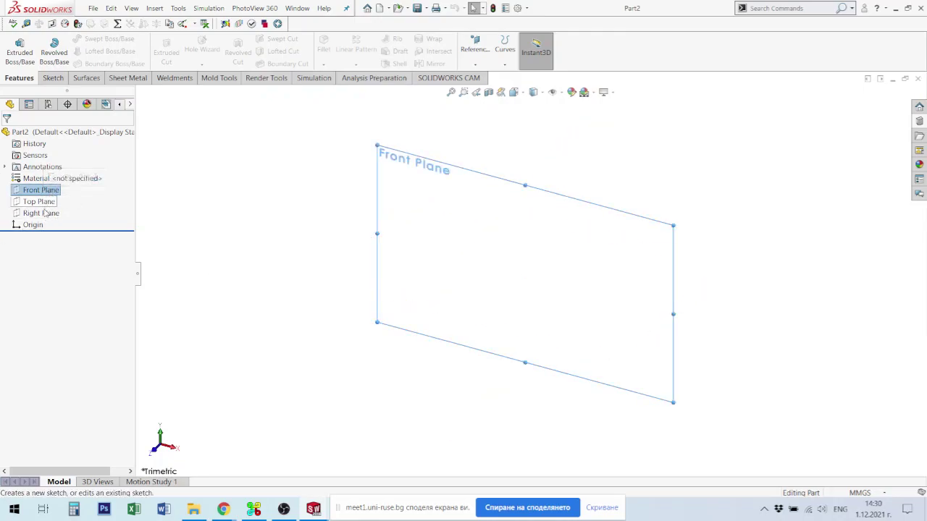
left_click(47, 213)
left_click(52, 198)
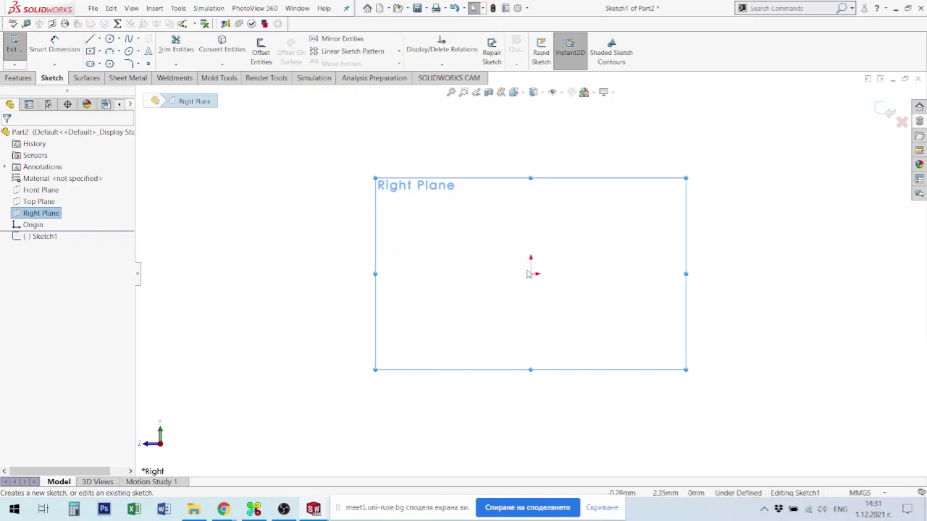
Sketch a horizontal line about 20 mm long running through the origin
key("l")
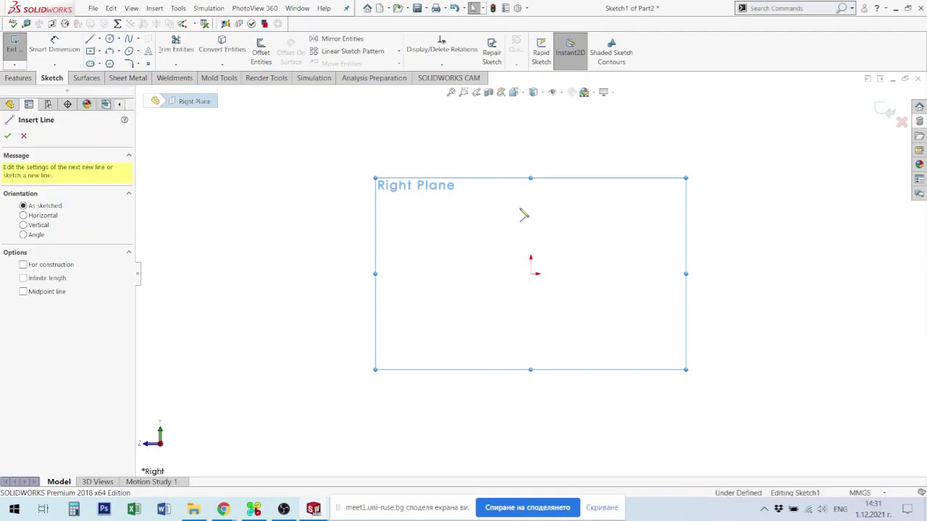
left_click(534, 274)
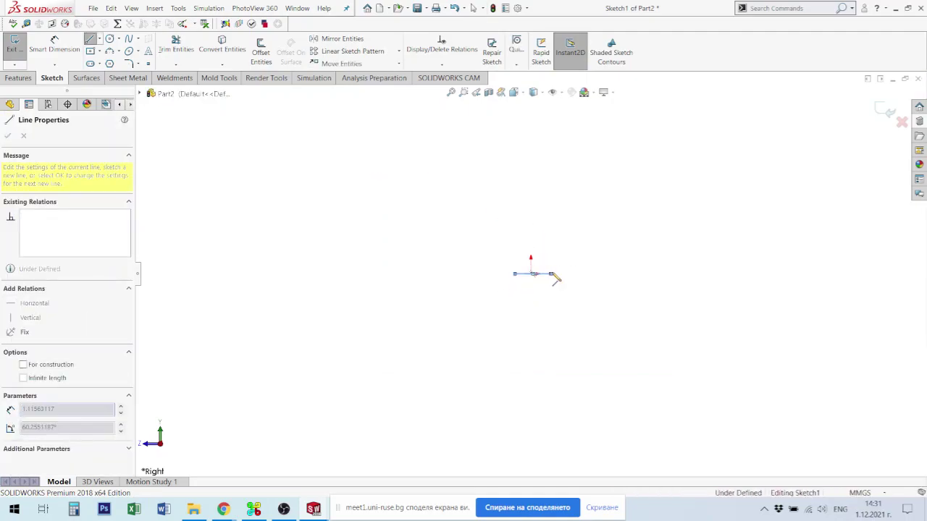
left_click(552, 274)
key("Escape")
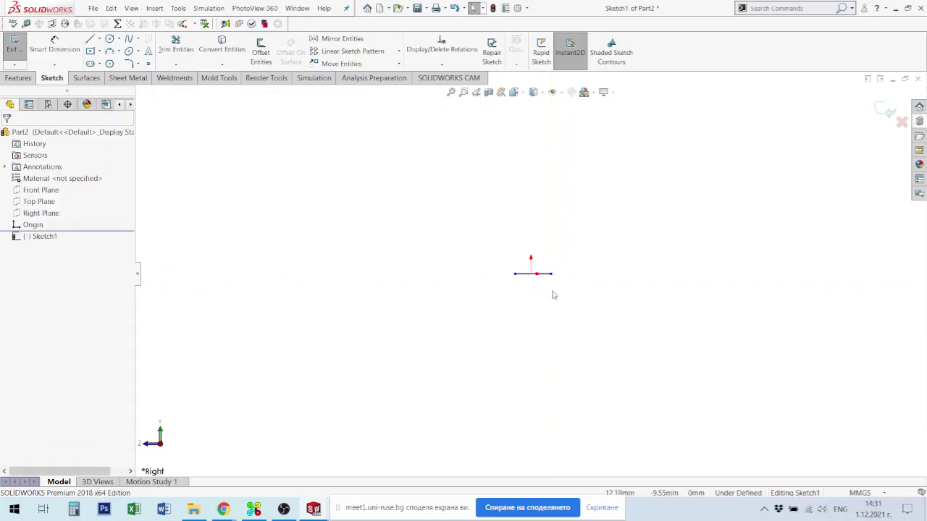
Sketch a vertical line about 55 mm long upward from the origin
scroll(550, 292, "down", 5)
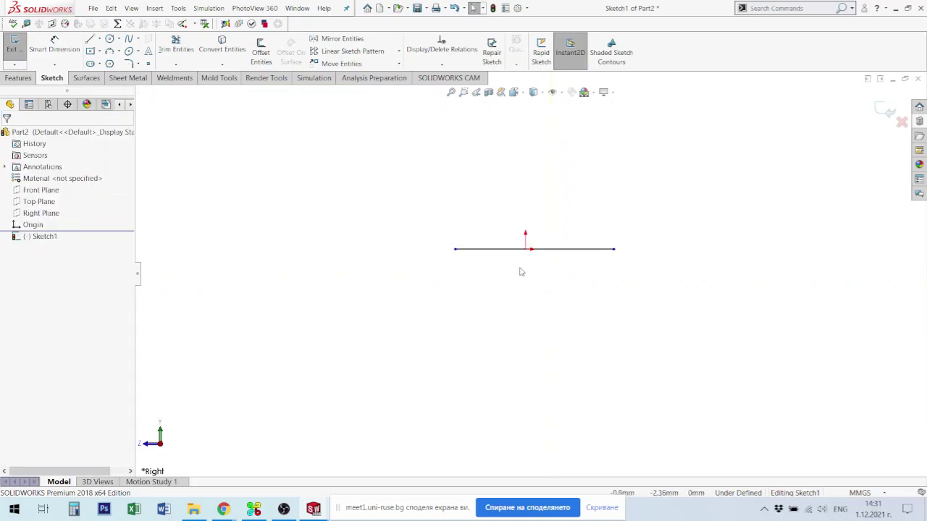
key("l")
left_click(527, 249)
scroll(537, 210, "up", 2)
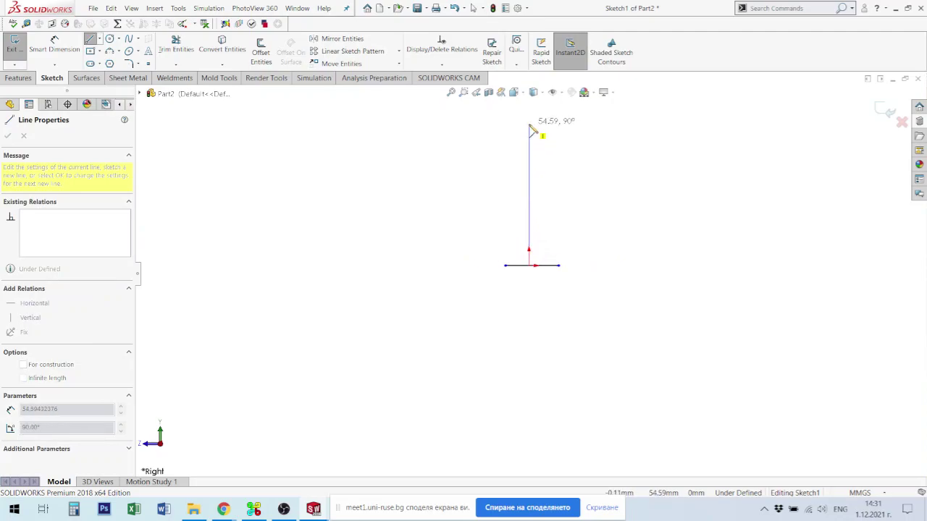
left_click(531, 130)
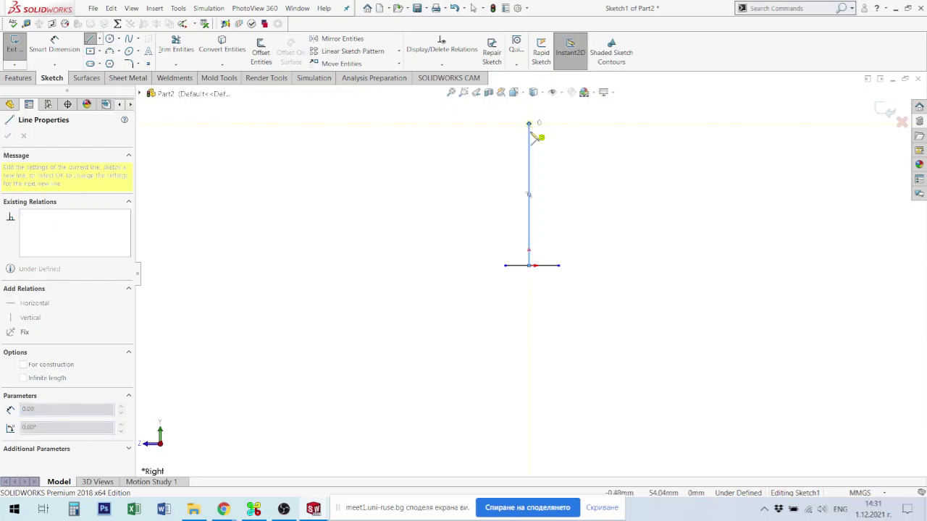
key("Escape")
Sketch a horizontal line across the vertical line's upper end, extending farther beyond it on the positive horizontal side
key("l")
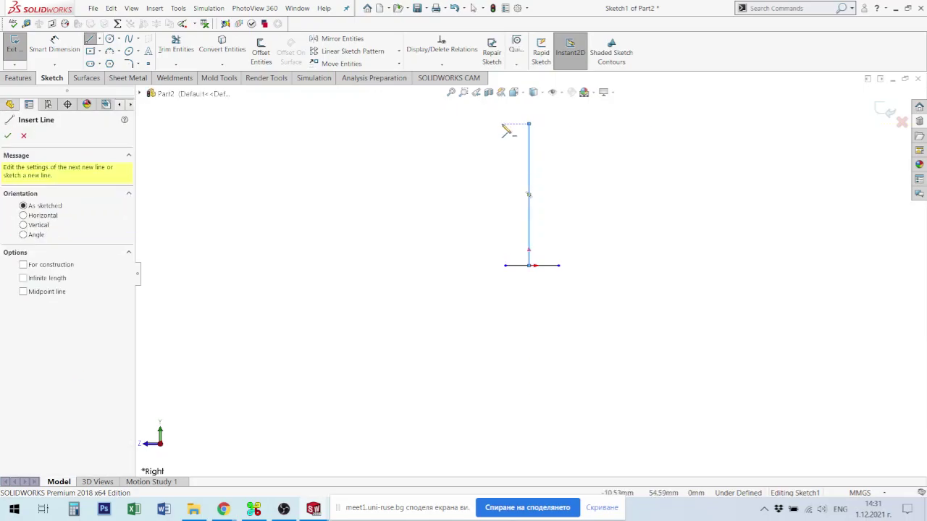
left_click(505, 123)
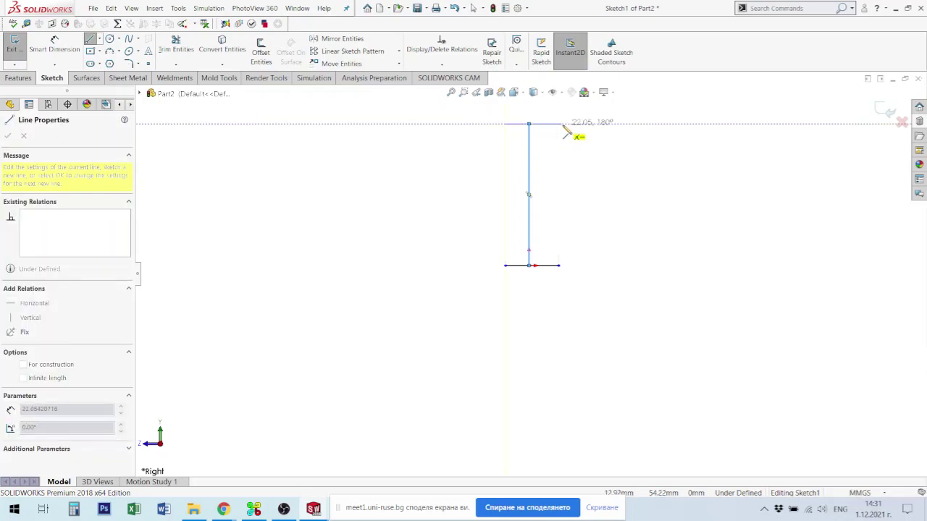
left_click(598, 124)
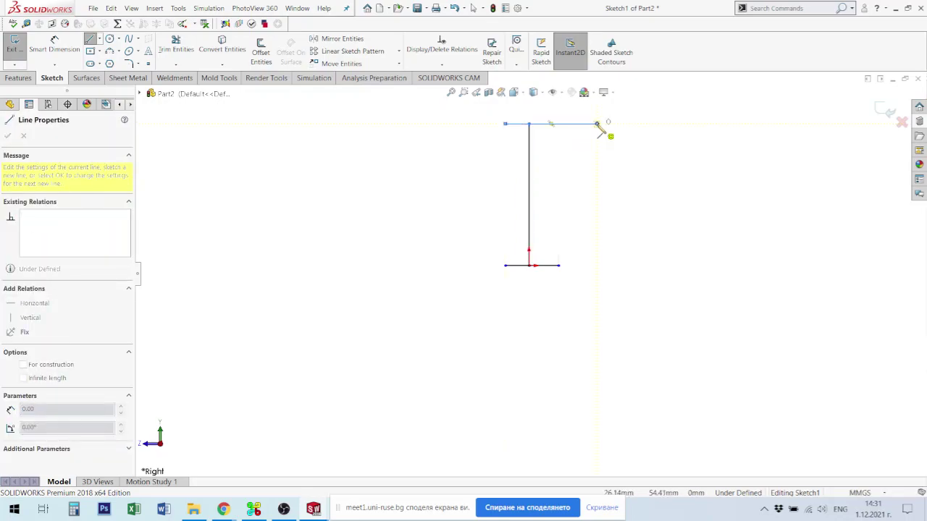
key("Escape")
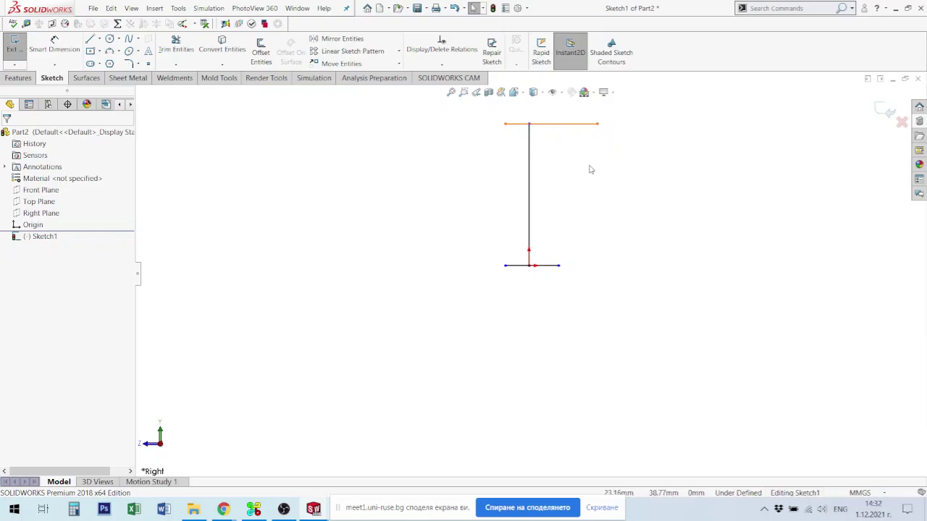
Dimension the lower horizontal line through the origin to 74 mm
scroll(550, 271, "down", 5)
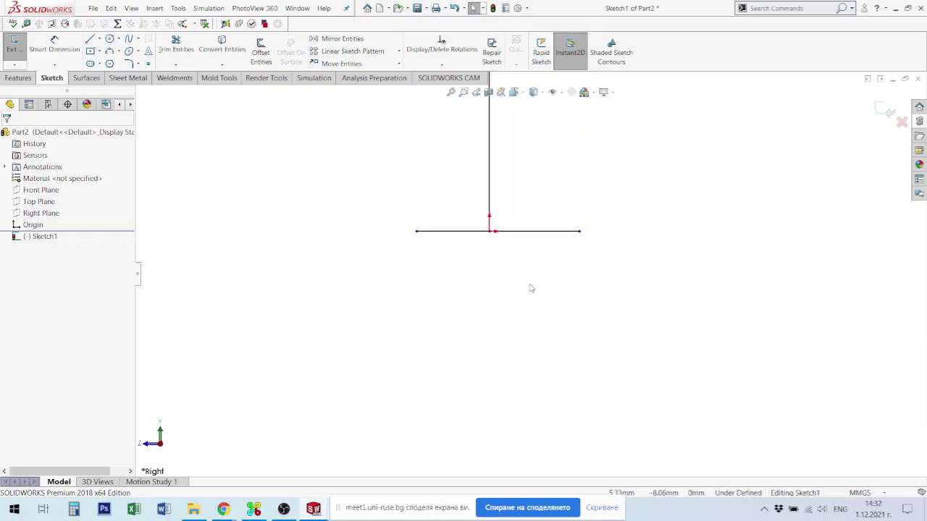
right_click_drag(531, 277, 534, 239)
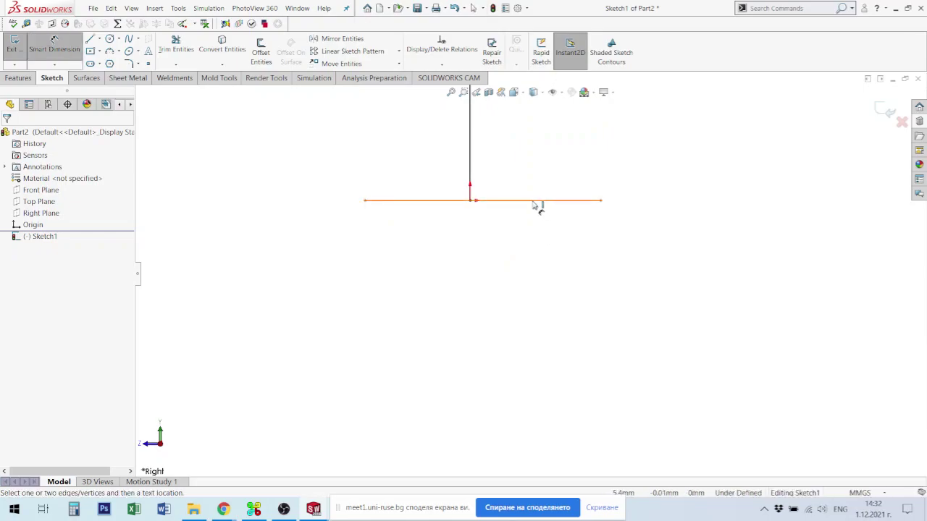
left_click(534, 201)
left_click(480, 242)
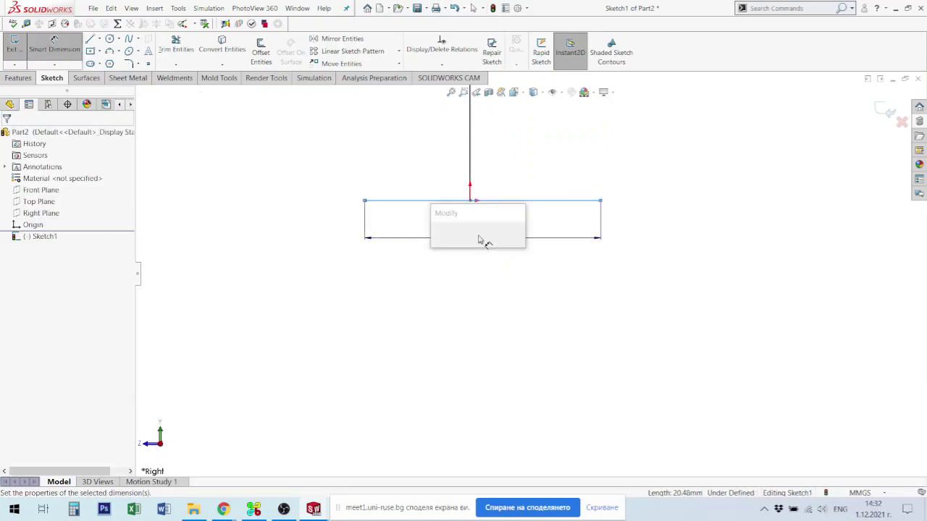
type("74")
key("Return")
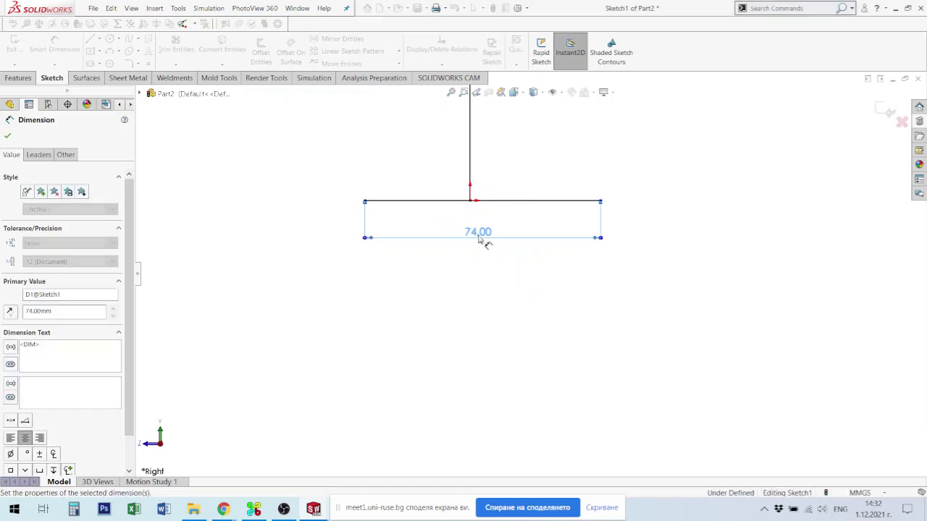
Dimension the vertical line between the two horizontal lines to 500 mm
scroll(595, 154, "up", 6)
left_click(519, 189)
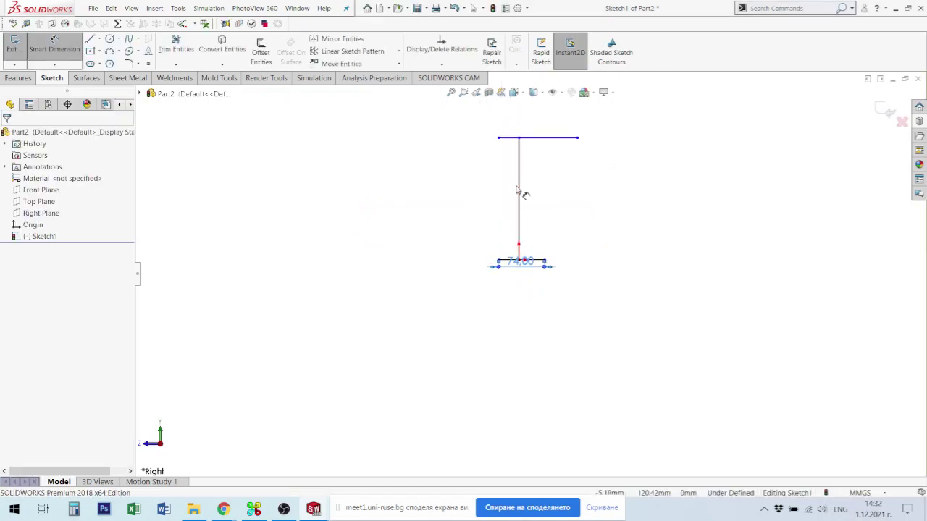
left_click(519, 199)
left_click(454, 199)
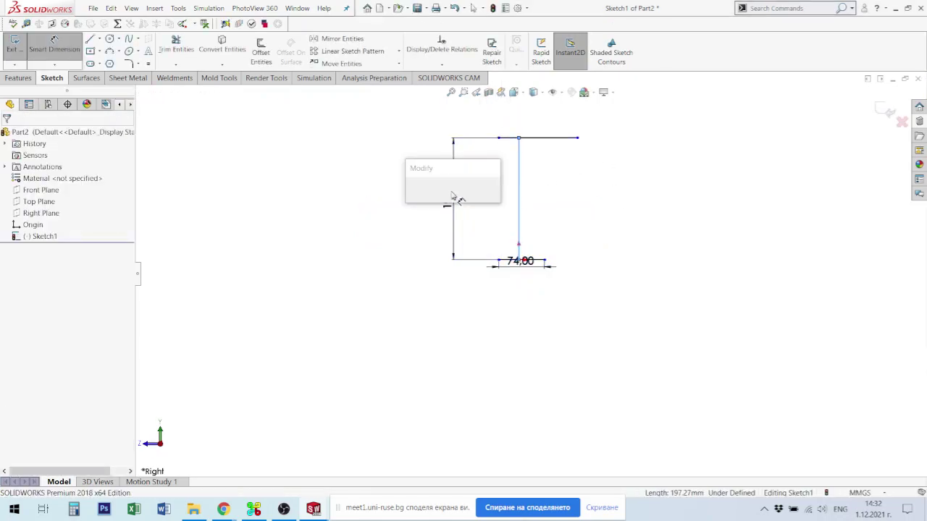
type("500")
key("Return")
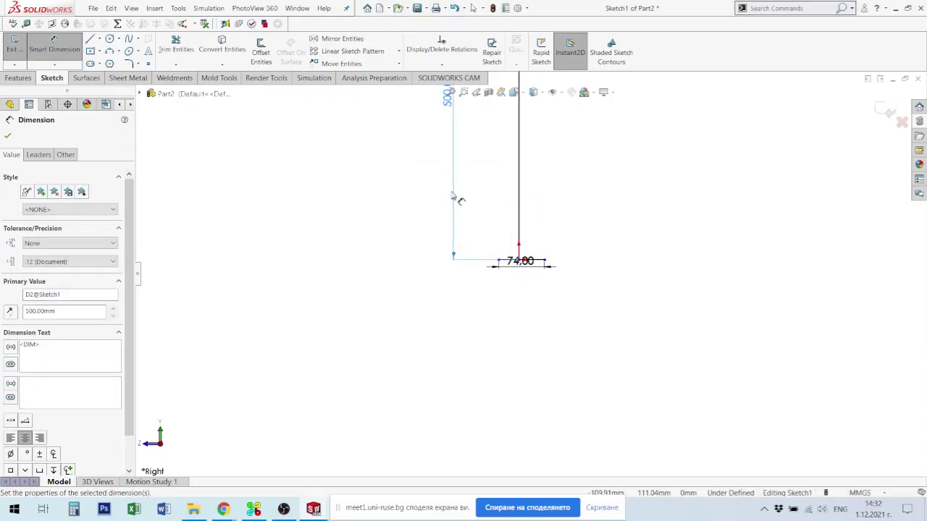
scroll(527, 310, "down", 5)
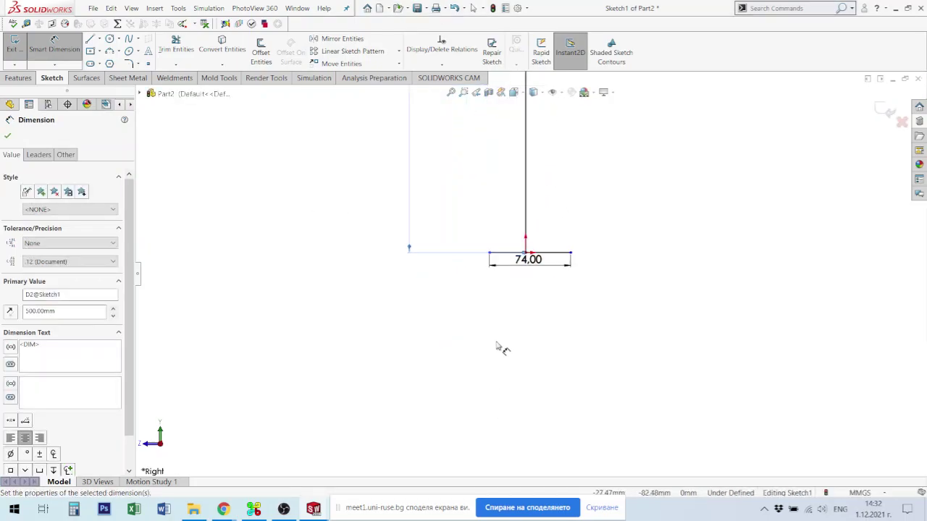
scroll(551, 242, "down", 1)
left_click(541, 261)
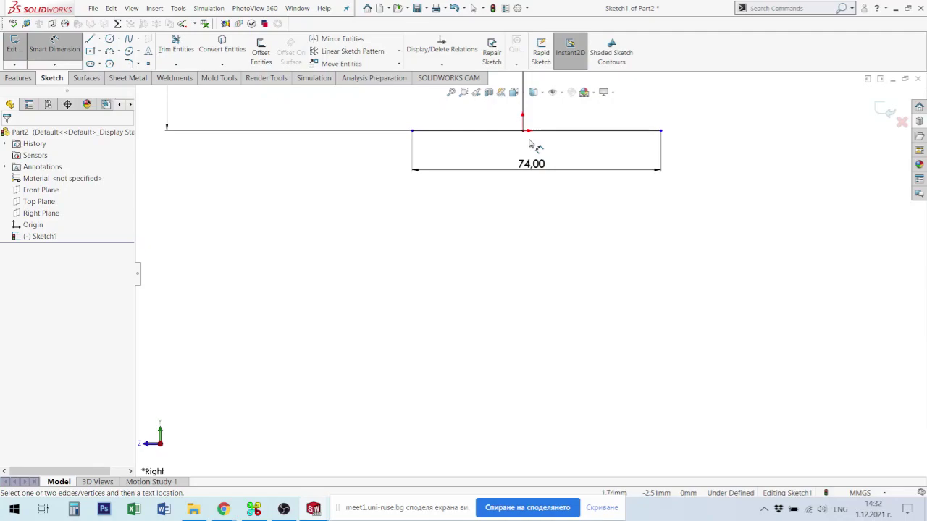
scroll(529, 144, "down", 1)
scroll(548, 150, "up", 4)
scroll(524, 216, "down", 2)
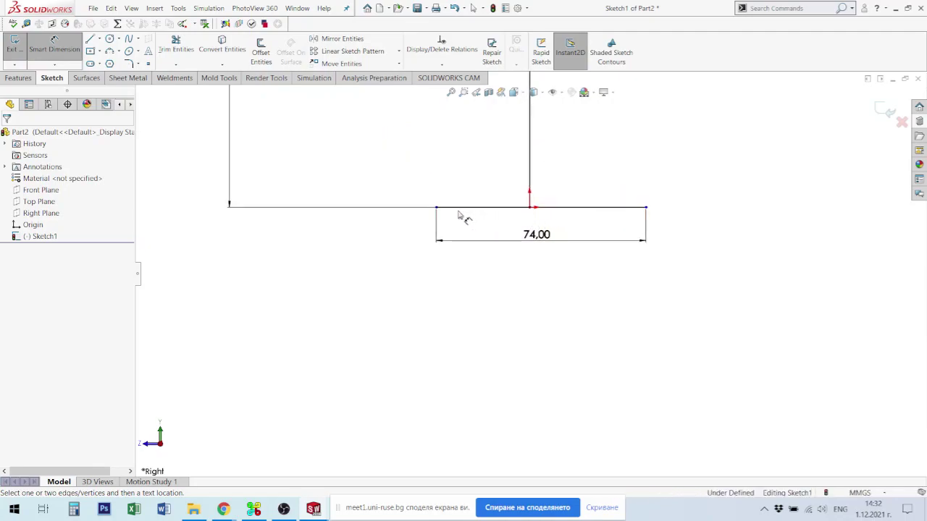
scroll(538, 207, "down", 3)
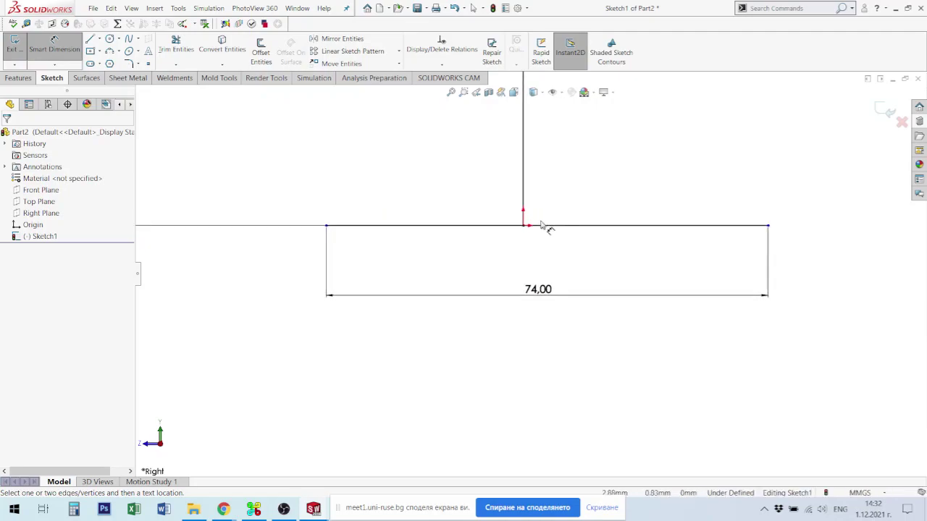
Shift the lower 74 mm line off-centre along the horizontal axis and place a sketch point at its midpoint
key("Escape")
mouse_move(327, 226)
left_mouse_down()
mouse_move(397, 230)
mouse_move(379, 232)
left_mouse_up()
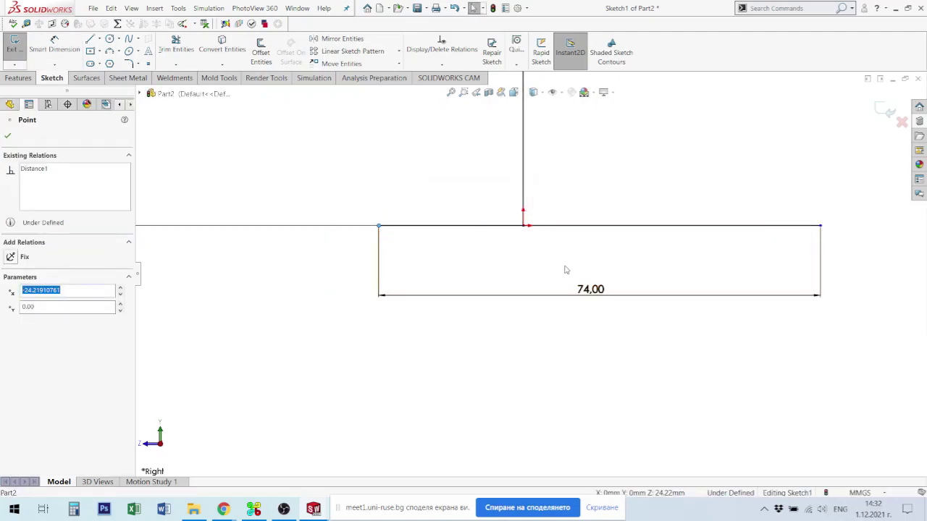
left_click(600, 226)
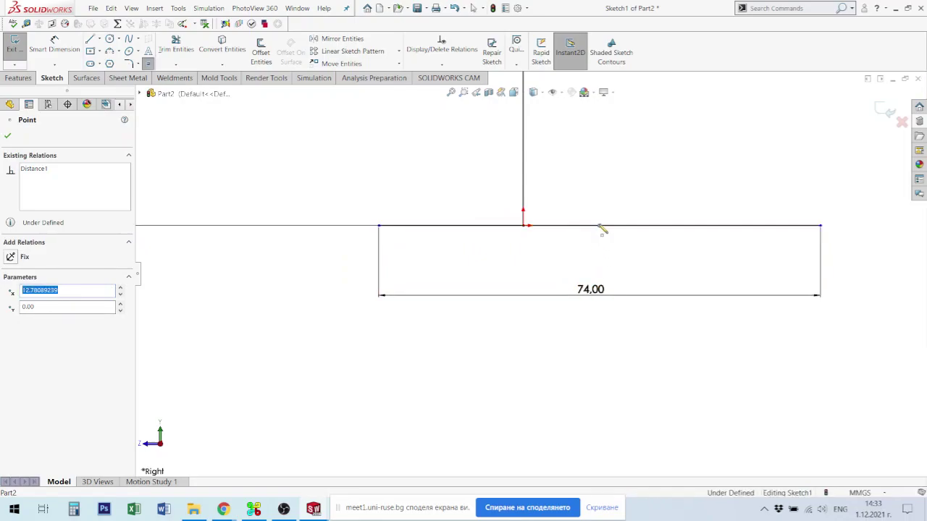
key("Escape")
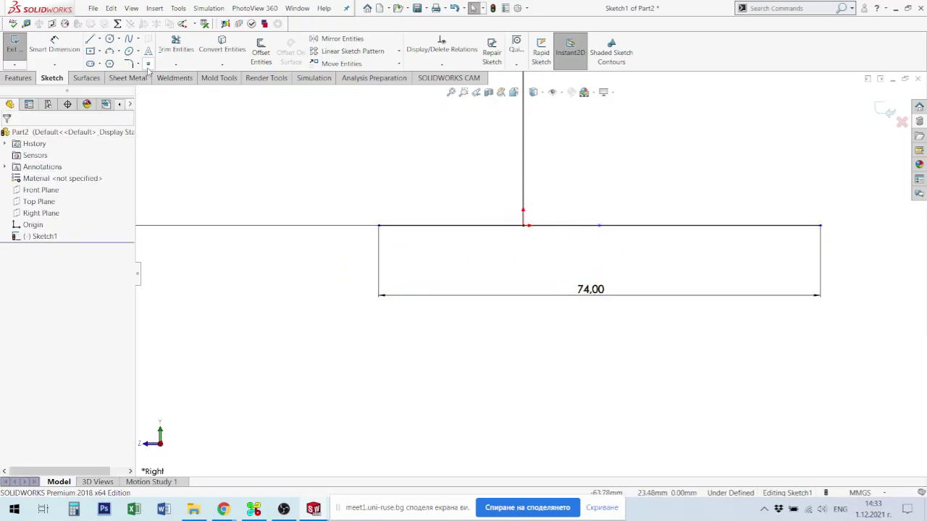
left_click_drag(600, 228, 582, 244)
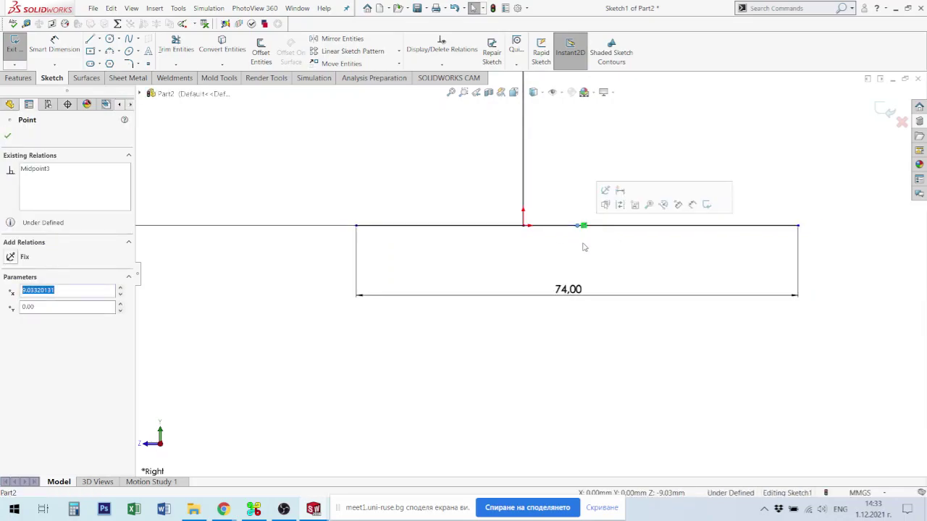
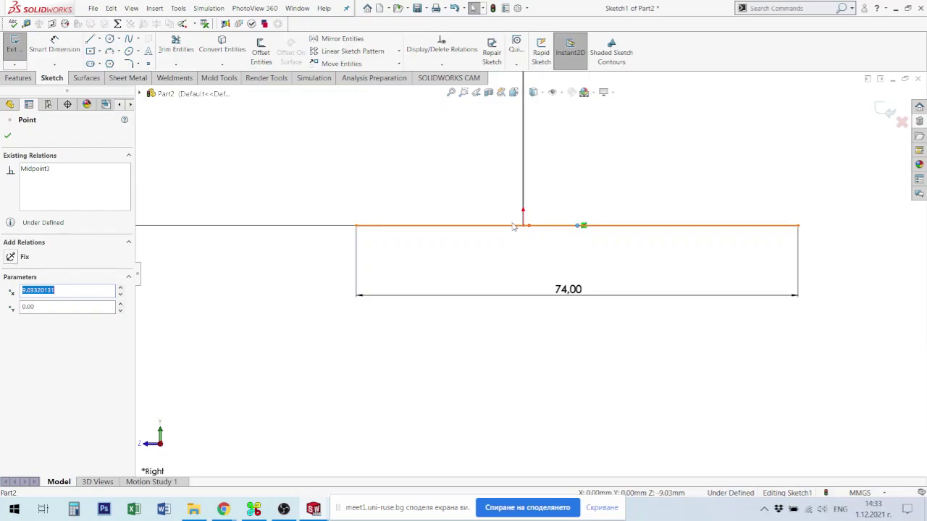
Dimension the horizontal distance from the origin to the lower line's midpoint as 8 mm
left_click(54, 44)
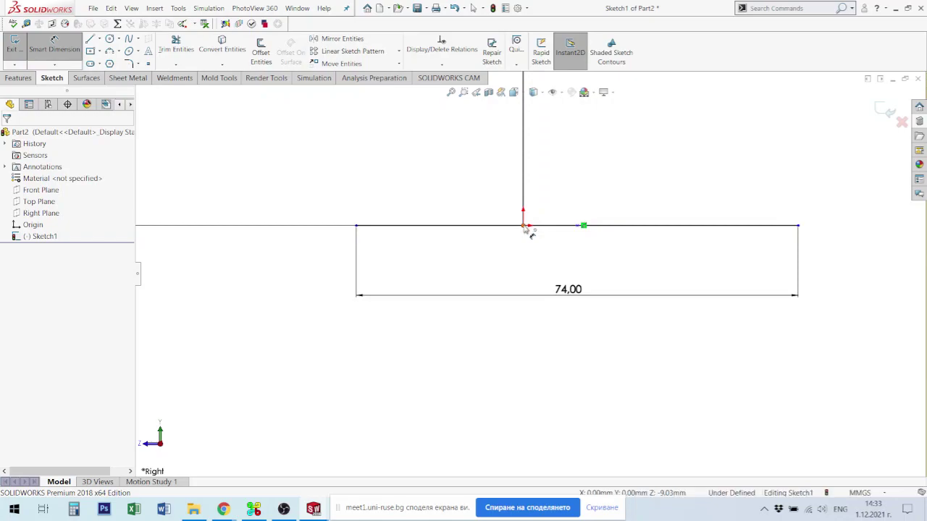
left_click(581, 226)
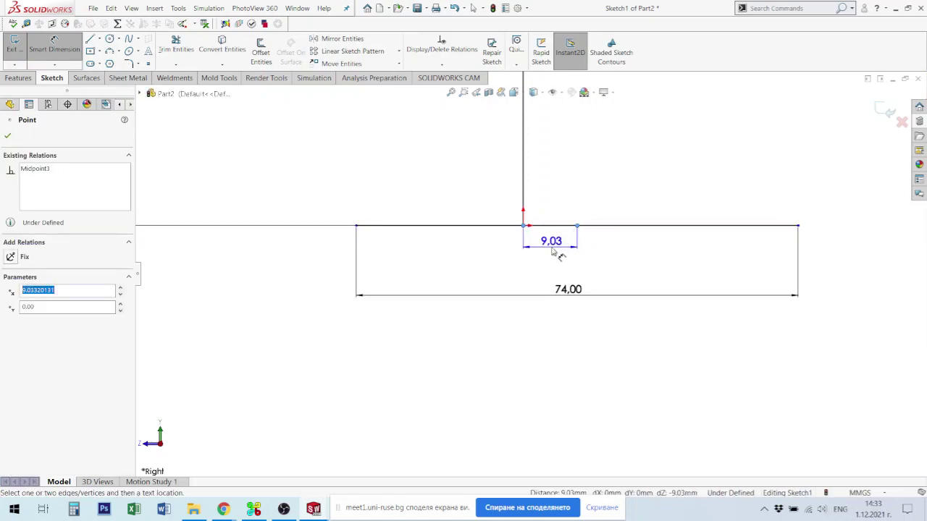
left_click(553, 252)
type("8")
key("Return")
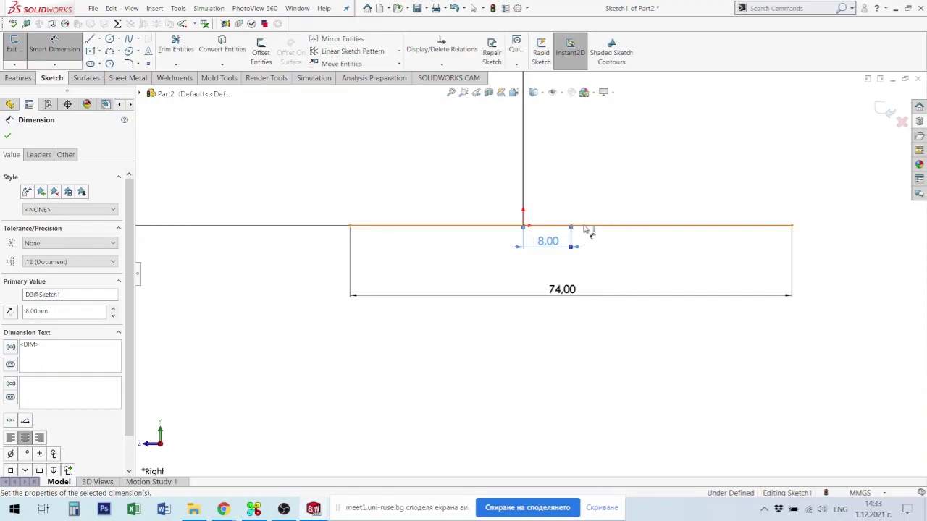
scroll(607, 239, "up", 9)
scroll(557, 221, "up", 6)
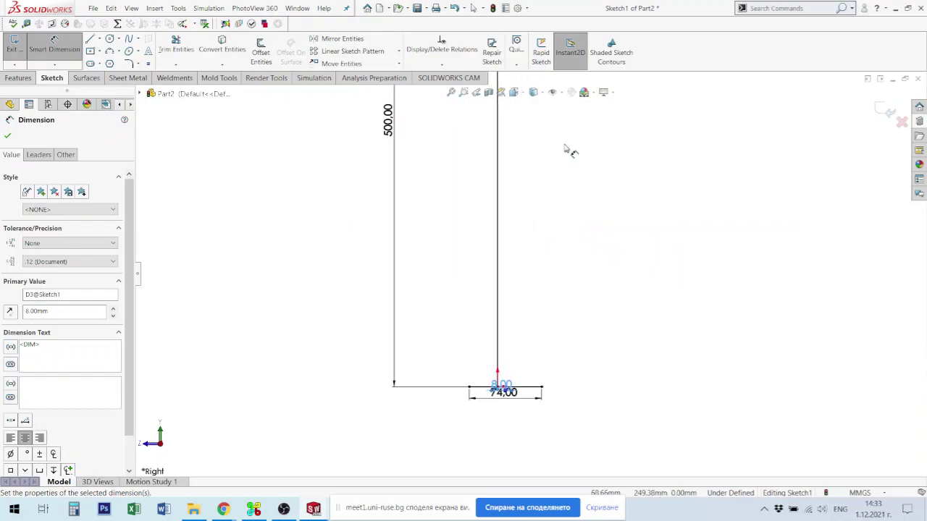
scroll(517, 182, "down", 3)
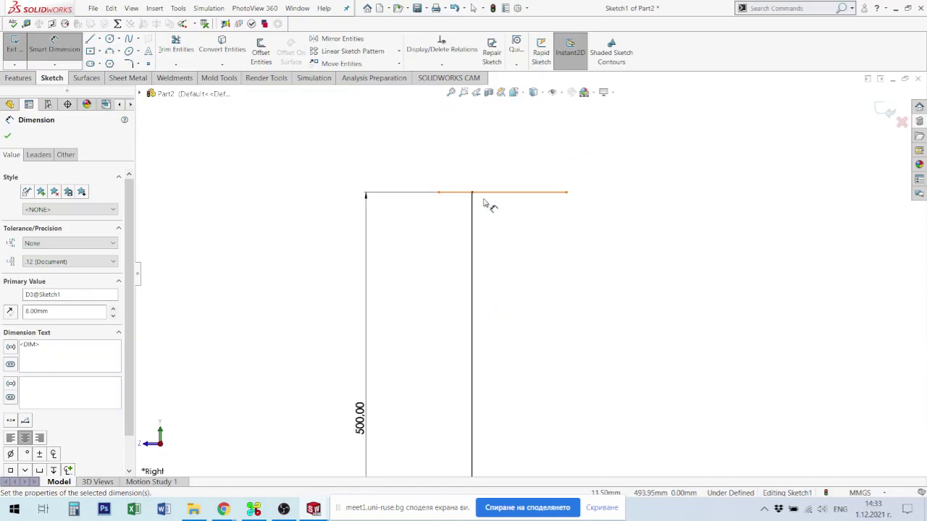
key("Escape")
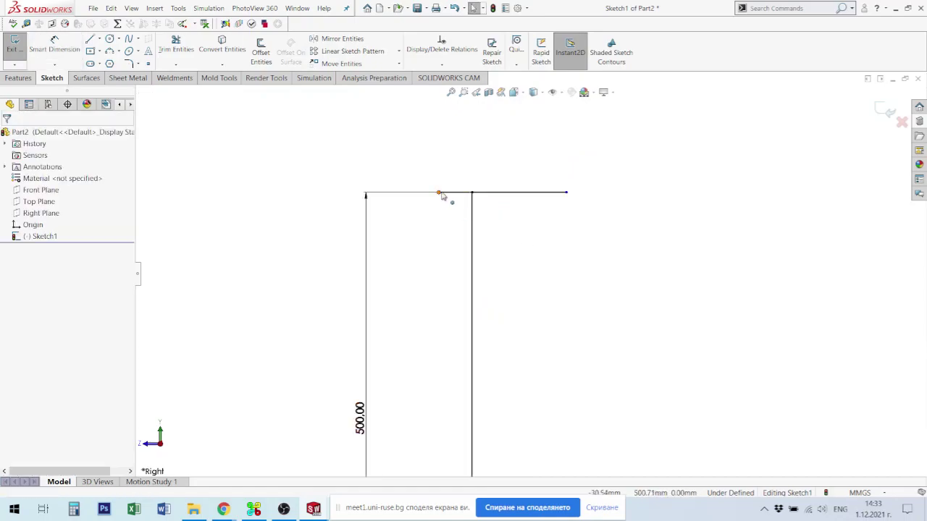
left_click(438, 193)
scroll(483, 275, "up", 1)
scroll(480, 408, "down", 4)
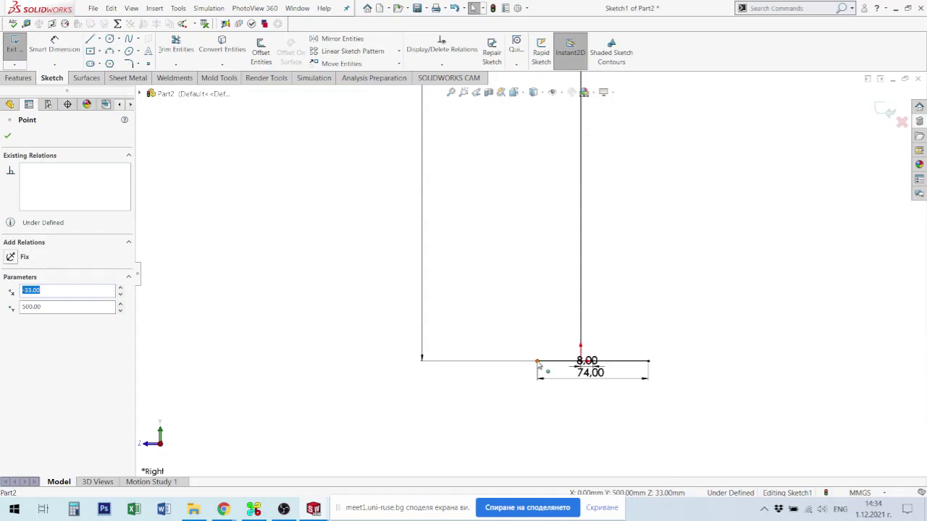
left_click(536, 361, "ctrl")
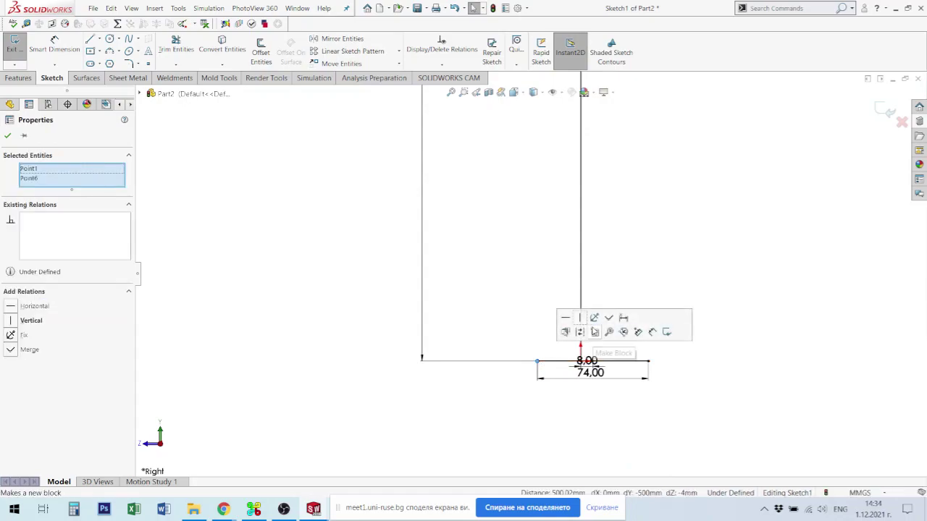
left_click(698, 390)
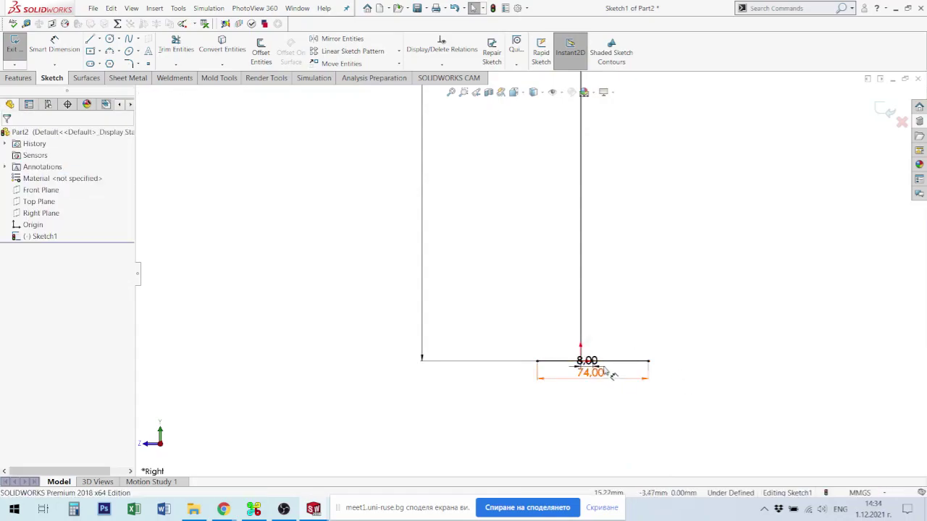
Dimension the upper horizontal line's shorter overhang, from its endpoint to the vertical line, to 30 mm
scroll(604, 370, "up", 2)
scroll(605, 369, "up", 2)
scroll(572, 275, "up", 1)
scroll(537, 182, "down", 2)
scroll(537, 181, "down", 2)
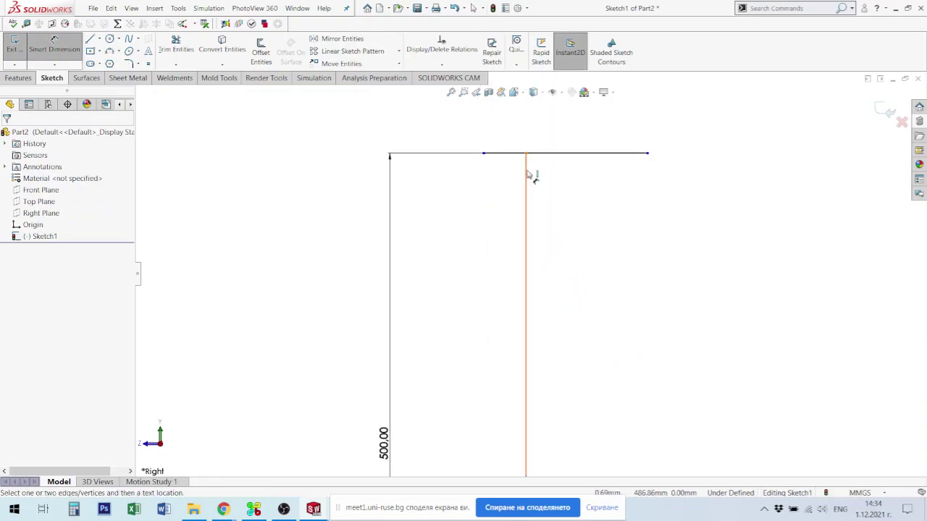
left_click(524, 172)
left_click(484, 153)
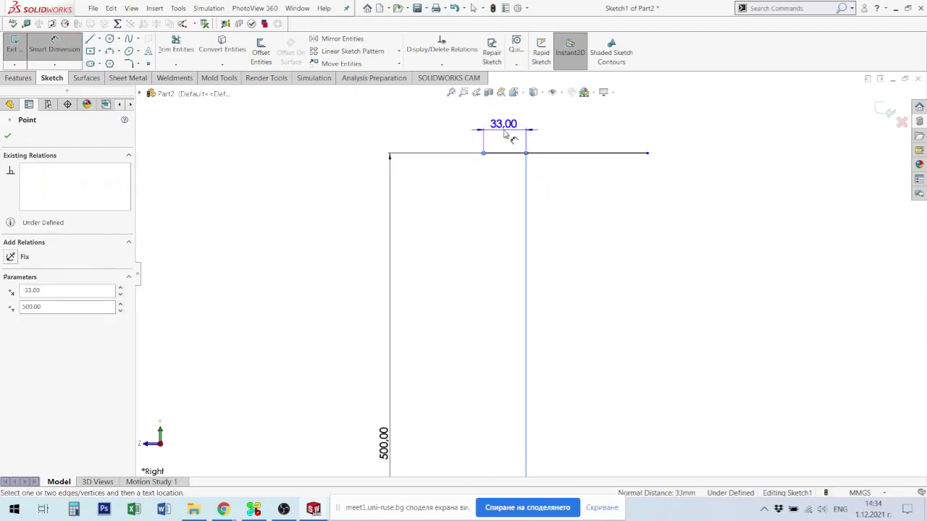
left_click(526, 129)
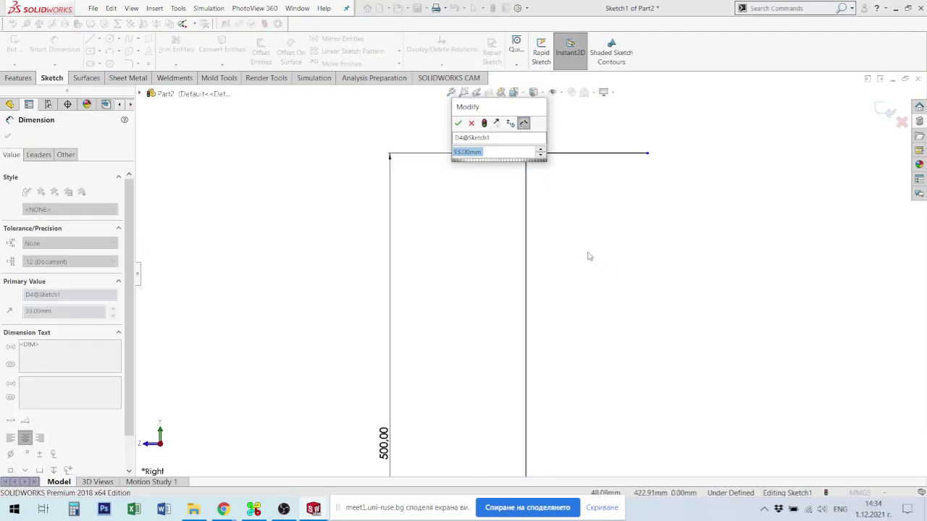
type("30")
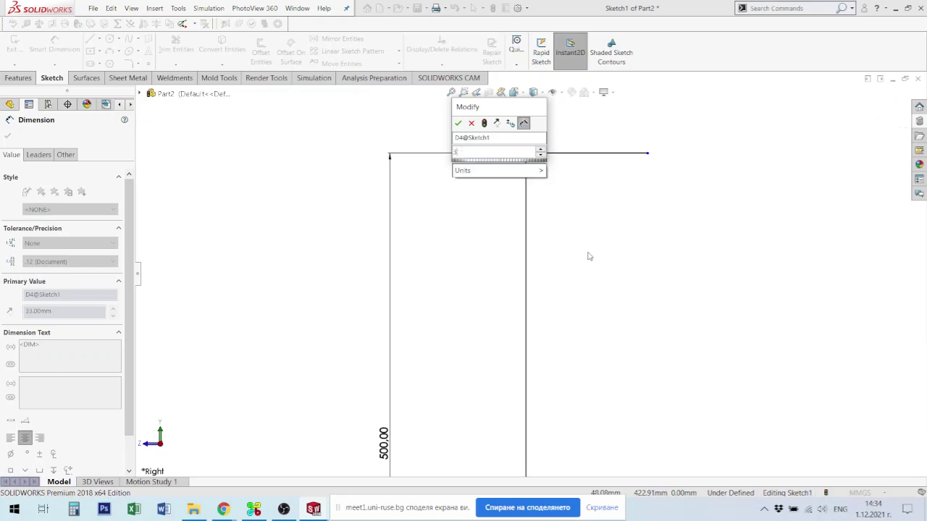
key("Return")
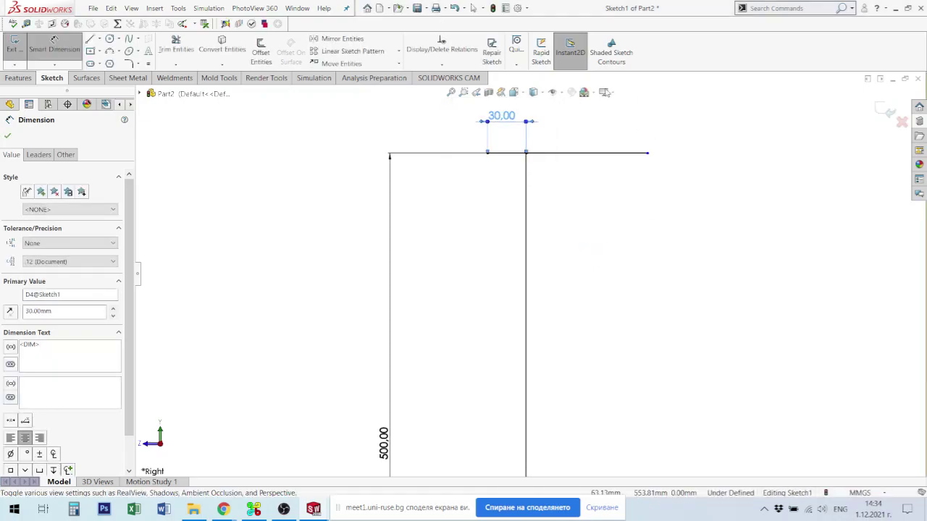
Dimension the full length of the upper horizontal line to 140 mm and exit the sketch
scroll(528, 275, "up", 3)
left_click(564, 204)
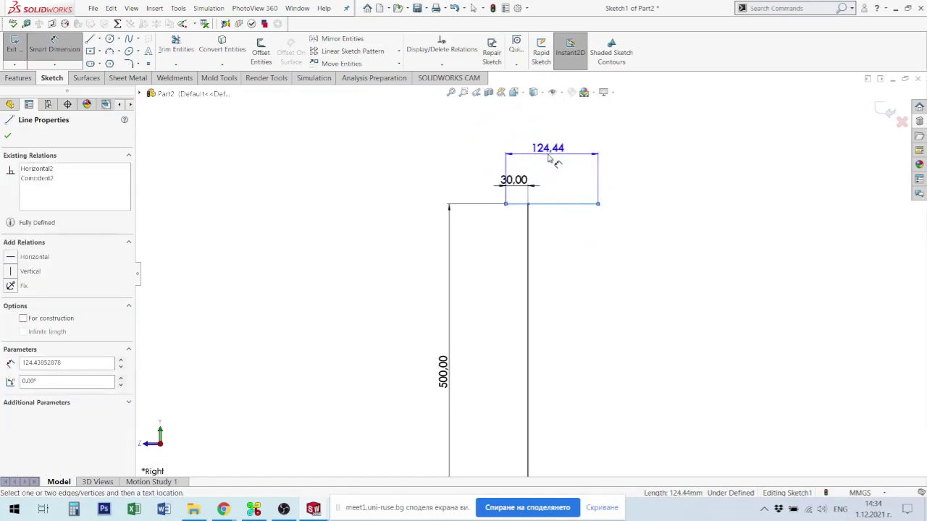
left_click(554, 161)
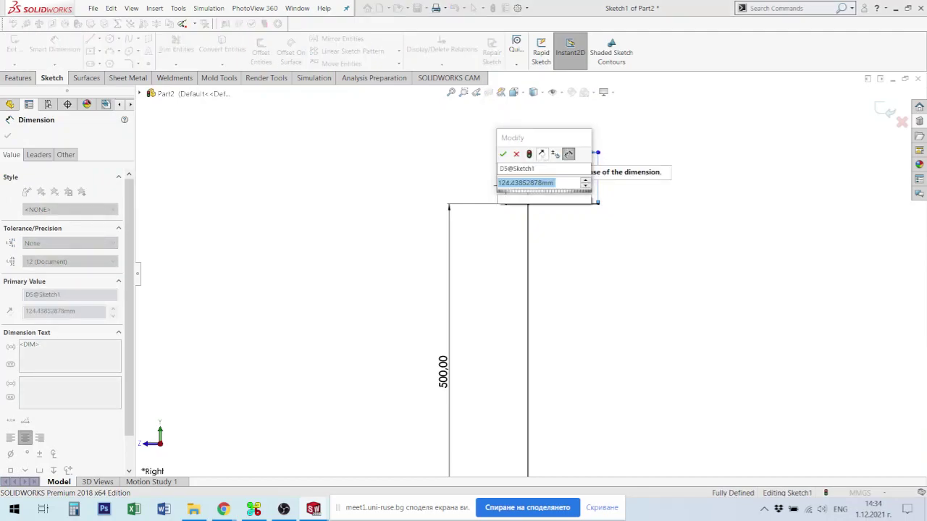
type("140")
key("Return")
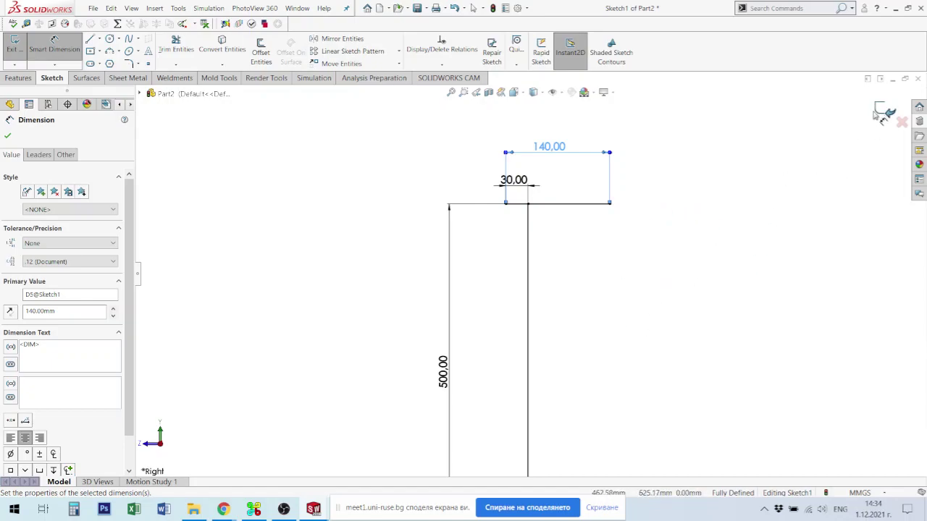
left_click(738, 177)
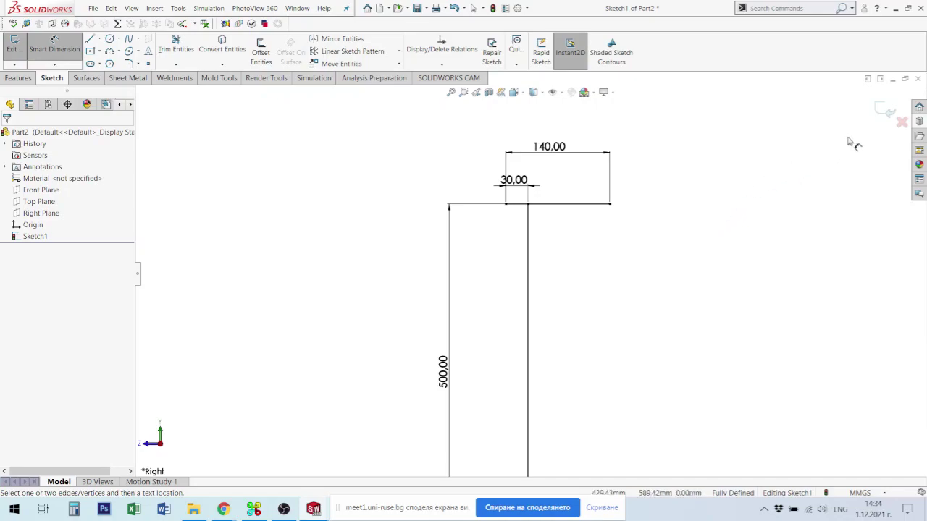
left_click(885, 111)
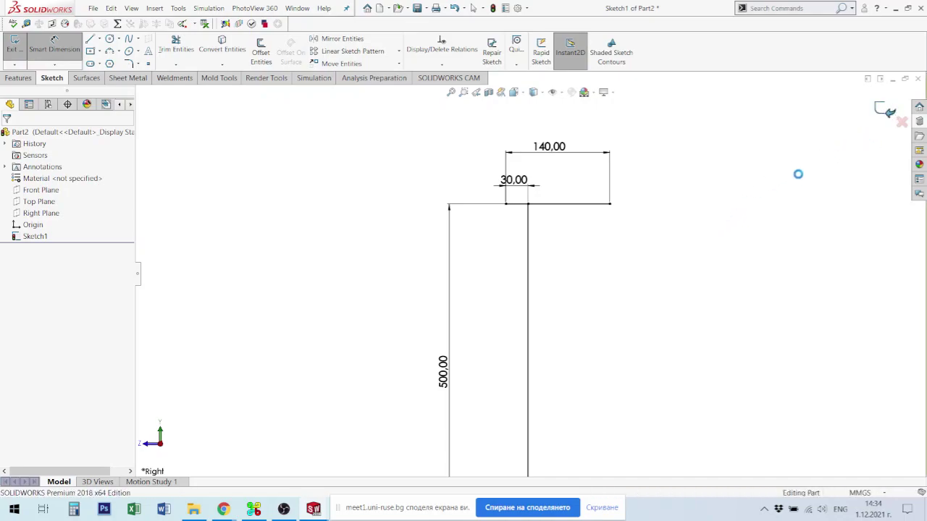
Start a weldment structural member using the iso standard, pipe type and size 21.3 x 2.3
scroll(572, 386, "down", 1)
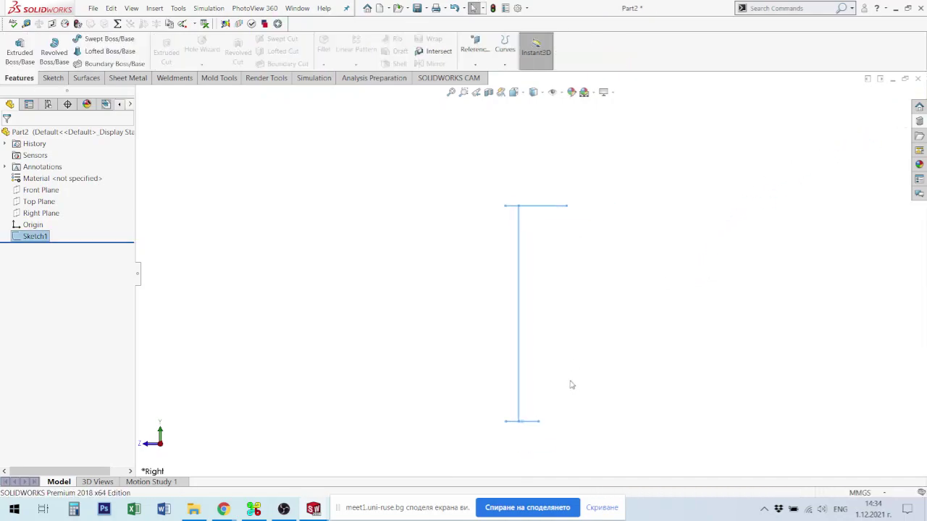
scroll(531, 432, "down", 9)
scroll(207, 258, "up", 4)
scroll(462, 251, "up", 2)
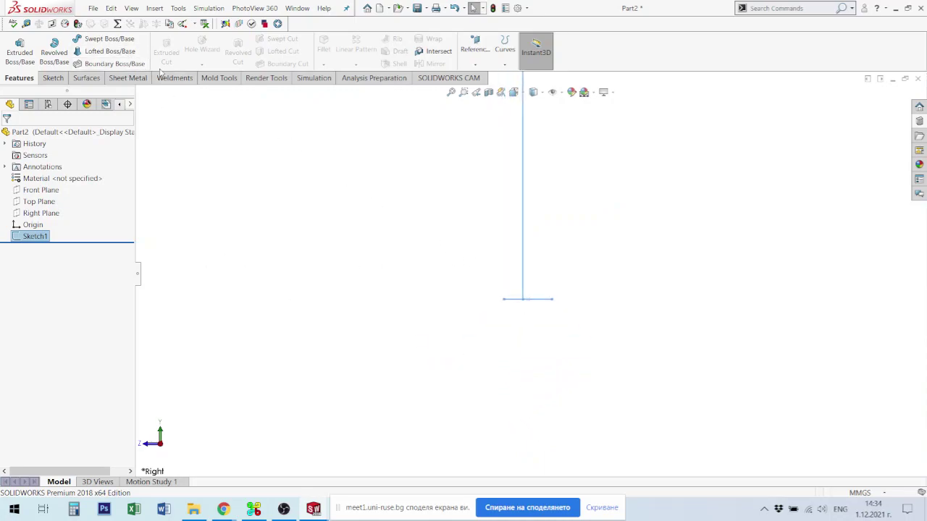
left_click(181, 80)
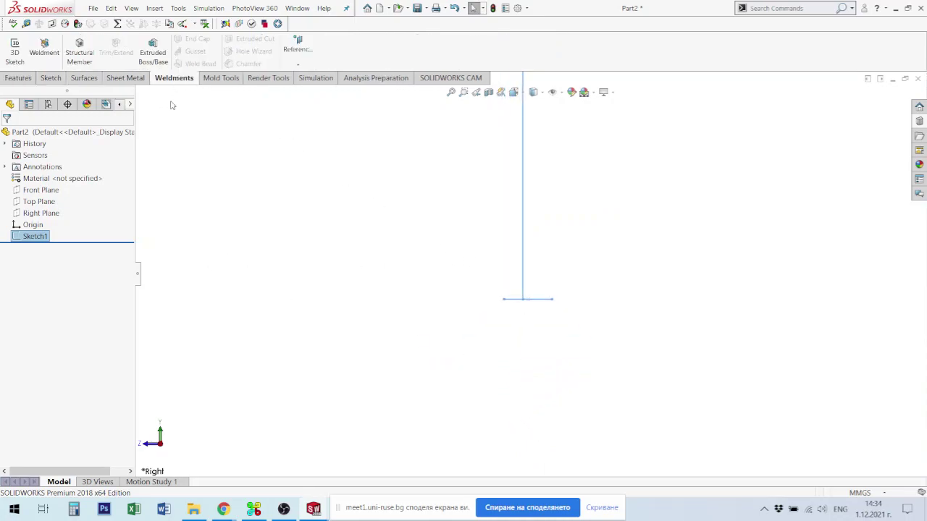
left_click(80, 46)
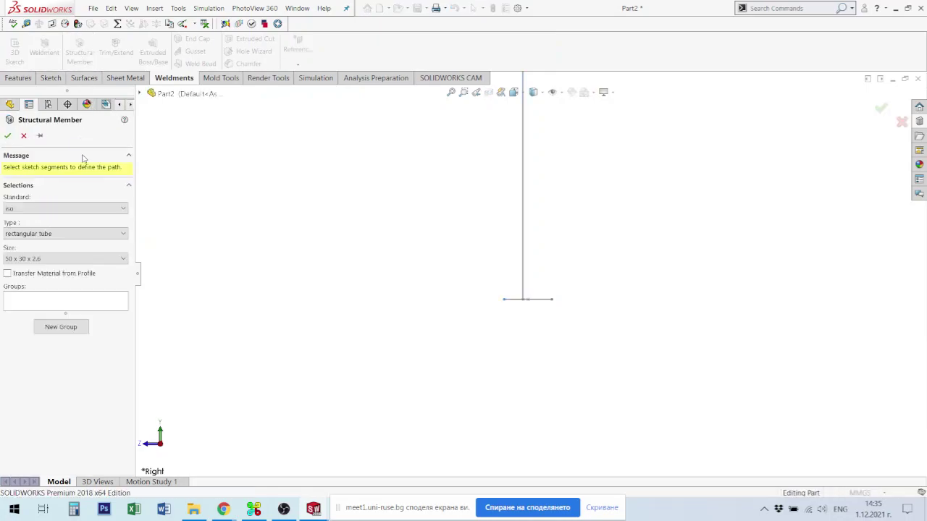
left_click(71, 235)
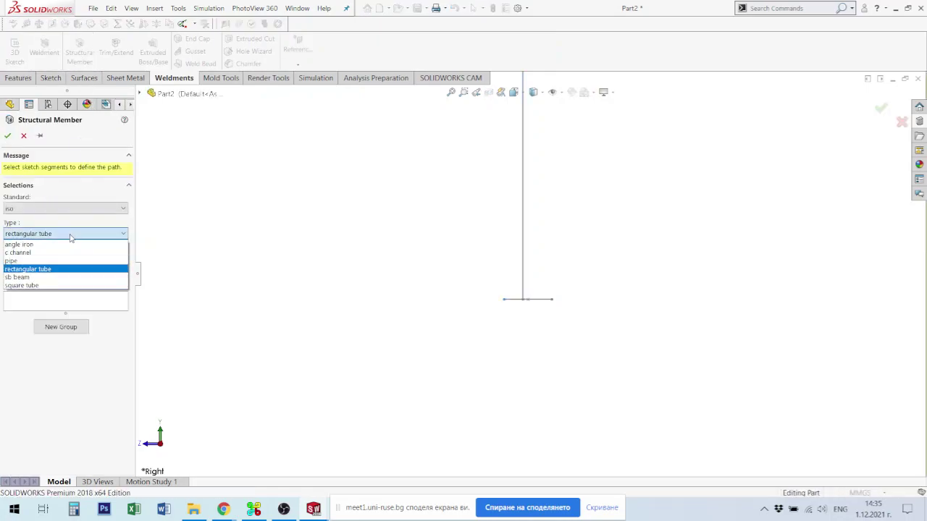
left_click(36, 260)
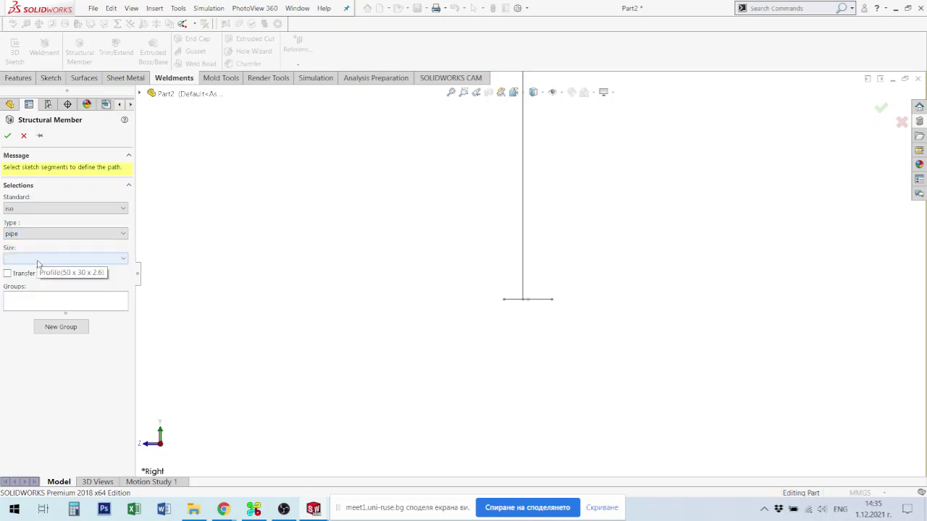
left_click(38, 259)
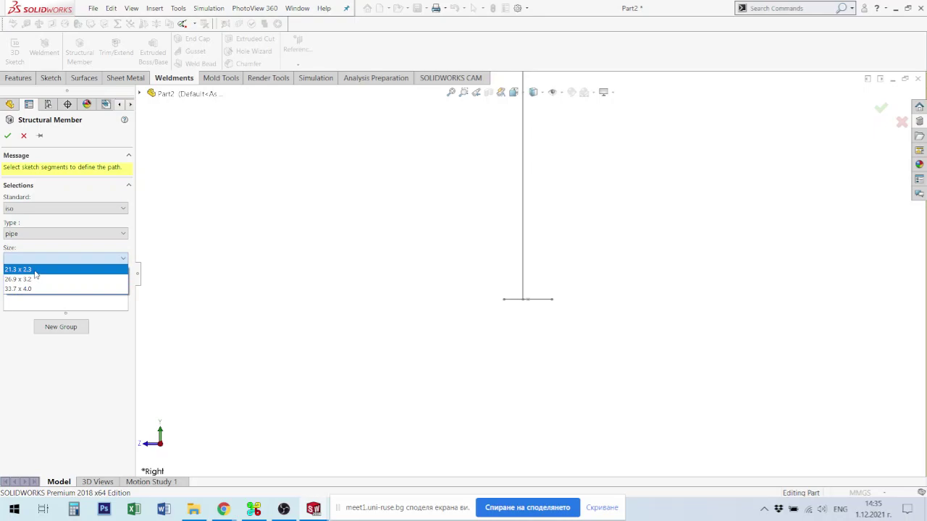
left_click(34, 271)
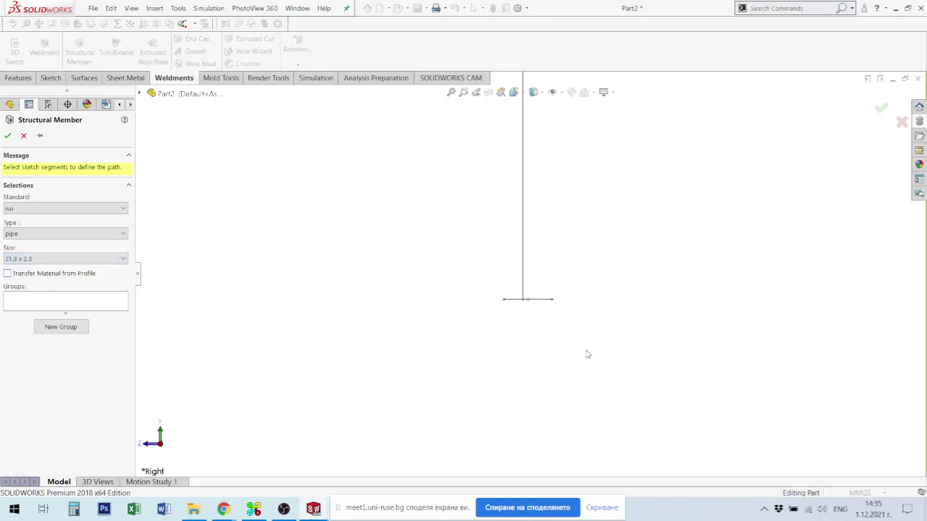
Assign both horizontal lines to the first pipe group and the vertical line to a second group, and create the structural member
scroll(595, 340, "up", 6)
scroll(595, 230, "down", 3)
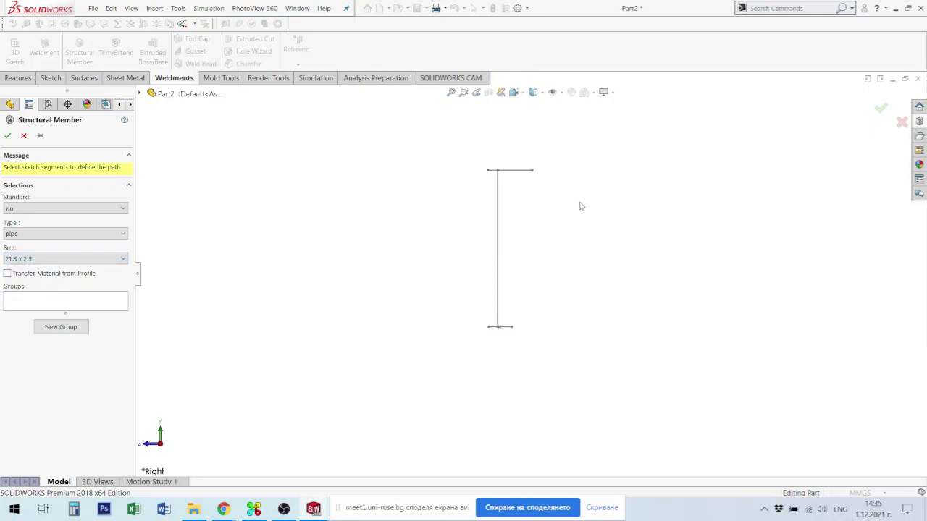
left_click(498, 171)
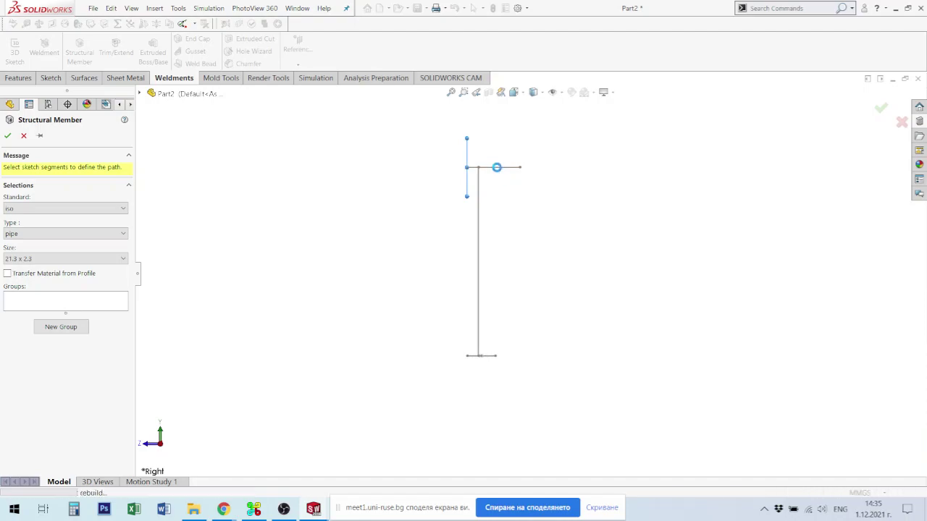
left_click(493, 359)
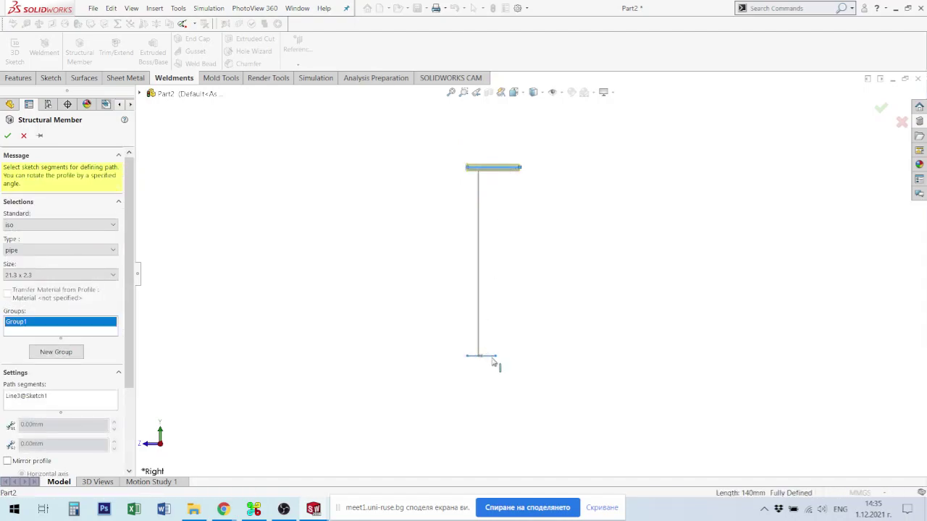
left_click(54, 355)
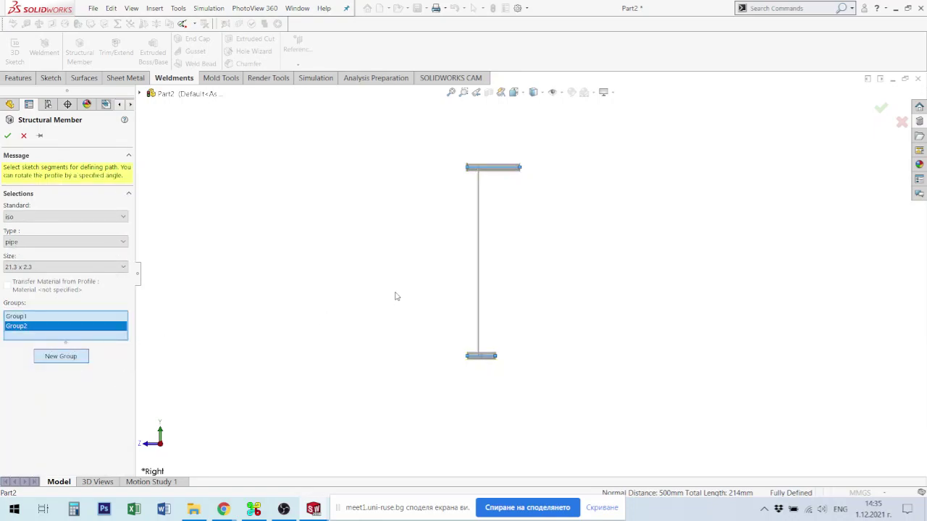
left_click(477, 304)
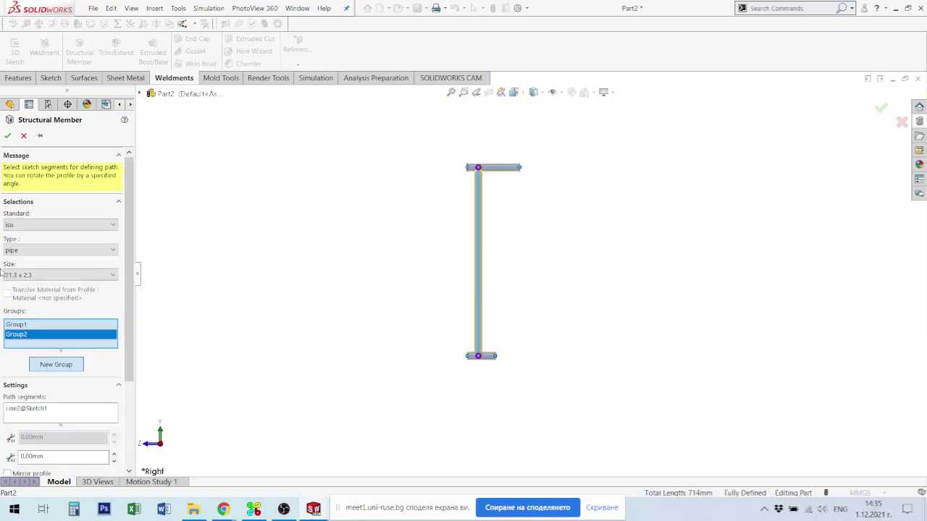
left_click(7, 137)
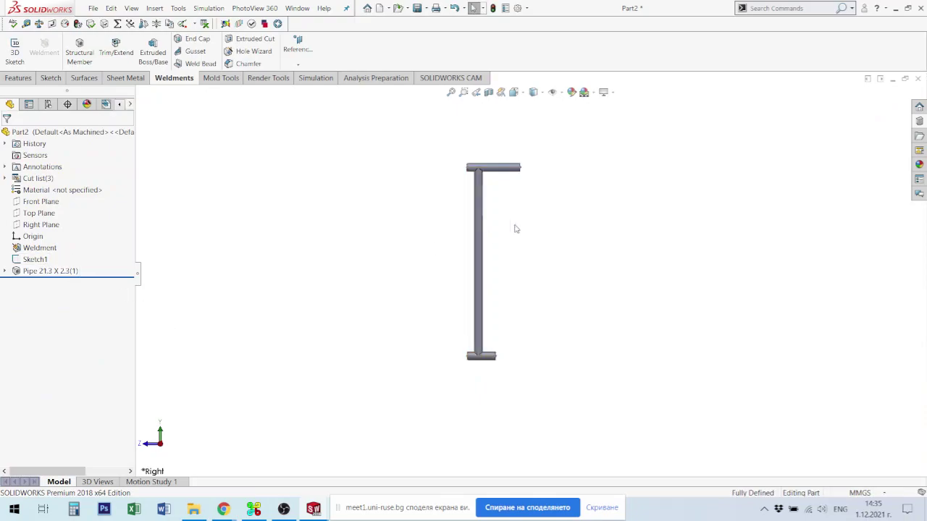
Assign Plain Carbon Steel as the part's material and hide the path sketch Sketch1
right_click(55, 191)
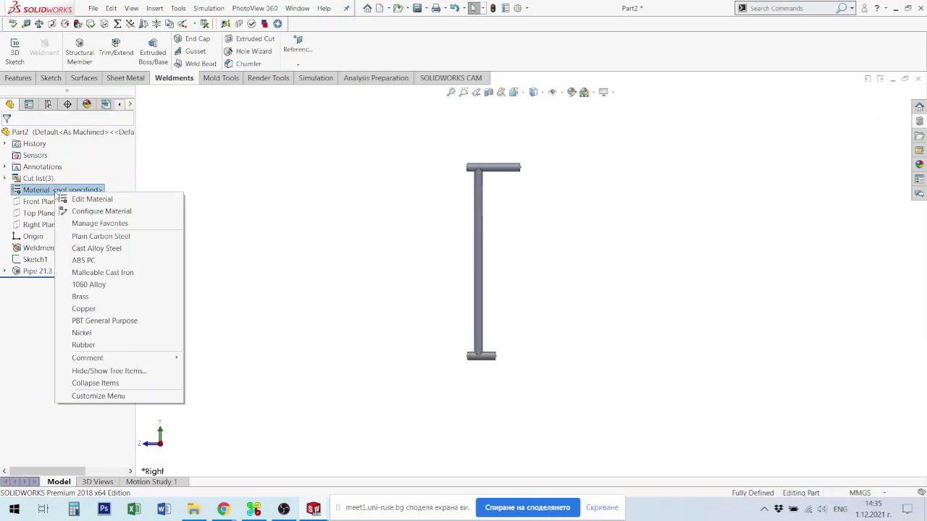
left_click(130, 236)
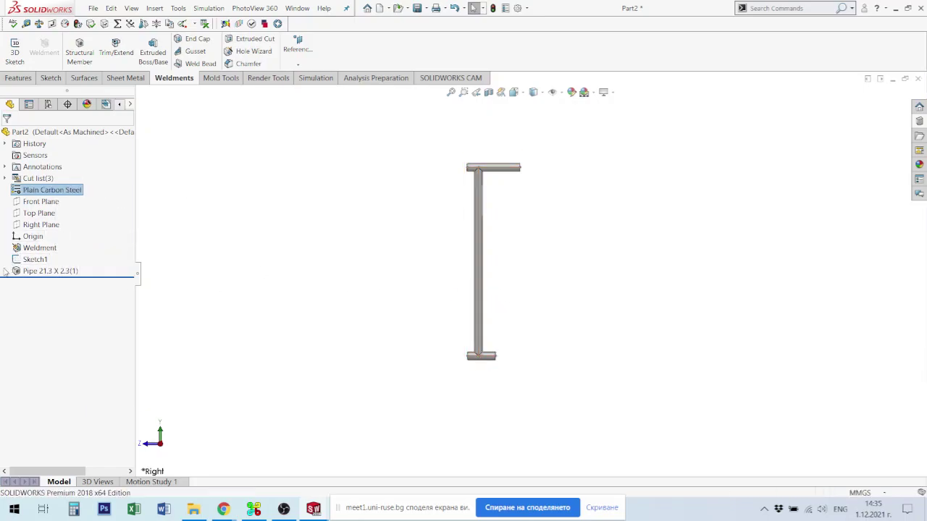
left_click(33, 259)
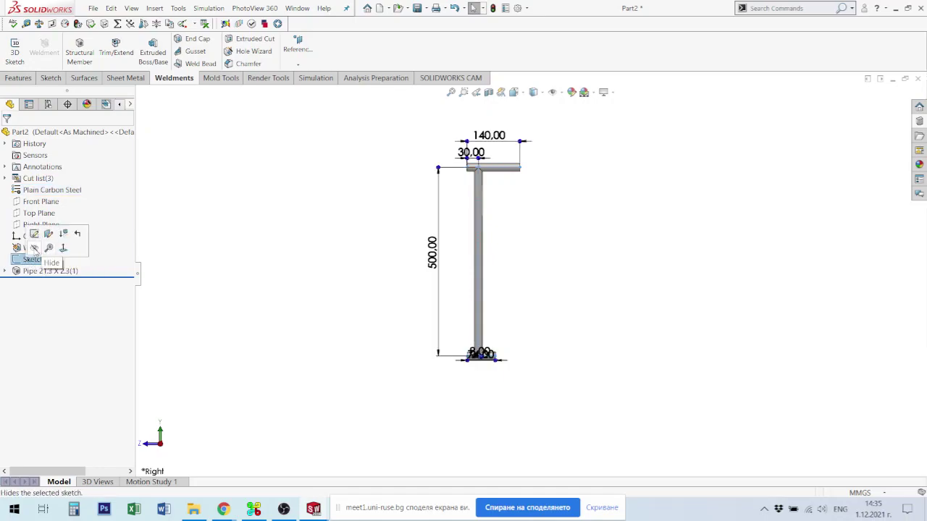
left_click(34, 249)
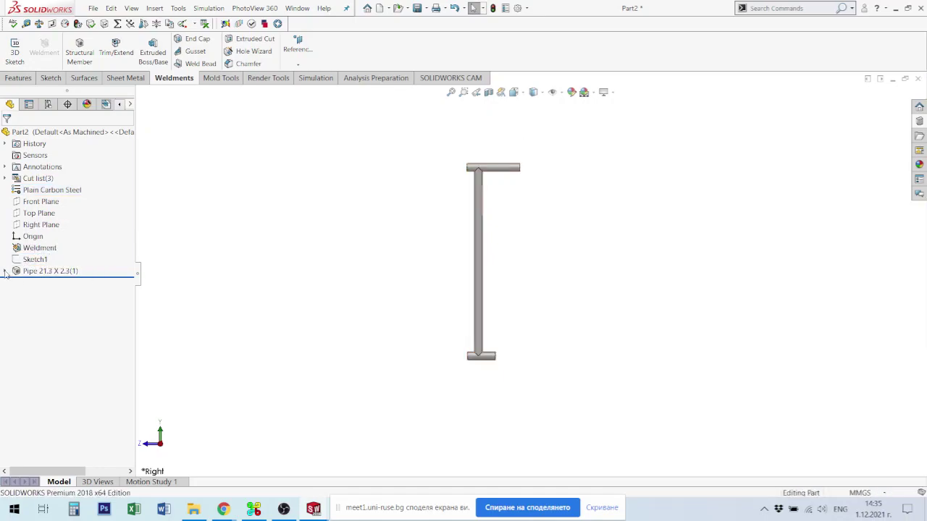
Open the pipe's profile sketch, Sketch11, for editing and delete the inner circle's diameter dimension
left_click(5, 271)
left_click(48, 294)
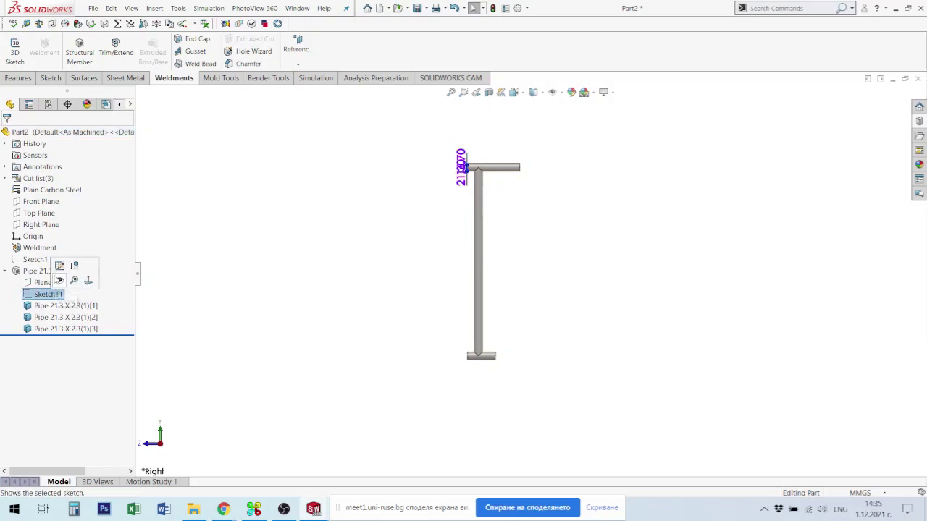
left_click(59, 266)
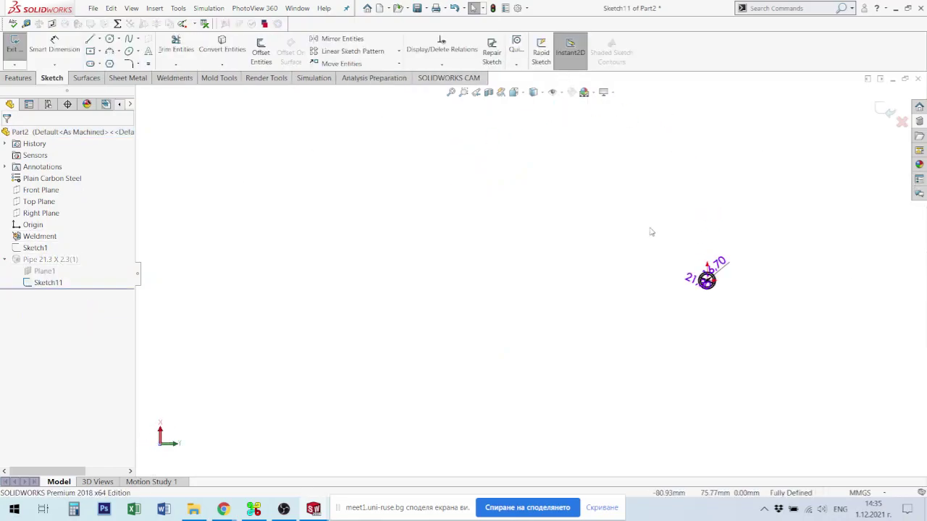
scroll(734, 330, "down", 10)
left_click(546, 221)
left_click(544, 218)
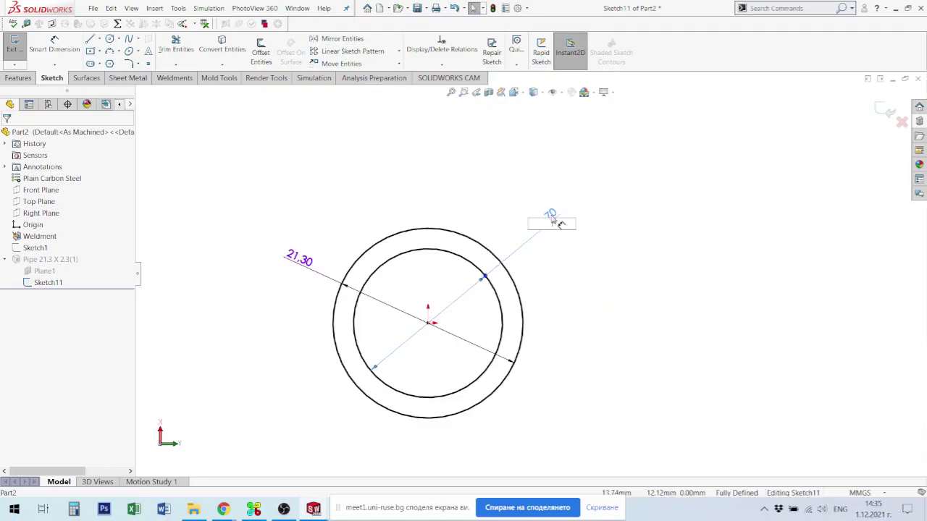
left_click(580, 221)
left_click(555, 218)
key("Delete")
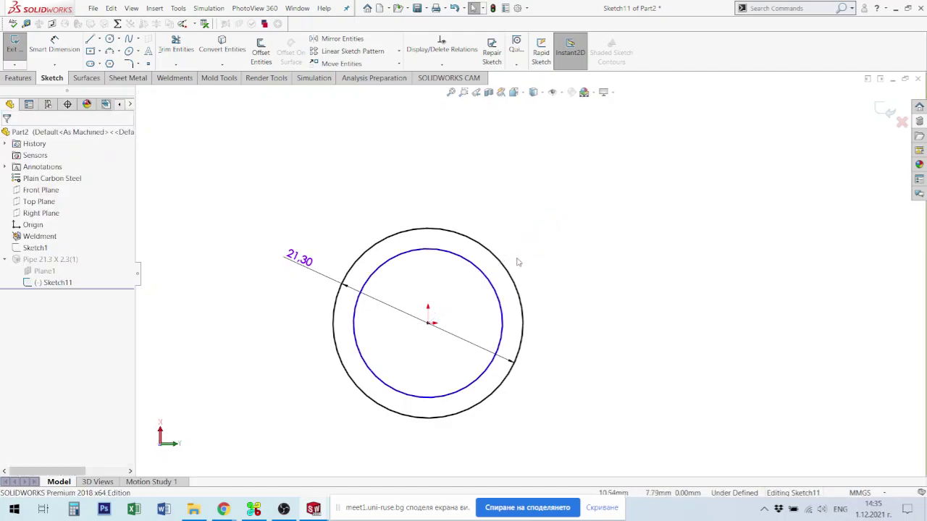
Dimension the wall thickness between the inner and outer circles as 1 mm
key("d")
left_click(487, 277)
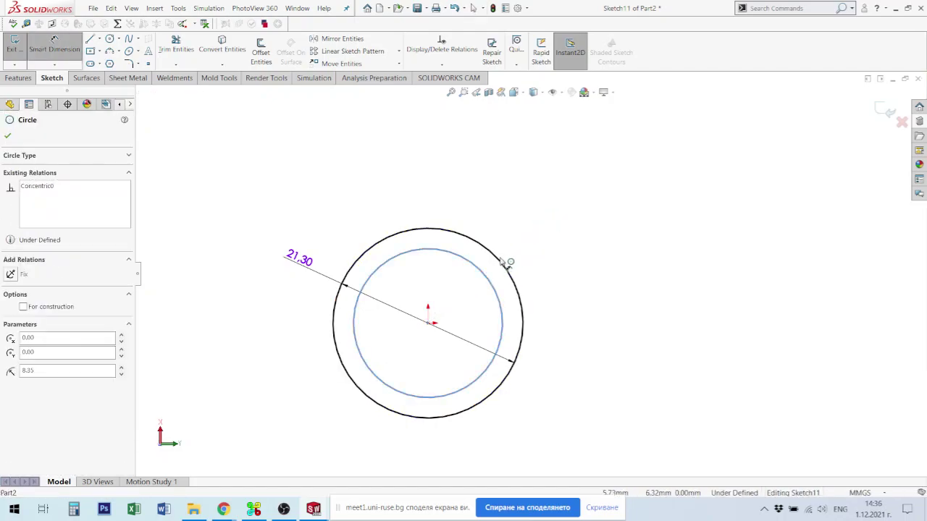
left_click(507, 265)
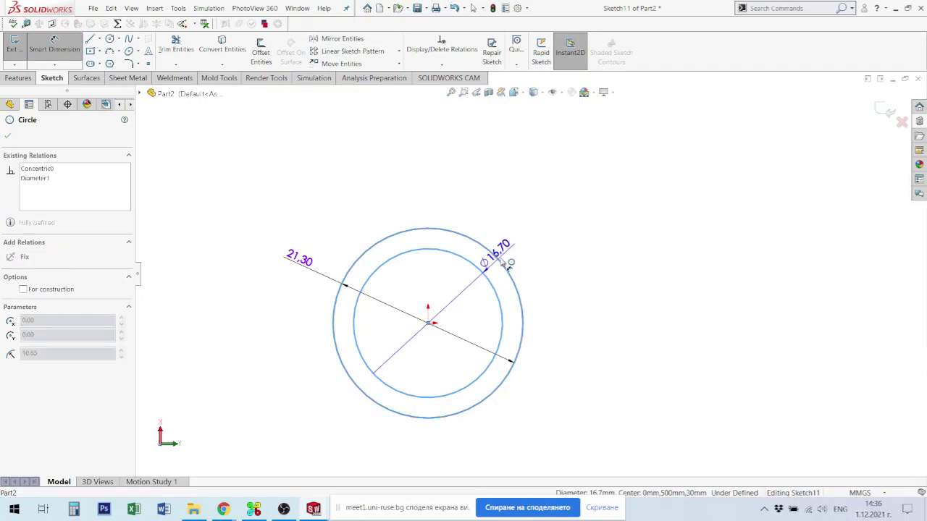
left_click(534, 229)
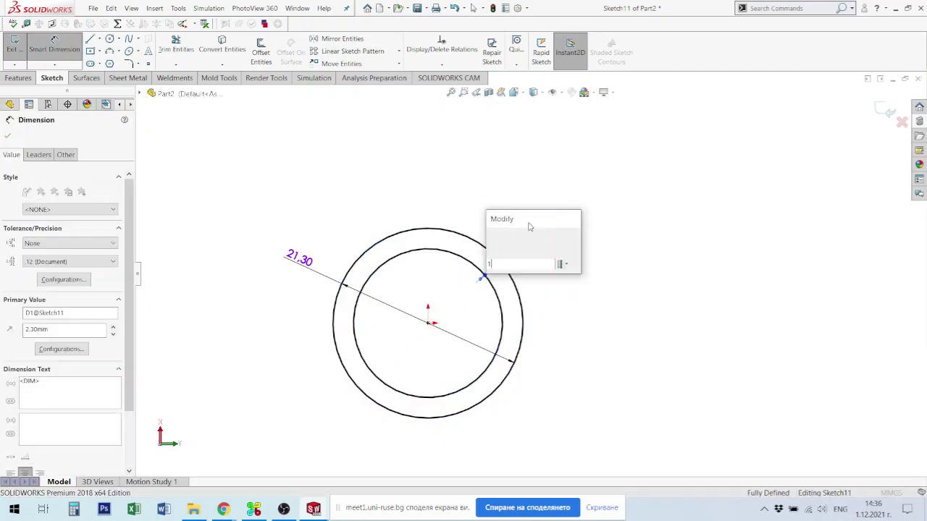
type("1")
key("Return")
Set the pipe profile's outer diameter to 10 mm and exit the sketch
left_click(295, 272)
double_click(297, 264)
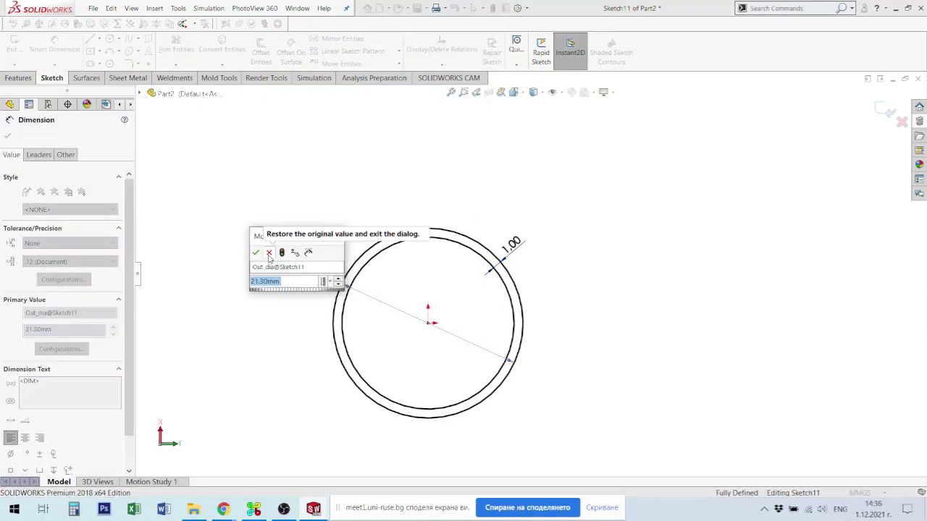
type("1")
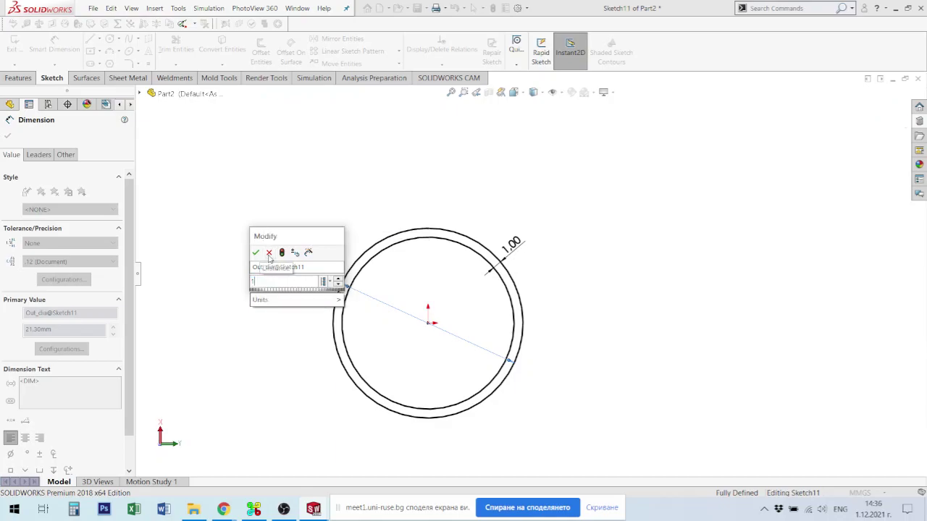
type("0")
key("Return")
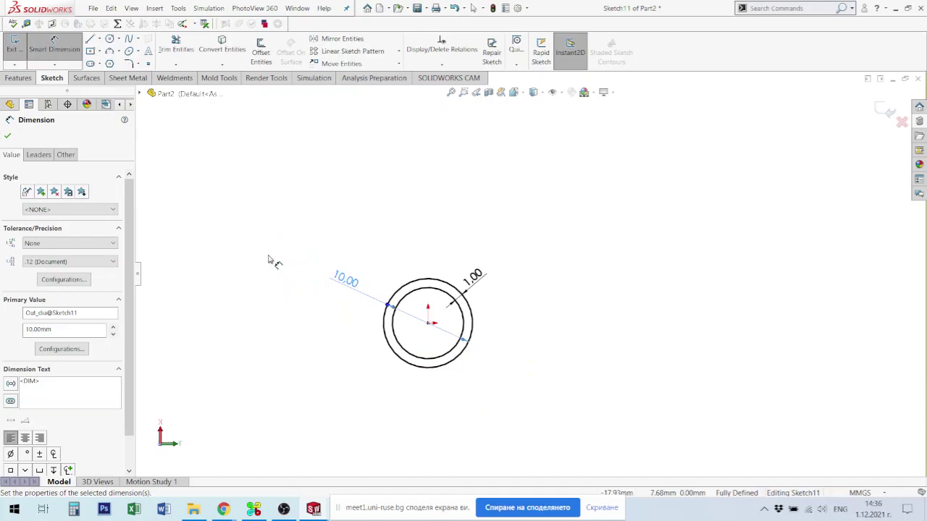
left_click(885, 110)
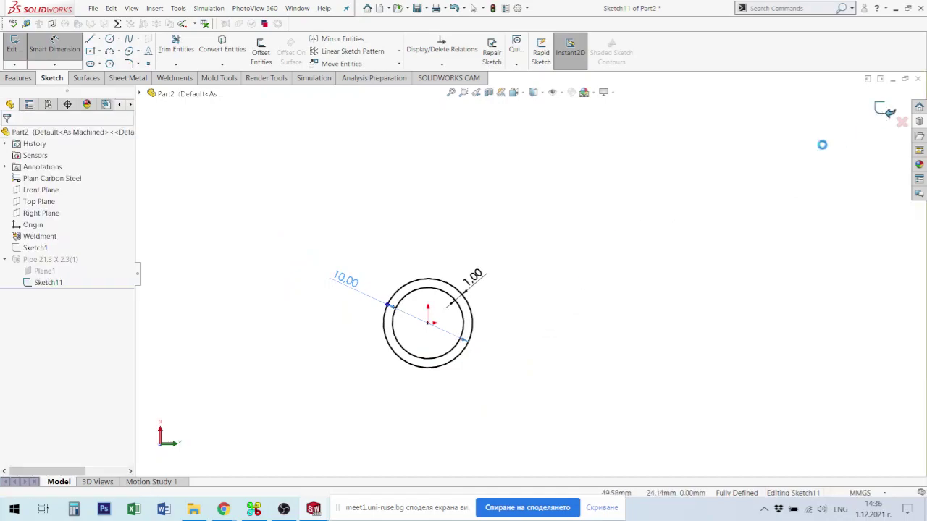
Save the part as Frame_02 in the Personal work folder
scroll(538, 311, "up", 5)
middle_click_drag(482, 308, 407, 389)
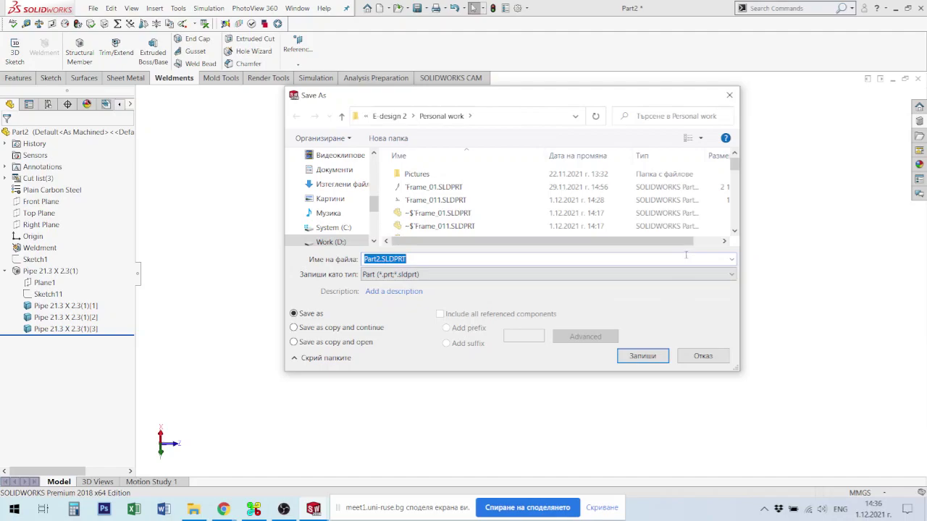
left_click_drag(735, 166, 744, 217)
scroll(740, 205, "down", 1)
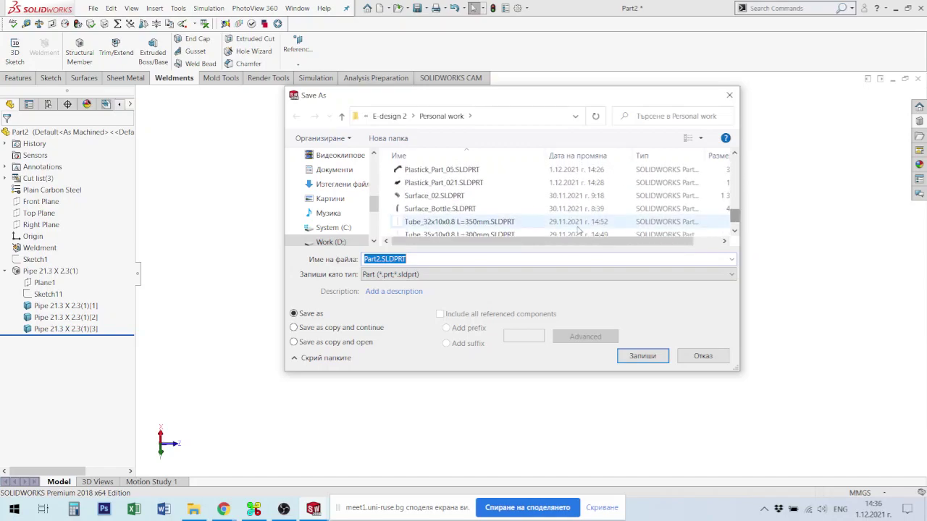
type("Frame_")
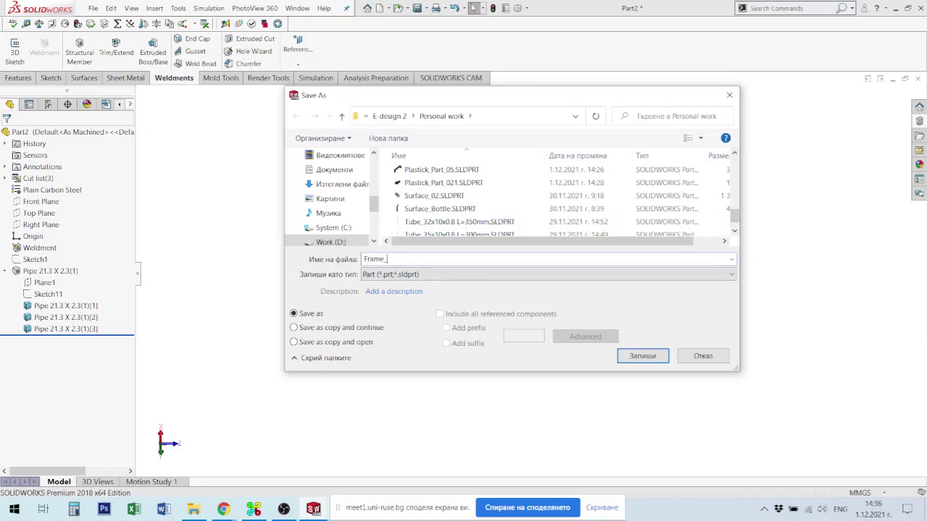
type("02")
left_click(642, 355)
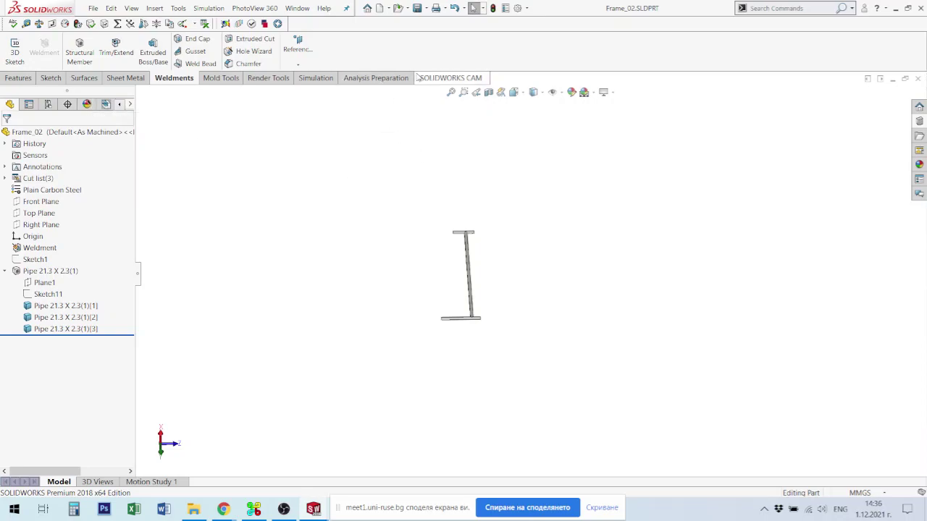
Colour the whole part's carbon steel appearance with the saturated orange from the standard swatches
middle_click_drag(507, 268, 542, 302)
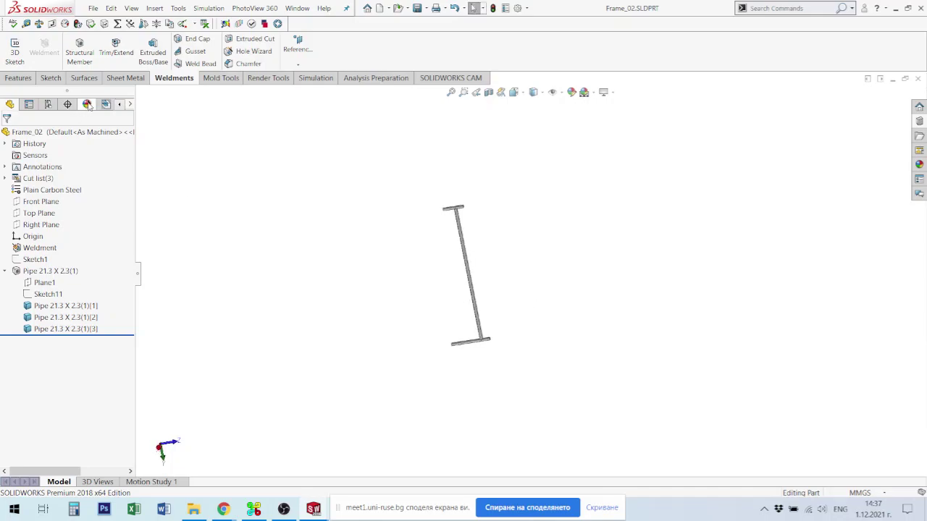
left_click(62, 134)
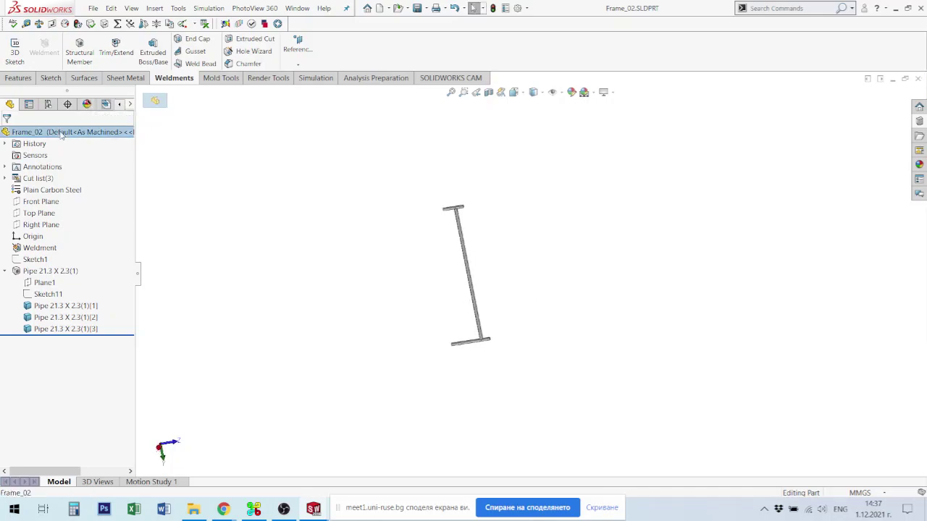
left_click(572, 93)
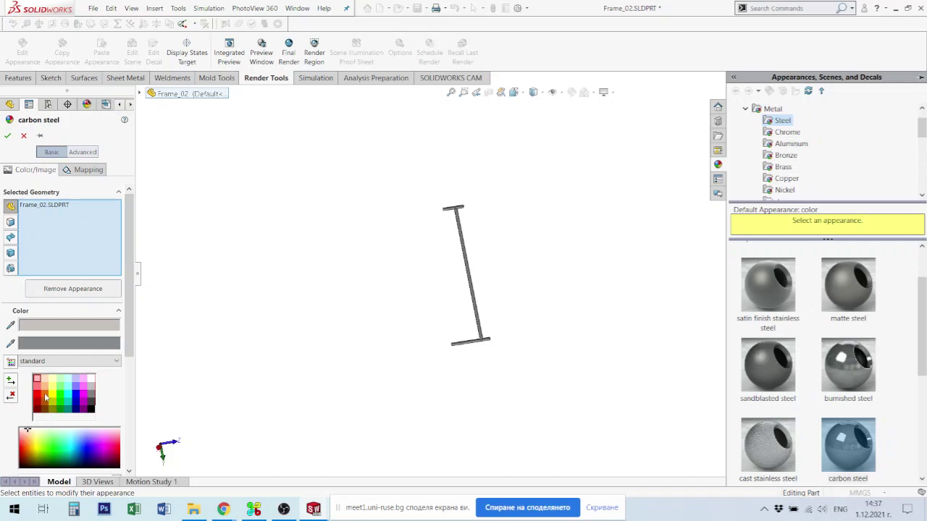
left_click(46, 396)
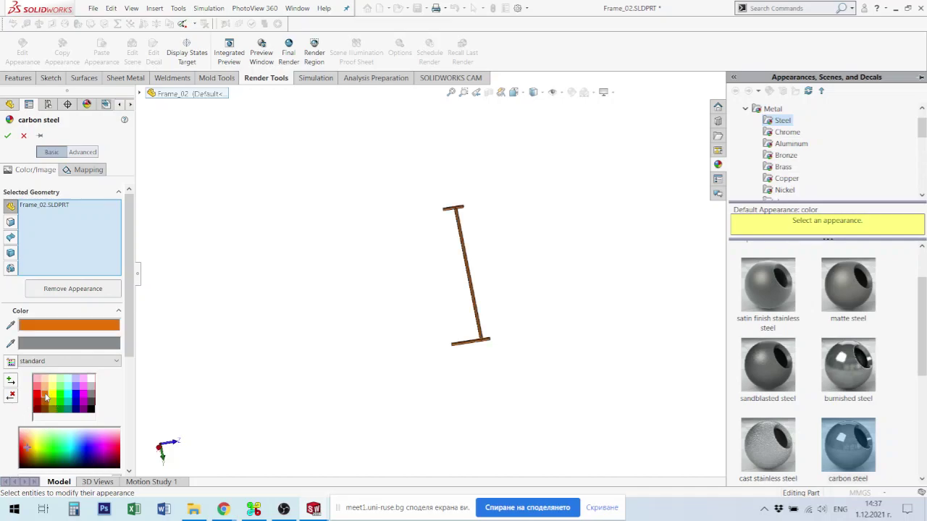
left_click(45, 388)
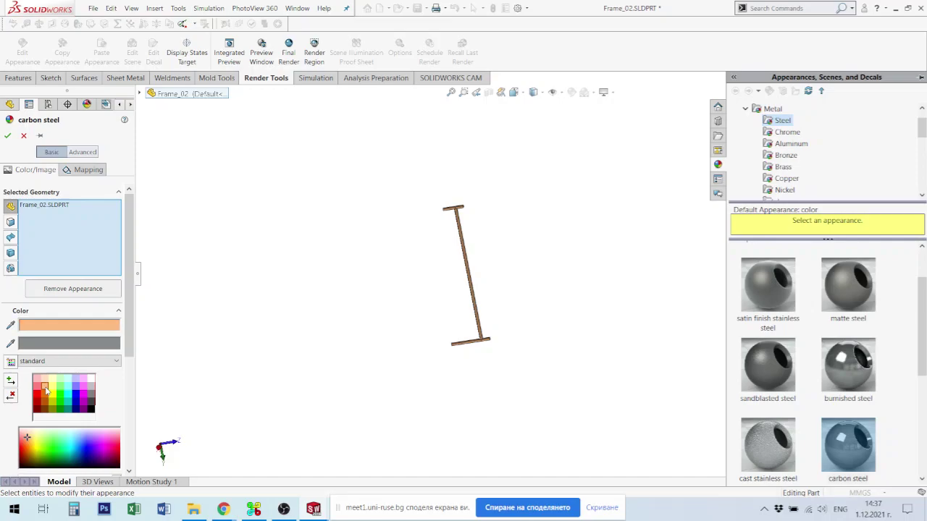
left_click(46, 397)
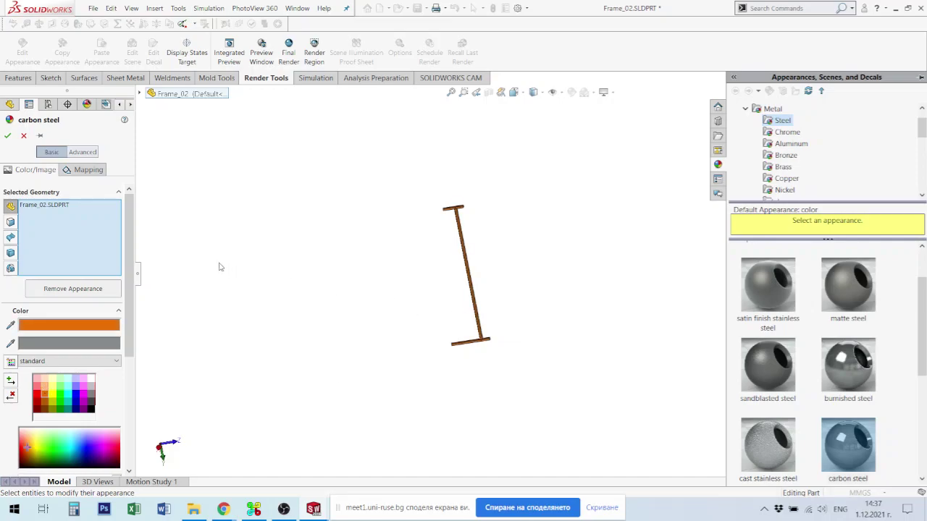
left_click(8, 136)
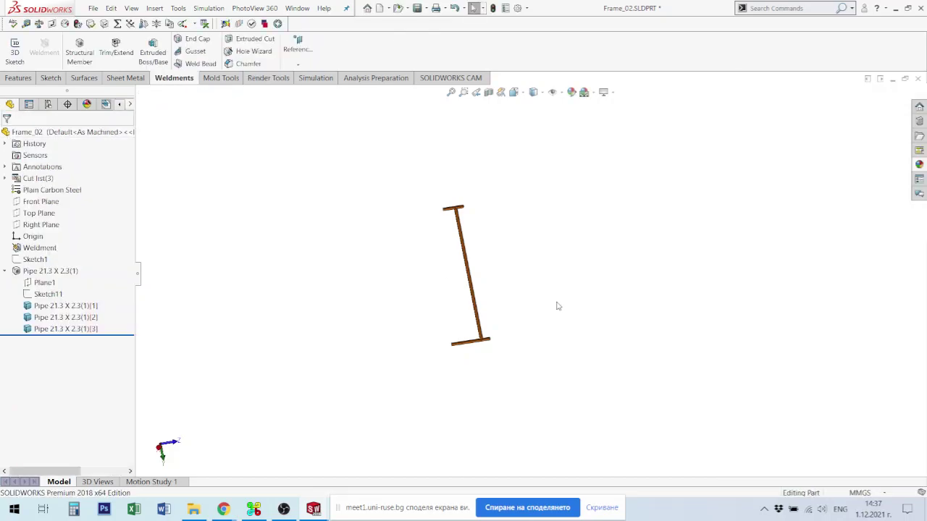
Save the changes to the recoloured Frame_02 part
scroll(533, 295, "down", 5)
middle_click_drag(441, 352, 361, 196)
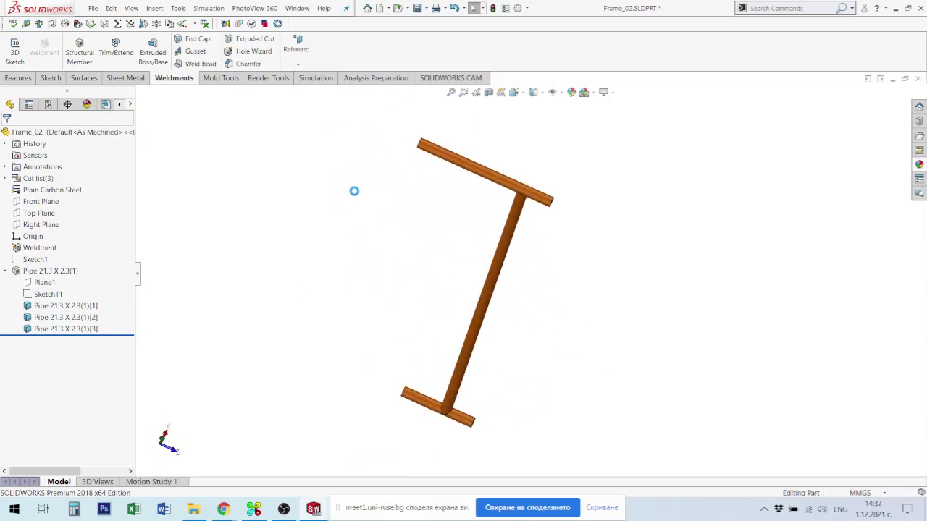
mouse_move(544, 257)
middle_mouse_down()
mouse_move(519, 231)
mouse_move(538, 246)
middle_mouse_up()
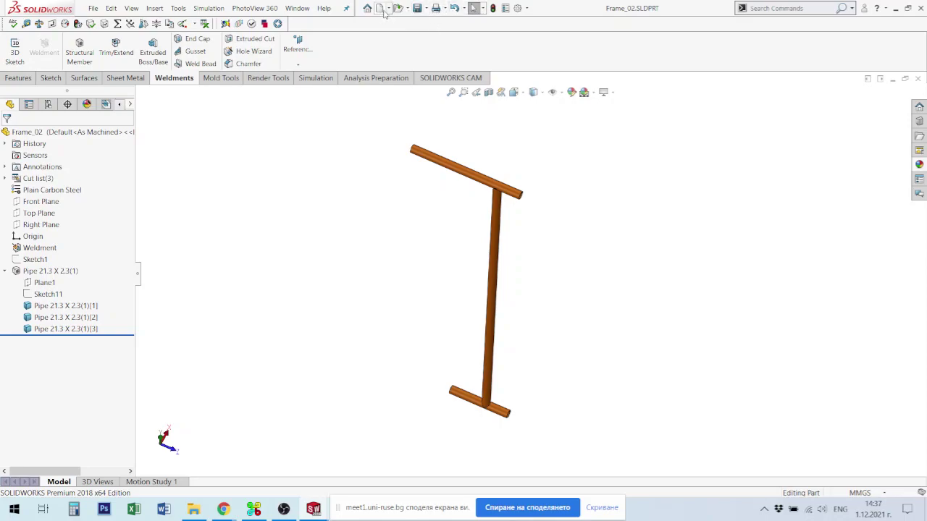
middle_click_drag(456, 186, 487, 234)
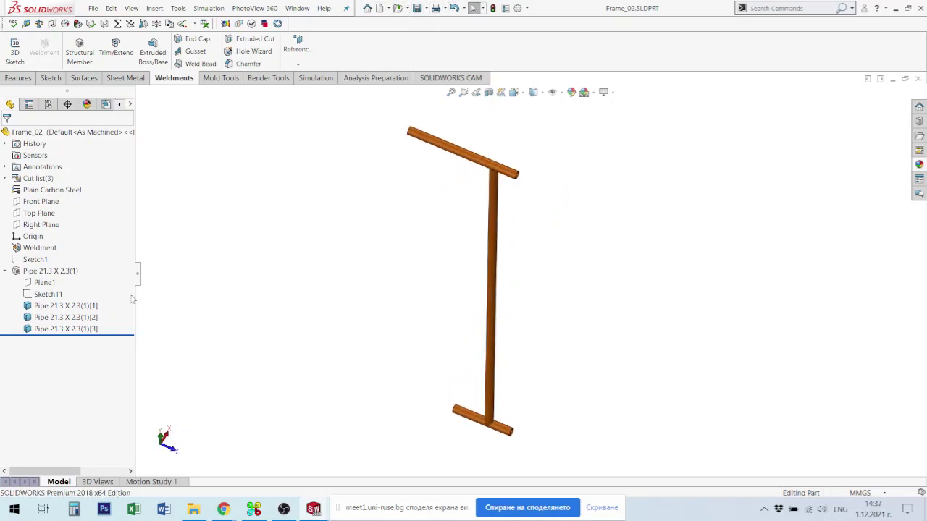
Sketch a vertical construction line on the Front Plane from the upper cross pipe's centre down to the origin
left_click(37, 202)
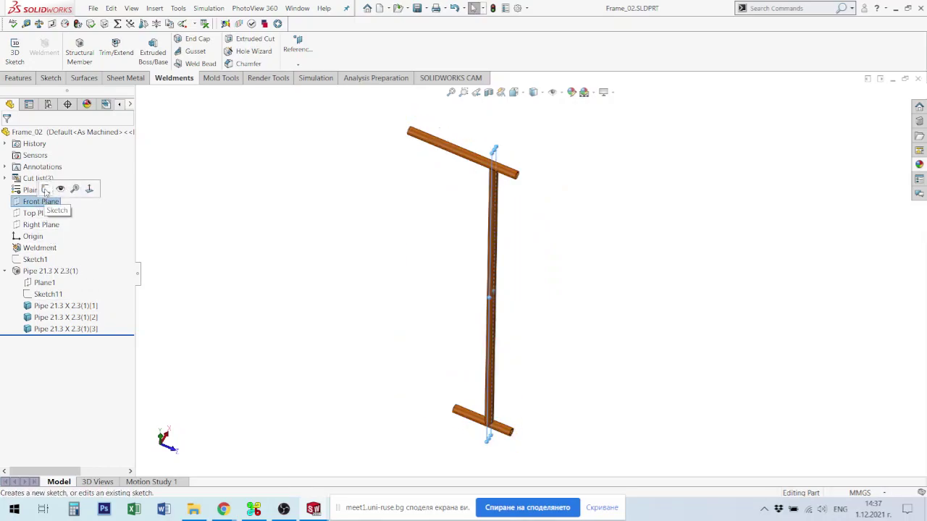
left_click(45, 189)
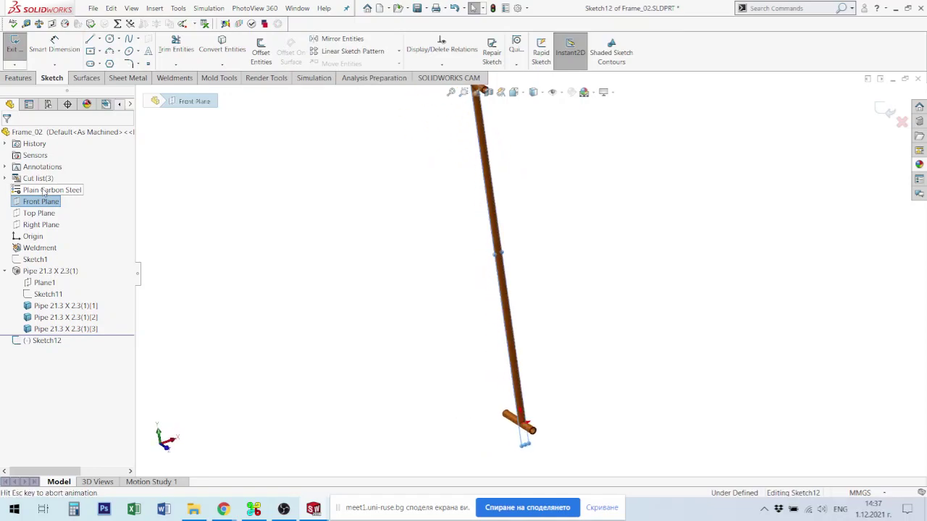
left_click(591, 279)
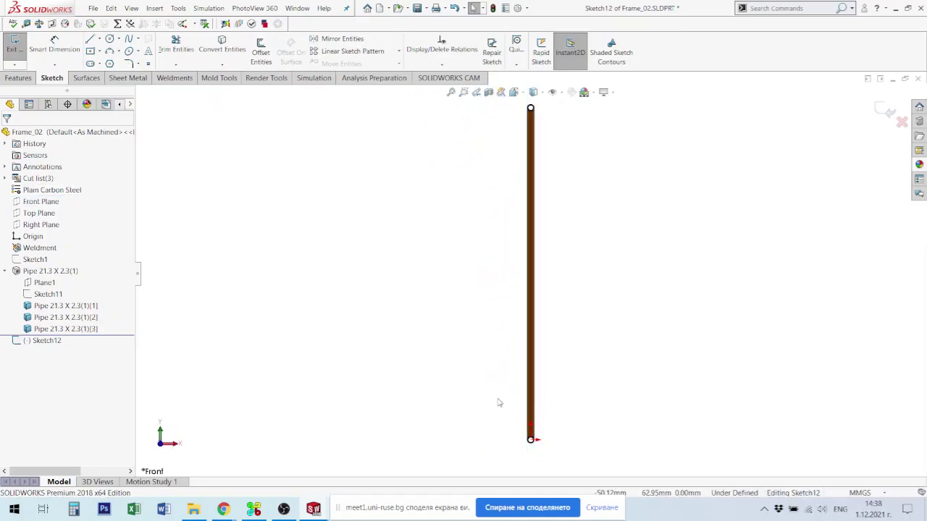
right_click_drag(532, 158, 543, 79)
scroll(535, 128, "down", 6)
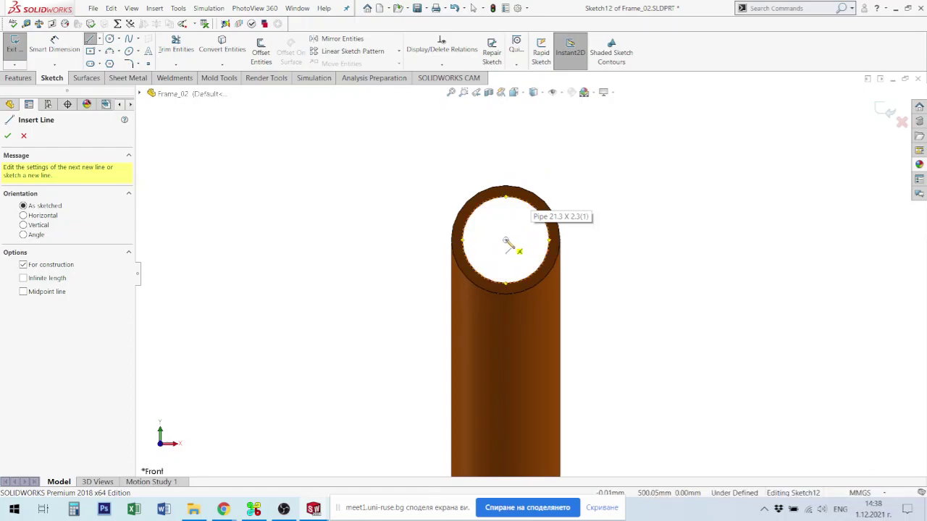
left_click(507, 242)
scroll(558, 337, "up", 5)
scroll(568, 346, "up", 5)
scroll(512, 311, "down", 8)
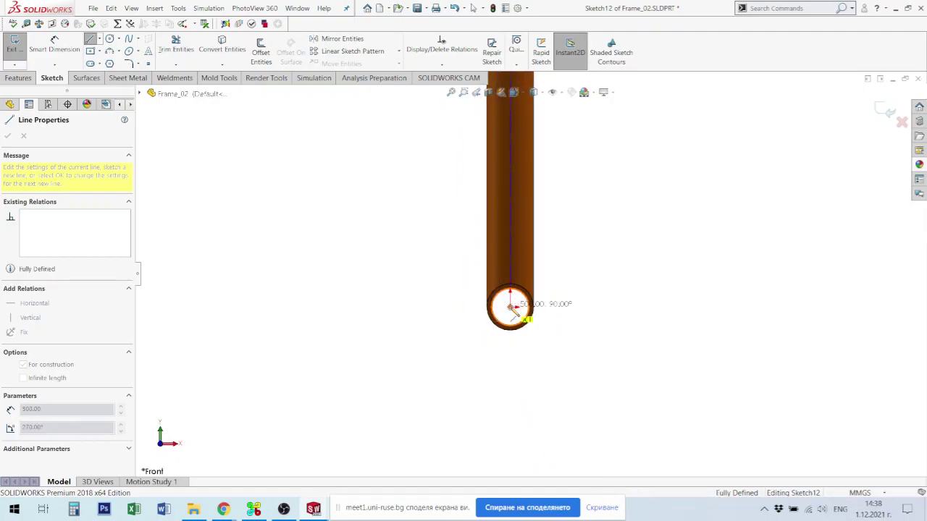
double_click(510, 307)
key("Escape")
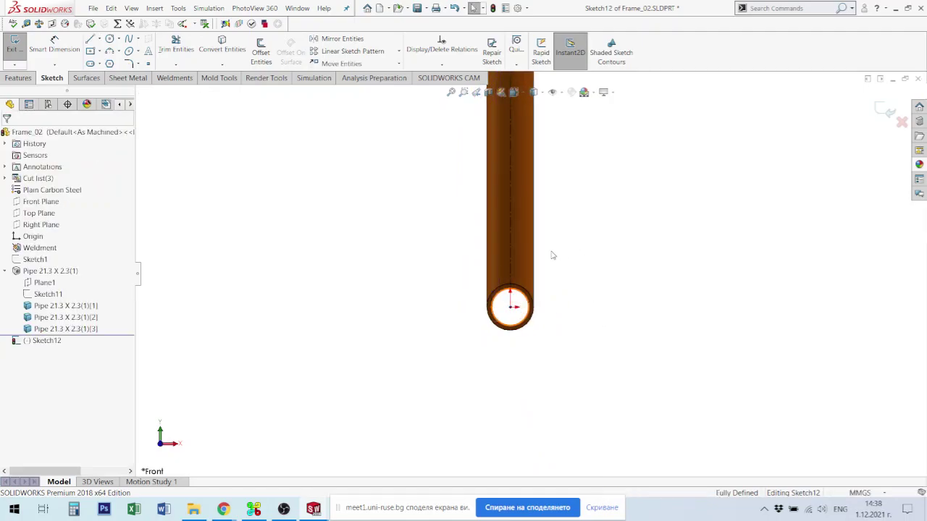
Draw a circle about 18 mm in diameter centred on the midpoint of the vertical construction line
key("c")
scroll(554, 253, "up", 12)
scroll(547, 158, "down", 4)
scroll(512, 297, "down", 5)
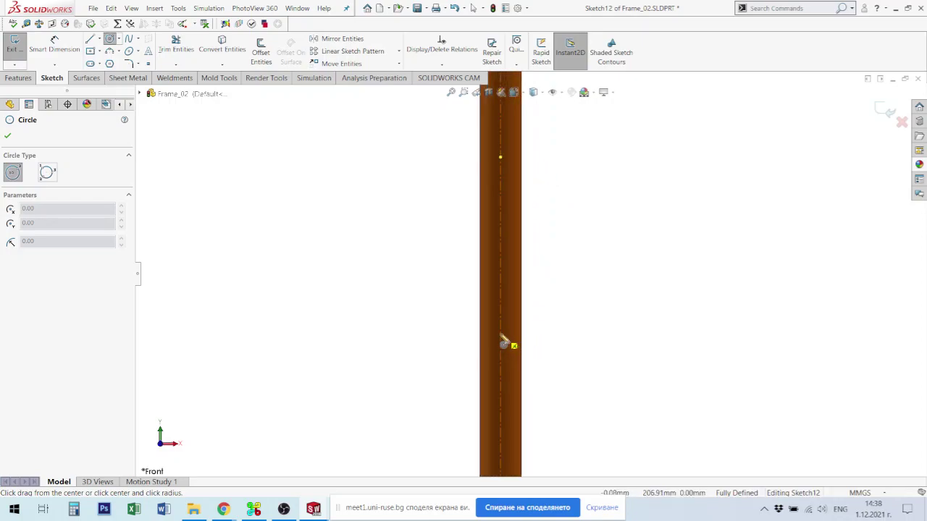
left_click(500, 157)
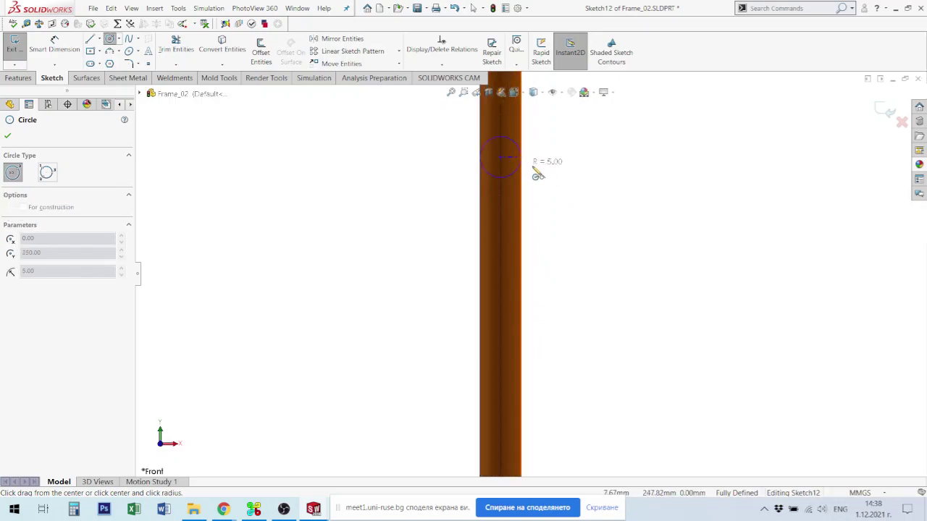
left_click(538, 172)
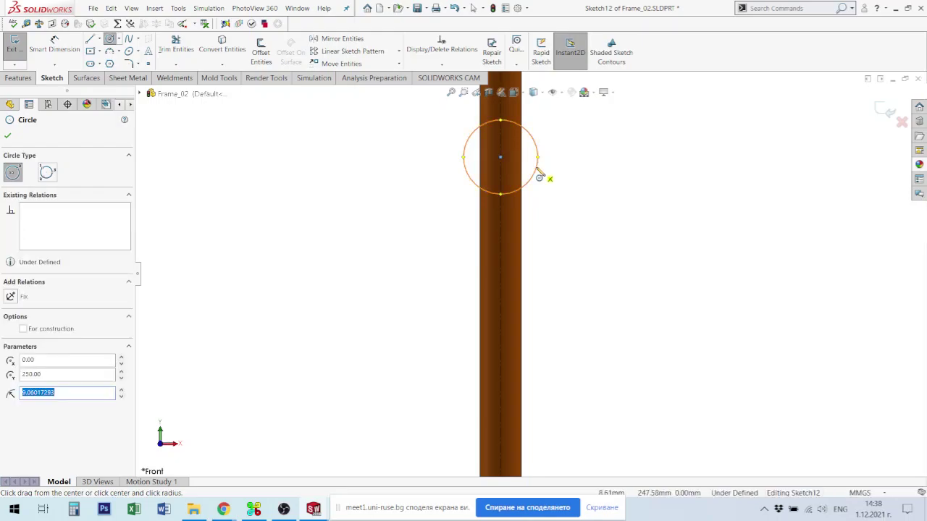
key("Escape")
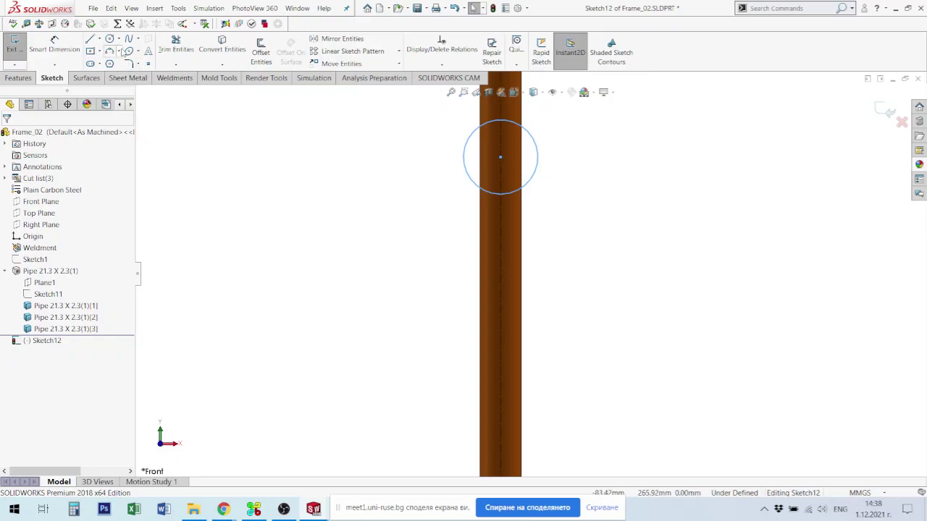
Dimension the circle on the vertical pipe with a diameter of 6.2 mm
left_click(55, 45)
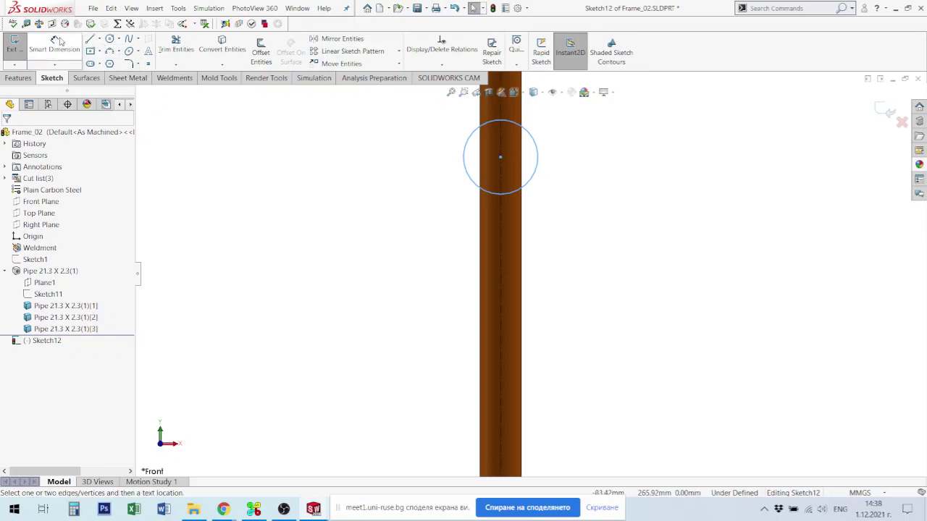
left_click(533, 140)
left_click(605, 120)
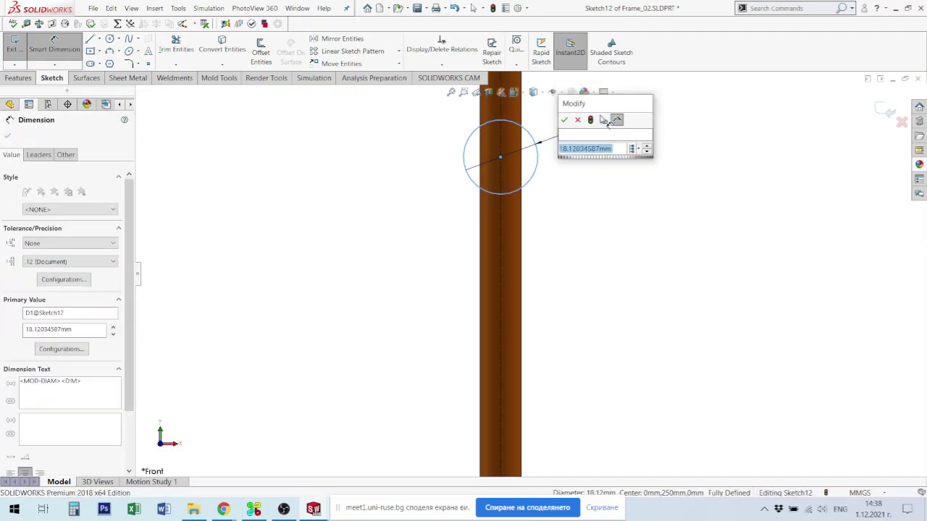
type("62")
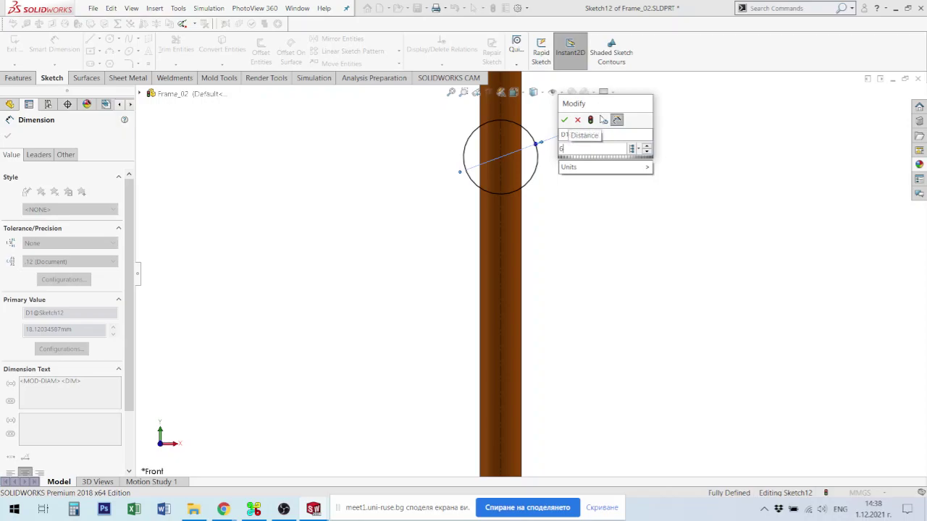
key("Return")
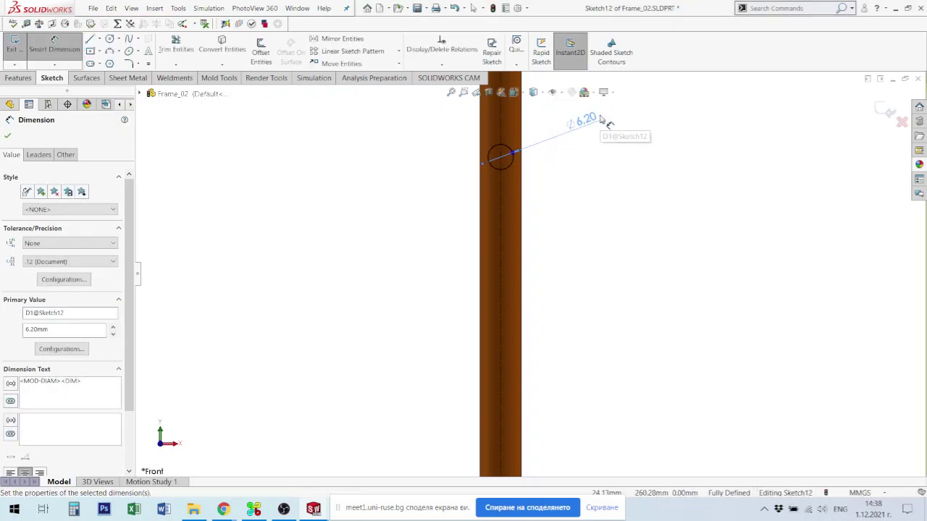
Start an extruded cut from the circle sketched on the vertical pipe
left_click(19, 78)
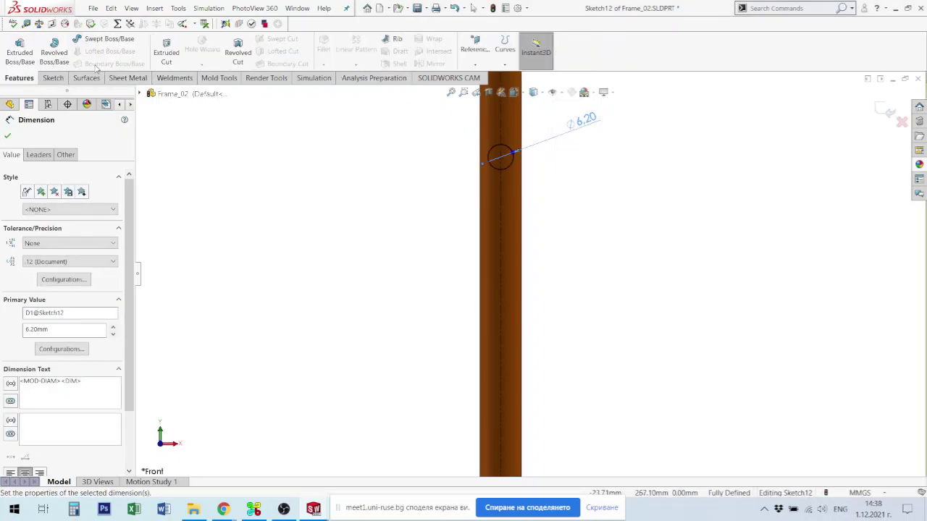
left_click(167, 45)
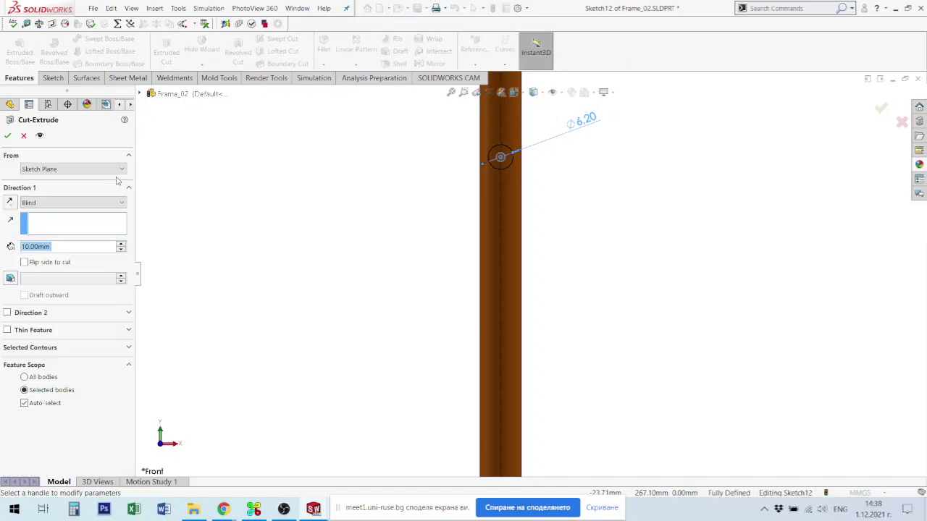
Cut the 6.20 mm diameter circle into the long pipe as a Mid Plane extruded cut
left_click(75, 203)
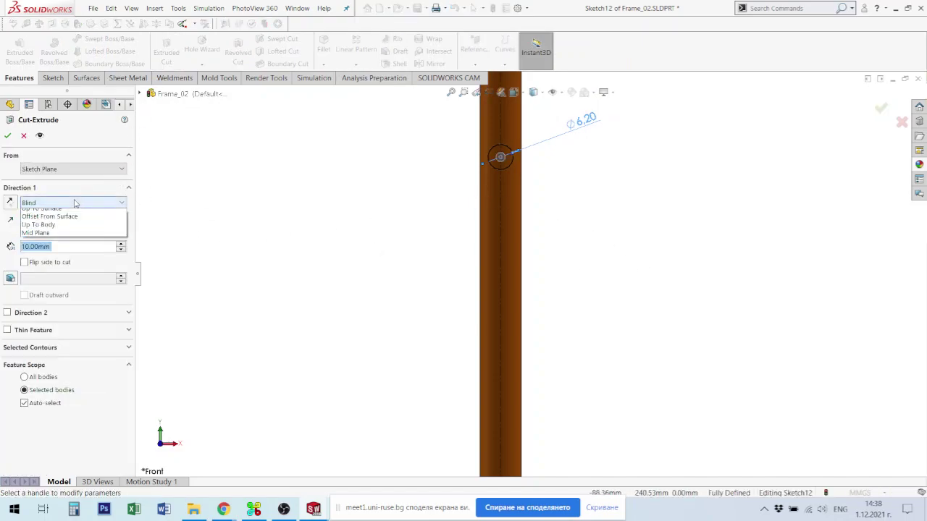
left_click(69, 281)
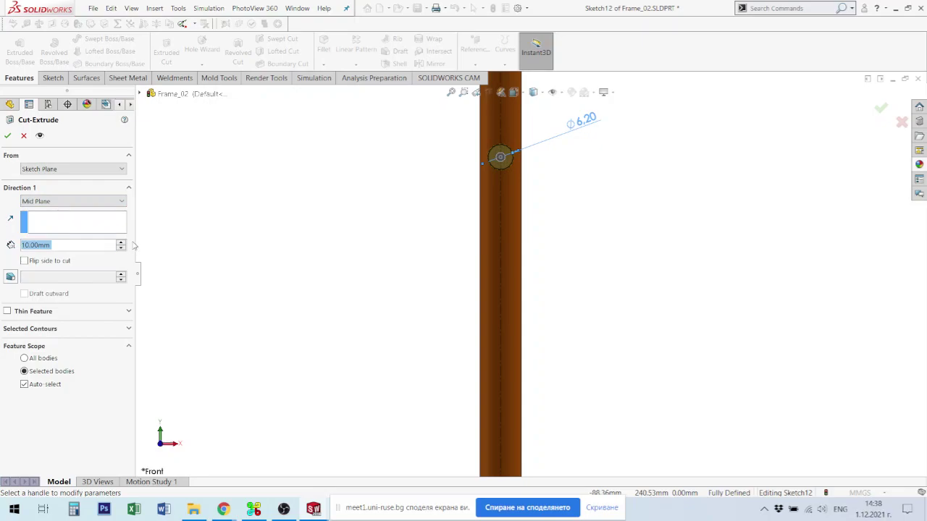
scroll(526, 267, "up", 3)
middle_click_drag(501, 278, 590, 292)
left_click(8, 137)
scroll(540, 238, "down", 2)
middle_click_drag(536, 236, 486, 232)
left_click(631, 267)
scroll(520, 275, "down", 1)
middle_click_drag(520, 274, 526, 255)
scroll(533, 279, "up", 6)
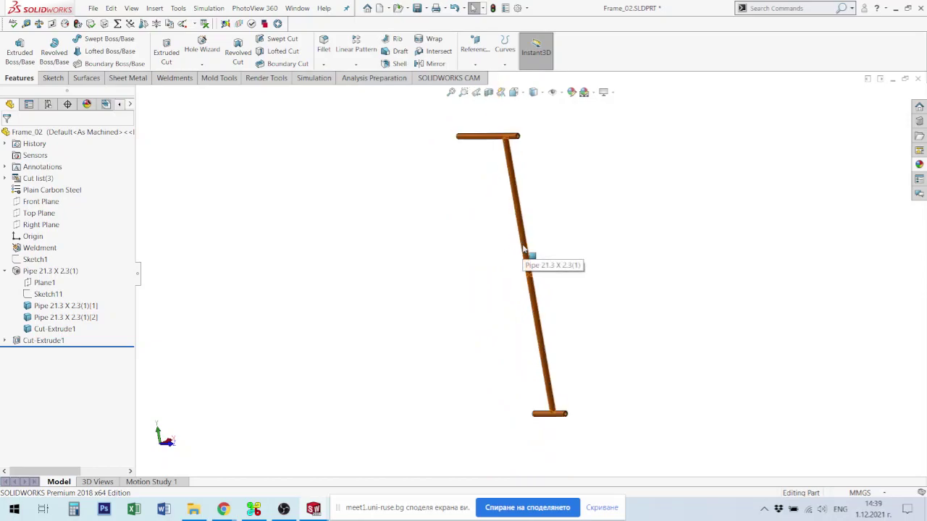
Save the finished Frame_02 part, and save it again under the new name Frame_03
key("ctrl+s")
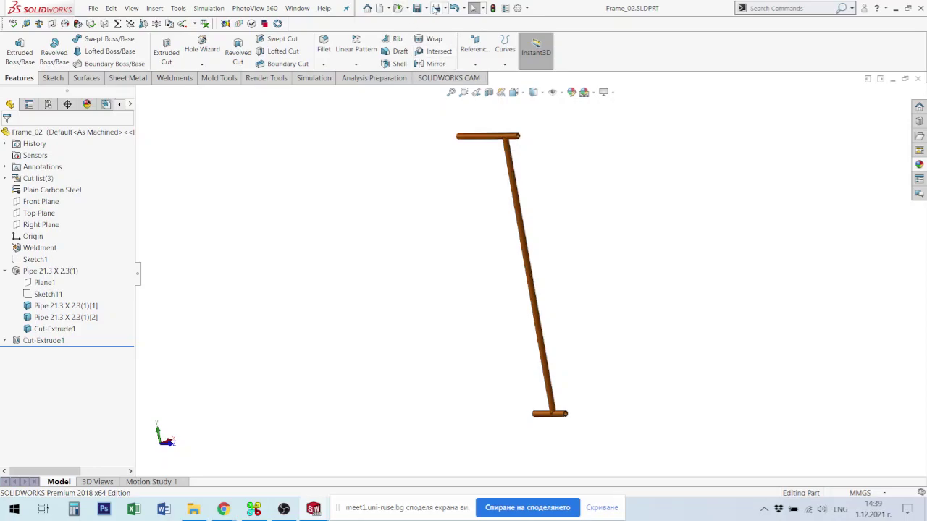
left_click(428, 9)
left_click(438, 34)
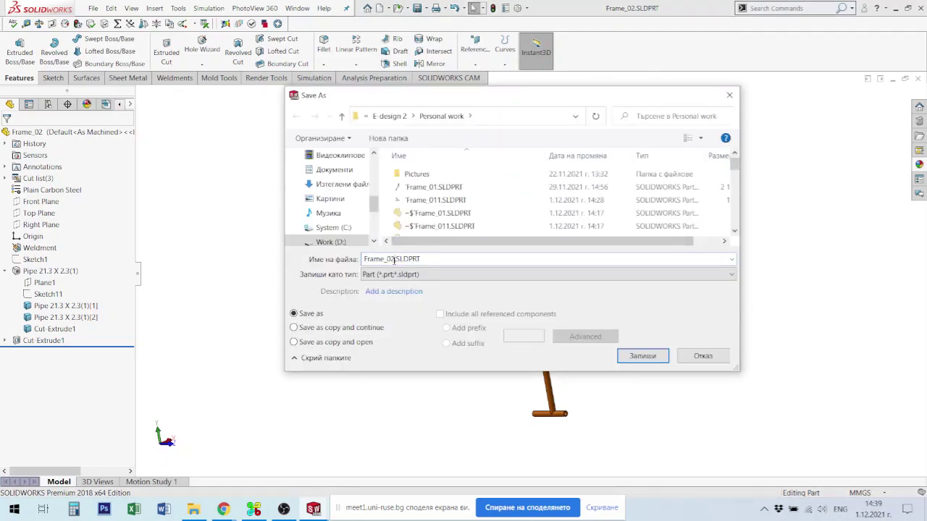
left_click(650, 352)
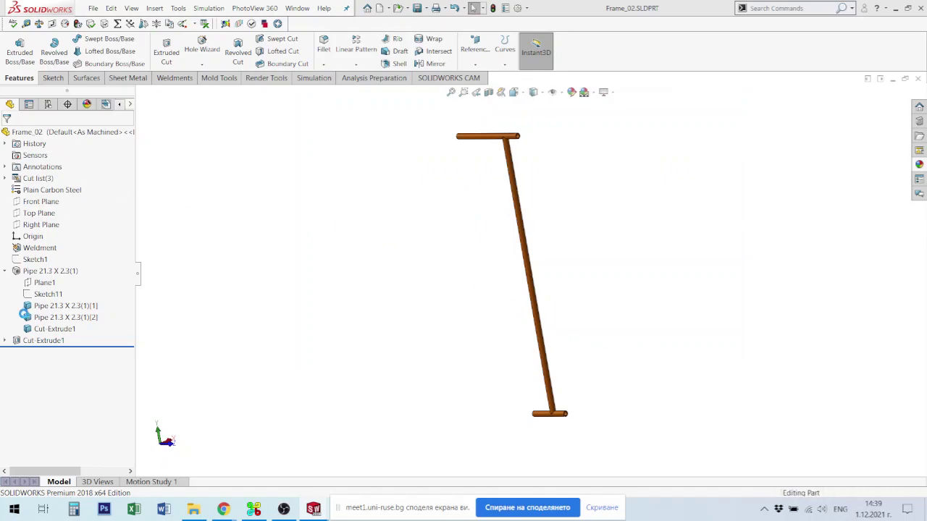
Open Sketch1 for editing and delete the 30 mm dimension that positions the upper cross line on the long line
left_click(35, 259)
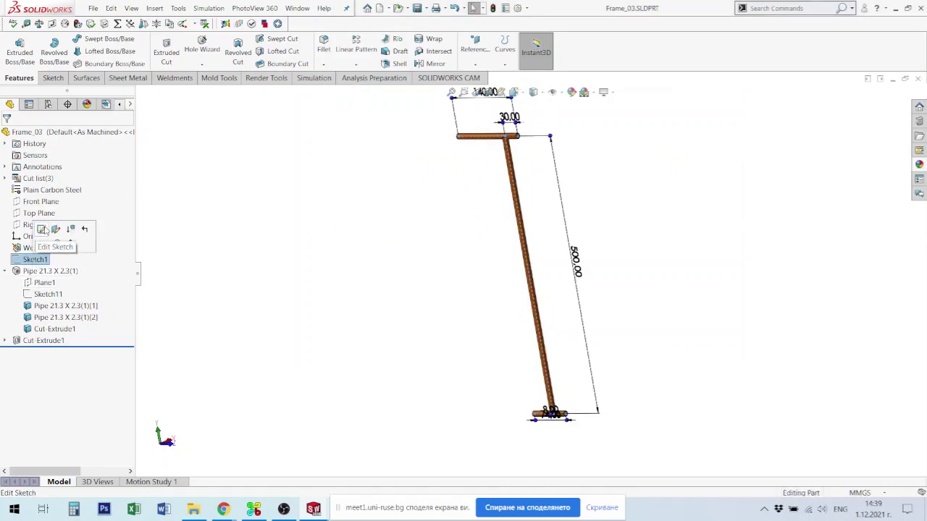
left_click(44, 232)
scroll(528, 129, "down", 2)
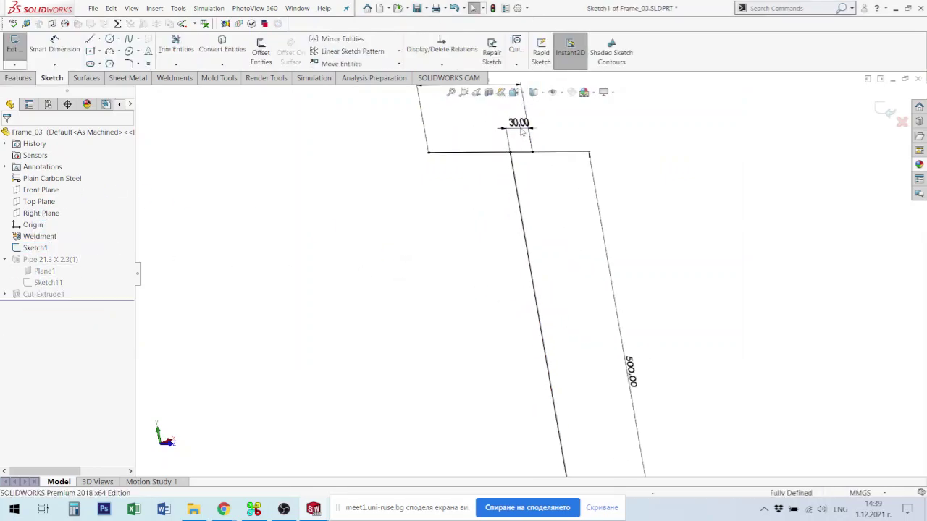
left_click(519, 124)
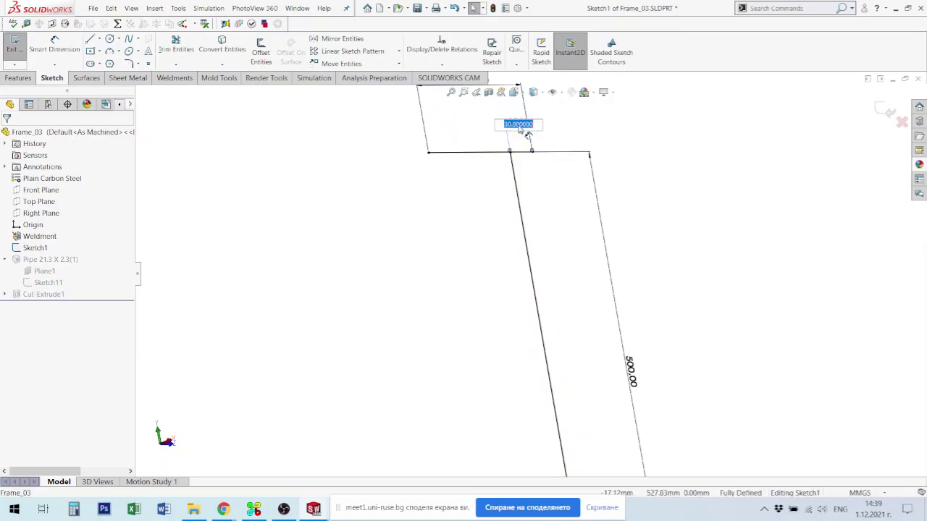
left_click(637, 126)
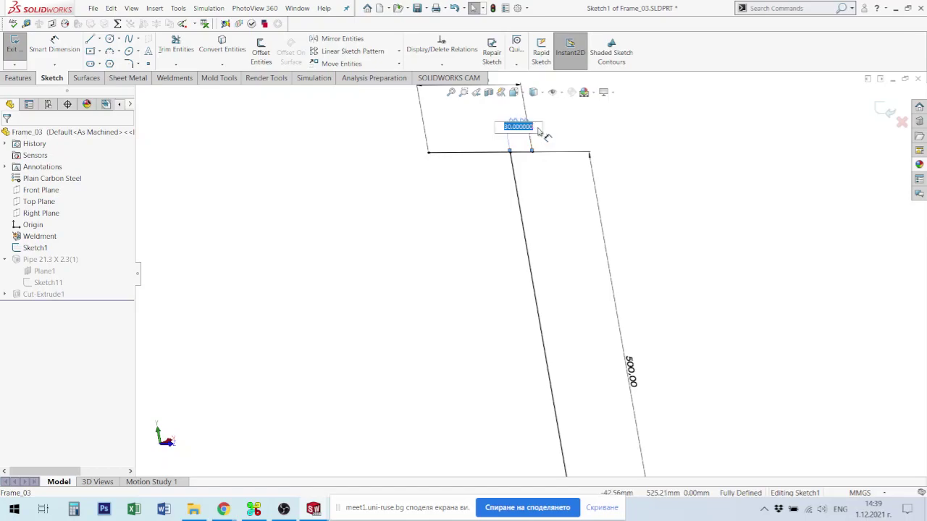
left_click(530, 144)
left_click(520, 124)
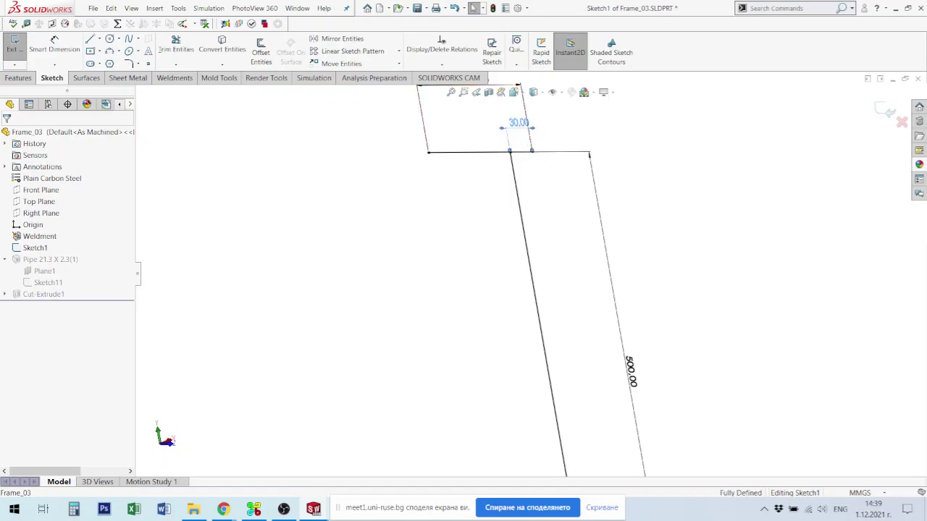
left_click(561, 144)
left_click(519, 124)
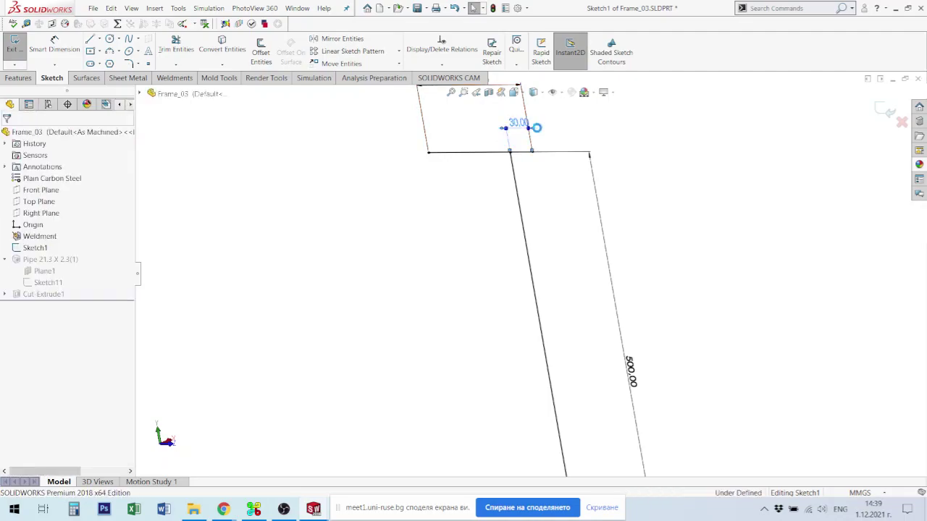
key("Delete")
Dimension the opposite end of the upper cross line 30 mm from the long line, and exit the sketch
right_click_drag(436, 102, 437, 75)
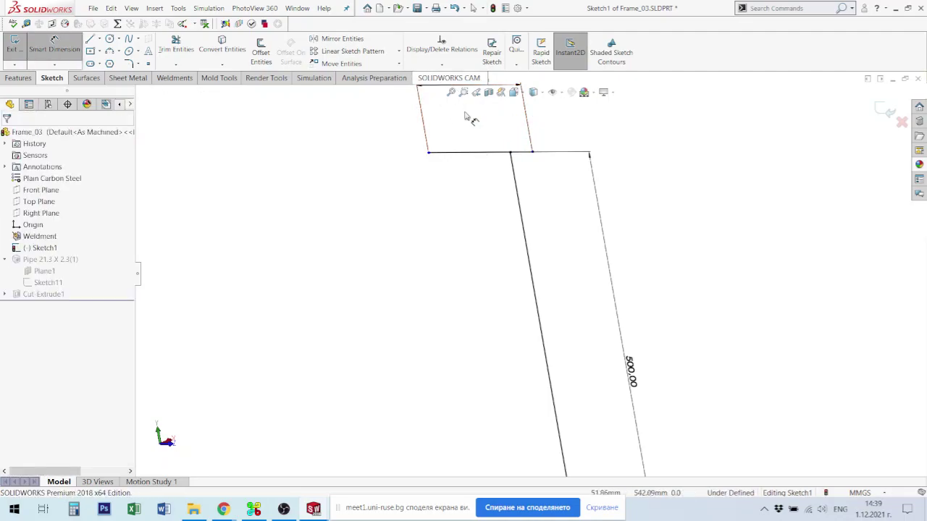
left_click(518, 183)
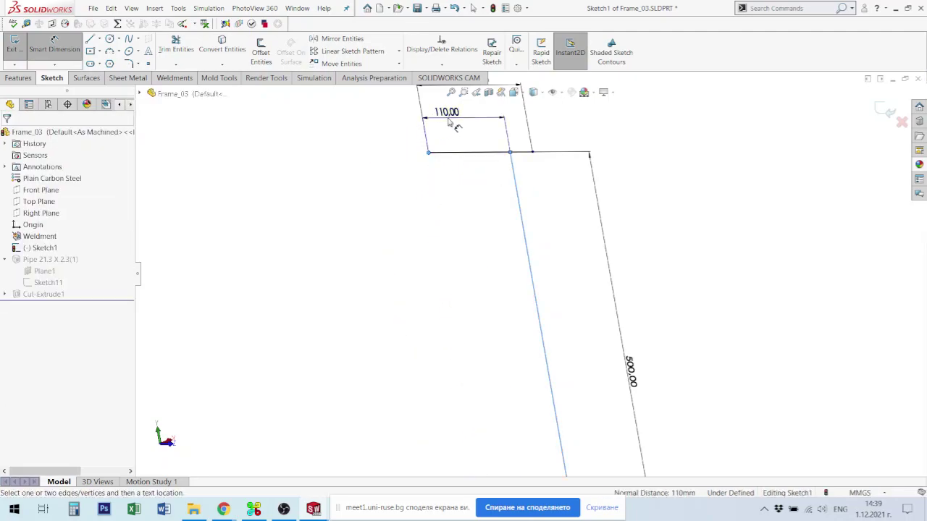
left_click(453, 123)
type("30")
key("Return")
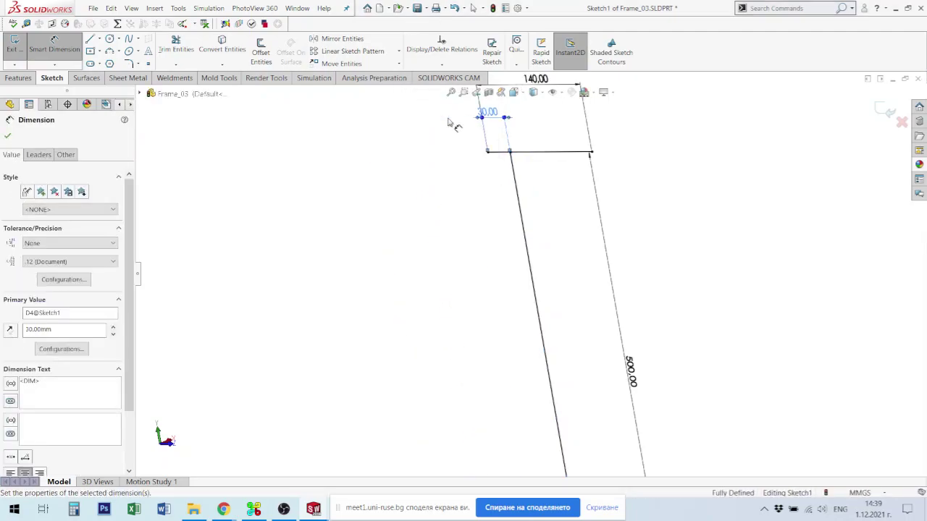
left_click(884, 113)
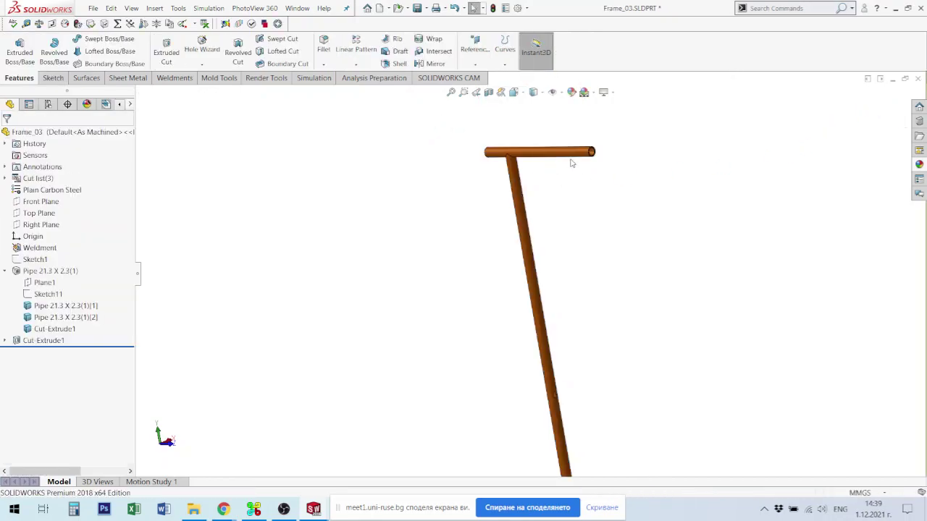
Check the rebuilt frame, save Frame_03, and open the recent Frame_02 part
scroll(585, 310, "up", 3)
middle_click_drag(562, 265, 586, 266)
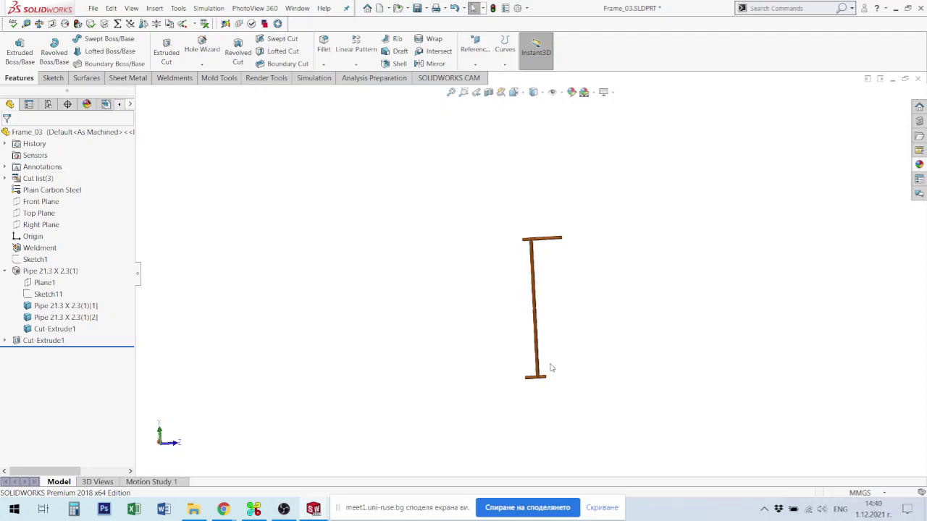
scroll(530, 386, "down", 3)
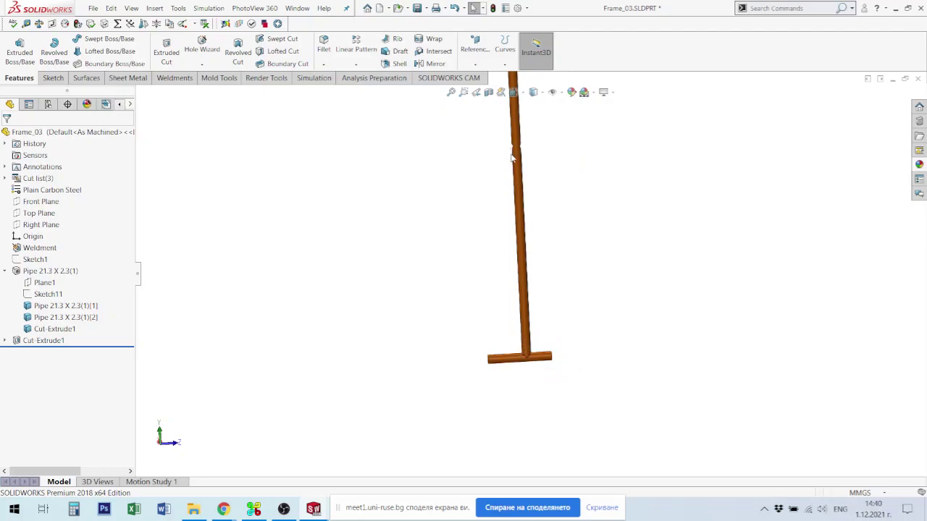
scroll(563, 234, "up", 5)
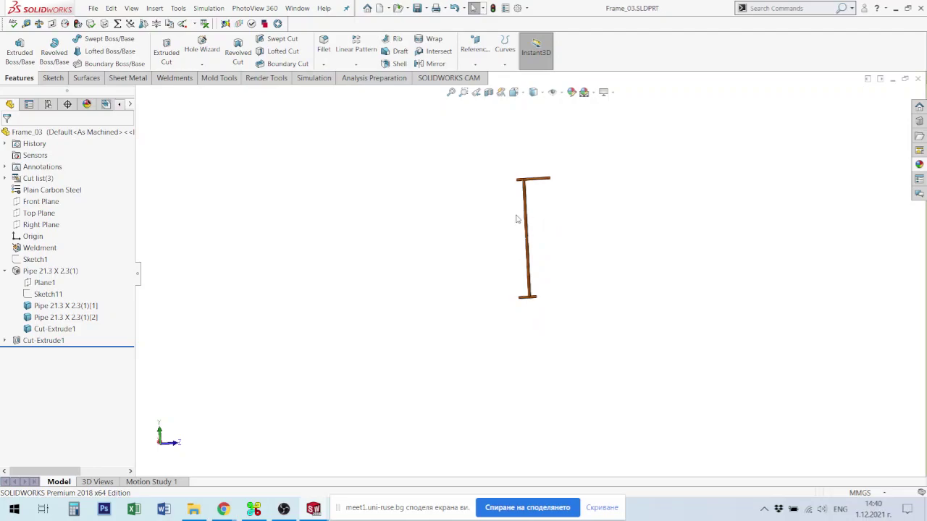
key("r")
left_click(377, 198)
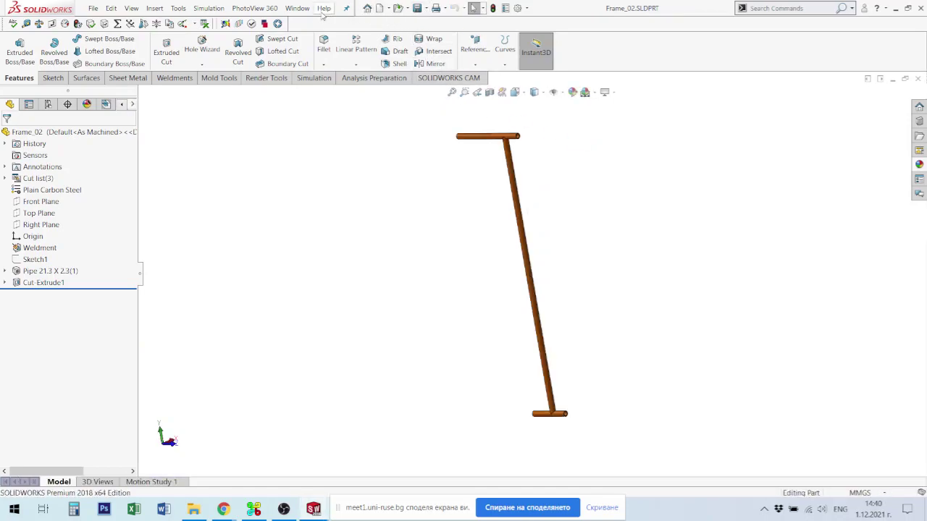
Close the Plastick_Part_05 document and switch to the Prohodilka assembly
left_click(298, 8)
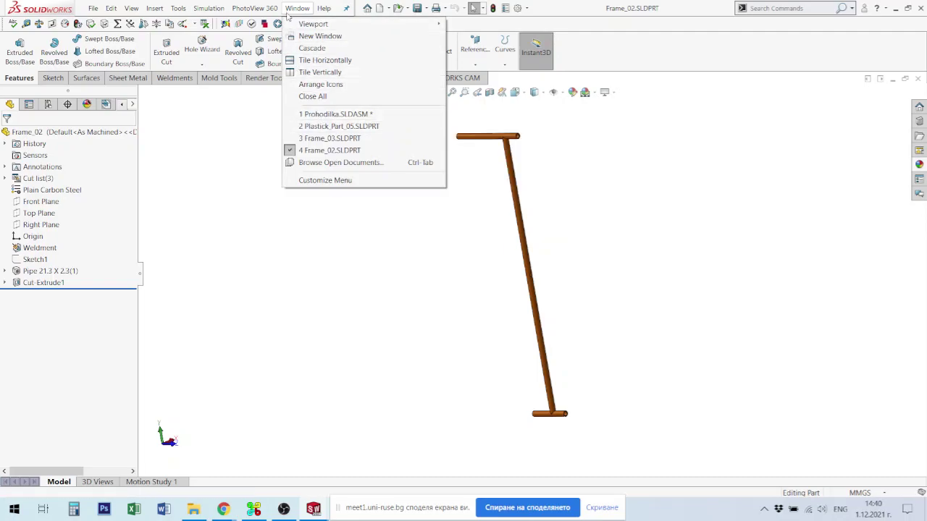
mouse_move(327, 118)
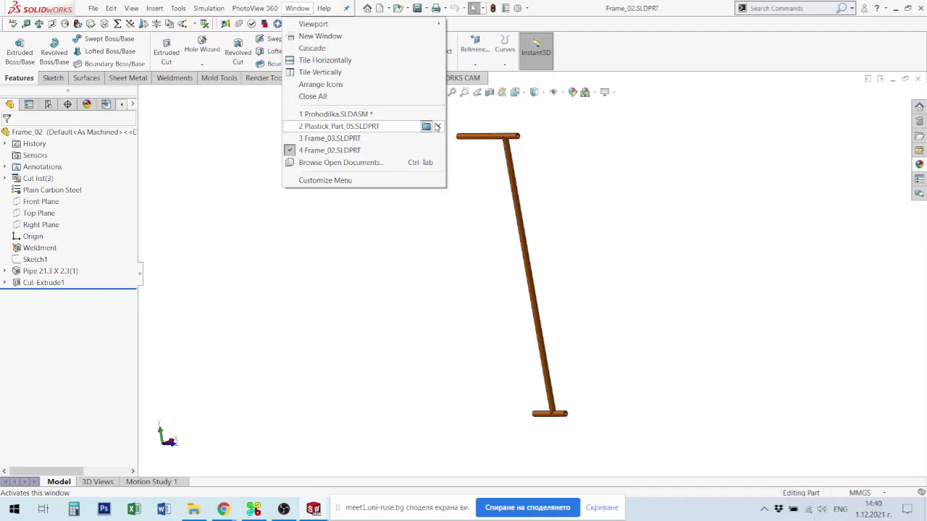
left_click(439, 128)
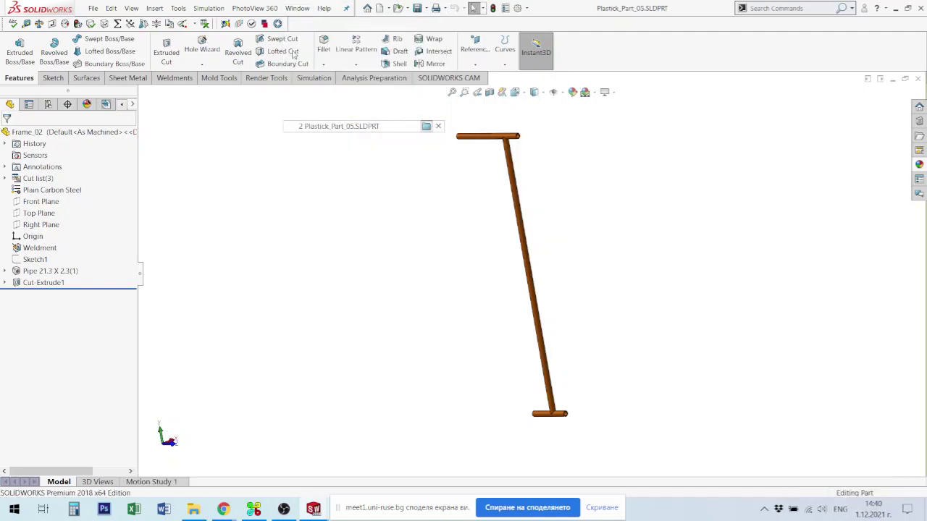
left_click(297, 8)
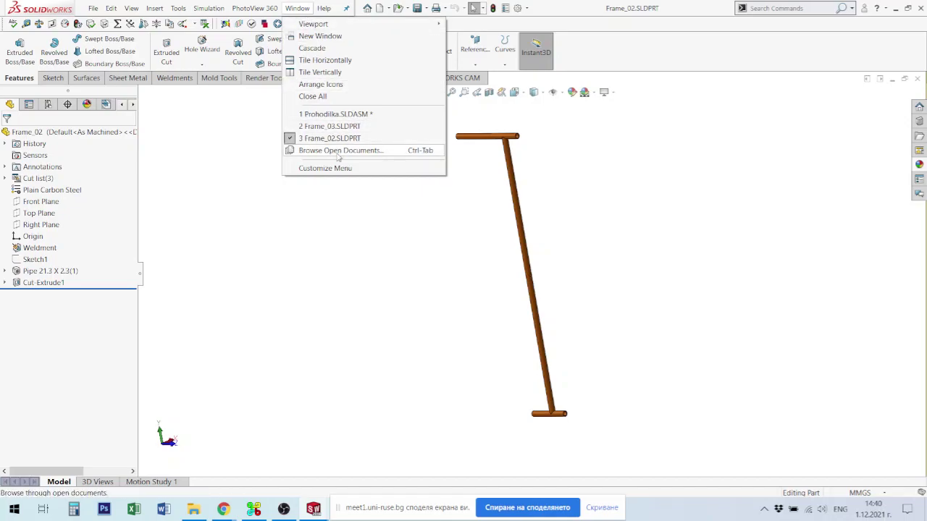
left_click(330, 117)
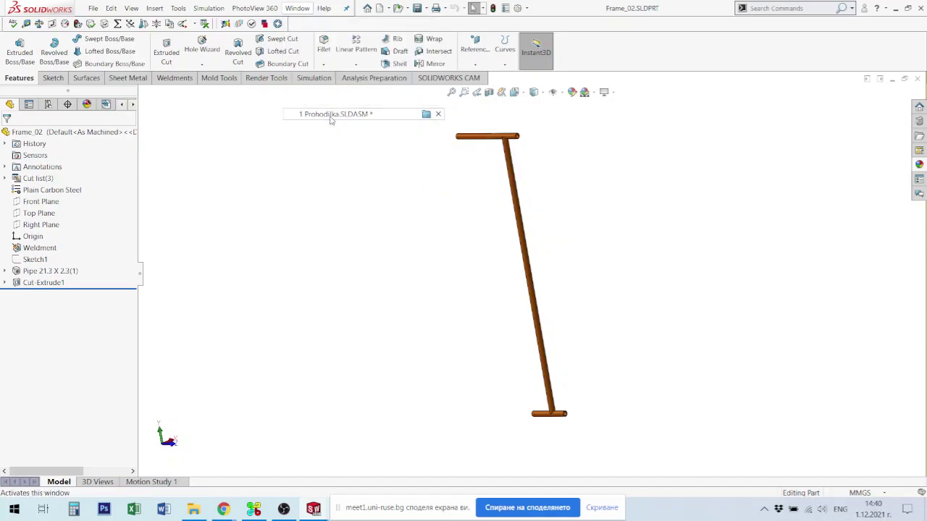
middle_click_drag(580, 297, 558, 269)
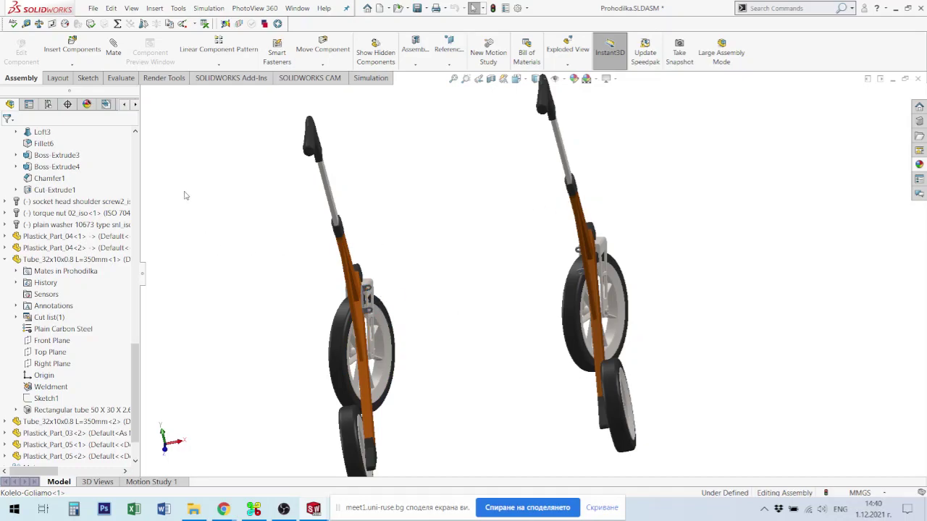
Insert Frame_02 and Frame_03 into the assembly, placing them side by side between the two wheeled sides
left_click(72, 50)
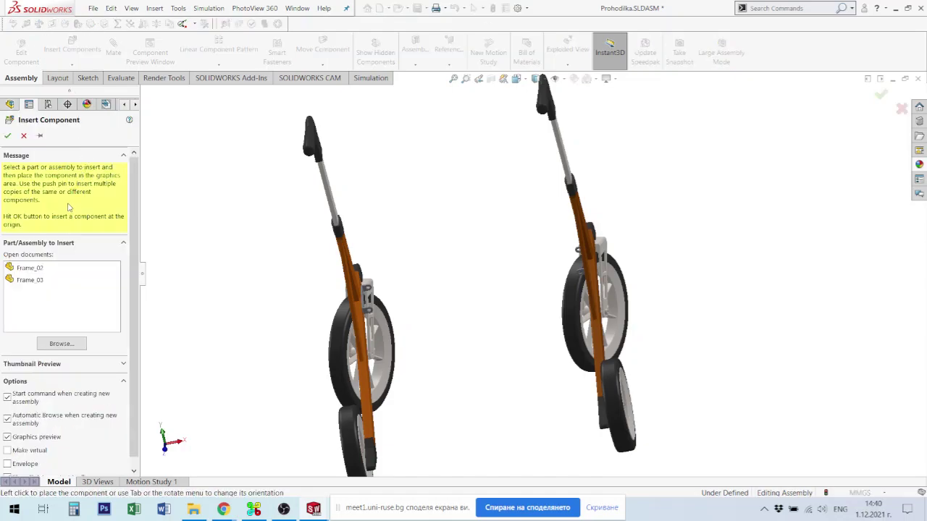
left_click(21, 269)
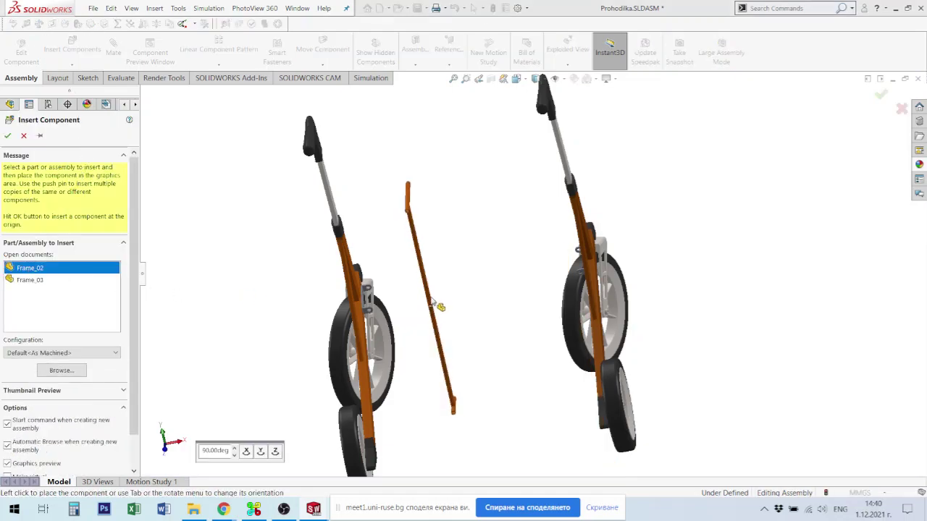
left_click(411, 266)
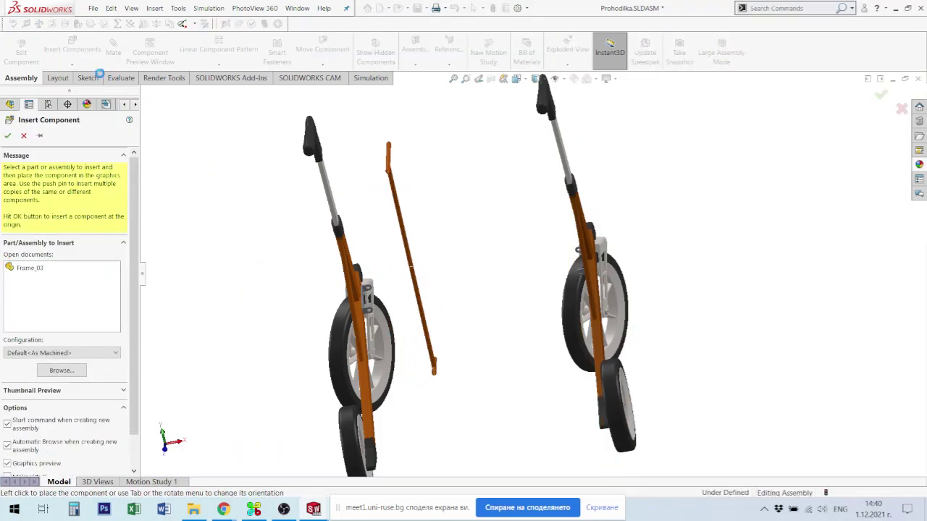
left_click(72, 50)
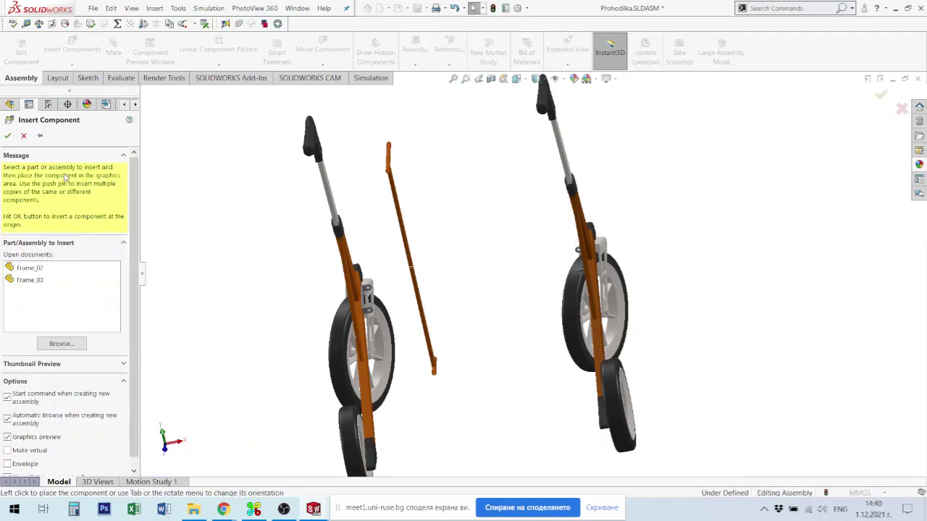
left_click(40, 285)
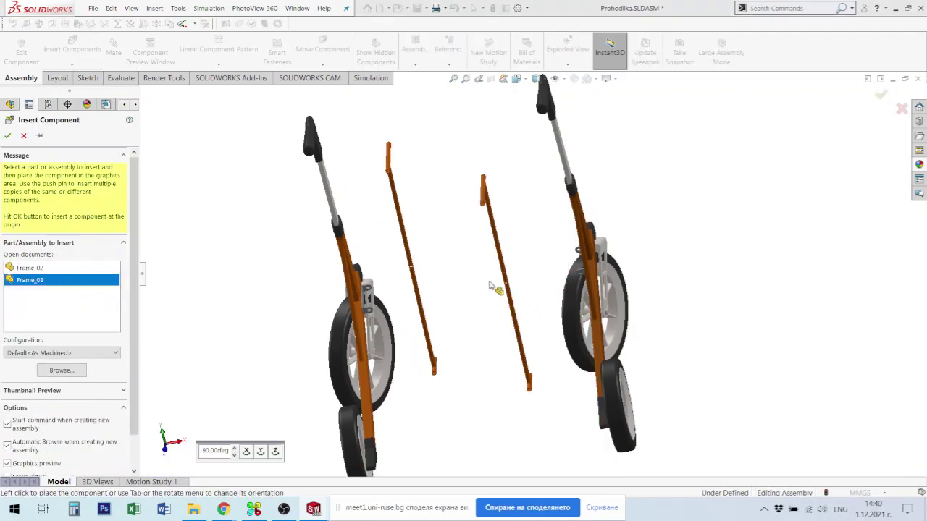
left_click(502, 291)
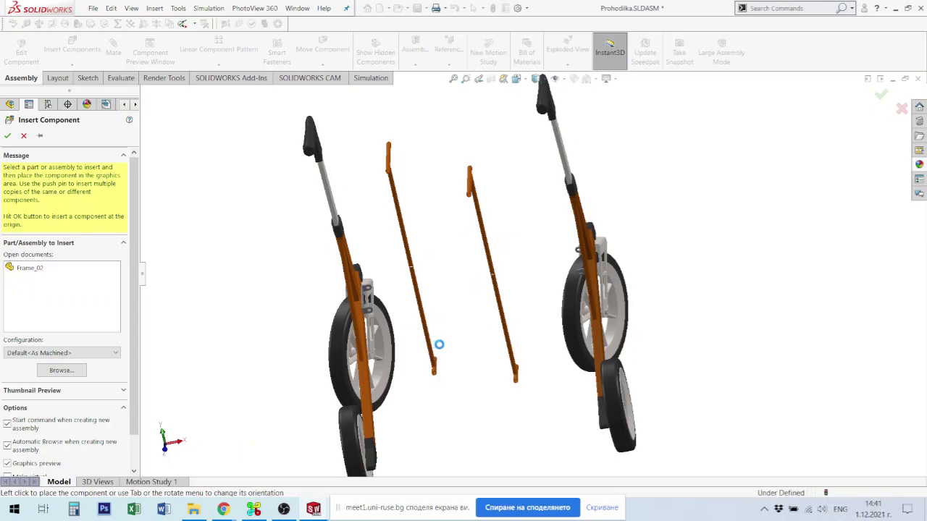
Add a concentric mate between the bore of Frame_02's lower cross pipe and the hole in the Plastick_Part_05 bracket lug
scroll(438, 346, "down", 3)
scroll(441, 350, "down", 1)
scroll(446, 314, "up", 4)
middle_click_drag(447, 314, 428, 289)
scroll(487, 283, "down", 3)
scroll(561, 358, "down", 6)
left_click(554, 344)
scroll(393, 257, "up", 3)
scroll(434, 214, "down", 5)
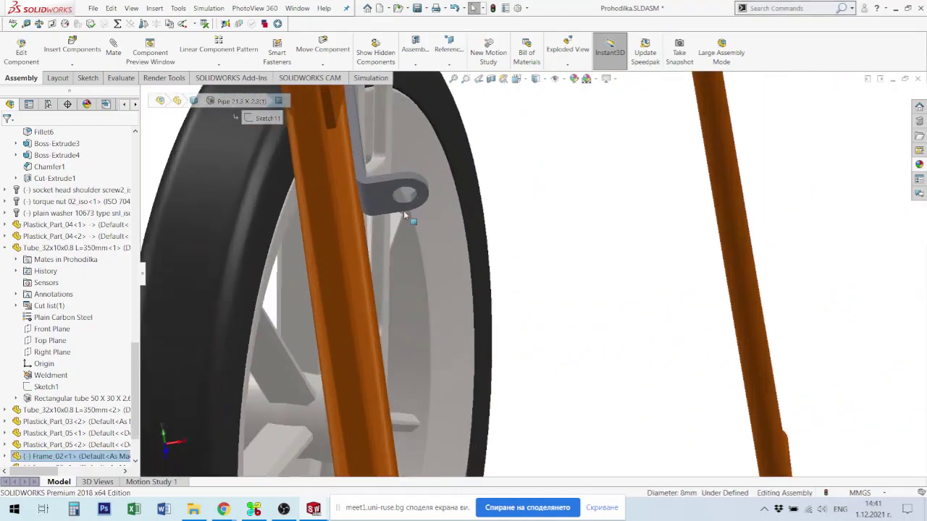
left_click(442, 207, "ctrl")
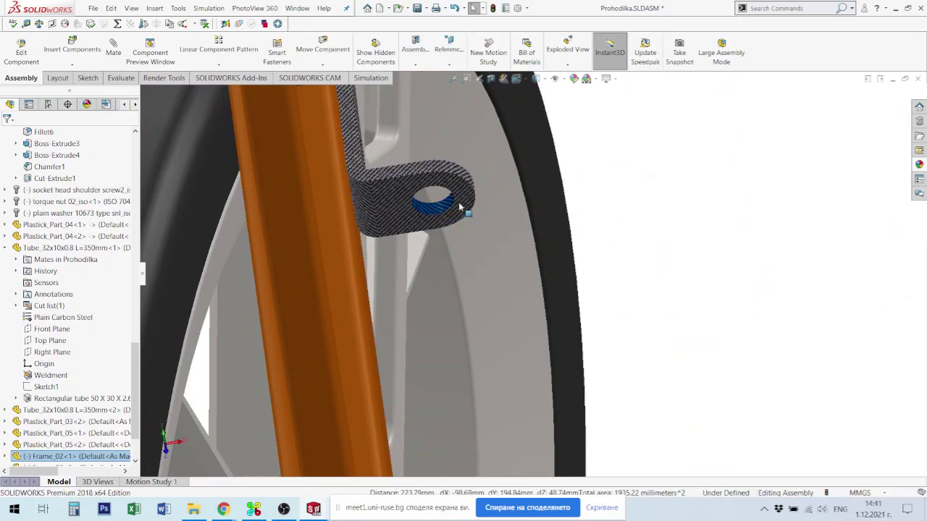
left_click(510, 202)
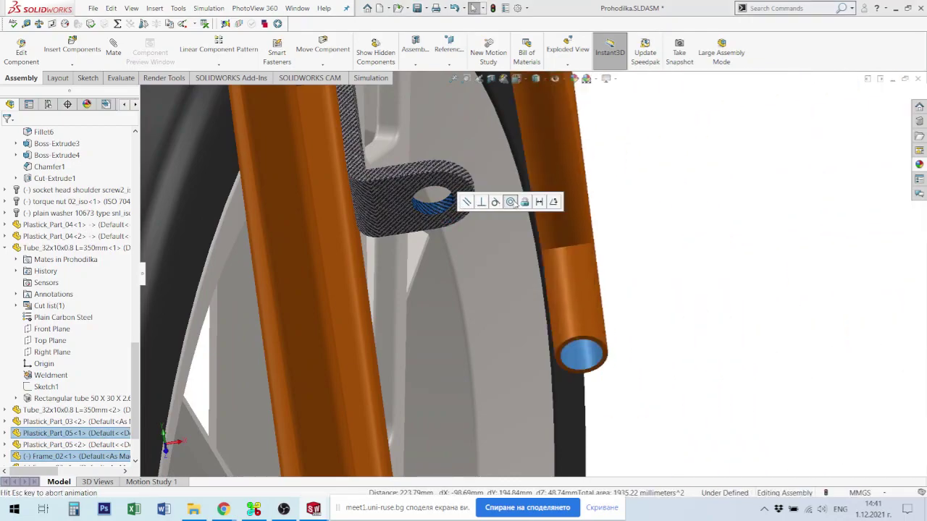
Add a coincident mate between the end face of Frame_02's lower cross pipe and the inner face of the Plastick_Part_05 bracket lug
scroll(446, 162, "up", 2)
middle_click_drag(448, 153, 483, 118)
scroll(484, 121, "down", 5)
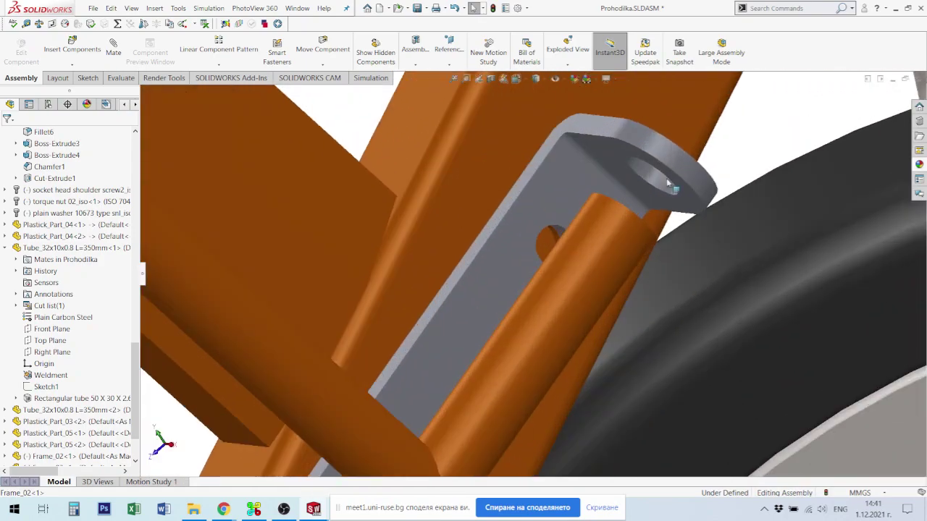
left_click(686, 197)
middle_click_drag(686, 197, 604, 262)
scroll(584, 167, "down", 4)
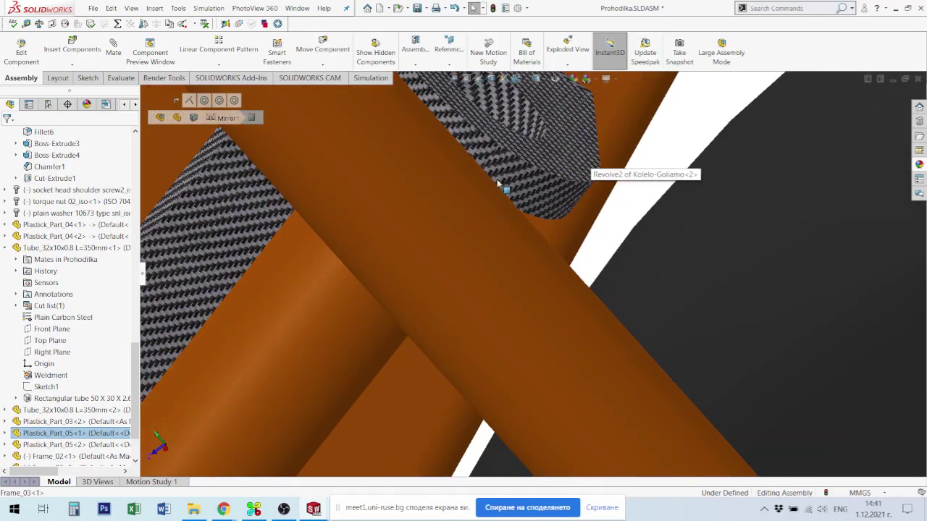
key("Tab")
middle_click_drag(500, 182, 485, 185)
left_click(493, 250, "ctrl")
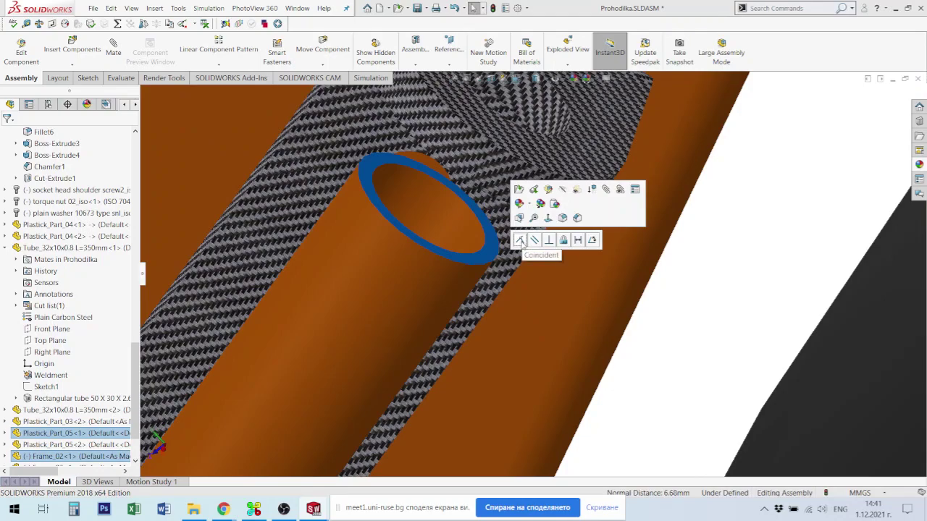
left_click(521, 242)
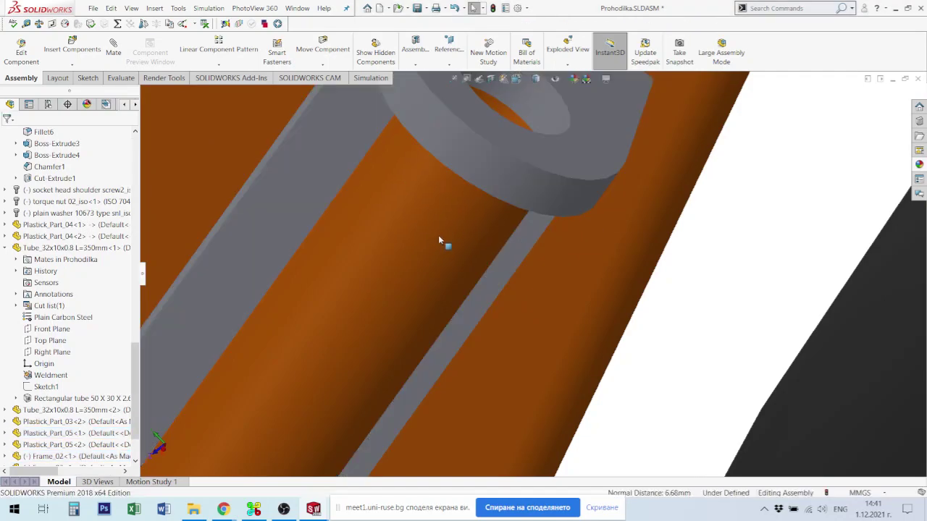
Swing Frame_02 about its mated cross pipe so that its long pipe reaches toward the opposite wheeled side
scroll(443, 238, "up", 8)
middle_click_drag(497, 244, 559, 193)
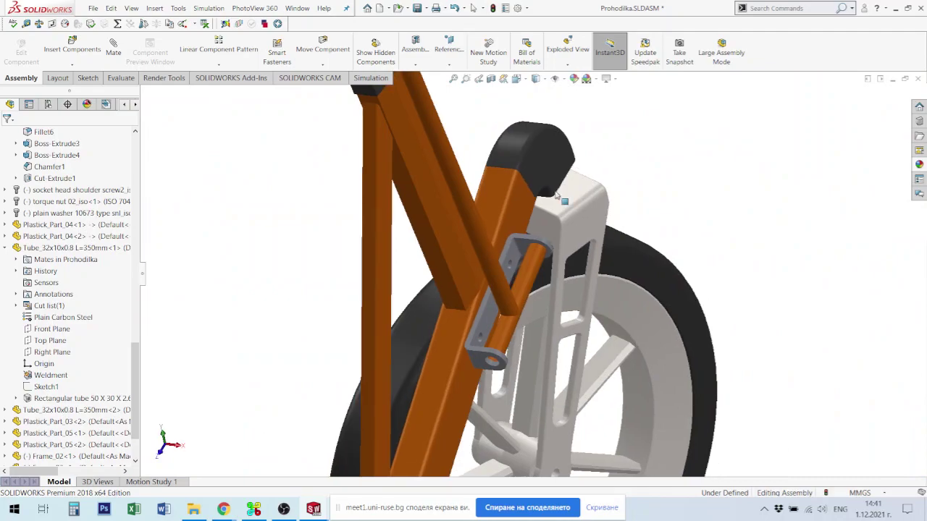
left_click_drag(467, 221, 512, 221)
left_click_drag(601, 255, 646, 288)
left_click(746, 289)
scroll(792, 363, "up", 5)
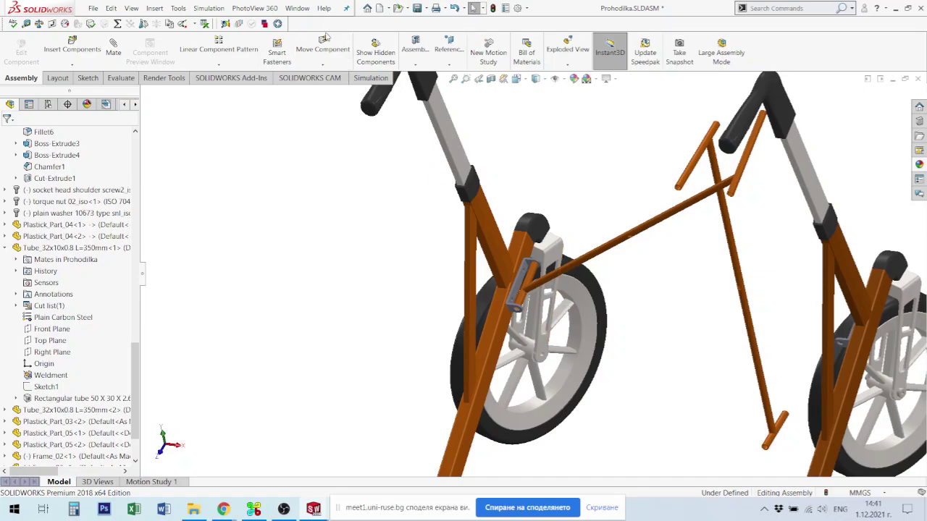
Rotate Frame_03 freely with Rotate Component so that its lower end tilts toward the side where Frame_02 is mounted
left_click(322, 66)
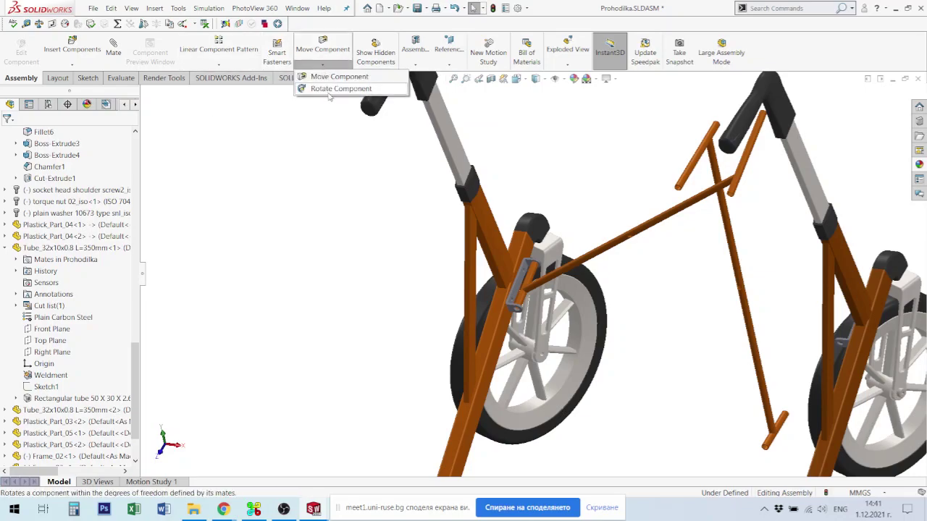
left_click(333, 88)
left_click_drag(778, 361, 924, 451)
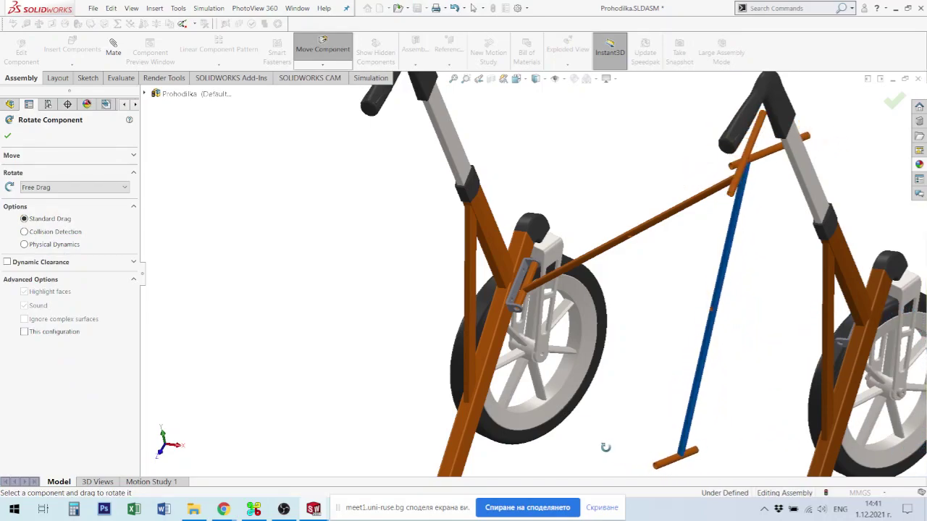
left_click_drag(661, 461, 622, 437)
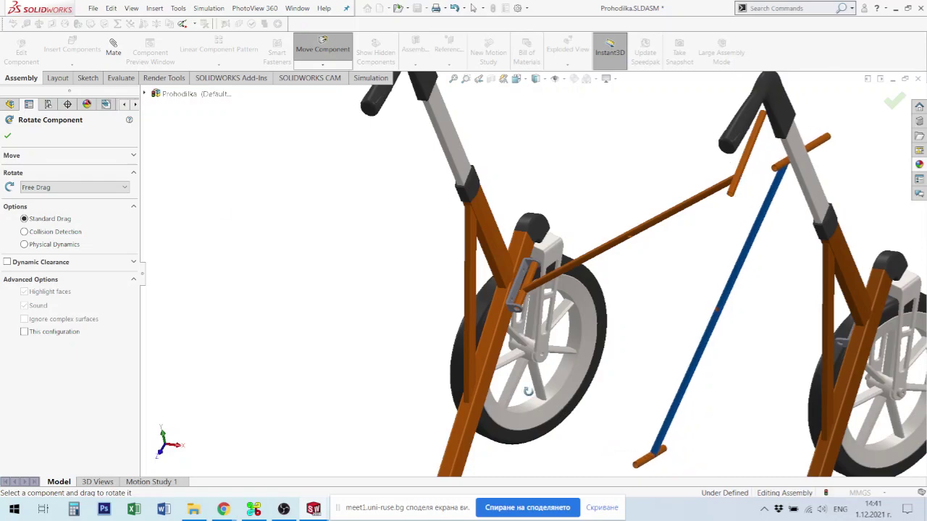
left_click(8, 137)
Add a concentric mate between Frame_03's lower cross pipe and the lower lug hole of the second Plastick_Part_05 bracket
scroll(635, 397, "down", 3)
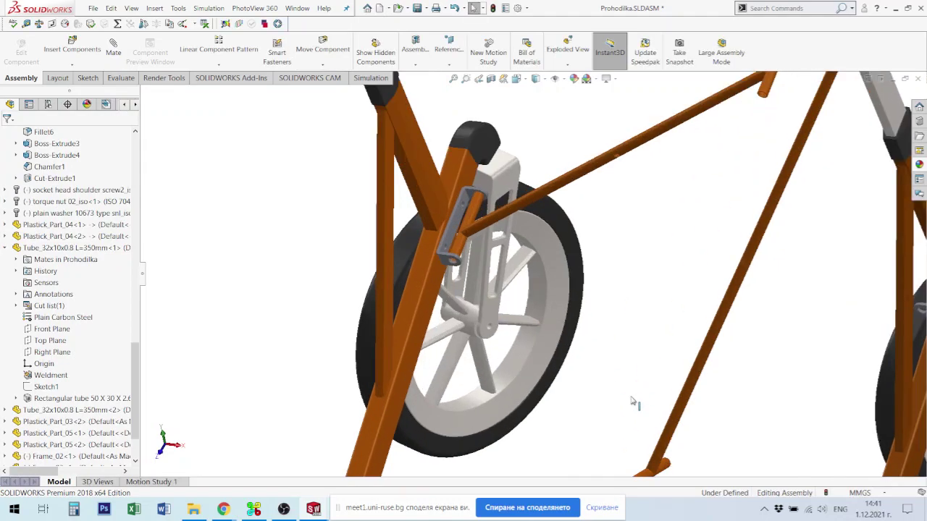
scroll(637, 409, "up", 3)
scroll(593, 422, "down", 3)
left_click(592, 422)
middle_click_drag(592, 422, 780, 257)
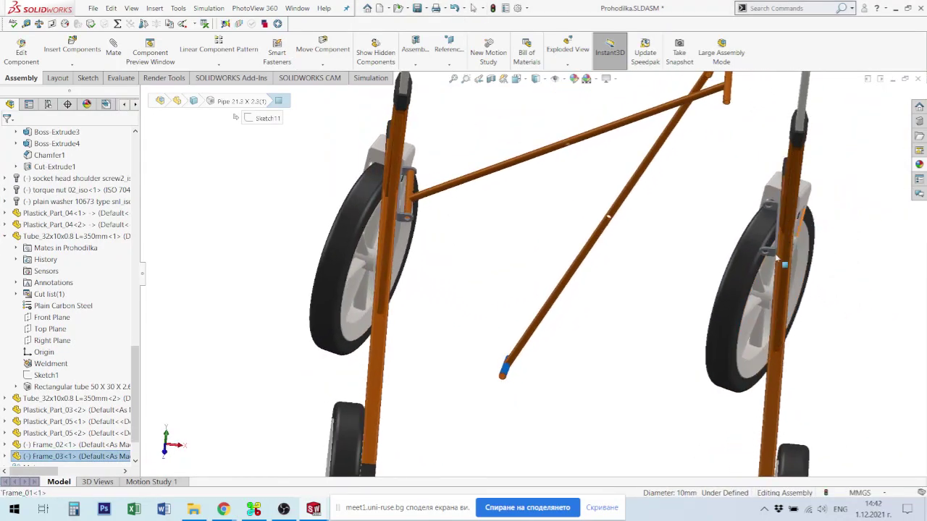
scroll(780, 257, "down", 6)
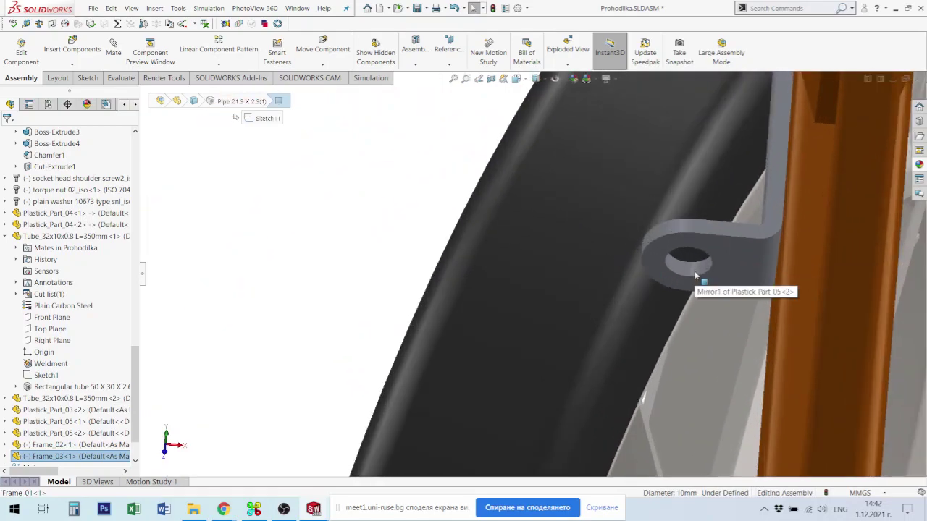
left_click(693, 271, "ctrl")
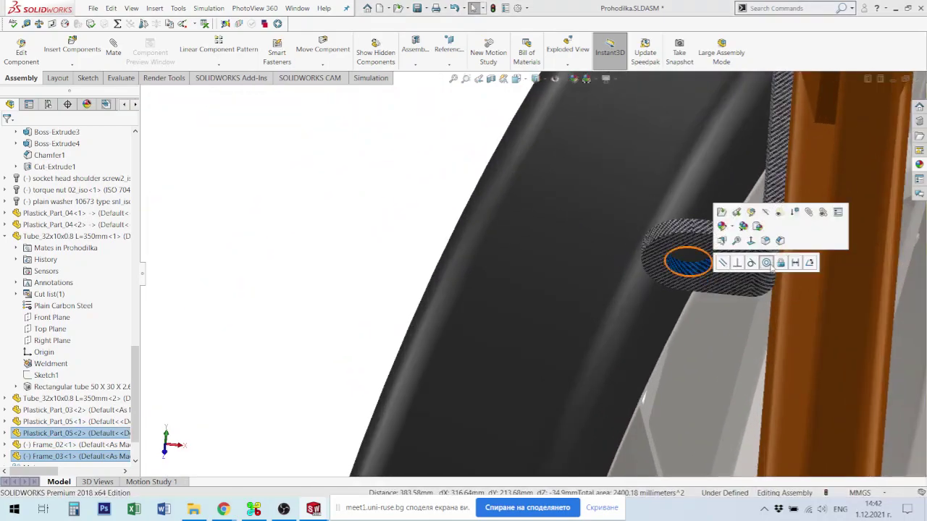
left_click(766, 262)
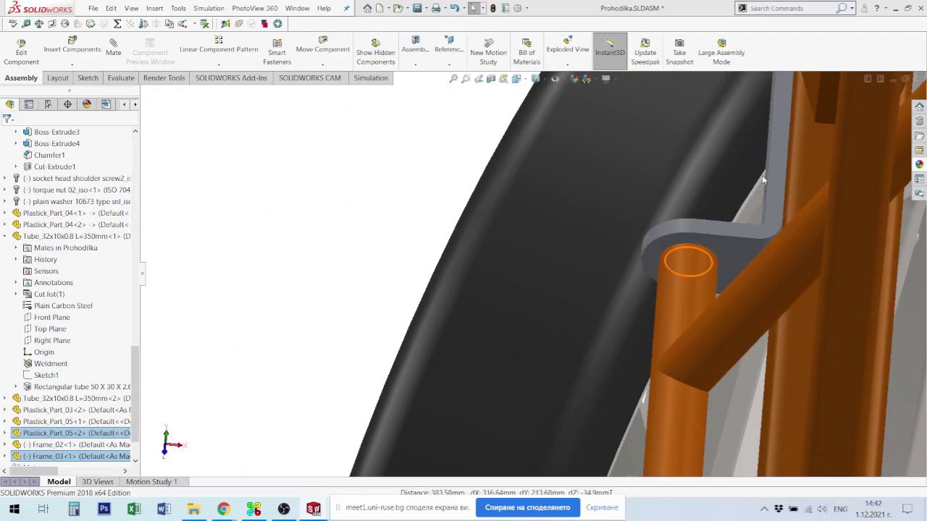
Slide Frame_03's cross pipe upward along its axis through the lower lug of the second bracket
scroll(762, 181, "up", 6)
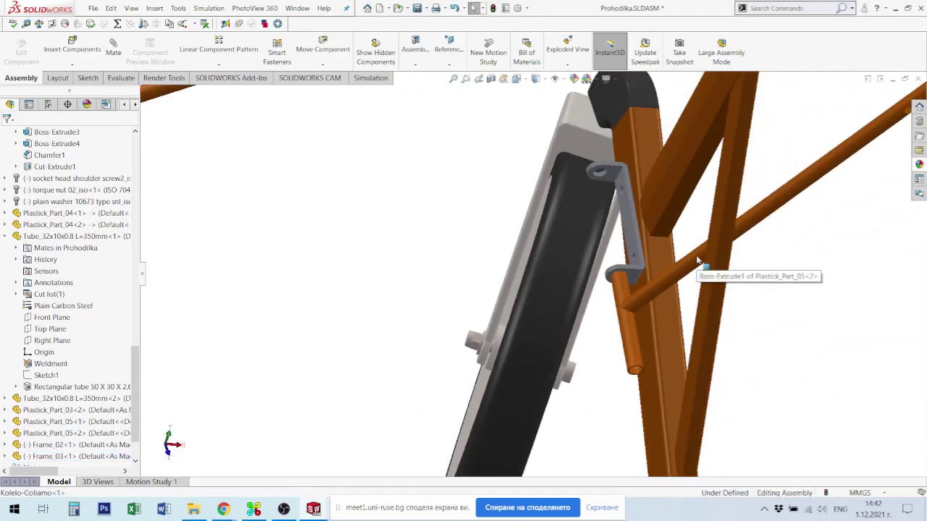
scroll(739, 255, "up", 4)
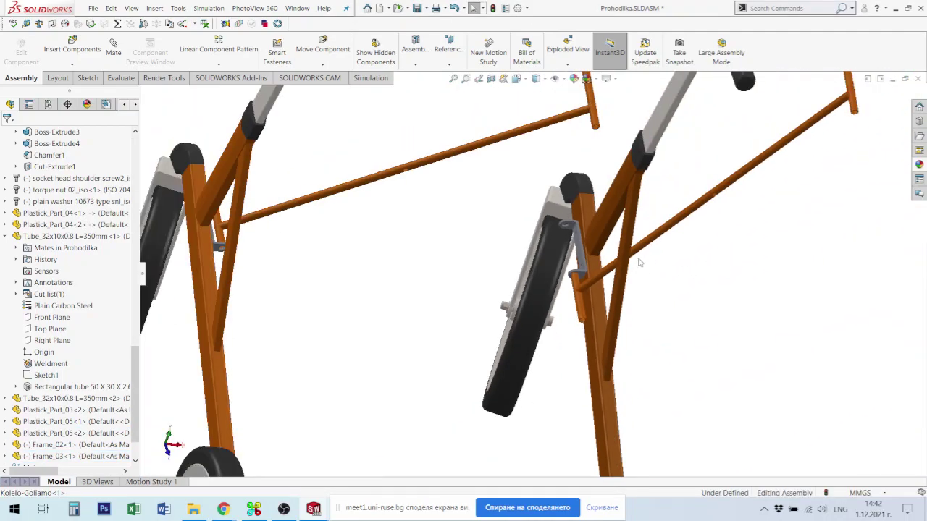
scroll(590, 299, "down", 3)
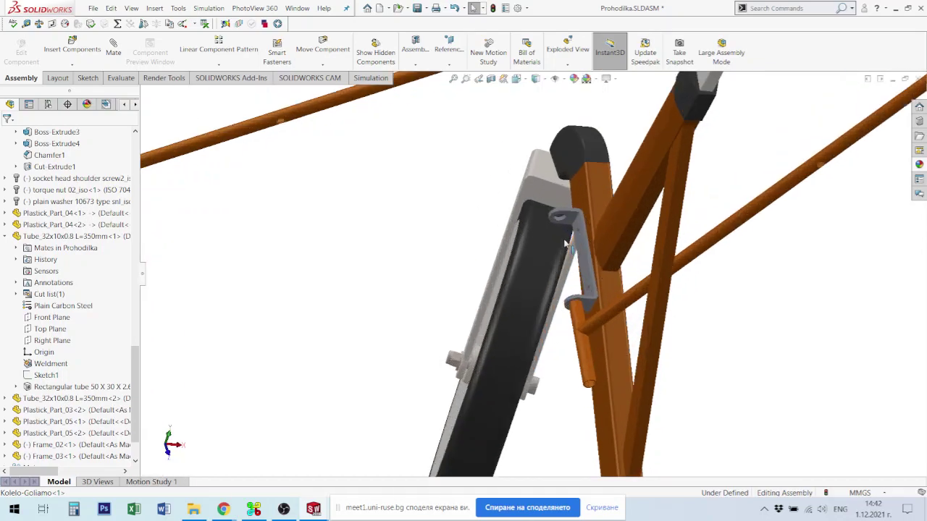
left_click(588, 303)
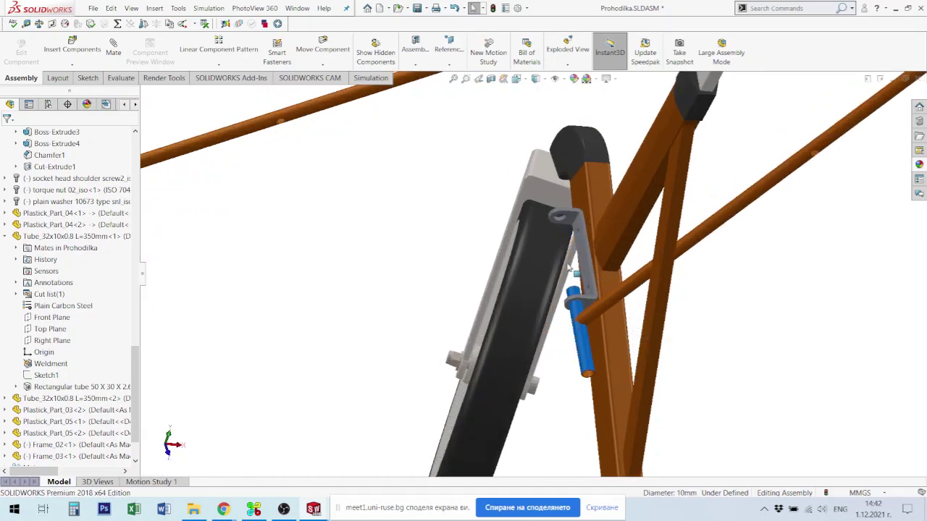
scroll(590, 297, "down", 2)
scroll(591, 291, "down", 4)
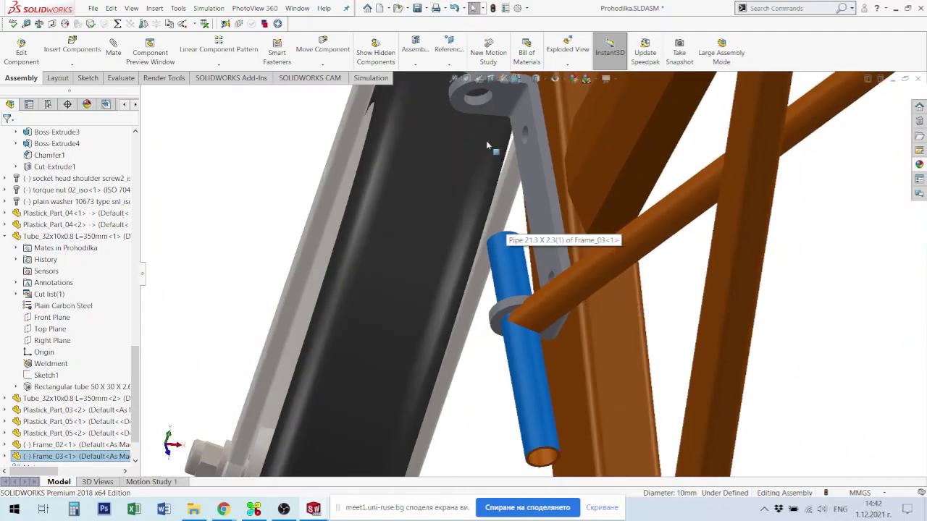
Add a coincident mate between the second bracket's upper lug inner face and the end face of Frame_03's cross pipe
left_click(499, 104)
middle_click_drag(486, 200, 546, 317)
scroll(706, 387, "down", 10)
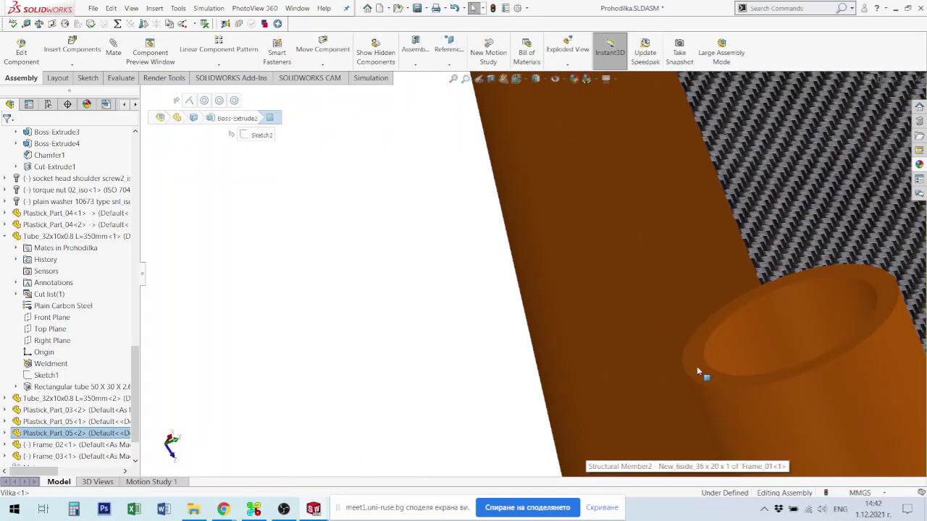
left_click(697, 371, "ctrl")
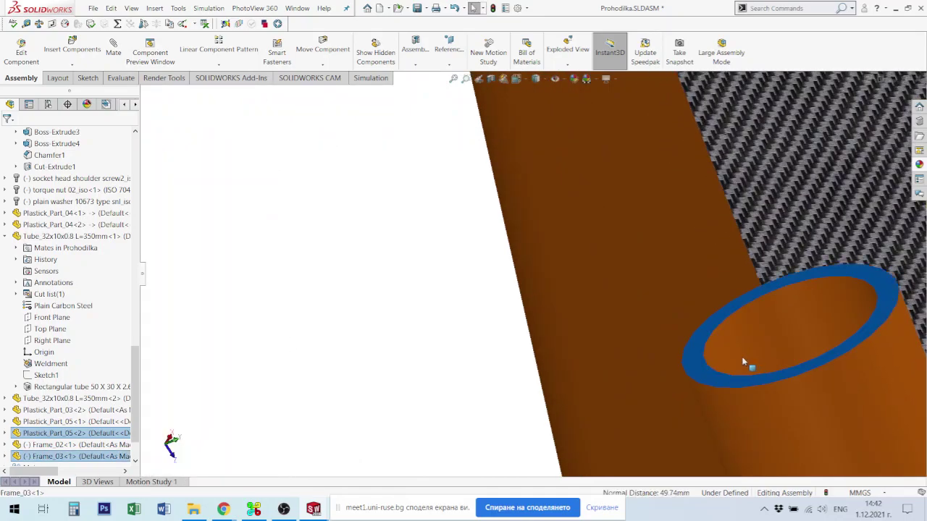
scroll(691, 199, "up", 3)
scroll(692, 200, "up", 5)
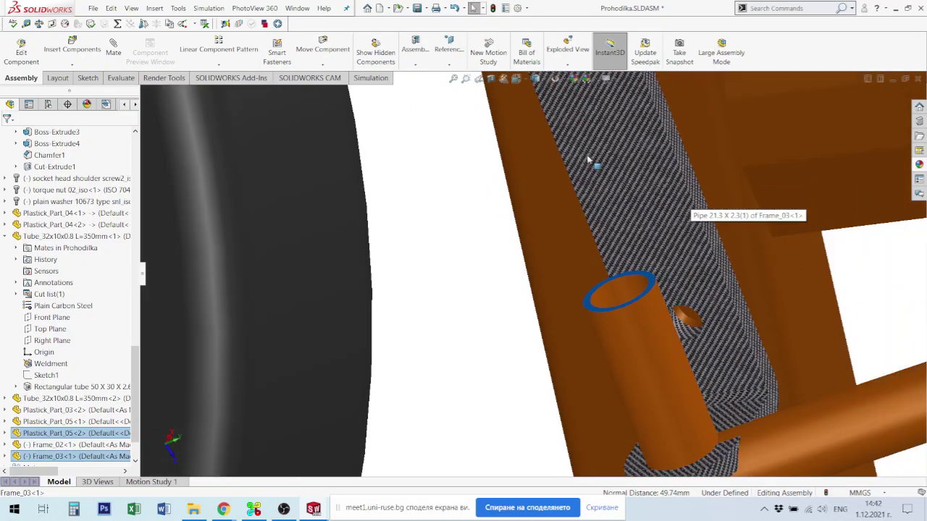
scroll(501, 105, "down", 2)
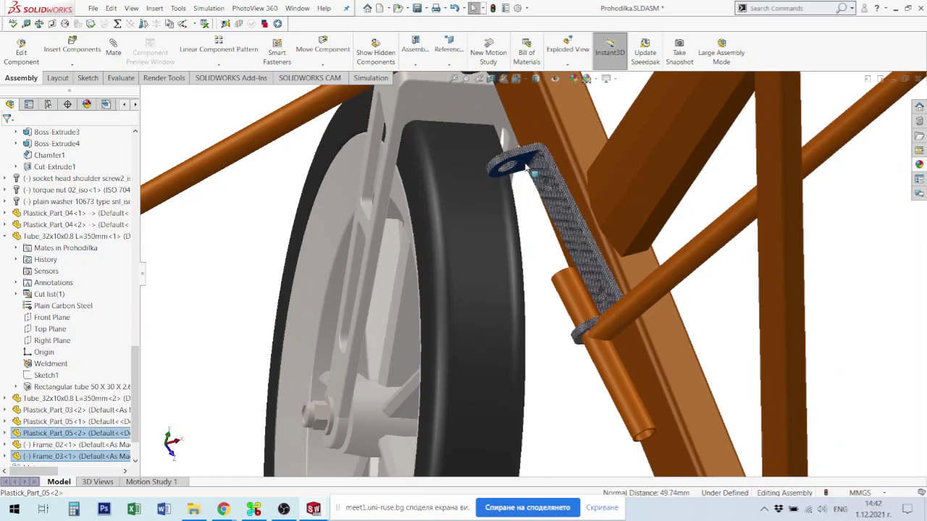
left_click(557, 170)
Swing Frame_03 about its bracket so that its long pipe crosses Frame_02 between the two wheeled sides
left_click_drag(558, 172, 593, 268)
scroll(609, 218, "up", 1)
left_click_drag(581, 202, 431, 219)
key("Escape")
Add a concentric mate between the holes in the middle of the long pipes of Frame_02 and Frame_03
scroll(257, 200, "down", 3)
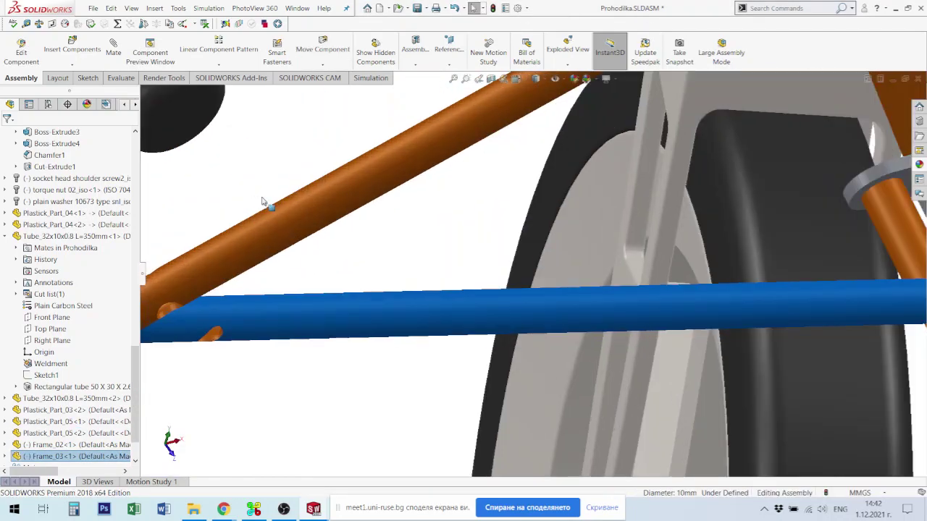
scroll(337, 221, "up", 1)
scroll(430, 260, "up", 1)
middle_click_drag(430, 261, 413, 242)
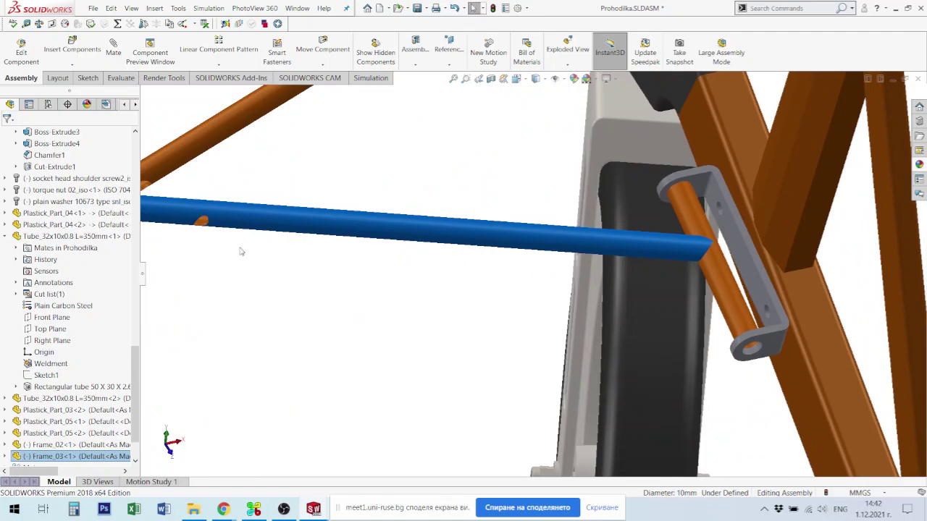
scroll(190, 236, "down", 4)
scroll(257, 210, "up", 2)
scroll(358, 207, "down", 6)
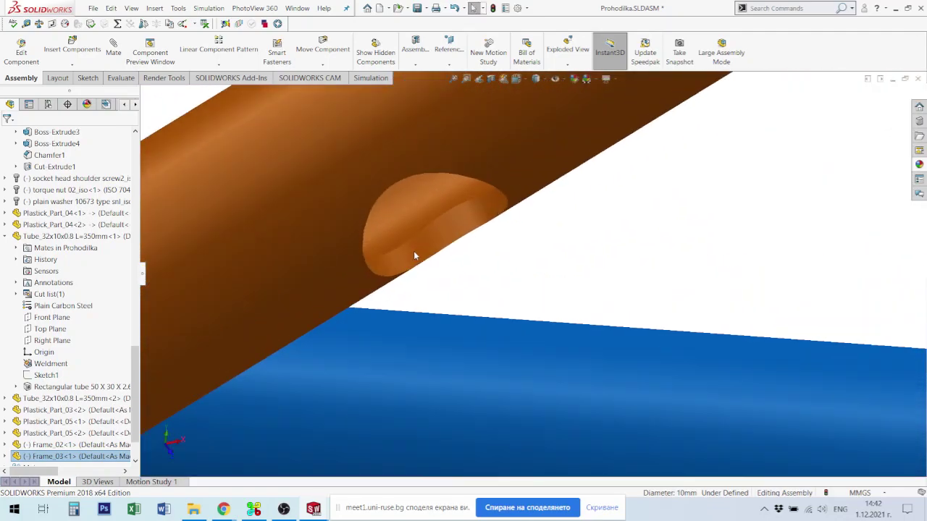
left_click(414, 253)
scroll(724, 408, "up", 2)
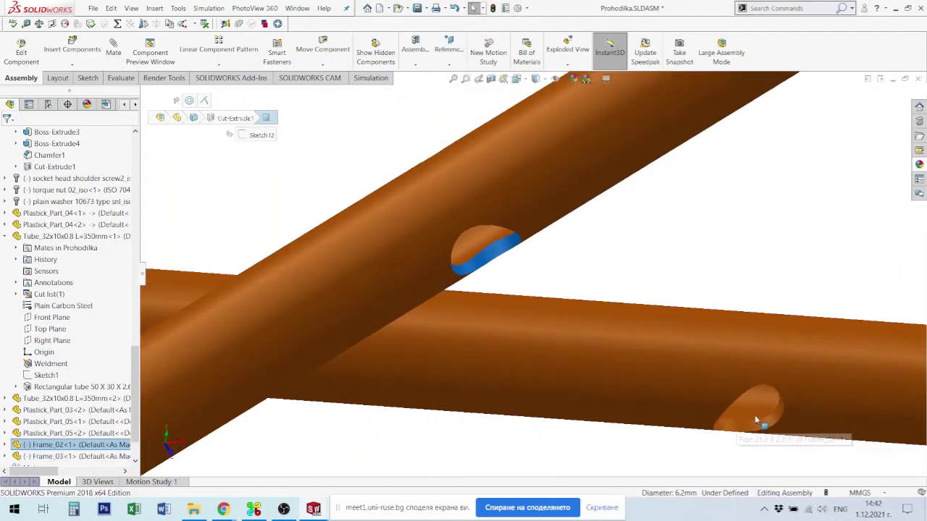
scroll(747, 424, "down", 1)
left_click(747, 424, "ctrl")
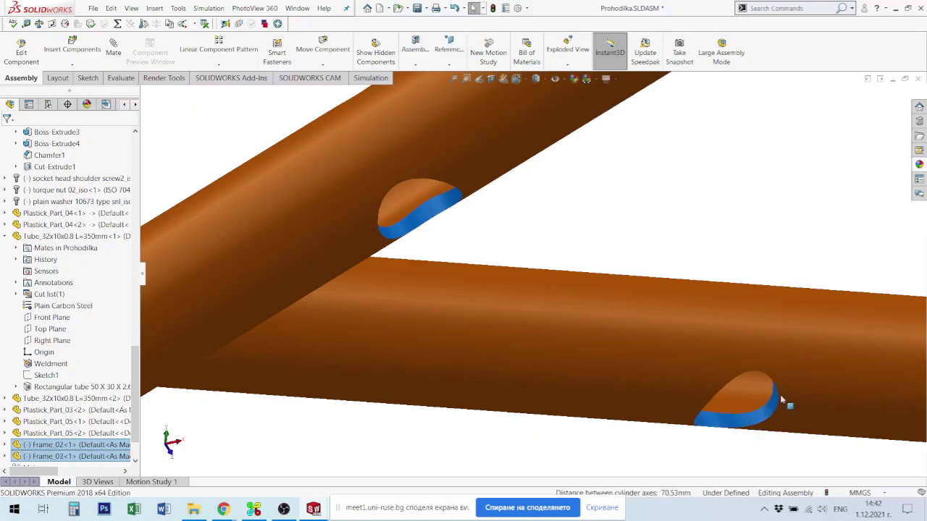
left_click(819, 411)
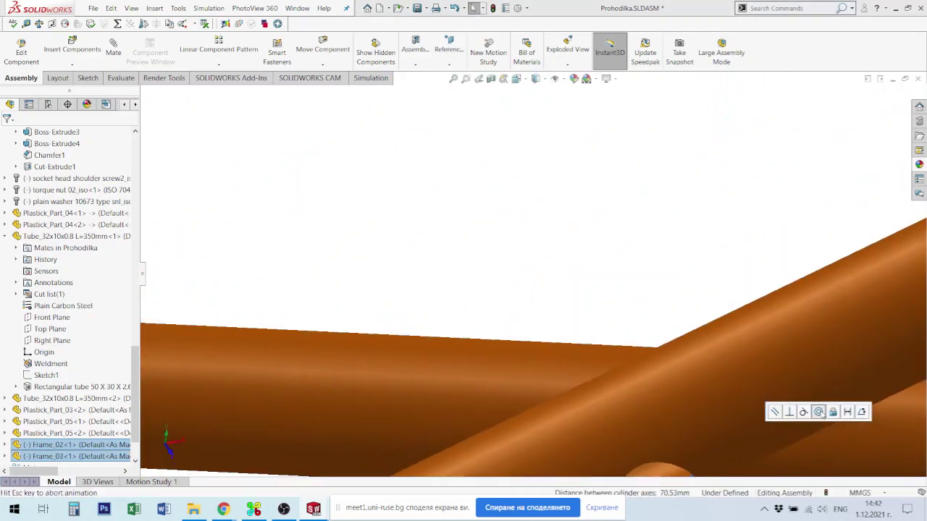
left_click(772, 413)
Examine the crossed frames between the wheeled sides and the gap between the pipes at their aligned middle holes
scroll(704, 355, "up", 9)
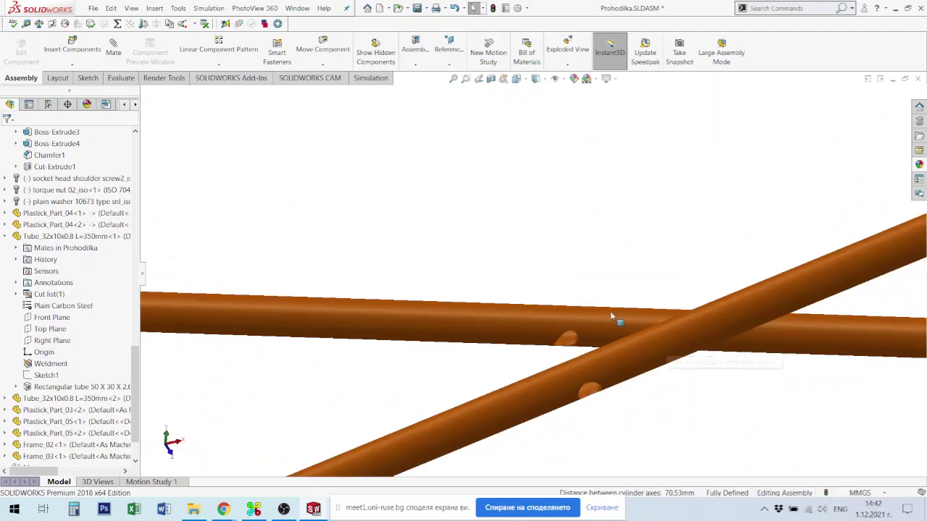
middle_click_drag(623, 269, 585, 161)
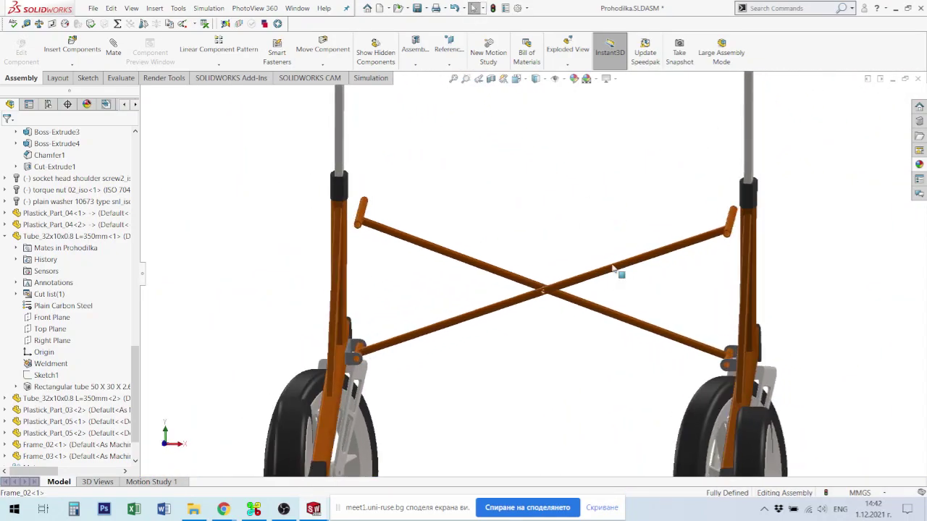
scroll(637, 272, "down", 3)
scroll(696, 387, "up", 1)
middle_click_drag(697, 387, 637, 333)
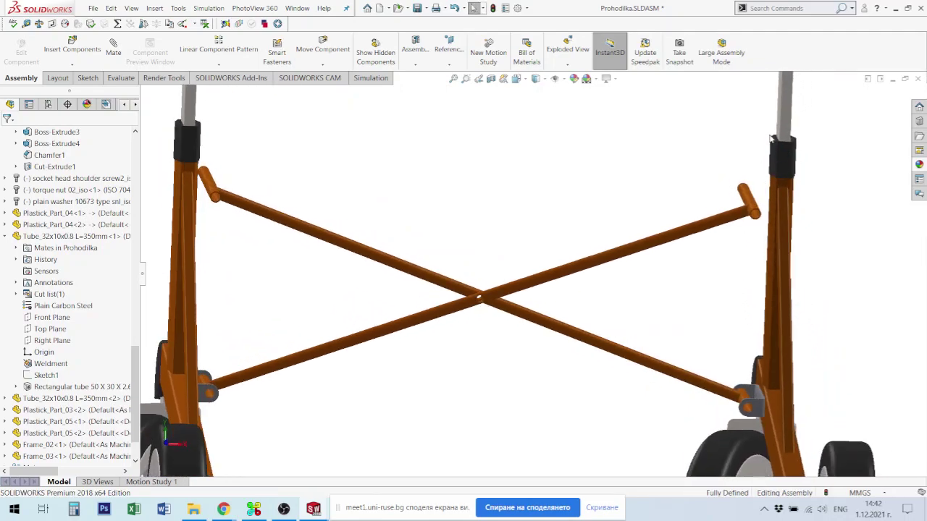
scroll(560, 337, "down", 2)
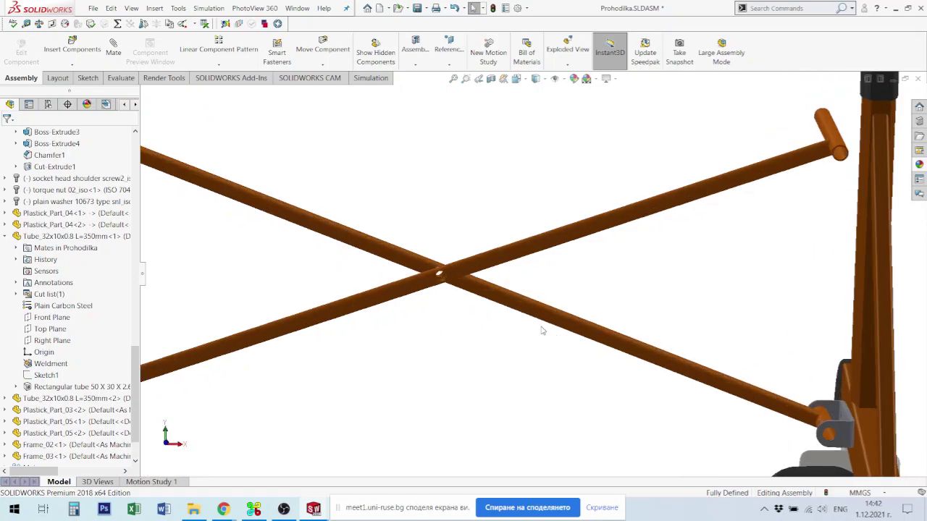
scroll(440, 285, "down", 2)
middle_click_drag(440, 285, 488, 236)
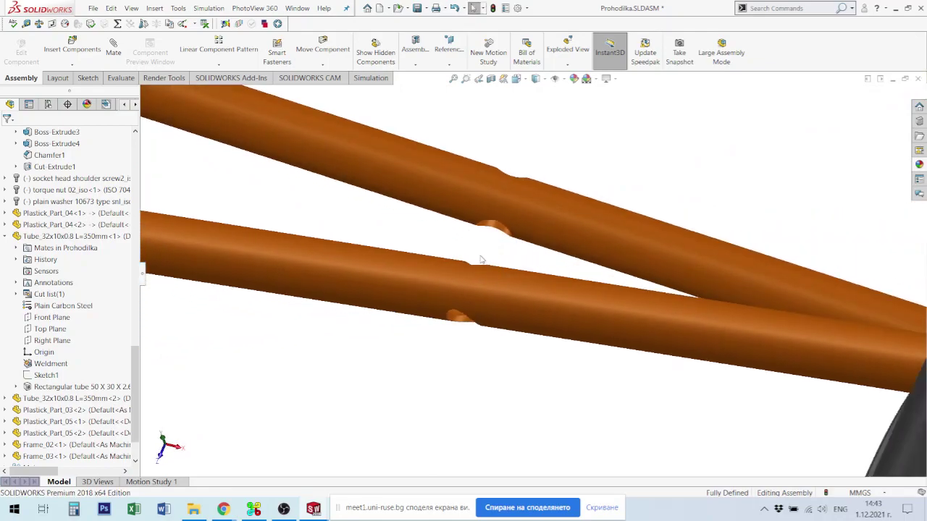
Create a new part document and start a sketch on the Front Plane
left_click(378, 9)
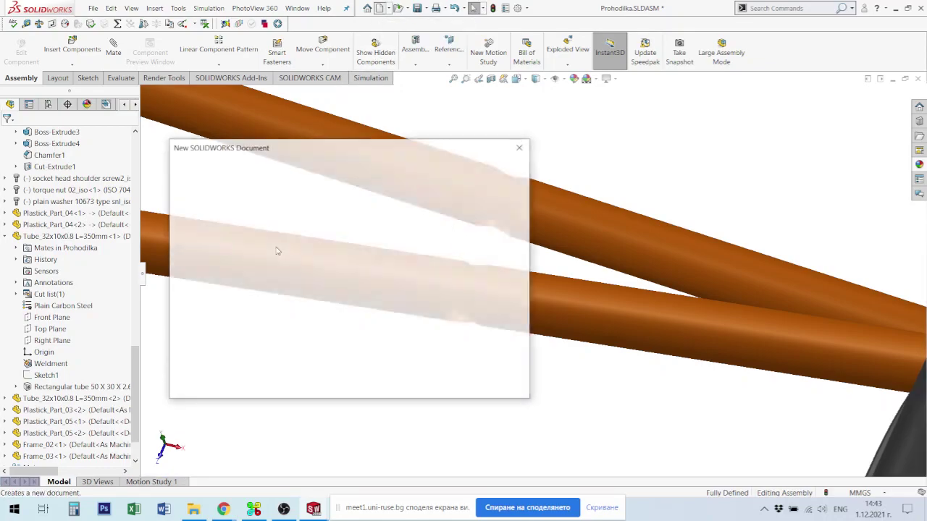
left_click(396, 380)
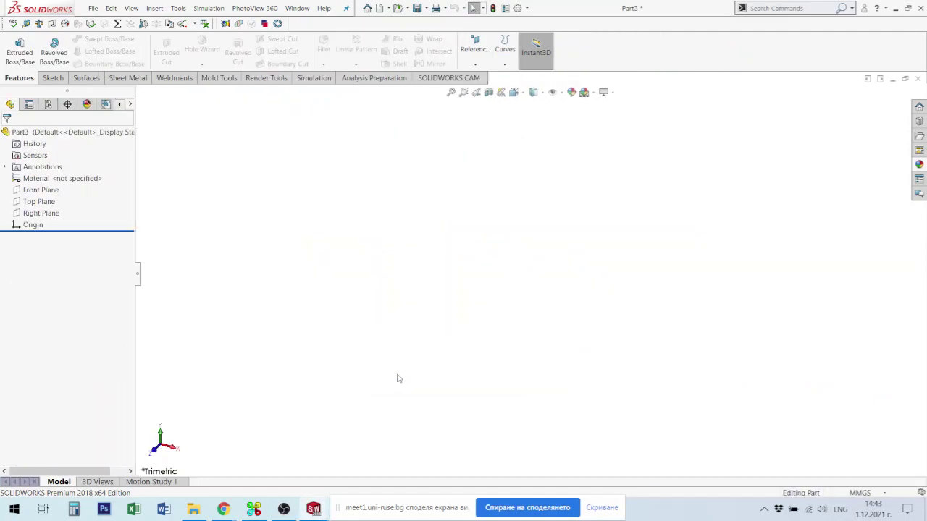
left_click(33, 202)
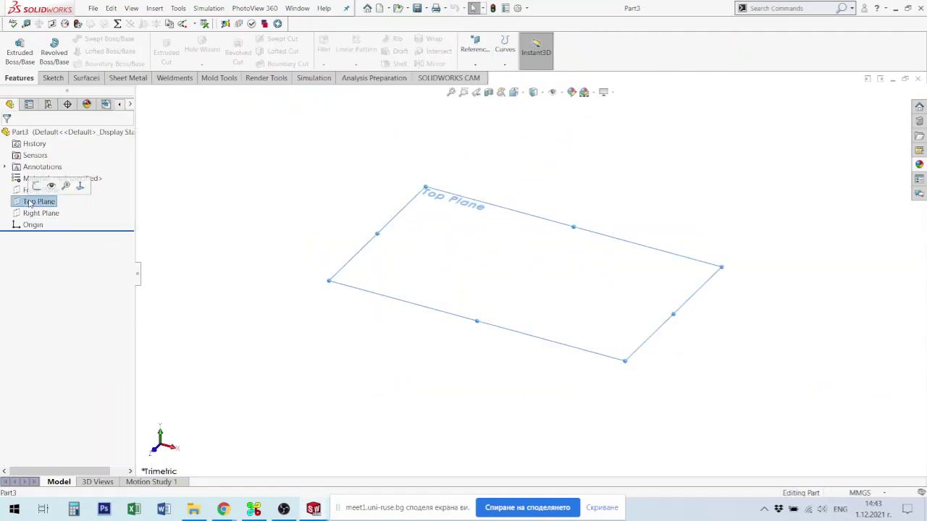
left_click(24, 191)
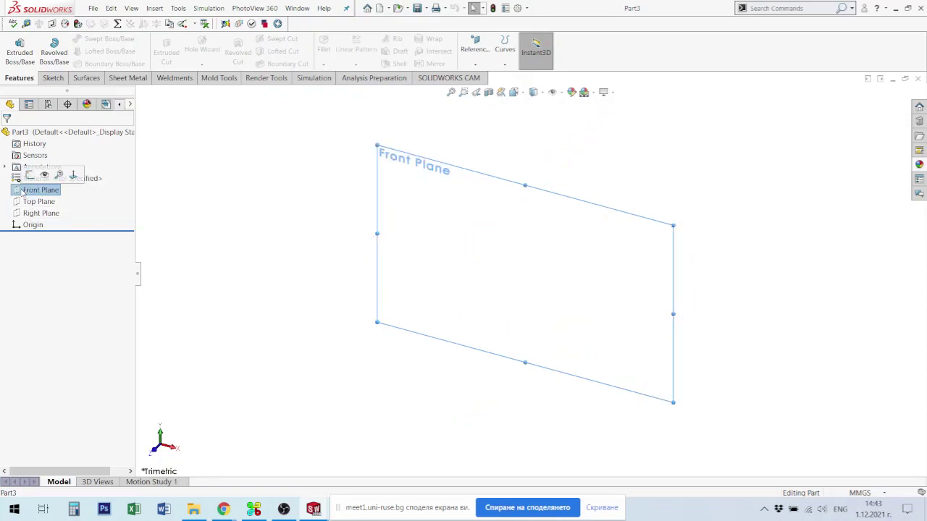
left_click(29, 175)
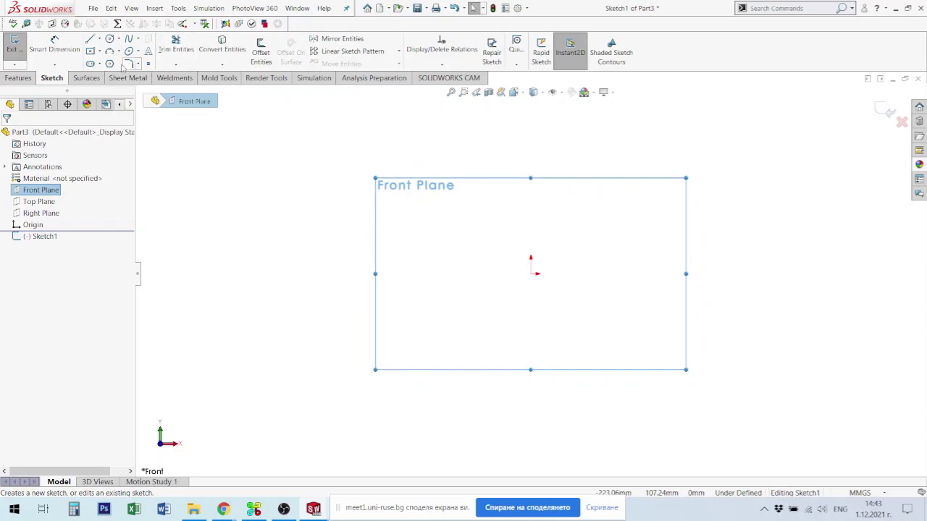
Draw two concentric circles centred on the origin, about 28 mm and about 14 mm in diameter
left_click(109, 40)
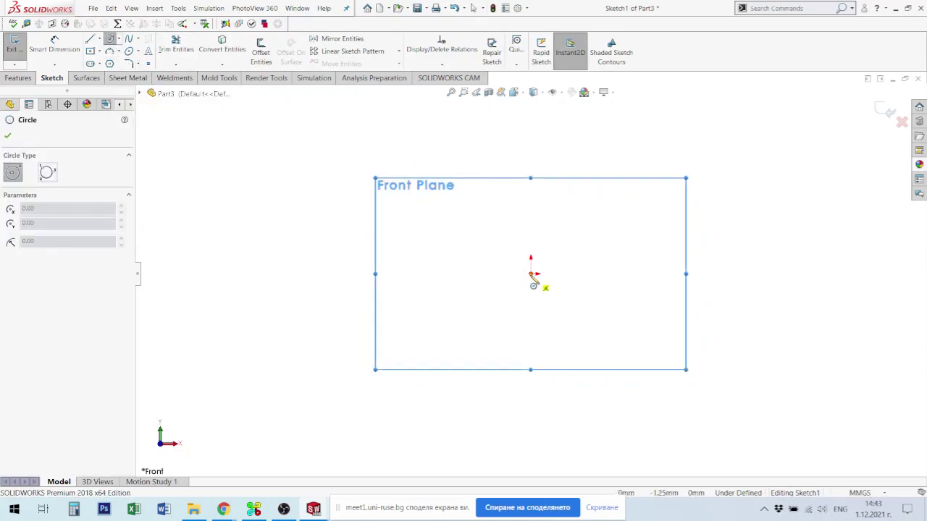
left_click(533, 275)
left_click(550, 291)
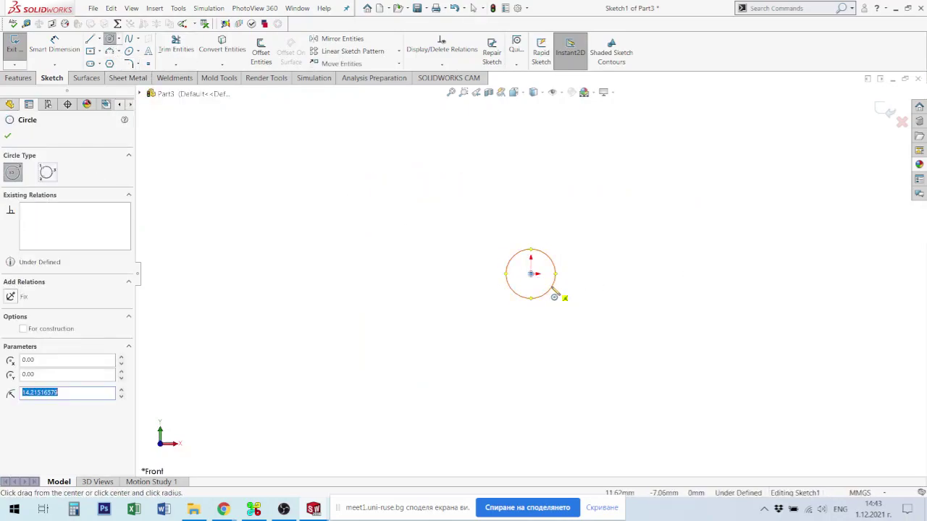
left_click(531, 274)
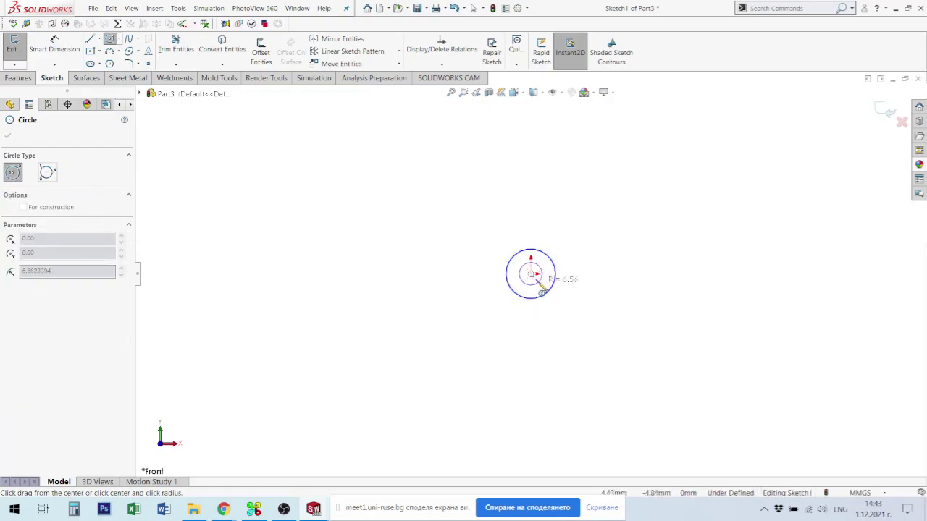
left_click(540, 284)
key("Escape")
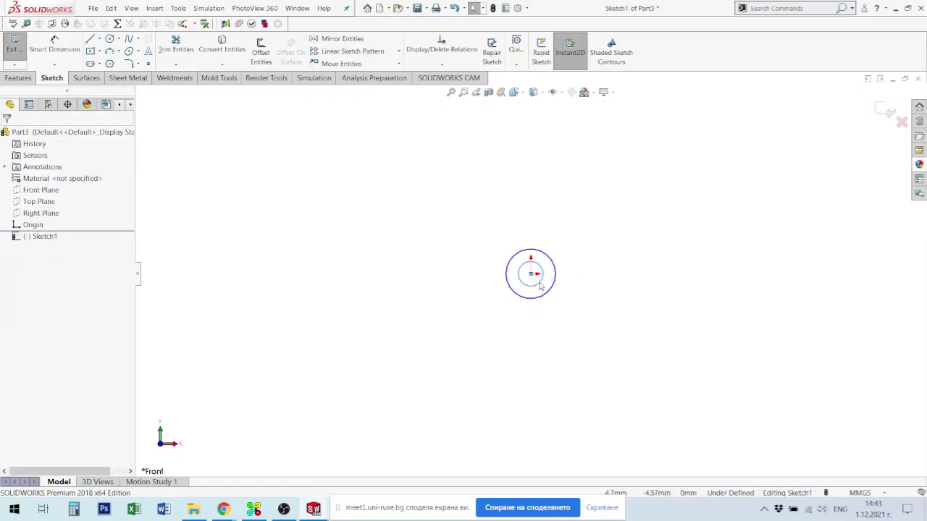
Dimension the inner circle's diameter and set it to 8.2 mm
key("d")
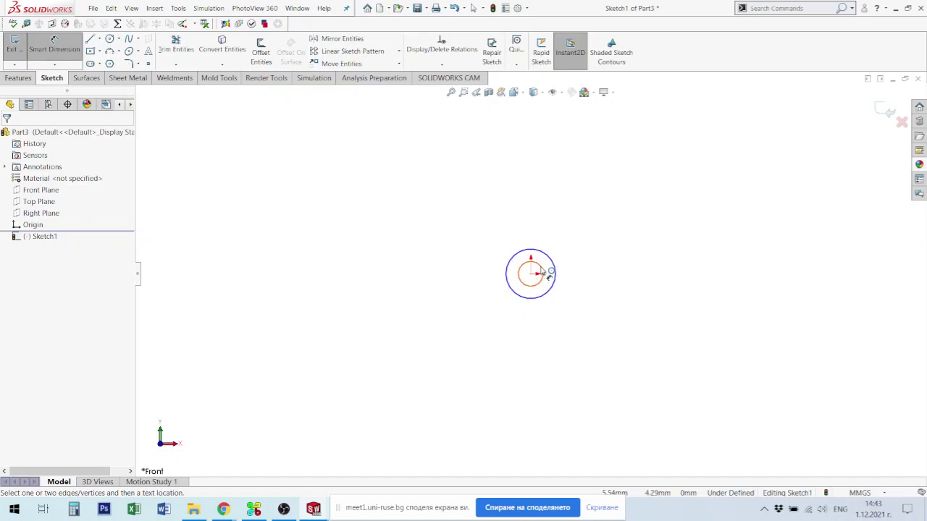
left_click(541, 269)
left_click(591, 245)
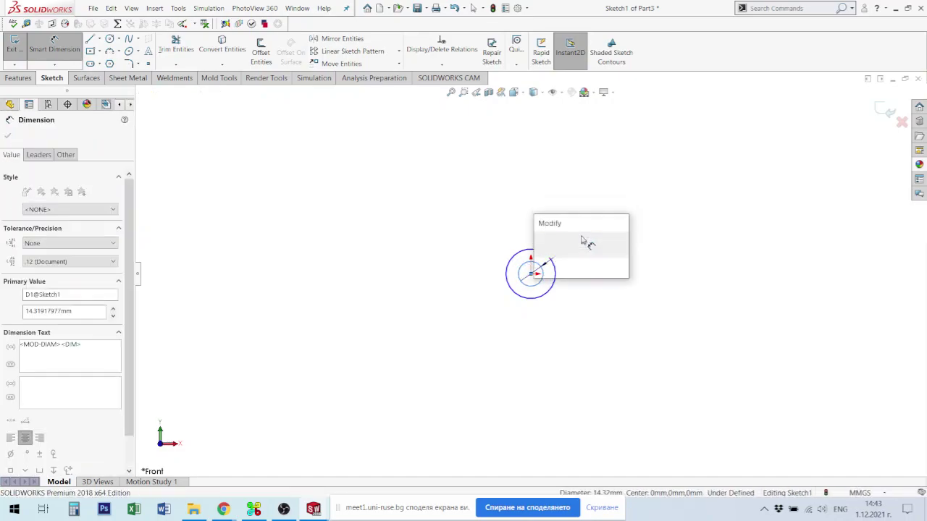
type("8.2")
key("Return")
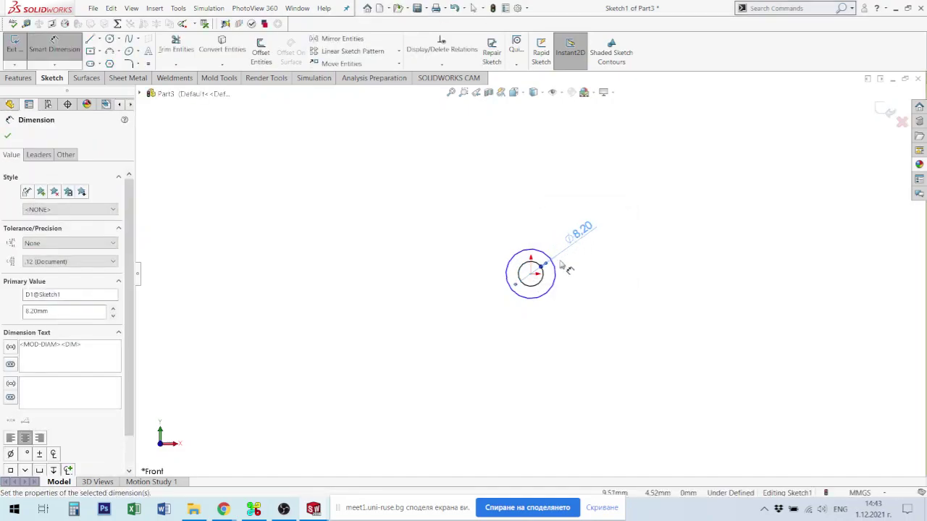
Add a diameter dimension of 10 mm to the outer circle
left_click(556, 269)
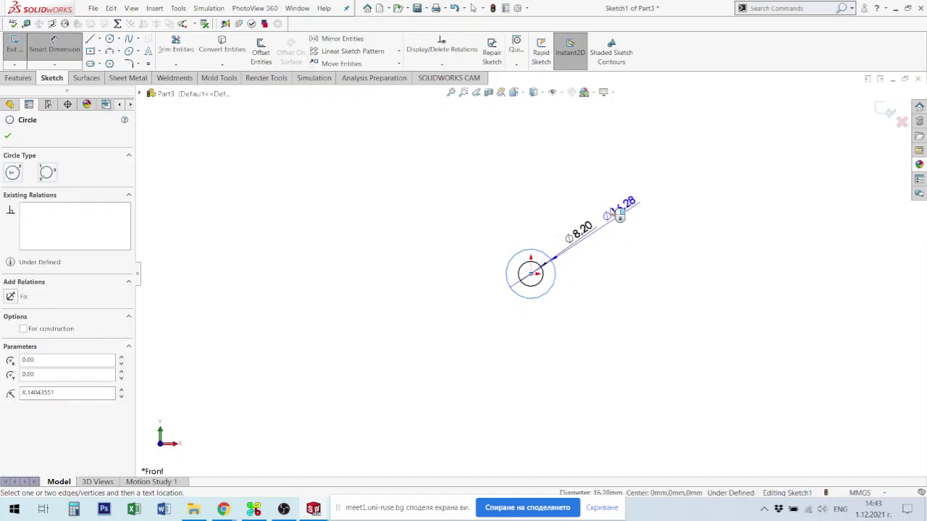
left_click(475, 250)
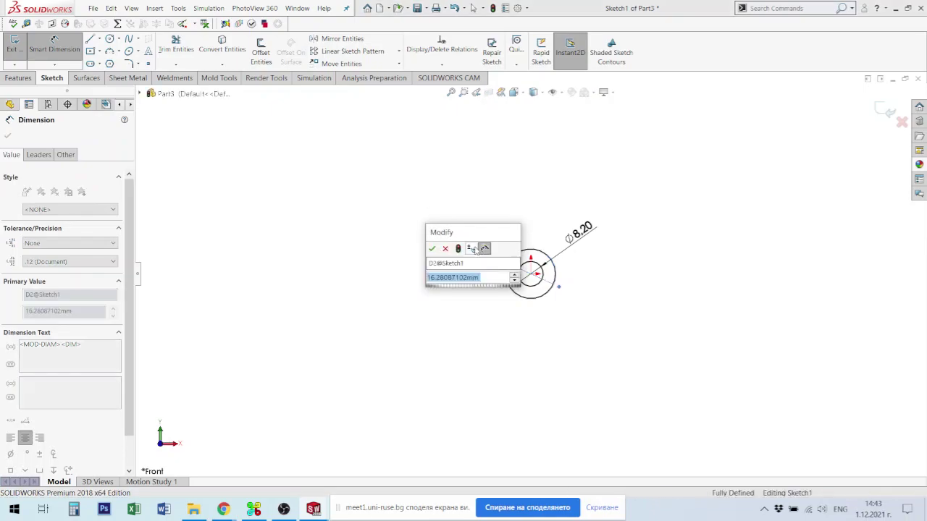
key("Return")
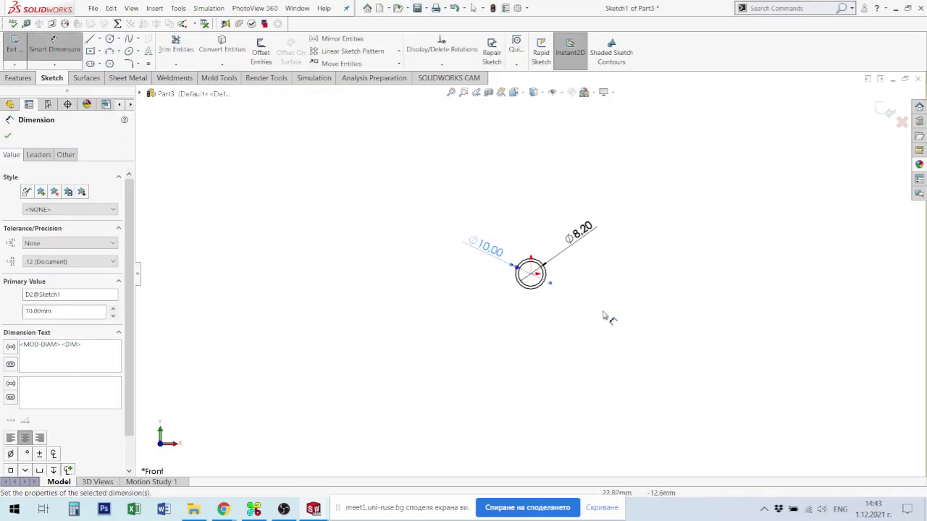
Change the outer circle's diameter dimension to 14 mm
scroll(573, 265, "down", 3)
scroll(507, 316, "down", 2)
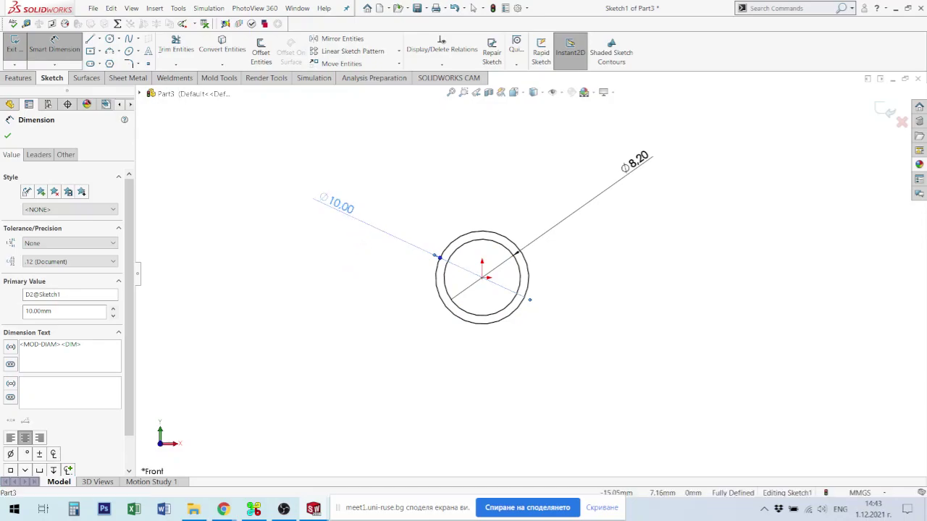
double_click(346, 208)
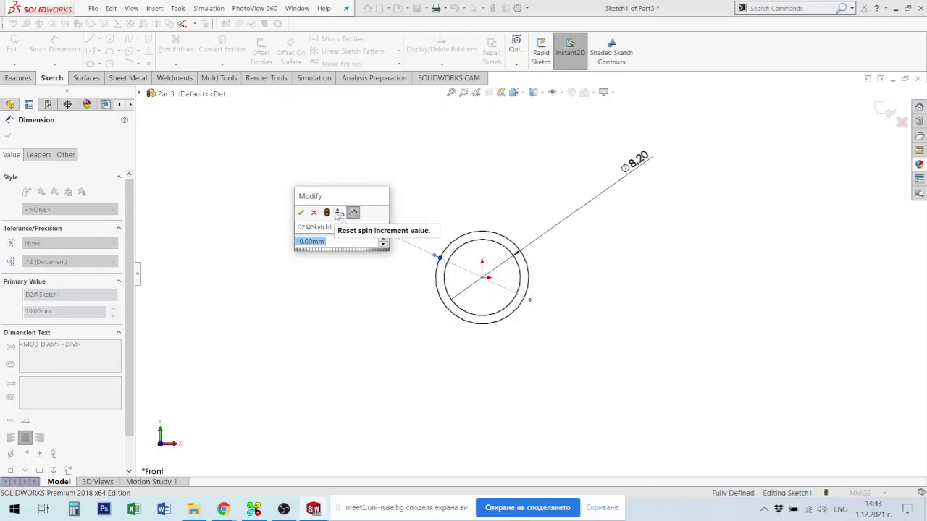
type("14")
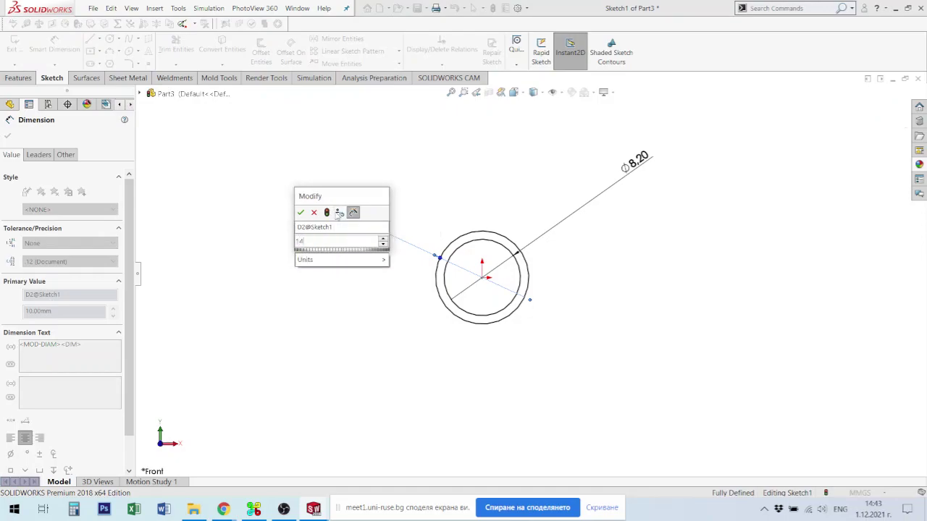
key("Return")
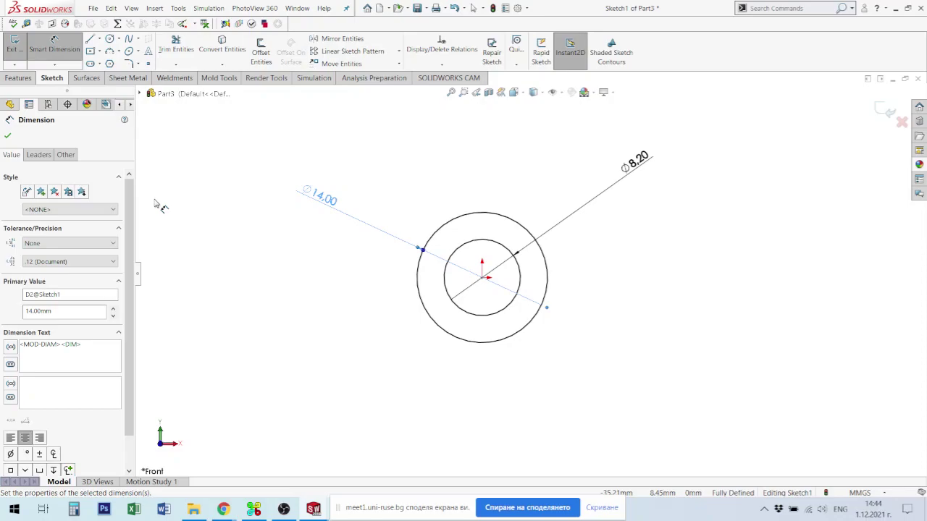
Extrude the ring profile as a blind boss 7 mm deep
left_click(17, 78)
left_click(27, 63)
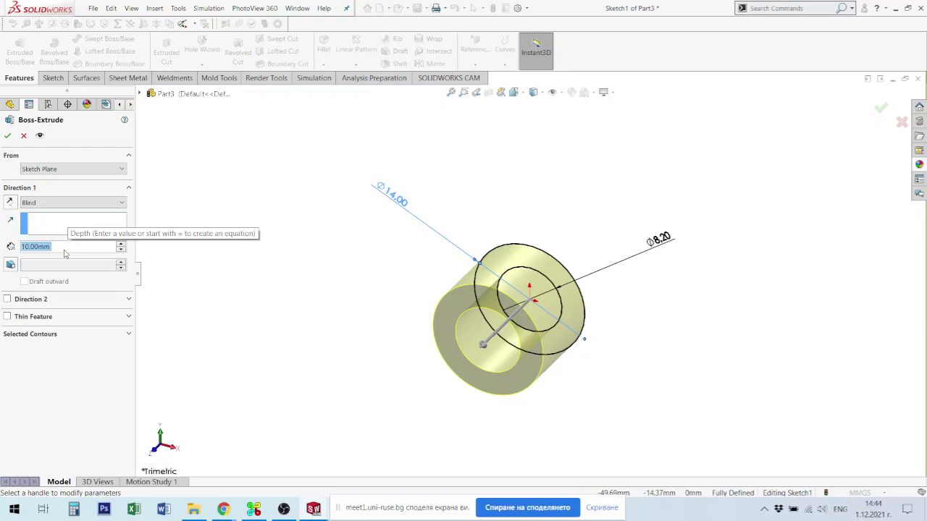
type("7")
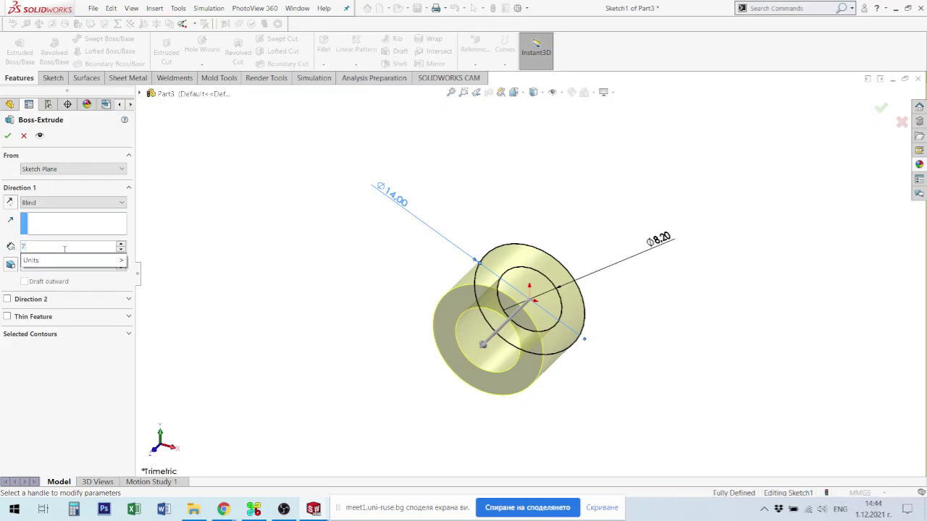
key("Return")
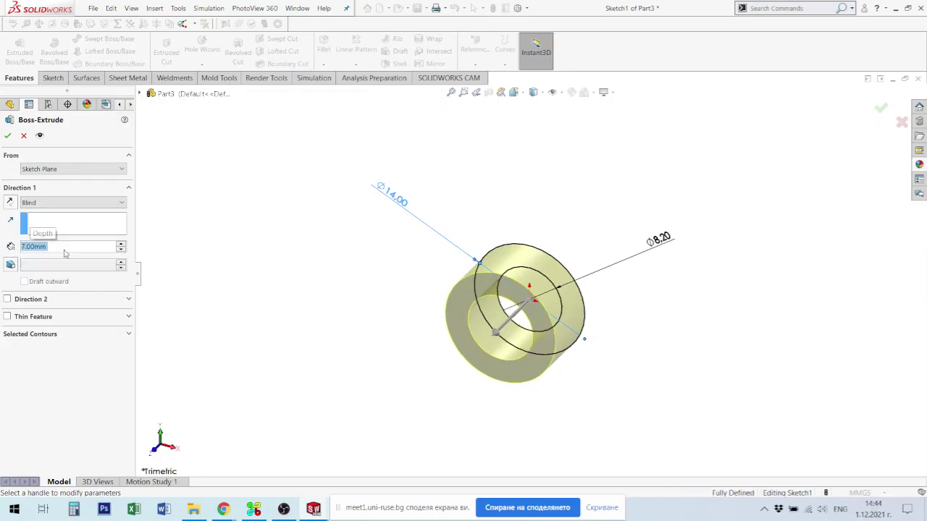
left_click(8, 136)
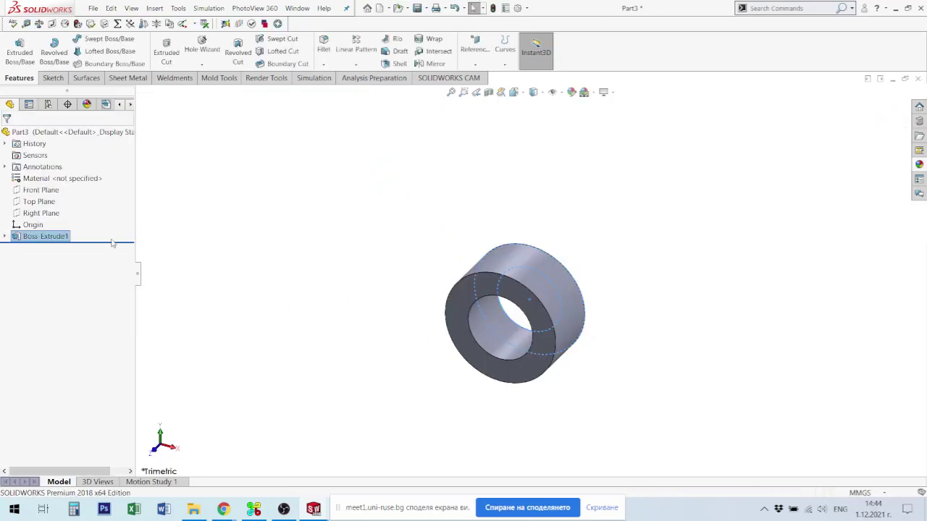
Assign the Rubber material to the ring-shaped part
middle_click_drag(693, 335, 544, 283)
right_click(78, 179)
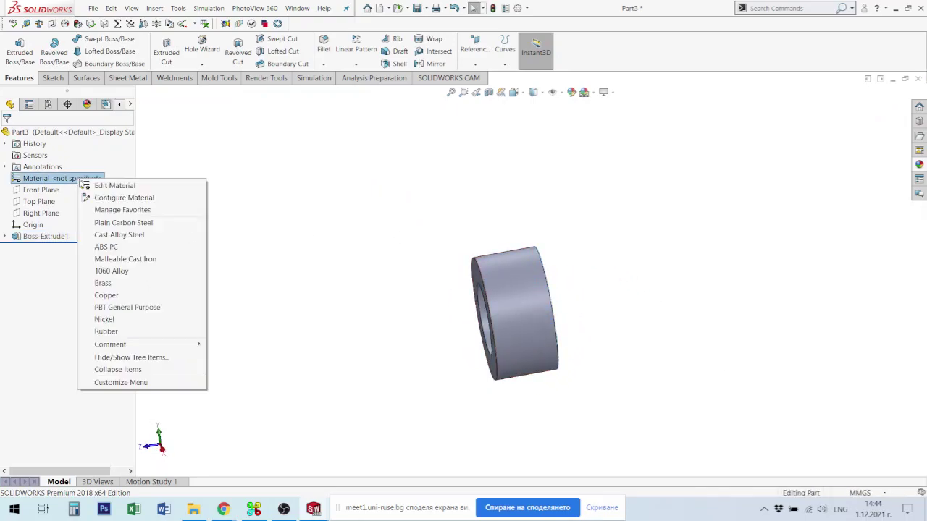
left_click(116, 332)
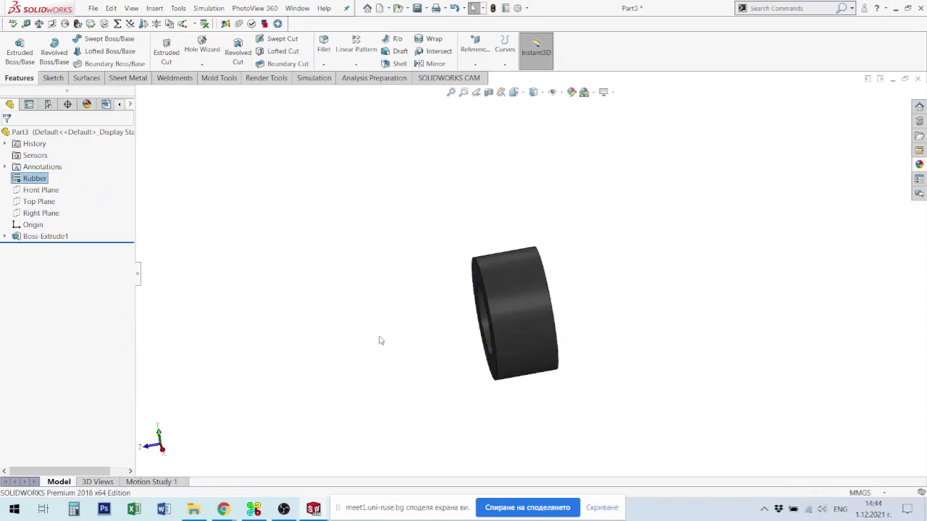
left_click(347, 307)
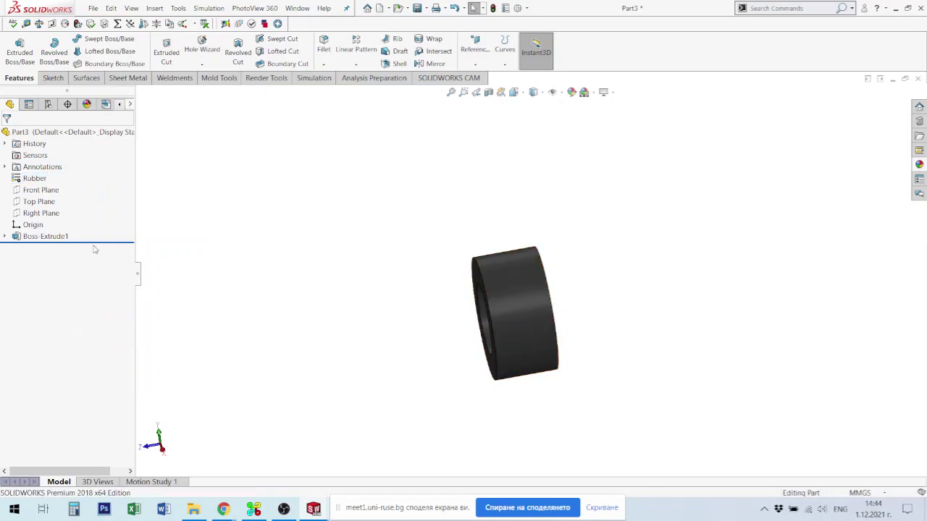
On the Right Plane, sketch a circle about 11.8 mm in diameter overlapping the ring's end, centred level with the origin about 2.8 mm outside
left_click(42, 214)
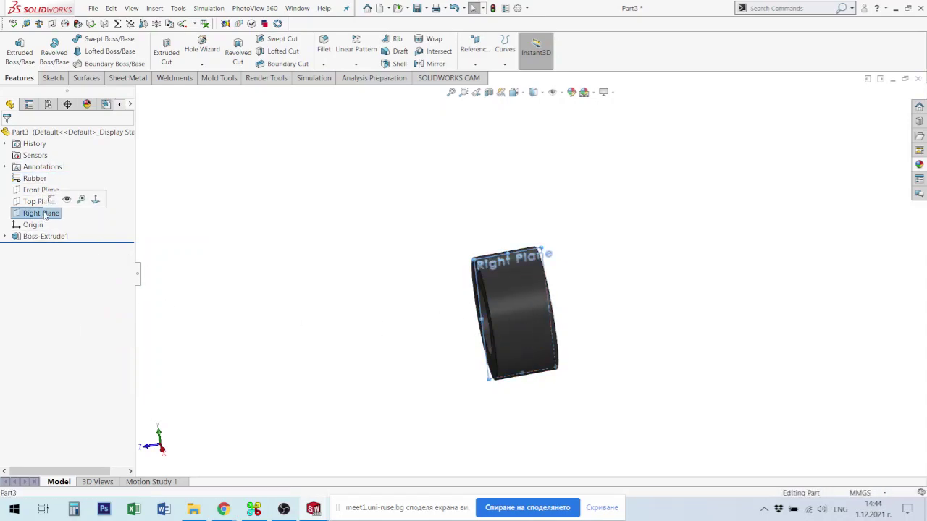
left_click(53, 200)
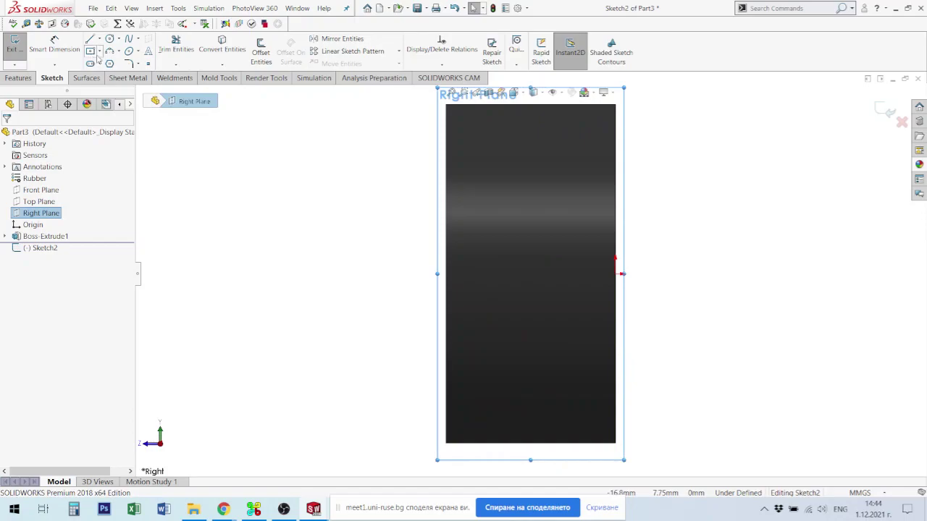
left_click(110, 40)
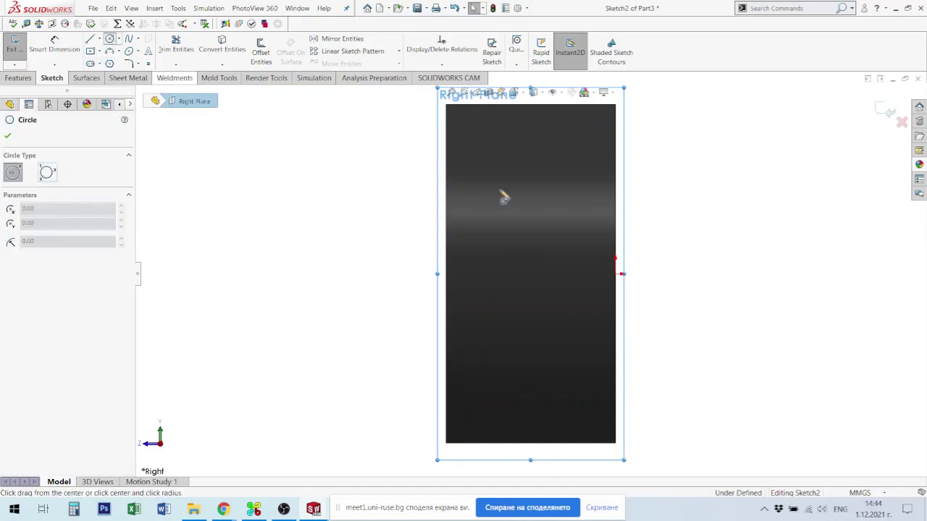
left_click(684, 274)
left_click(572, 196)
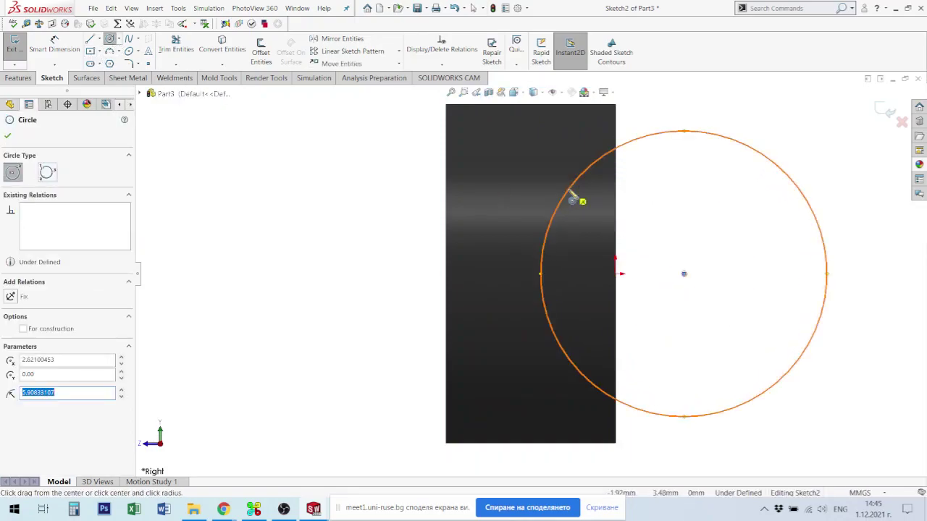
key("Escape")
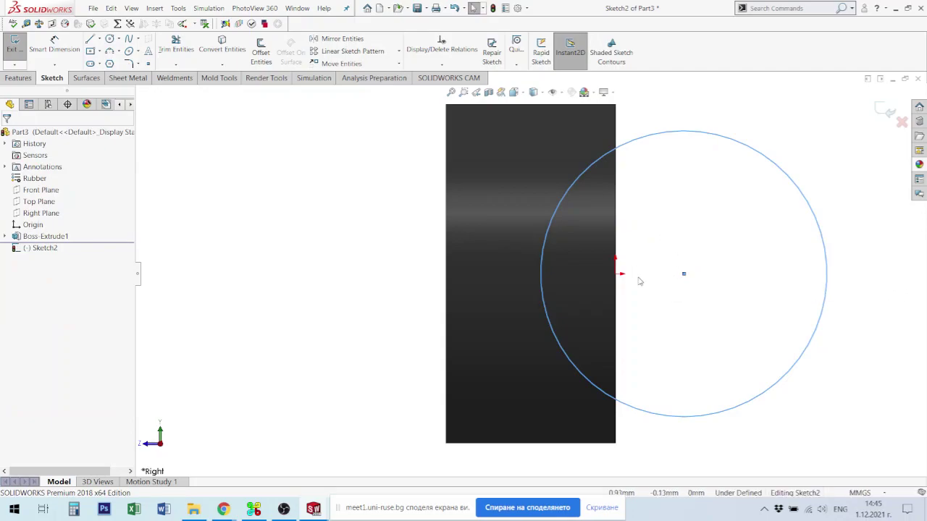
Dimension the sketched circle's diameter and set it to 10 mm
key("s")
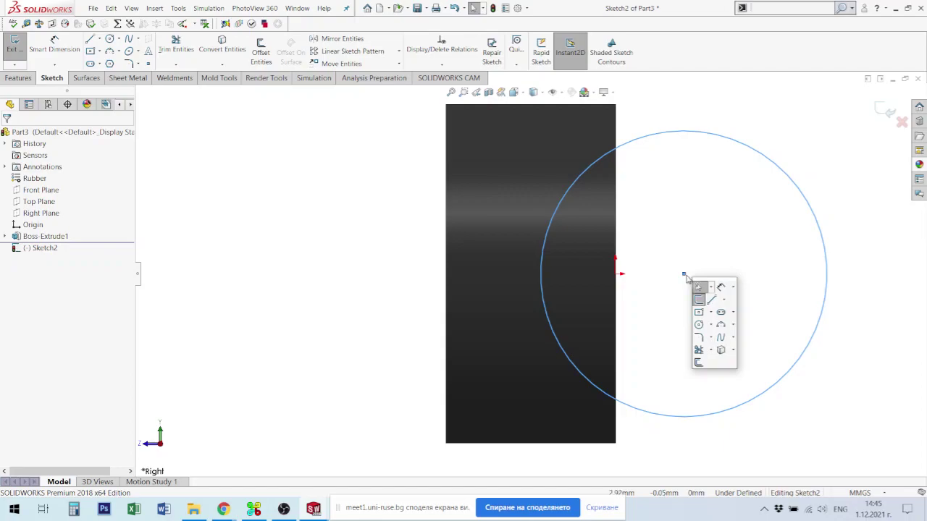
left_click(721, 289)
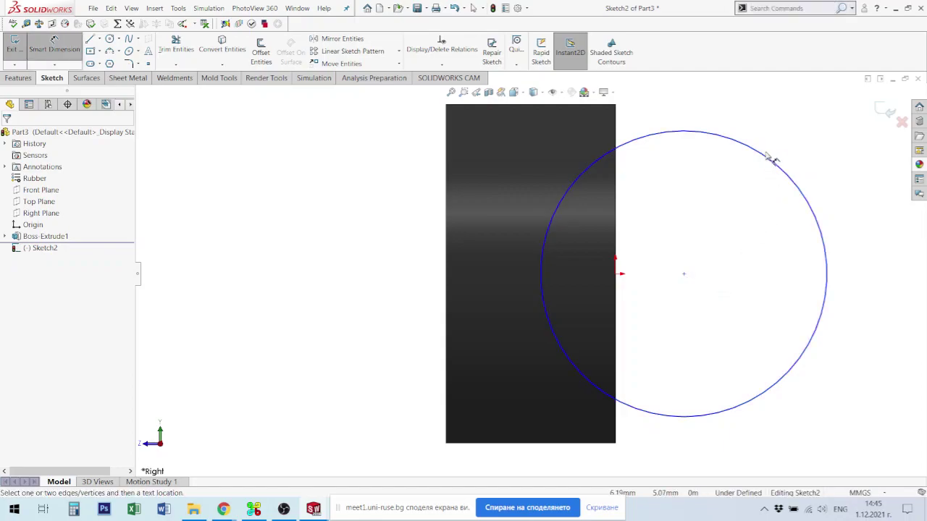
left_click(772, 159)
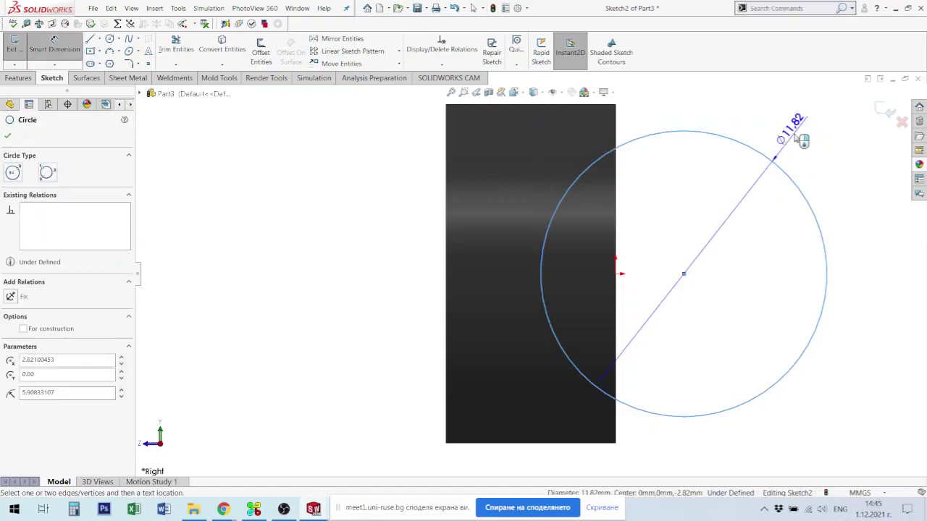
key("z")
left_click(749, 142)
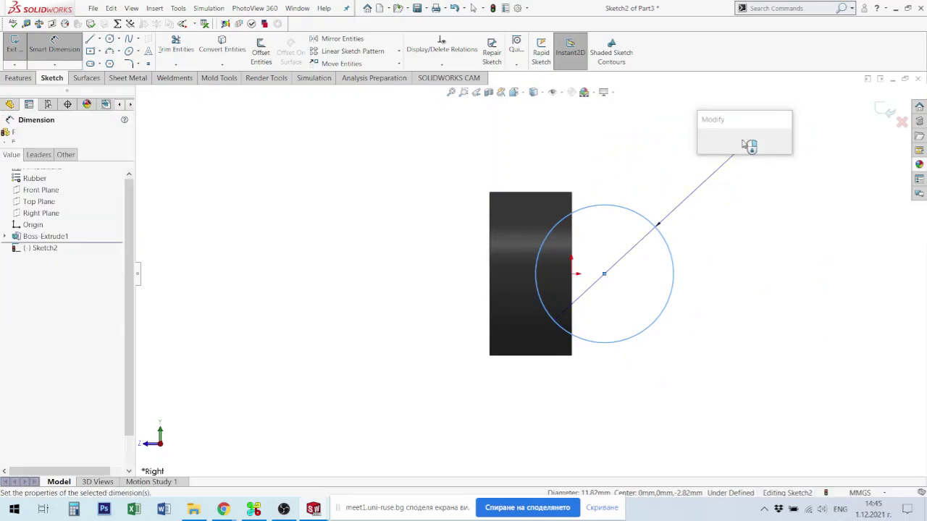
key("Return")
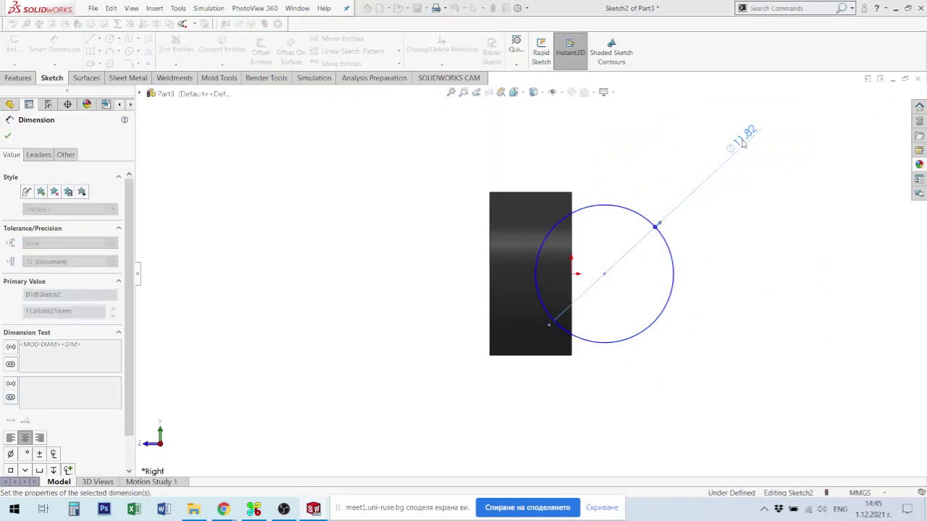
type("10.00mm")
key("Return")
key("Escape")
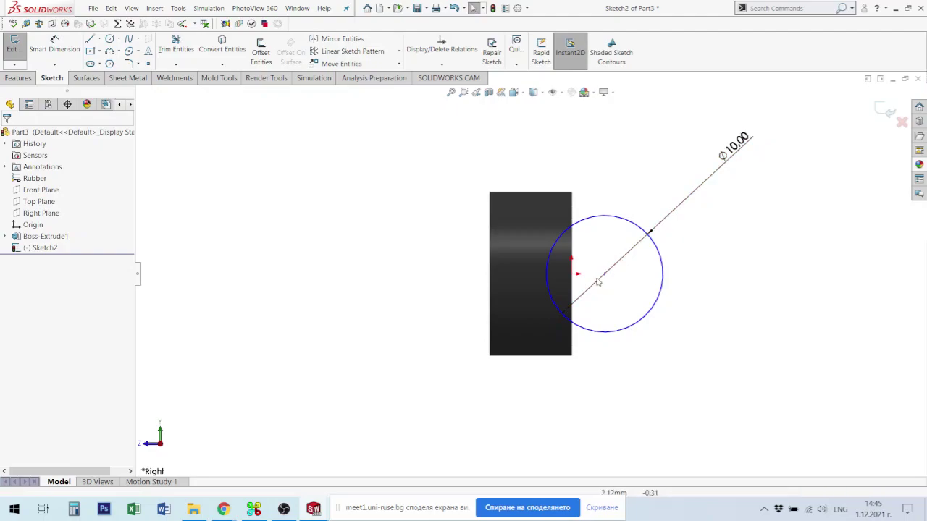
Make the 10 mm circle's centre coincident with the origin
left_click(605, 274)
left_click(572, 274, "ctrl")
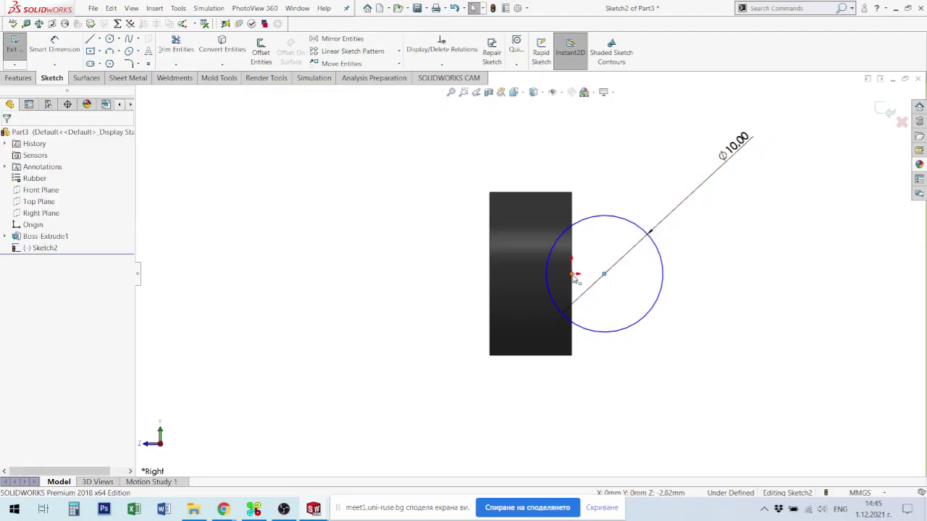
left_click(601, 231)
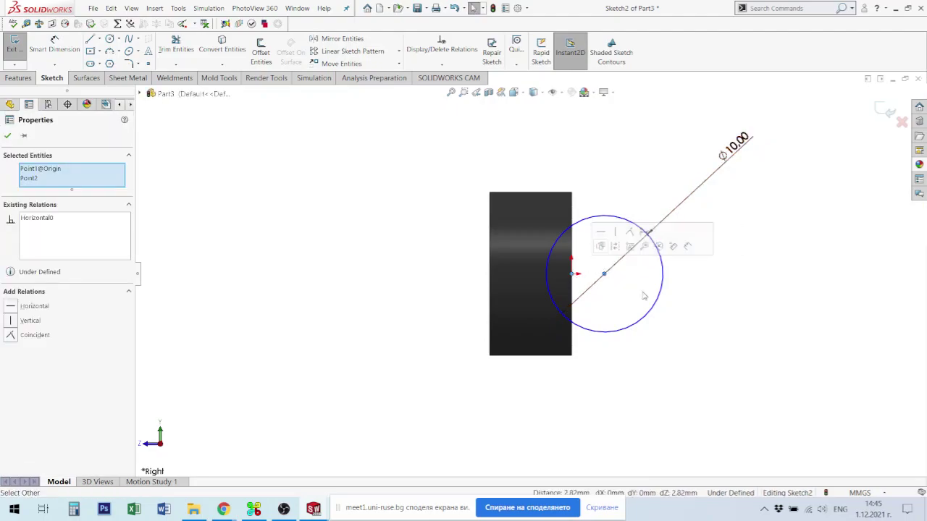
key("Escape")
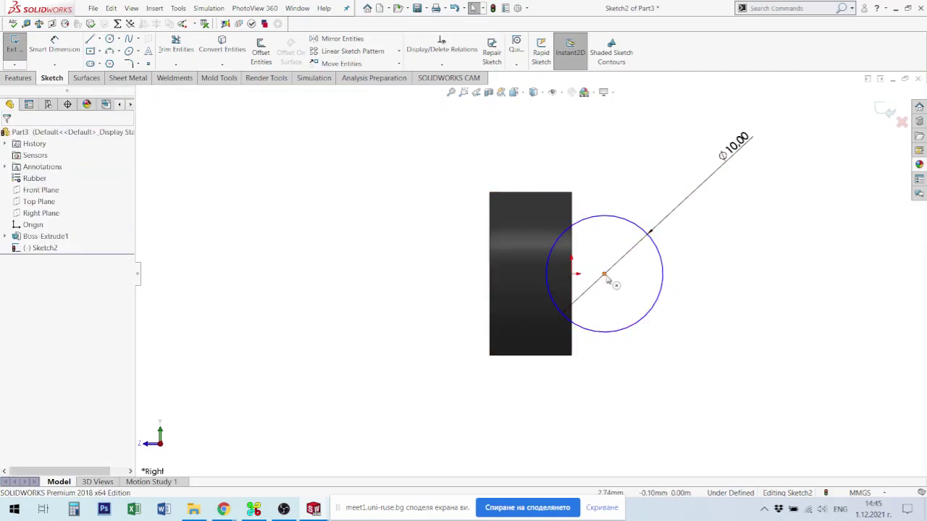
left_click_drag(604, 273, 573, 274)
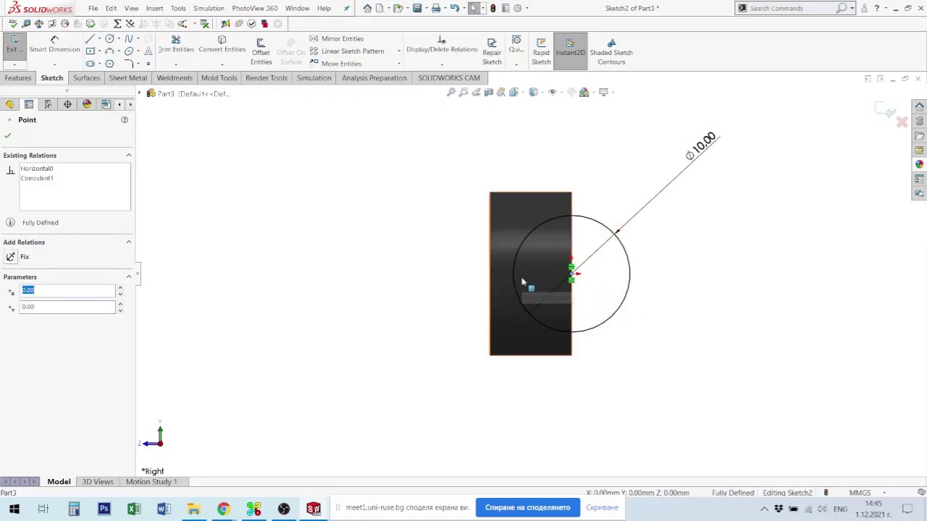
Cut the circle through the ring with Extruded Cut, using Through All - Both
mouse_move(522, 281)
middle_mouse_down()
mouse_move(515, 265)
mouse_move(507, 269)
mouse_move(528, 281)
middle_mouse_up()
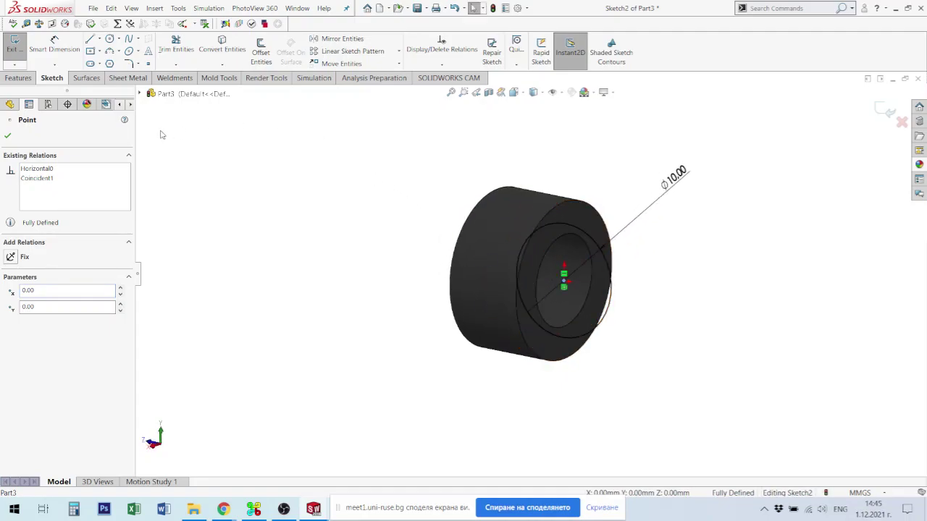
left_click(21, 79)
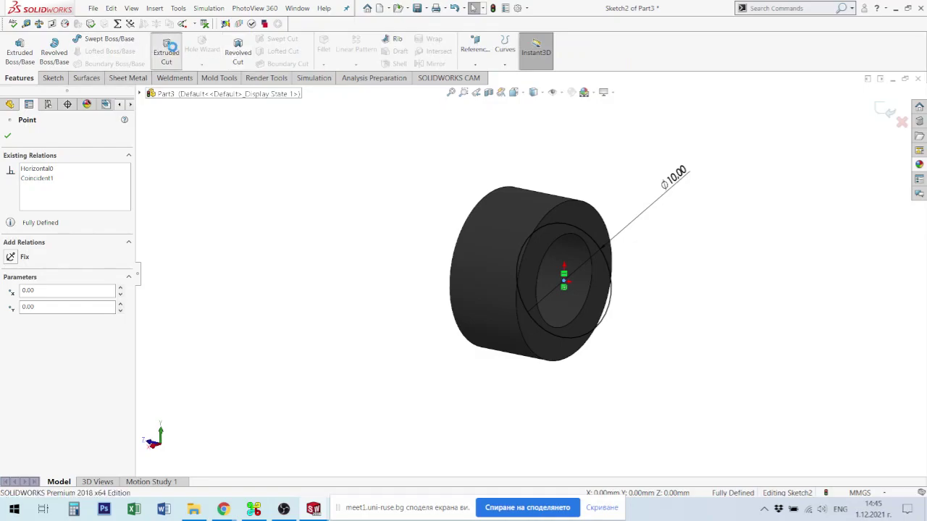
left_click(166, 49)
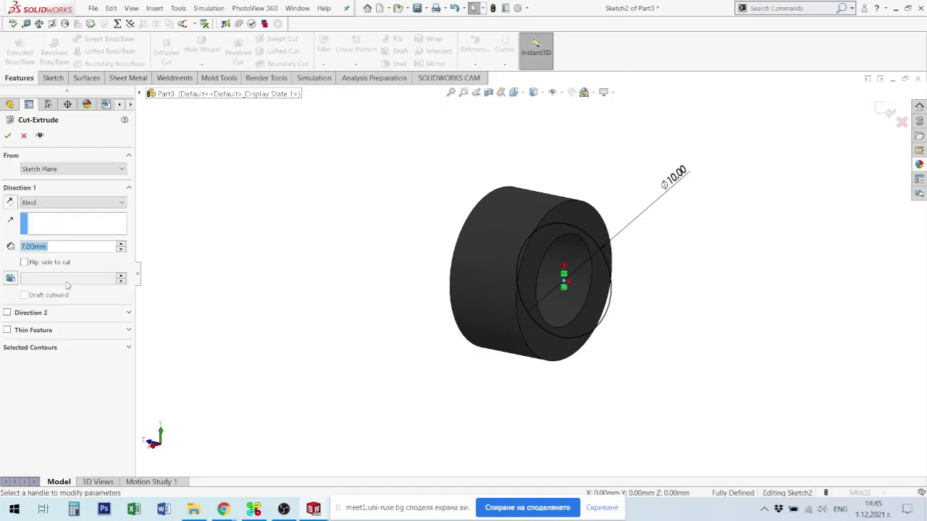
left_click(72, 203)
left_click(51, 230)
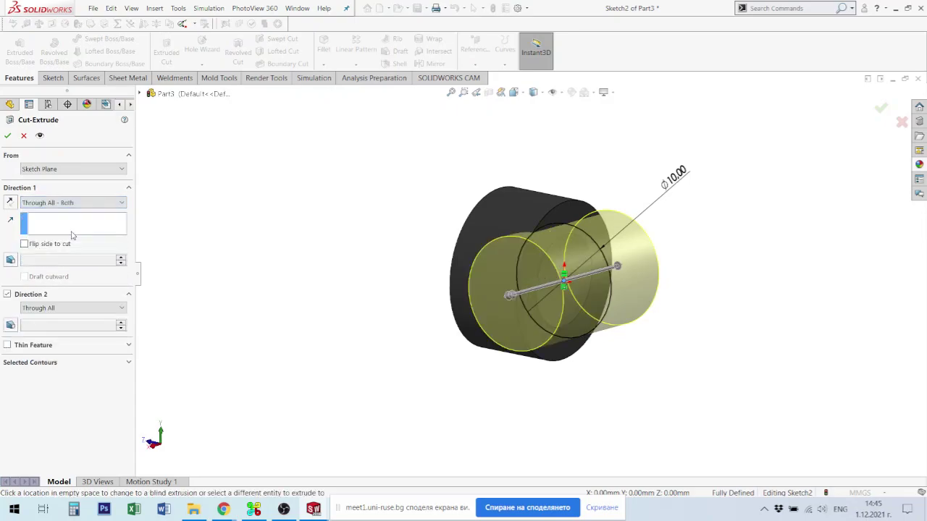
left_click(8, 135)
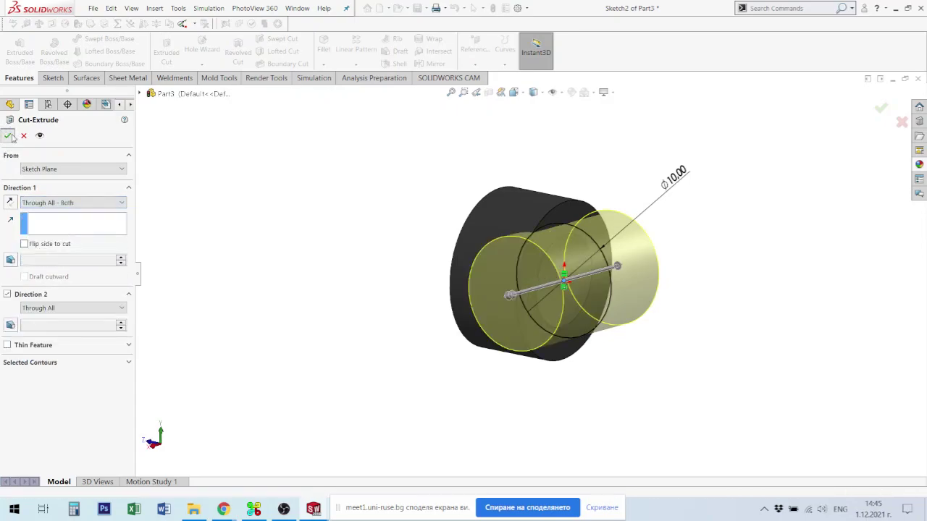
middle_click_drag(627, 277, 631, 385)
left_click(672, 283)
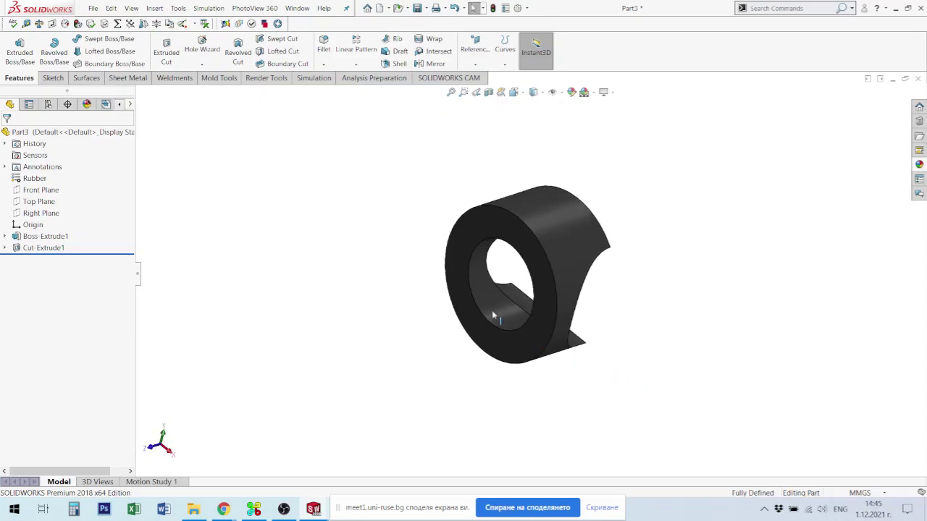
Edit the ring's base sketch and set the inner circle's diameter to 6 mm
scroll(504, 312, "down", 2)
left_click(503, 311)
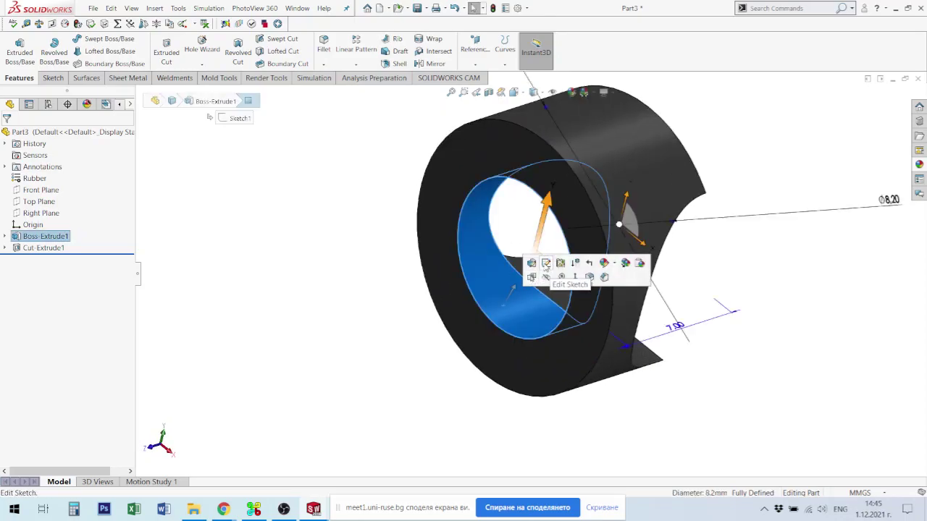
left_click(546, 263)
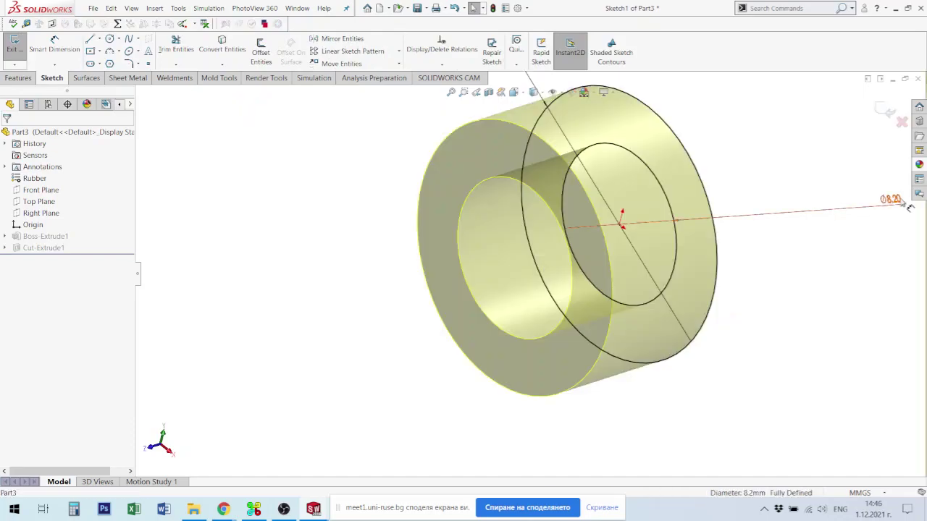
double_click(898, 203)
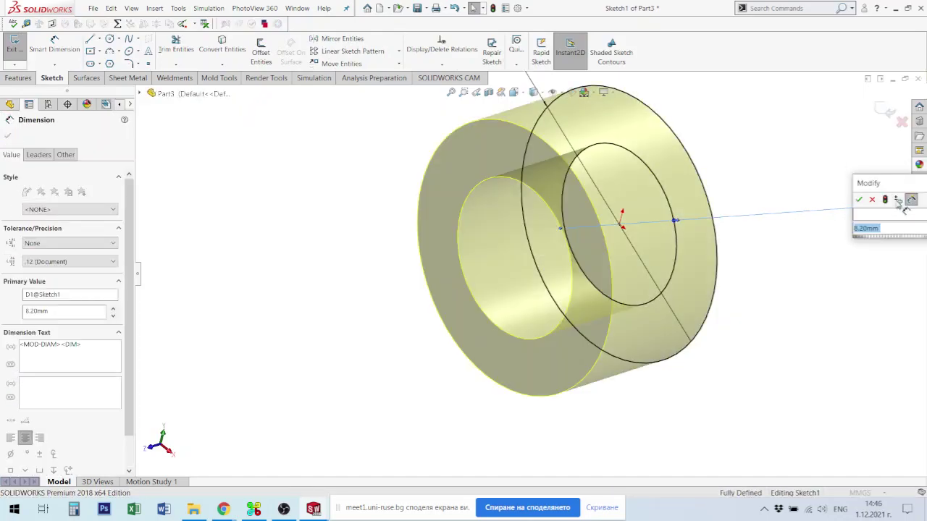
type("6")
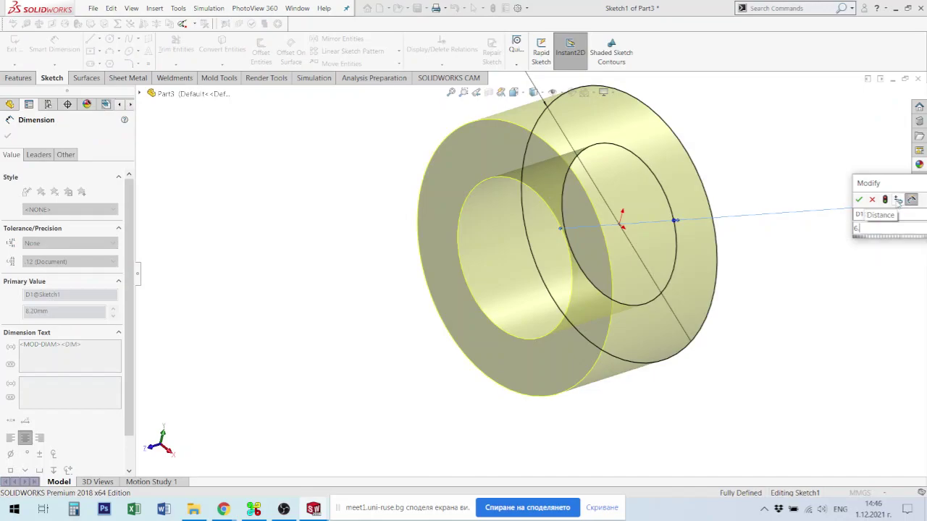
key("Return")
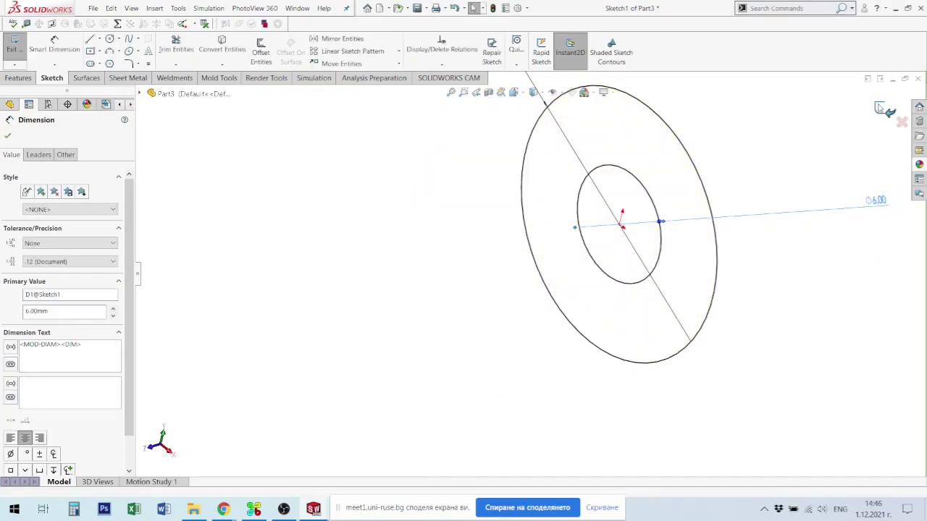
left_click(886, 109)
Check the notched ring's shape and save the part as Plastick_Part_06.SLDPRT in the Personal work folder
middle_click_drag(610, 244, 635, 273)
scroll(569, 279, "down", 3)
middle_click_drag(559, 287, 628, 335)
scroll(609, 335, "down", 3)
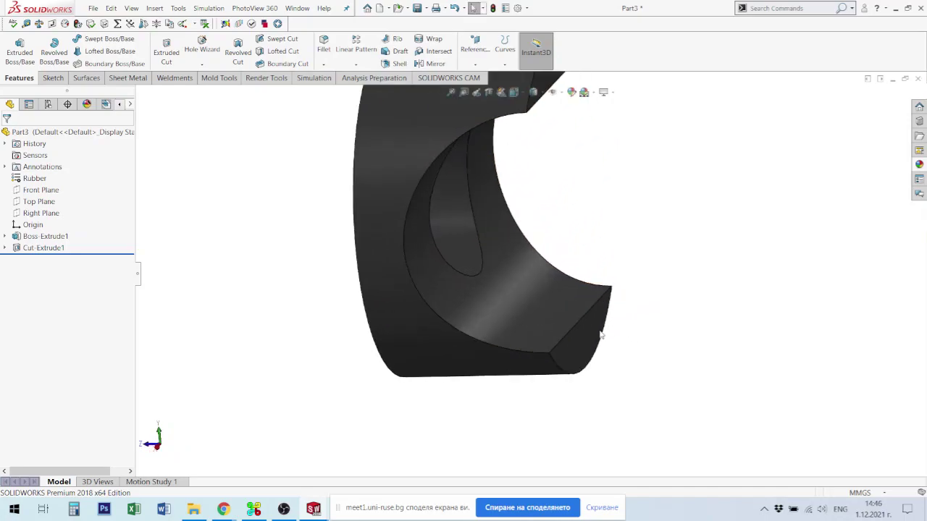
scroll(640, 332, "up", 3)
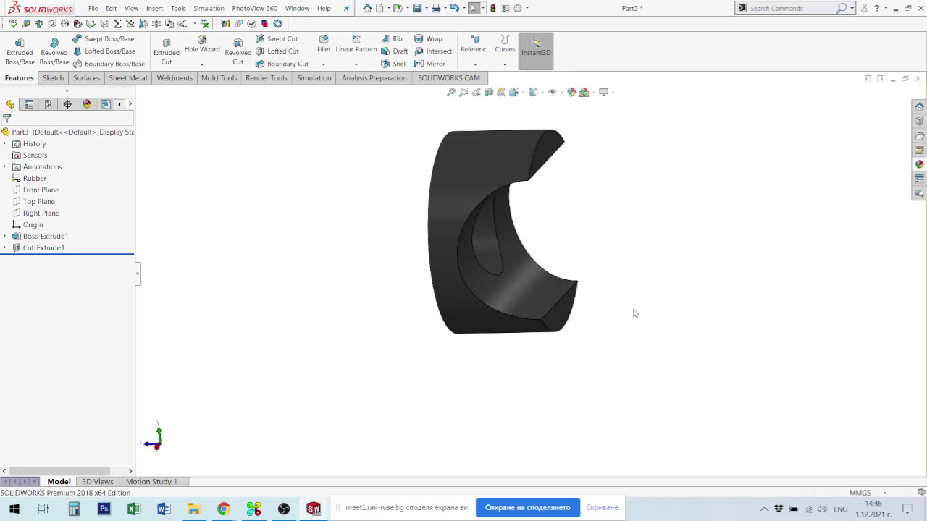
key("ctrl+s")
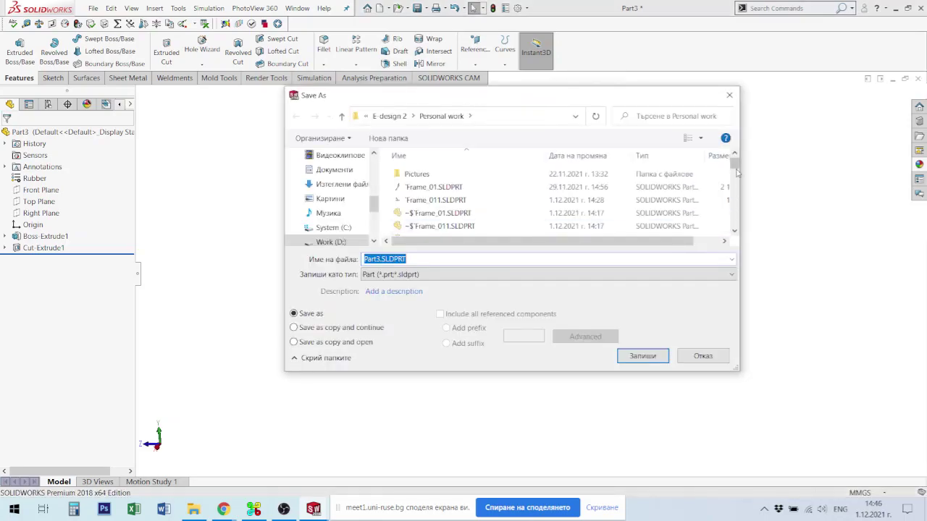
left_click_drag(738, 168, 745, 215)
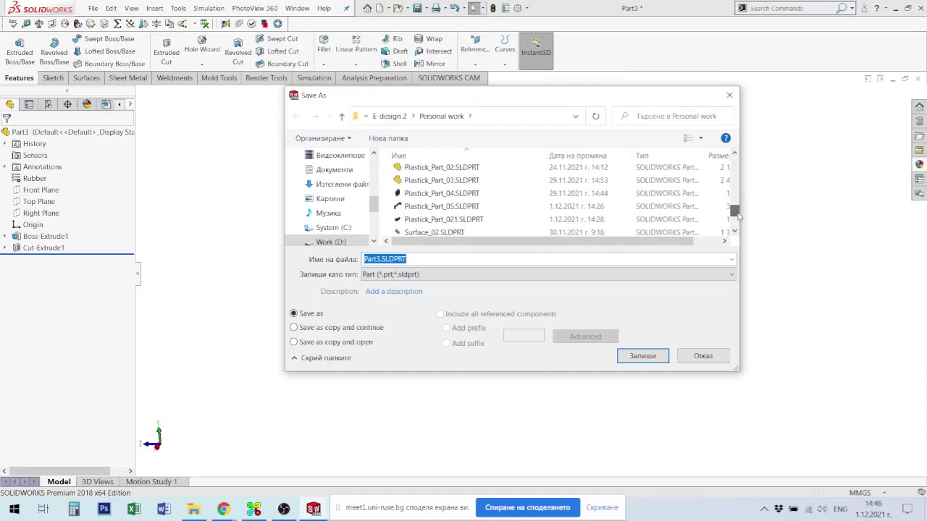
left_click(416, 208)
double_click(407, 260)
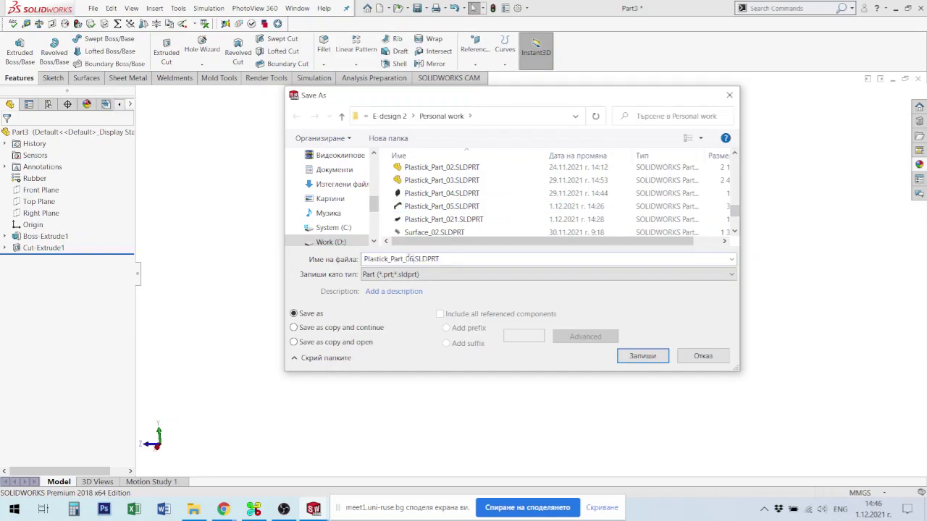
left_click(640, 355)
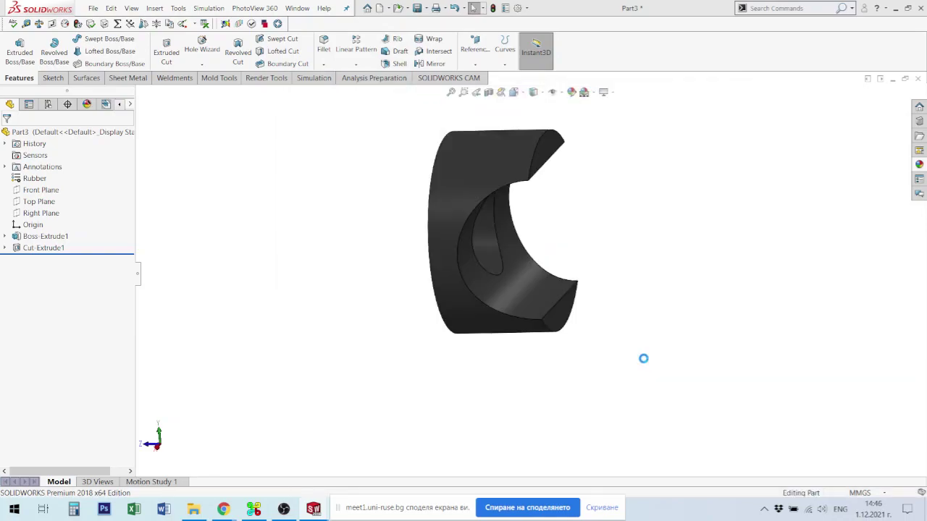
Insert Plastick_Part_06 below the pipes in the Prohodilka assembly and add two copies, one beside it and one above the pipes
key("ctrl+Tab")
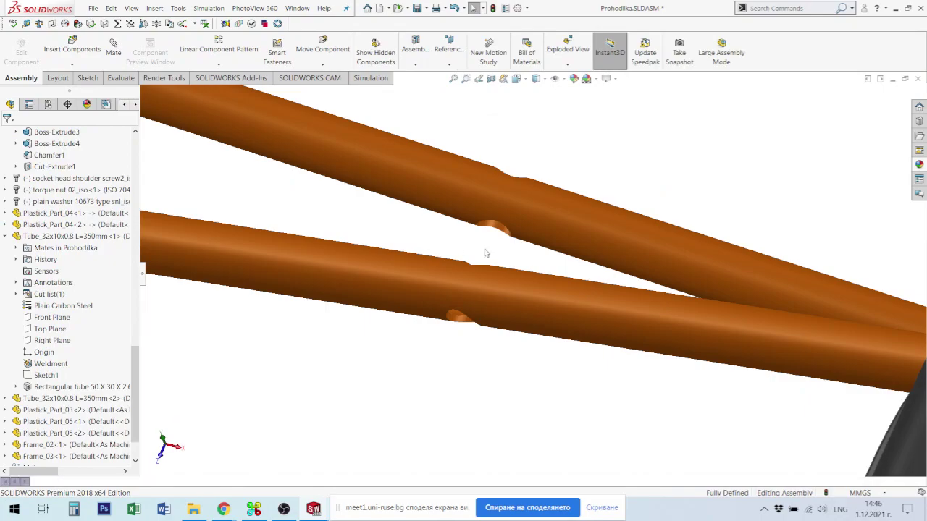
left_click(73, 51)
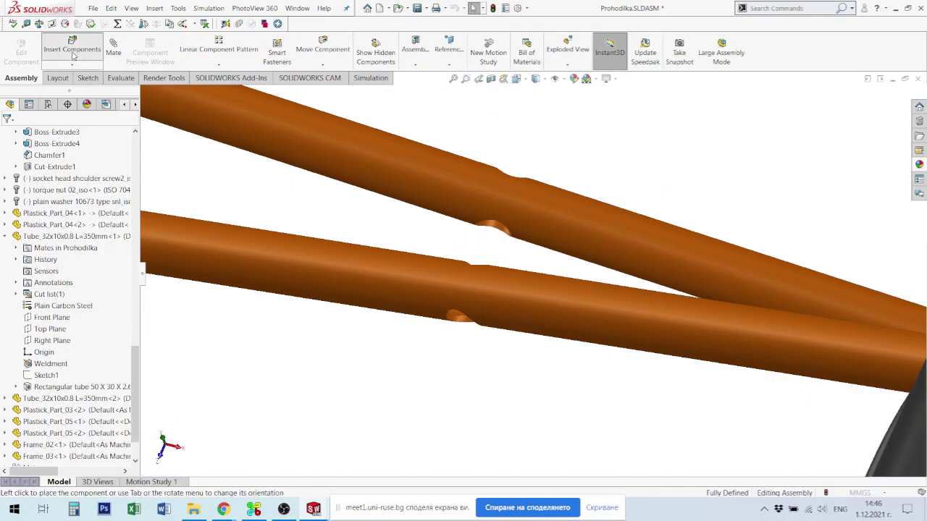
left_click(38, 292)
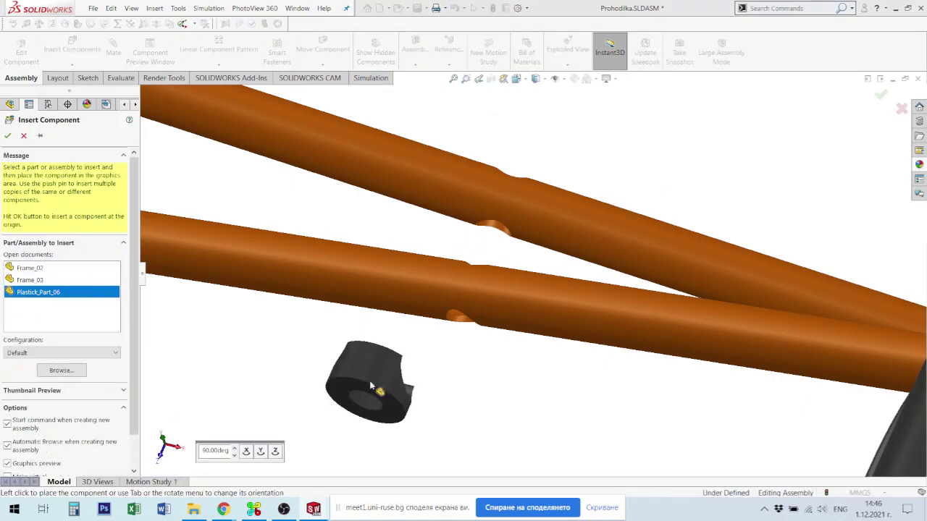
left_click(394, 389)
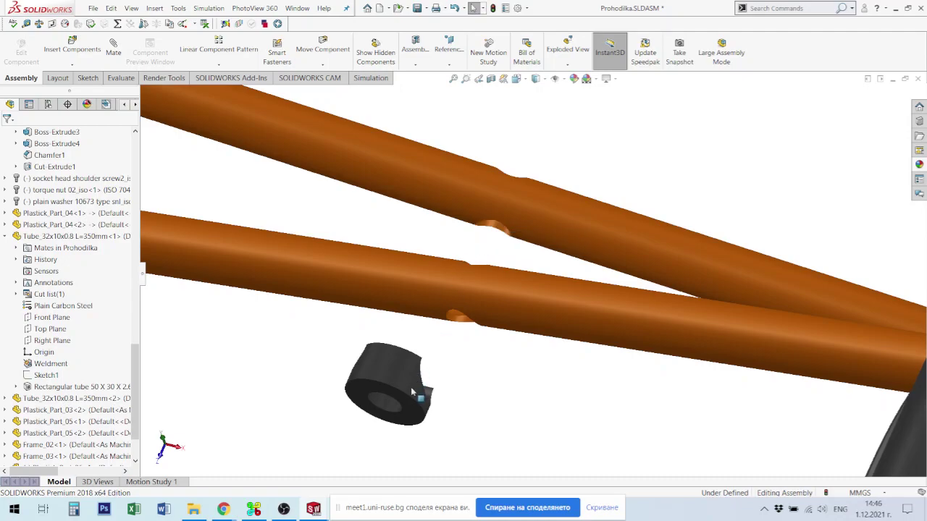
left_click_drag(398, 373, 580, 136, "ctrl")
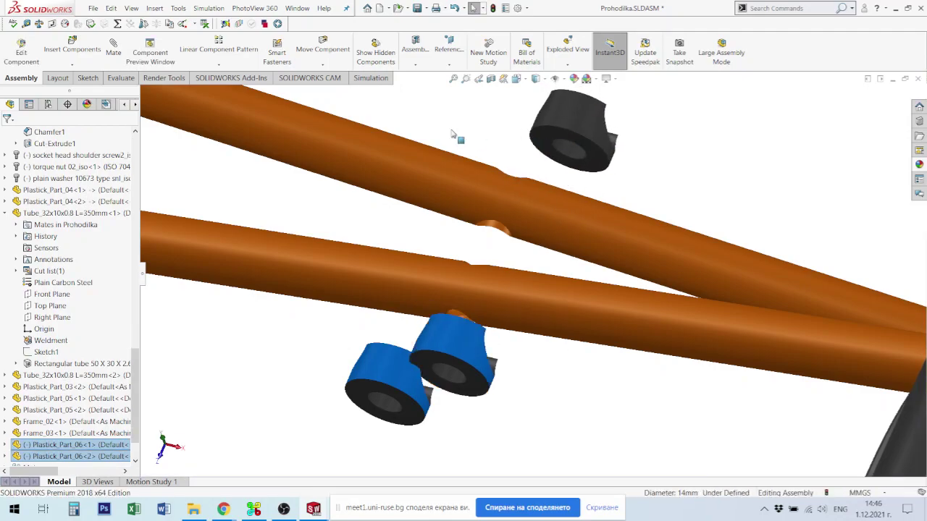
Rotate the Plastick_Part_06 copy above the pipes with Rotate Component until its notch faces them
left_click(323, 64)
left_click(347, 88)
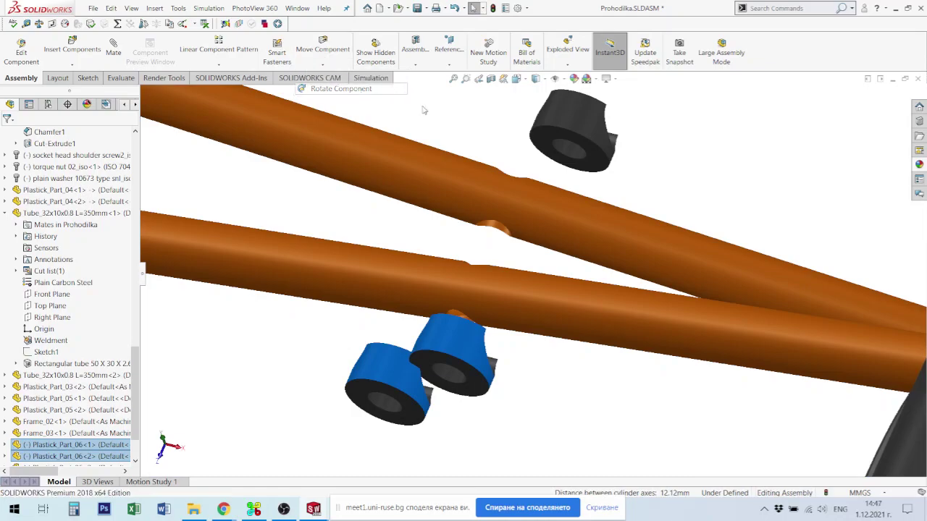
left_click_drag(607, 149, 404, 343)
left_click(323, 45)
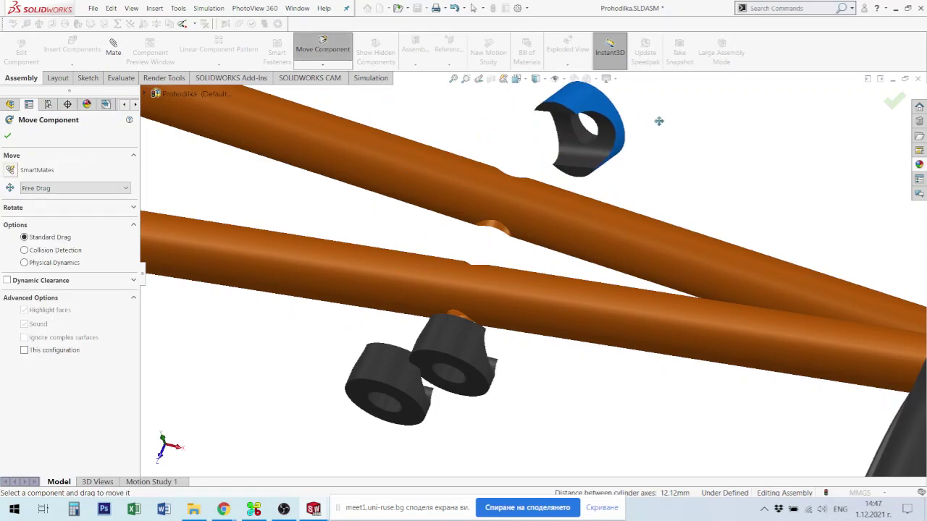
left_click(335, 47)
Copy the rotated ring and place the new instance below the pipes, beside the other two rings
left_click_drag(611, 119, 569, 425, "ctrl")
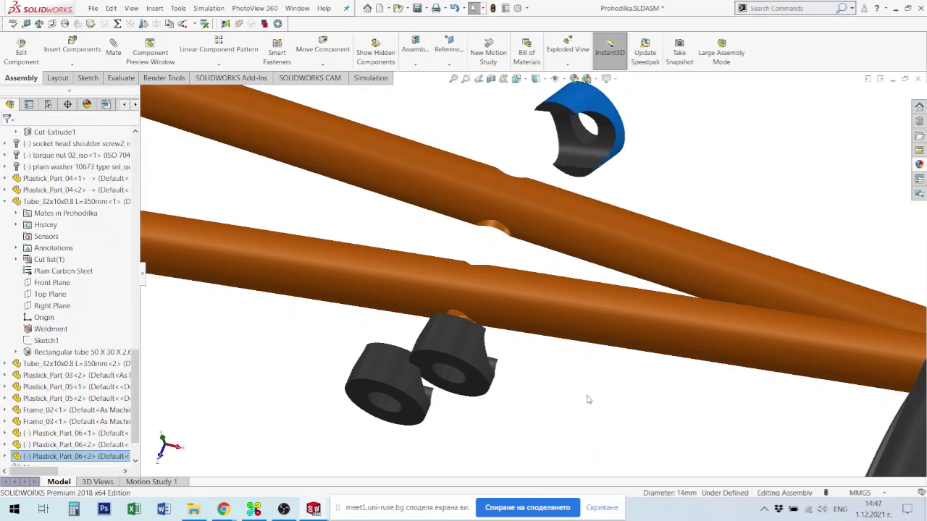
scroll(586, 398, "up", 5)
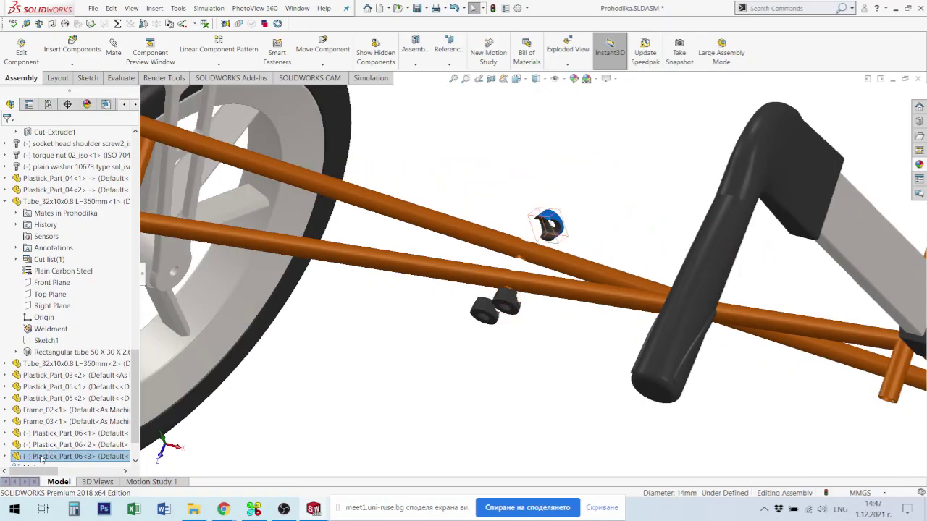
scroll(569, 321, "down", 2)
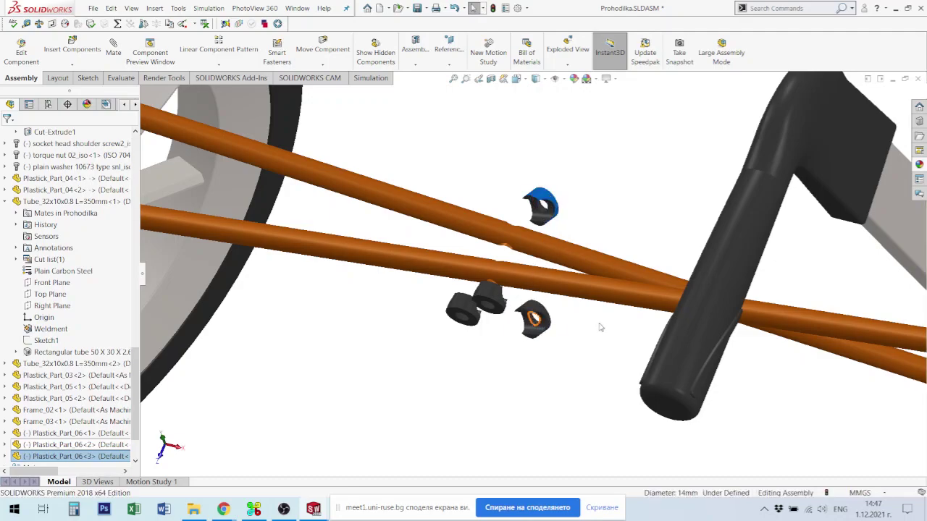
scroll(536, 327, "down", 3)
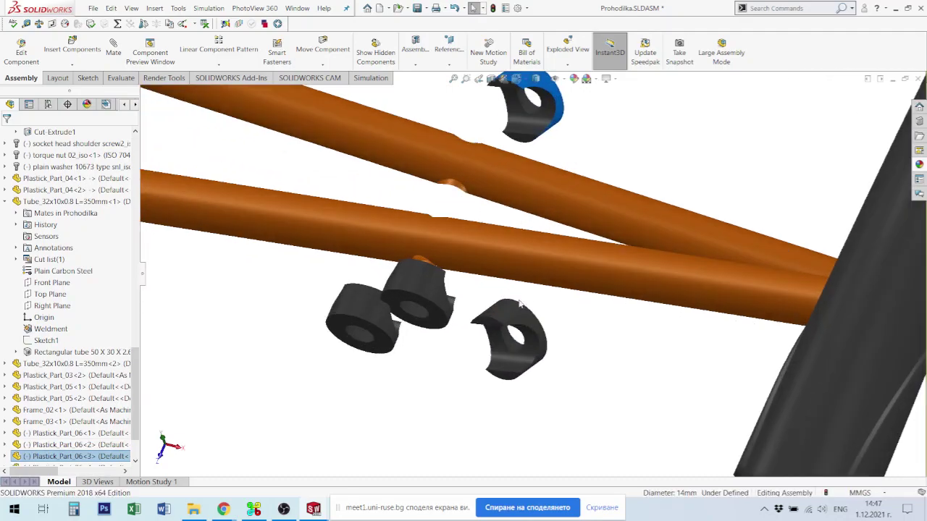
Mate the new ring's bore concentric with the bore of Plastick_Part_06<1> and move that ring away from the pipes
left_click(516, 346)
left_click(367, 338, "ctrl")
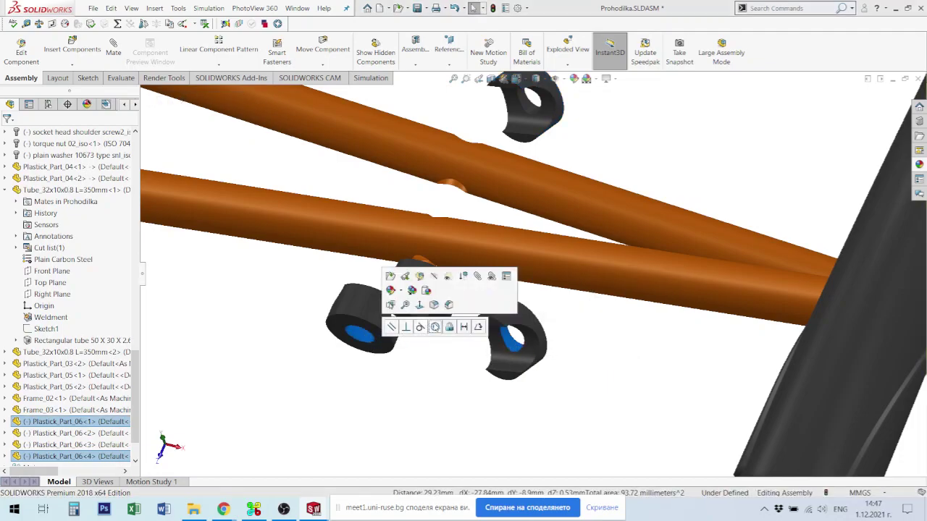
left_click(434, 327)
left_click_drag(368, 312, 316, 395)
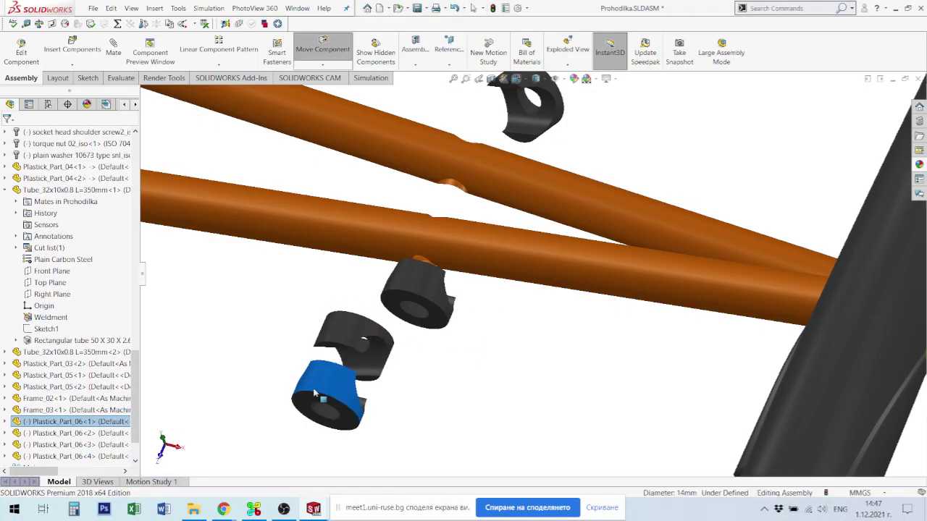
scroll(384, 346, "down", 2)
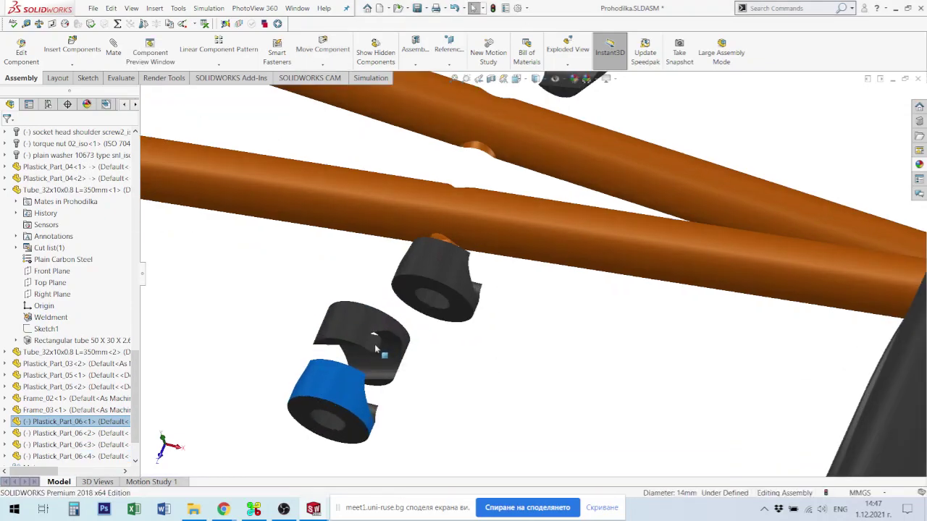
Mate the bore of Plastick_Part_06<4> concentric with the bore of Plastick_Part_06<2>
left_click(372, 346)
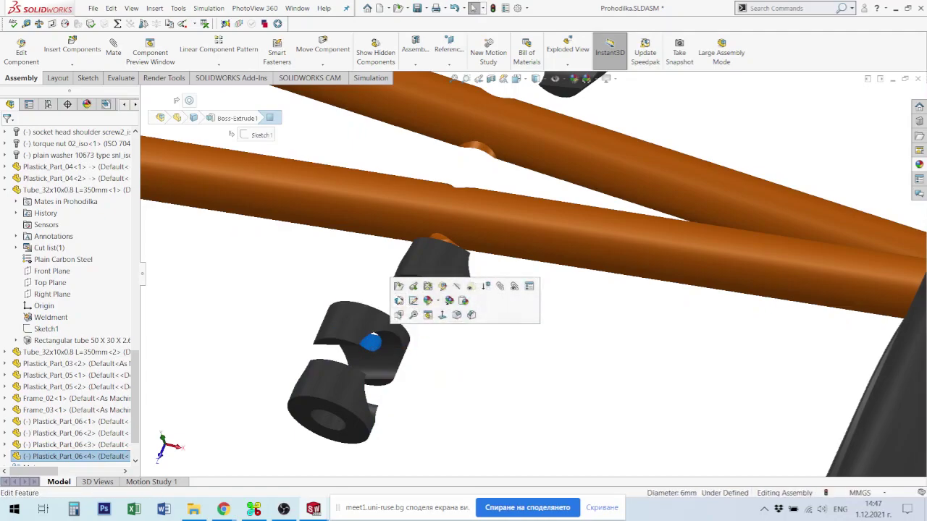
left_click(434, 308, "ctrl")
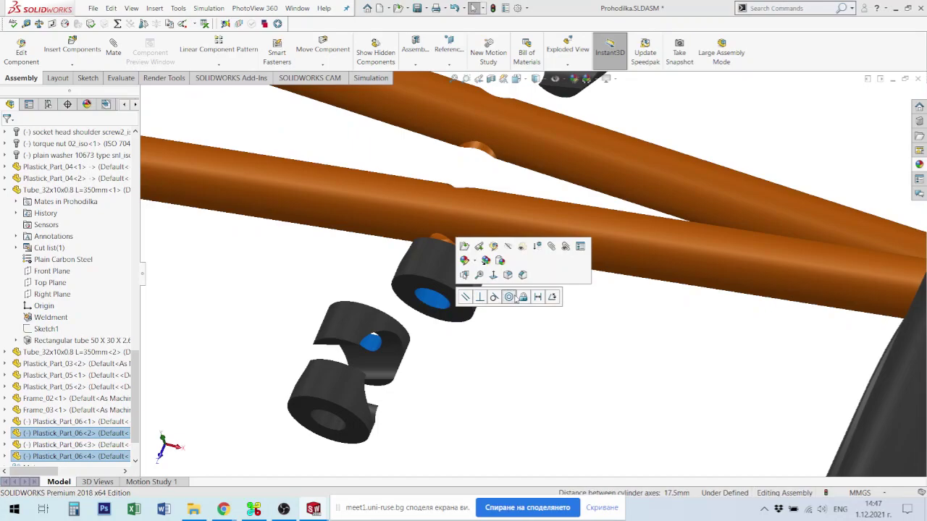
left_click(511, 298)
left_click_drag(385, 291, 408, 273)
Join the flat faces of Plastick_Part_06<2> and Plastick_Part_06<4> back to back with a coincident mate
left_click(412, 317)
middle_click_drag(412, 317, 414, 337)
left_click(402, 329)
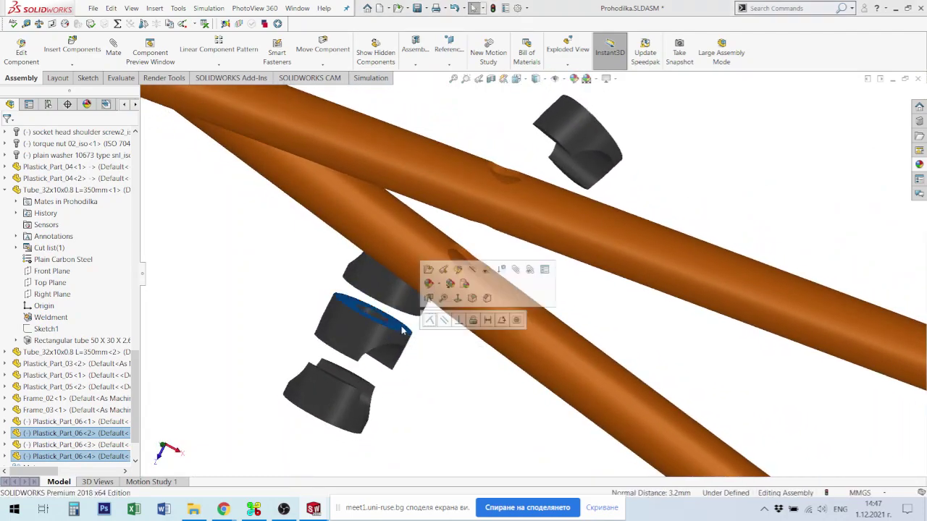
left_click(431, 320)
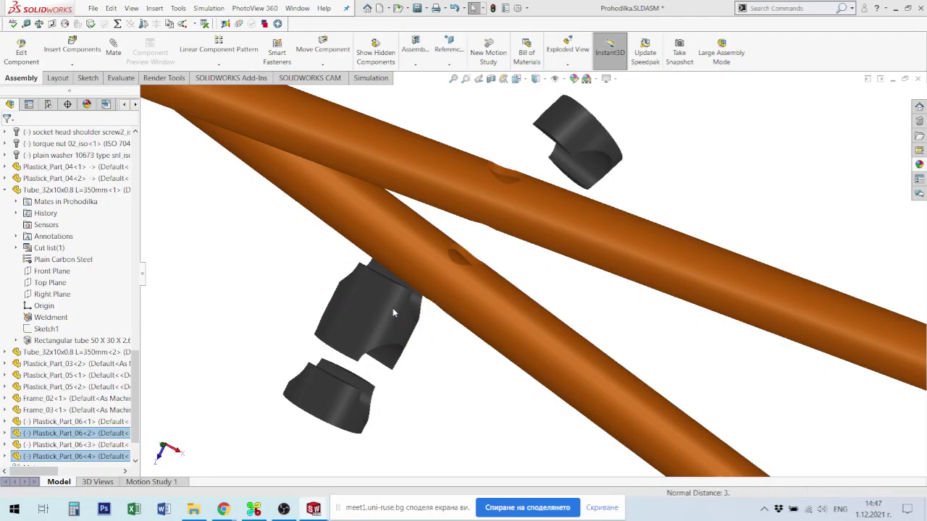
Mate the bore of the ring above the pipes concentric with the bore of Plastick_Part_06<1>
middle_click_drag(605, 113, 572, 221)
left_click(569, 230)
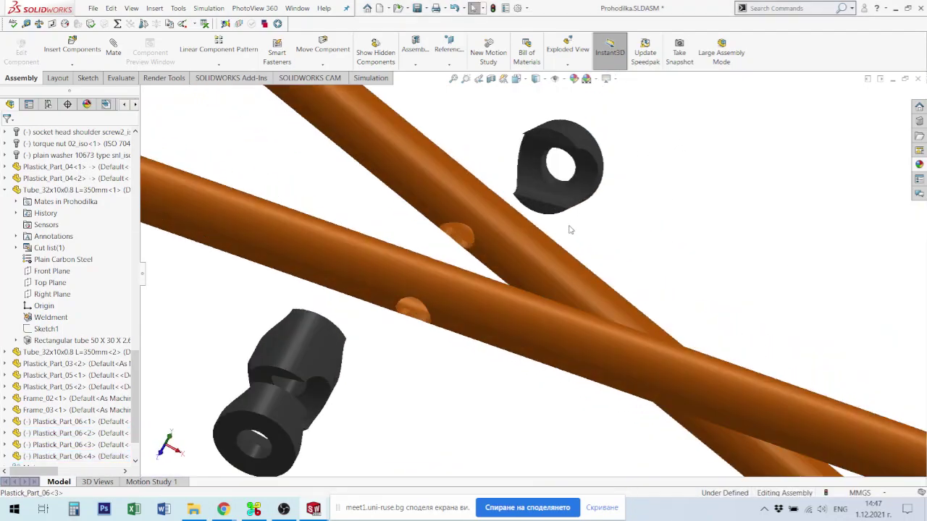
left_click(556, 183)
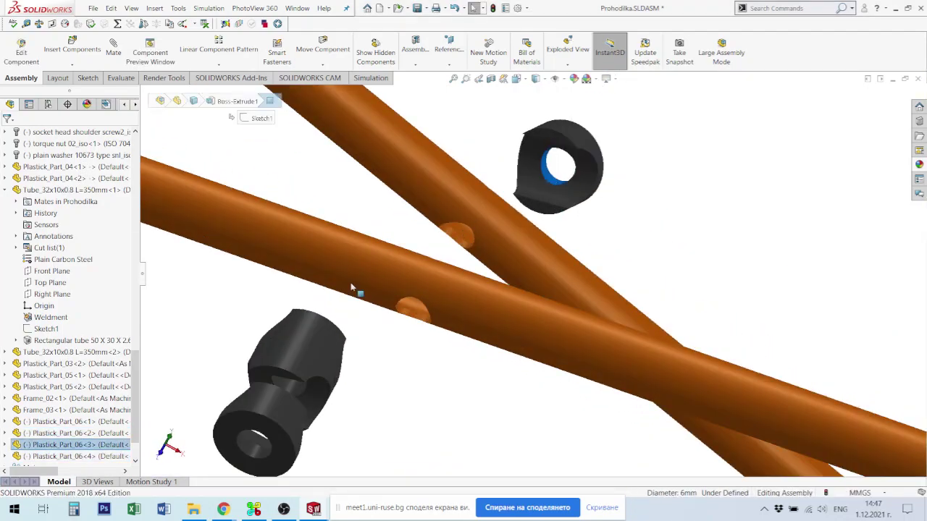
left_click(254, 452, "ctrl")
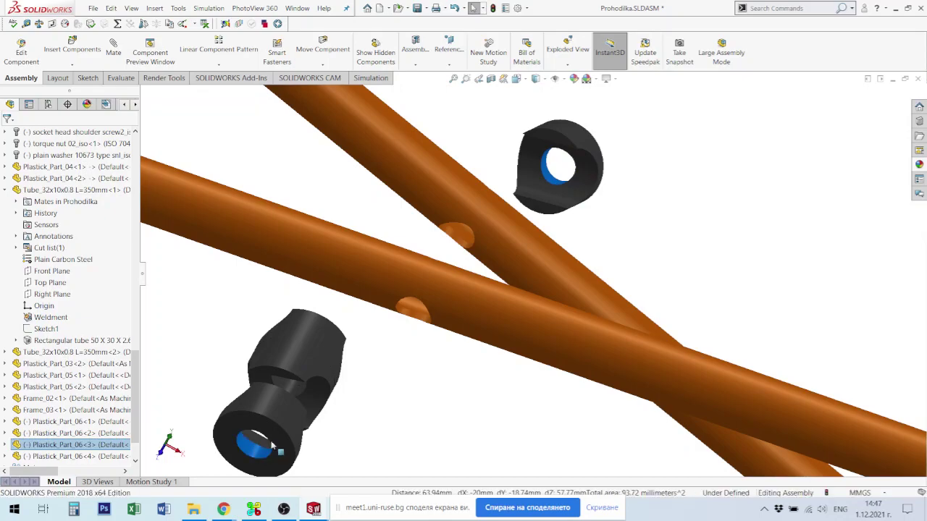
left_click(325, 442)
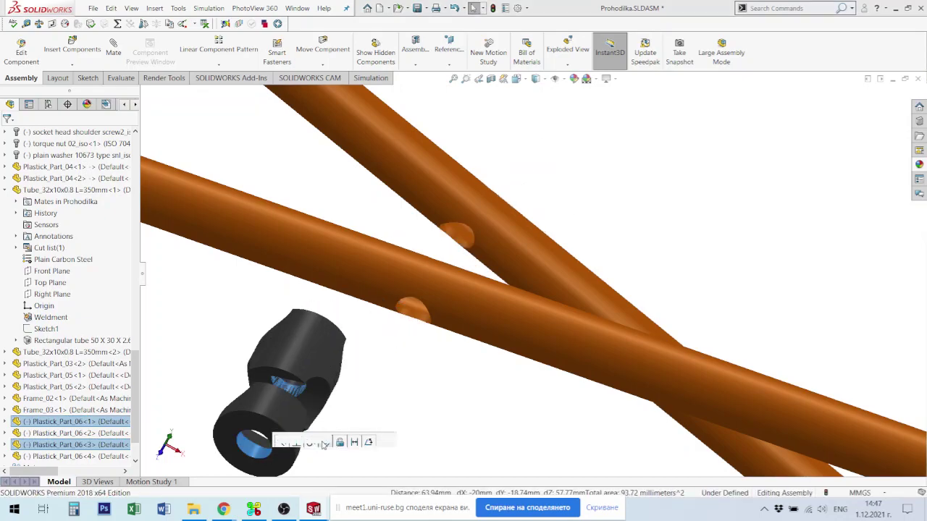
middle_click_drag(277, 385, 422, 314)
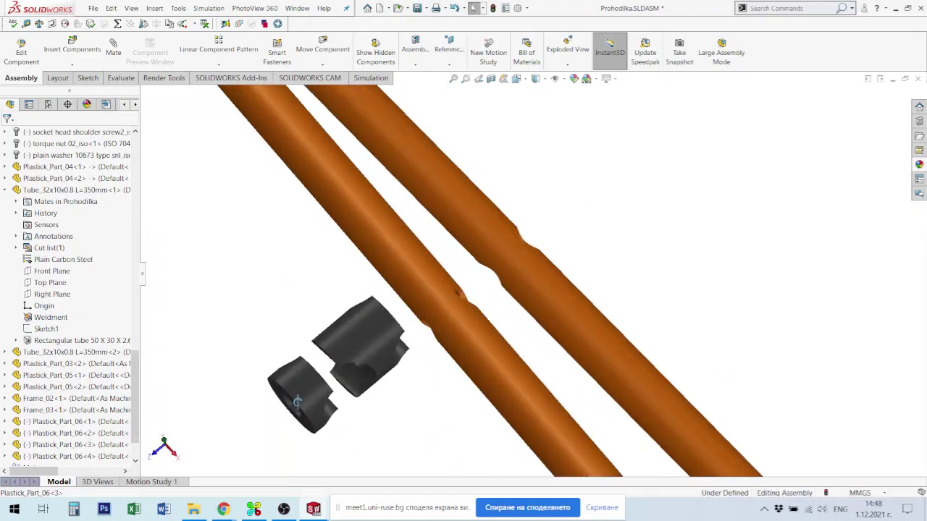
Move the joined ring pair between the two pipes and bring Plastick_Part_06<3> to the outer side of Frame_03
left_click_drag(367, 338, 610, 197)
left_click(661, 213)
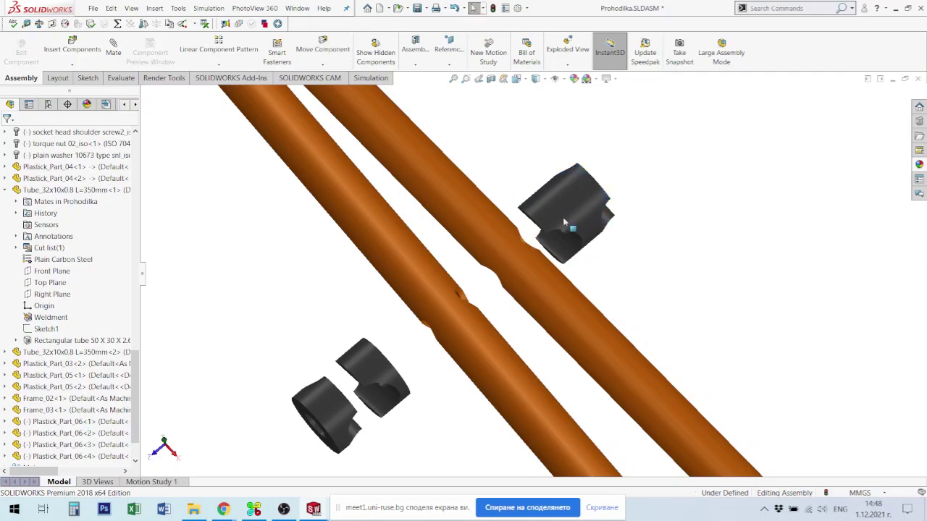
left_click_drag(565, 221, 461, 324)
scroll(391, 333, "up", 3)
left_click_drag(533, 296, 725, 116)
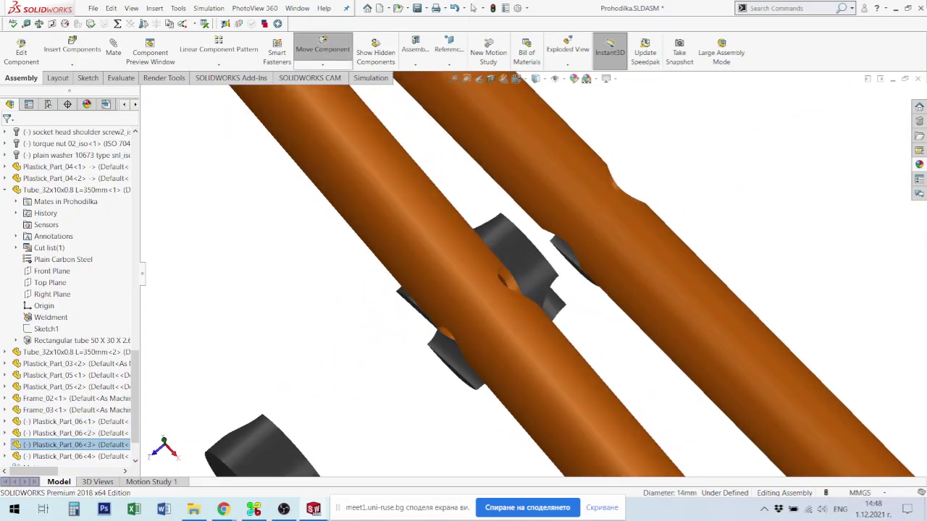
Pull Plastick_Part_06<3> clear of Frame_03 and mate its notch concentric with the Frame_03 pipe
scroll(663, 250, "down", 3)
left_click(512, 287)
left_click_drag(578, 219, 731, 126)
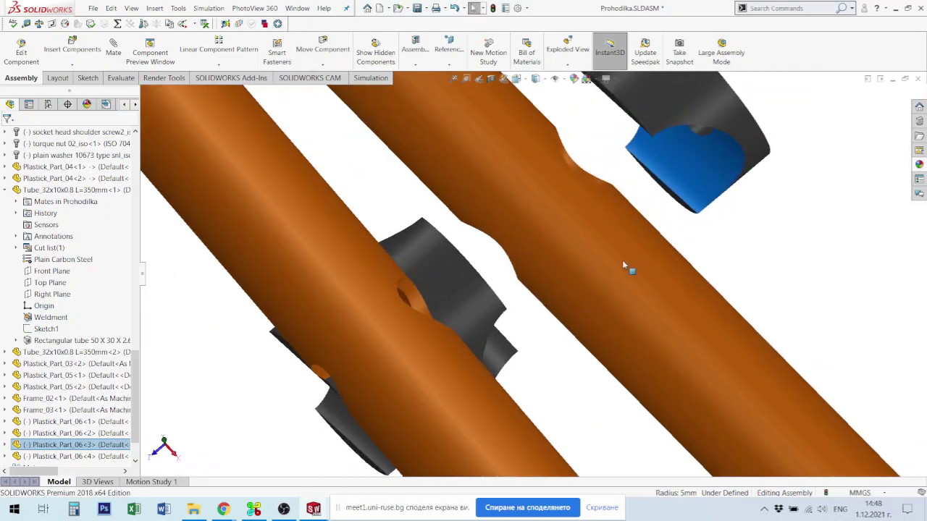
left_click(693, 211)
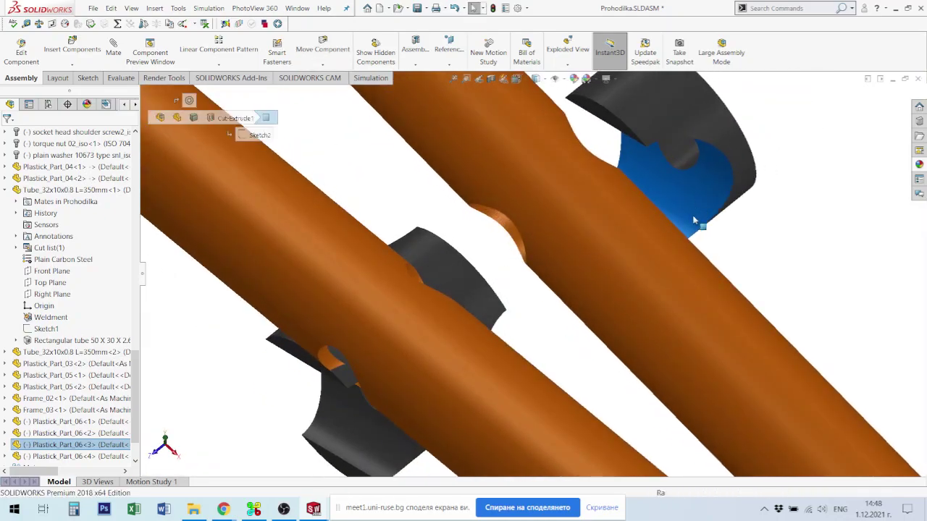
left_click(676, 267, "ctrl")
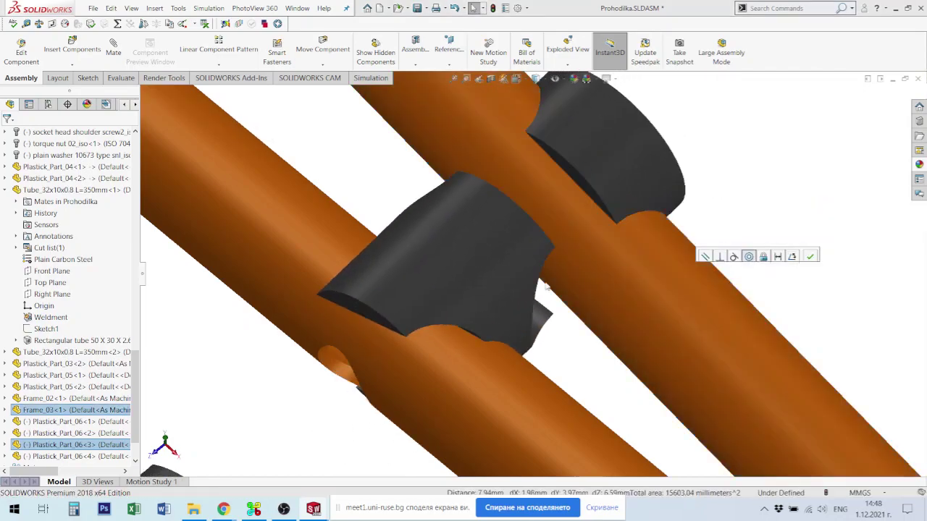
Mate the notch of Plastick_Part_06<2>, between the pipes, concentric with the Frame_03 pipe
left_click(574, 288)
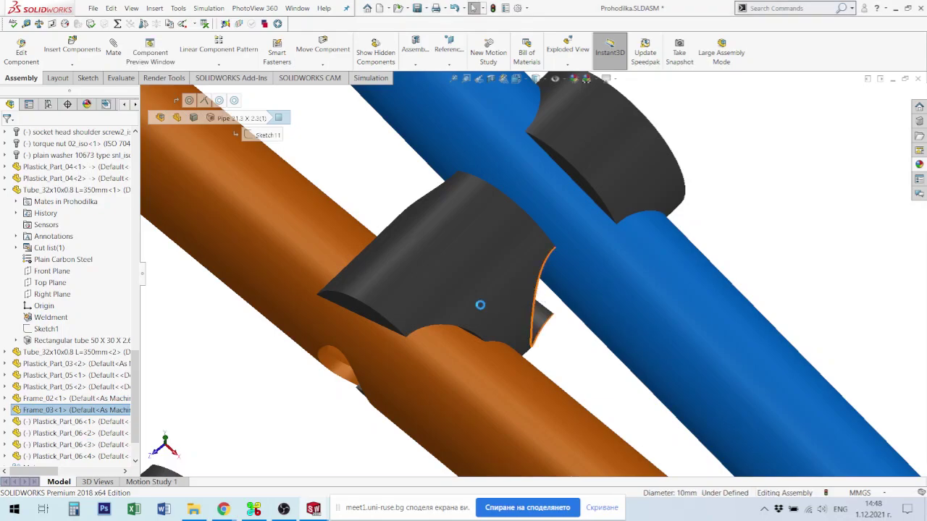
middle_click_drag(480, 306, 499, 305)
left_click(571, 316)
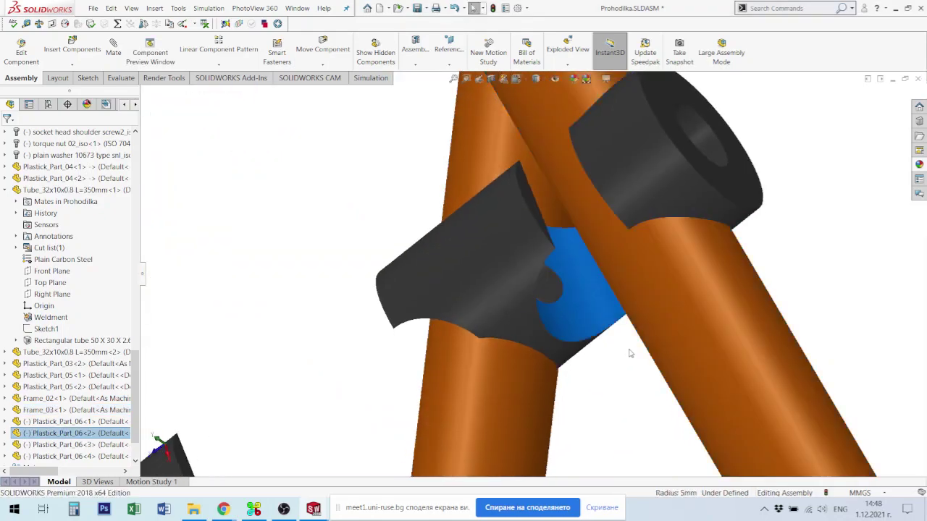
left_click(666, 335, "ctrl")
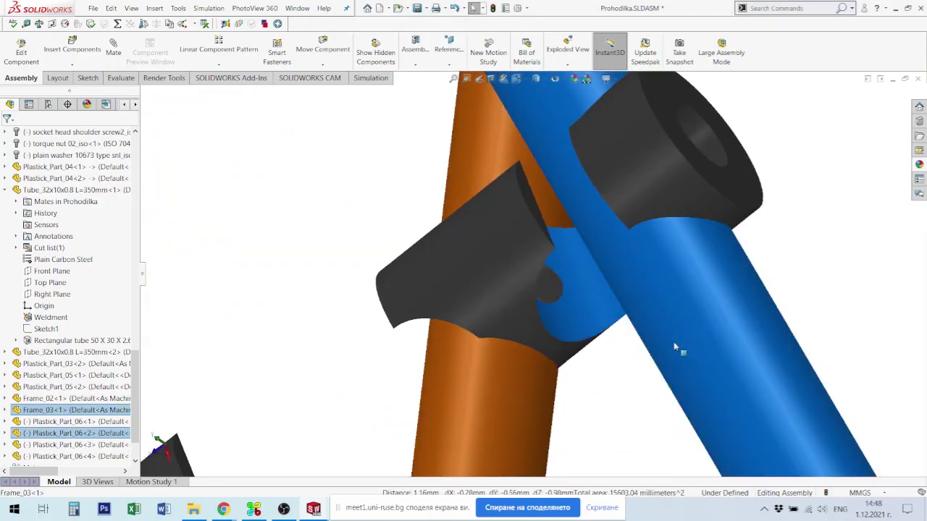
left_click(597, 317)
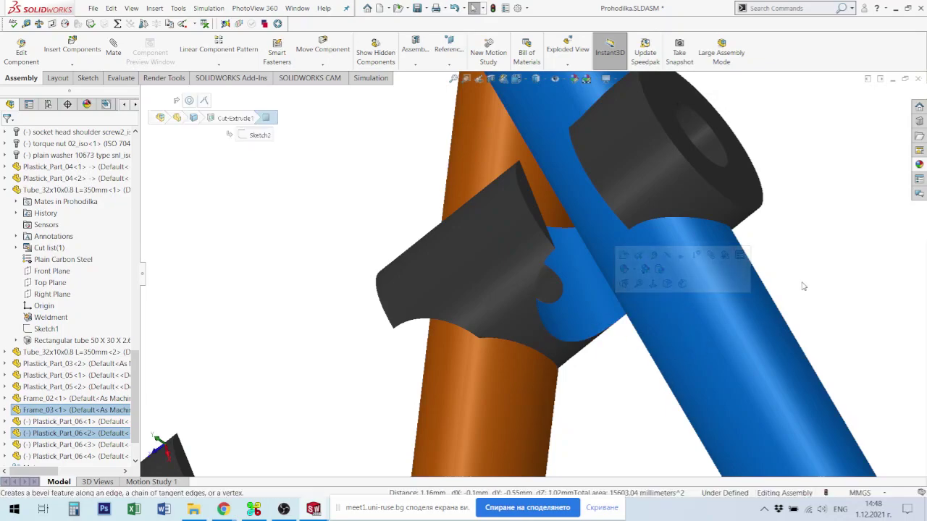
left_click(600, 319)
left_click(686, 341)
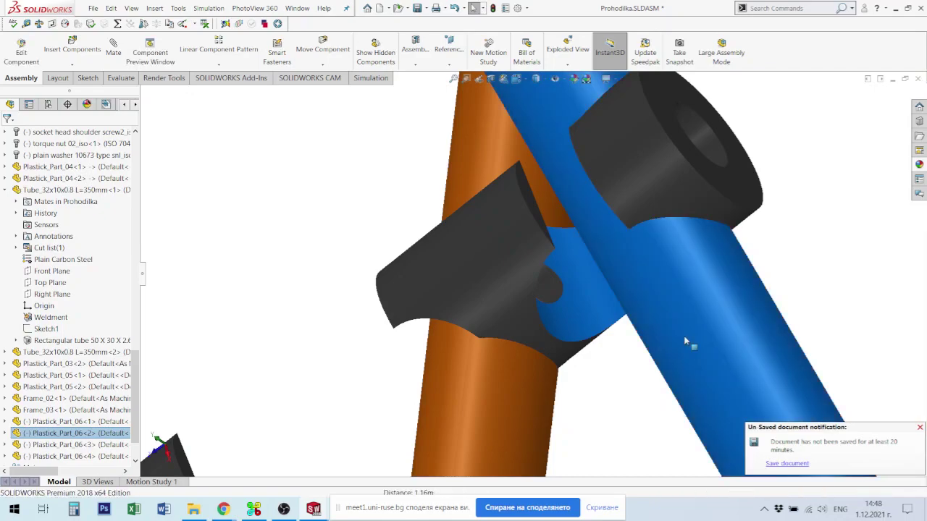
left_click(757, 329)
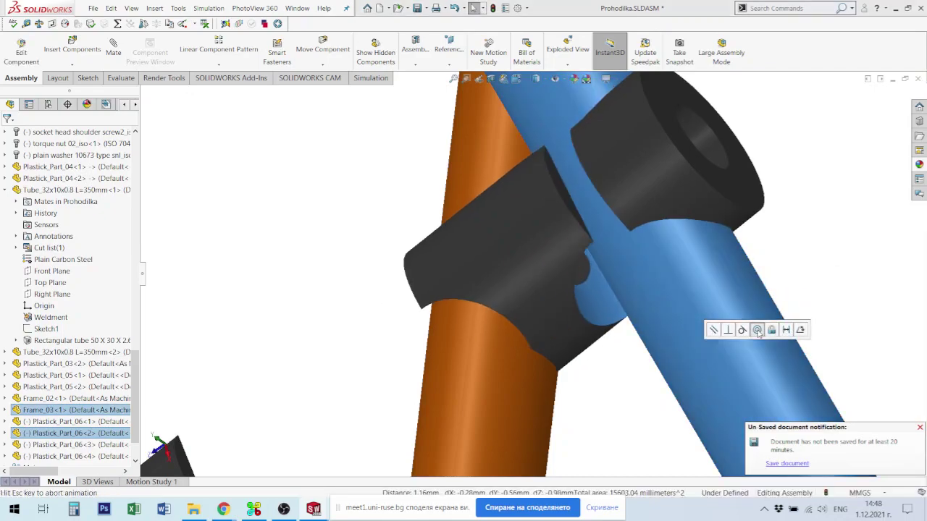
Mate the bore of Plastick_Part_06<4> concentric with the hole in Frame_02 and turn its notch toward that pipe
middle_click_drag(636, 282, 547, 314)
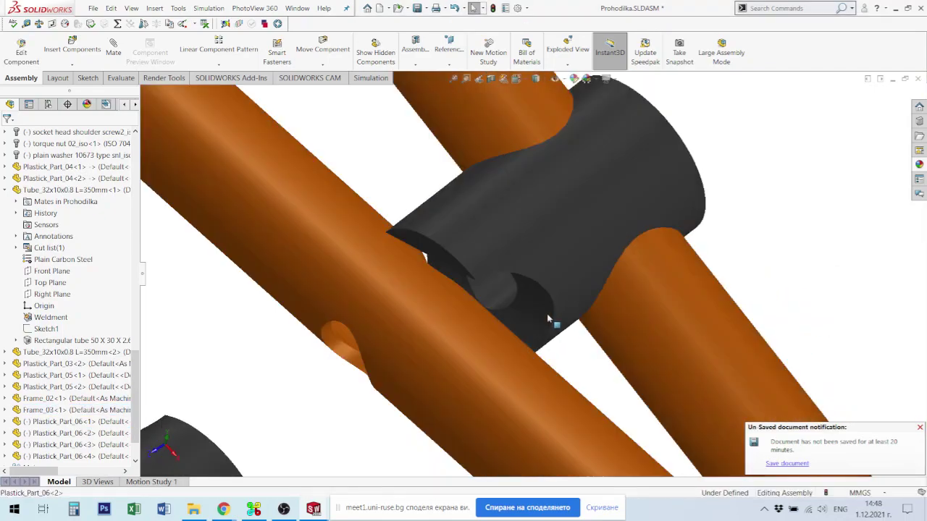
scroll(543, 312, "up", 6)
scroll(503, 266, "down", 2)
left_click(529, 264)
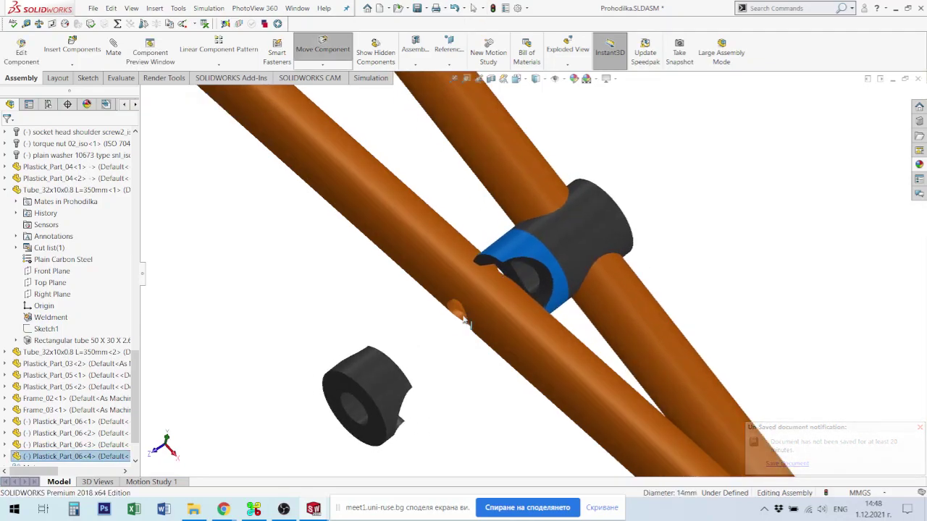
scroll(475, 319, "down", 3)
left_click(504, 290)
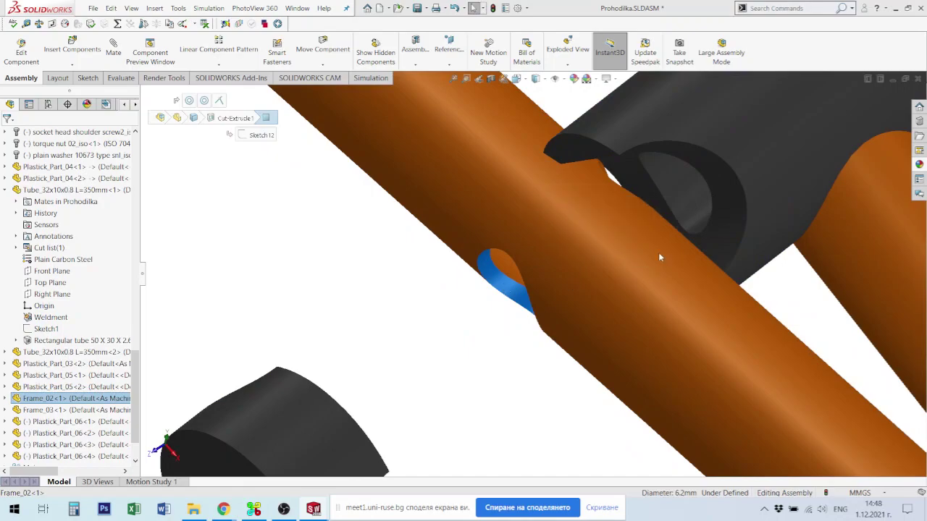
left_click(691, 201, "ctrl")
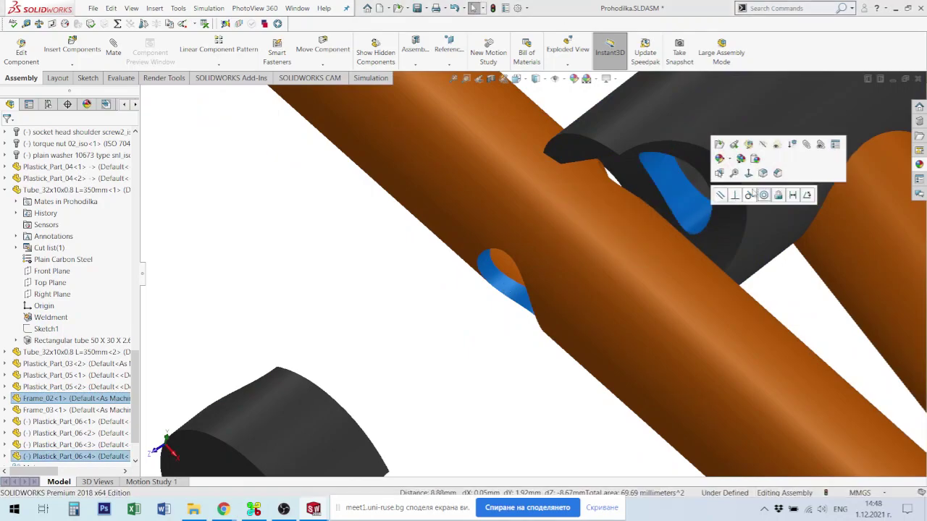
left_click(765, 196)
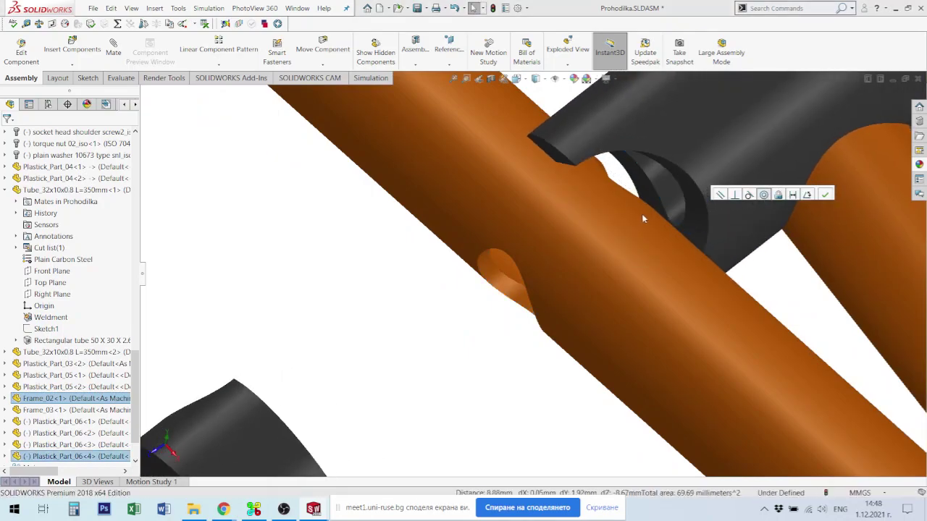
left_click_drag(695, 149, 745, 214)
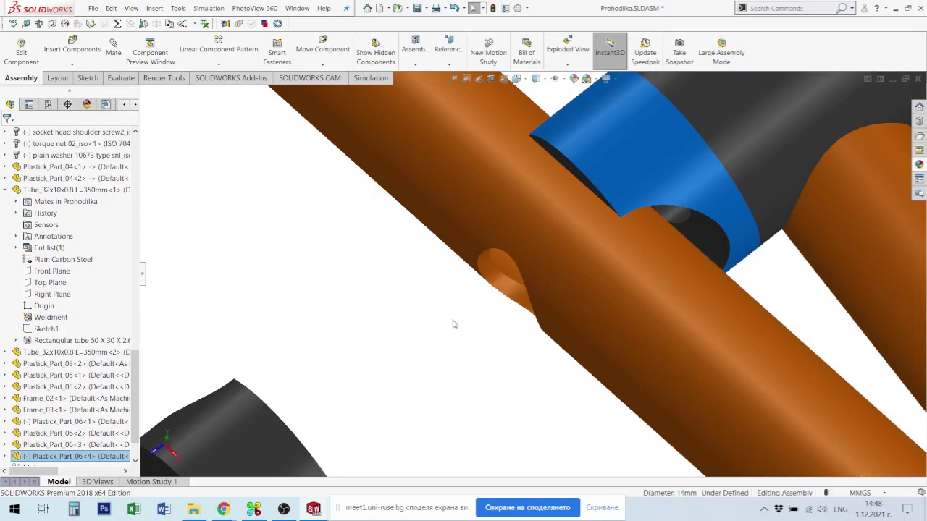
Mate the notch of Plastick_Part_06<1> concentric with the Frame_02 pipe
scroll(340, 362, "up", 2)
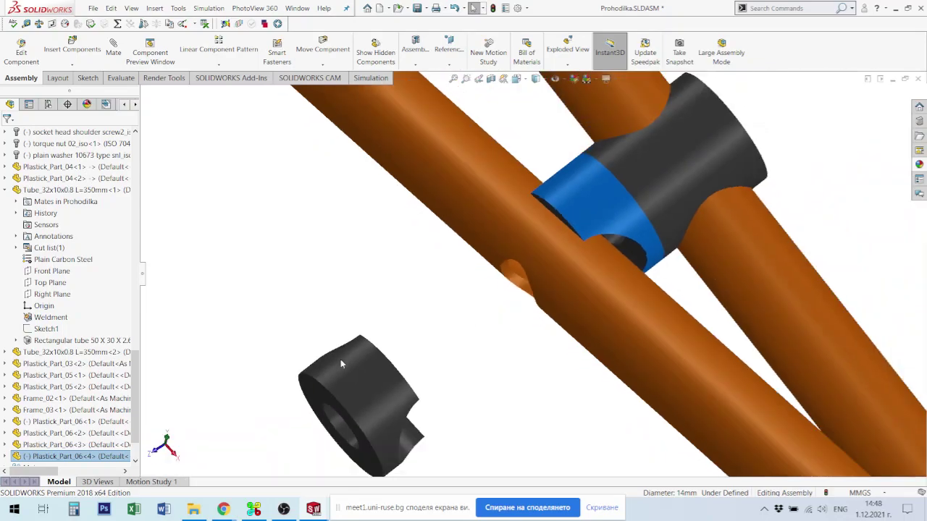
left_click(582, 326)
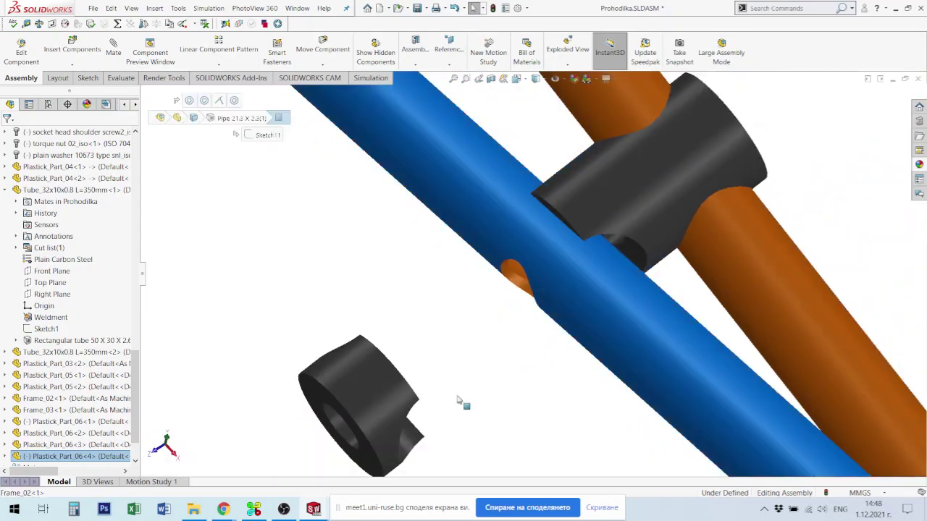
left_click(413, 440, "ctrl")
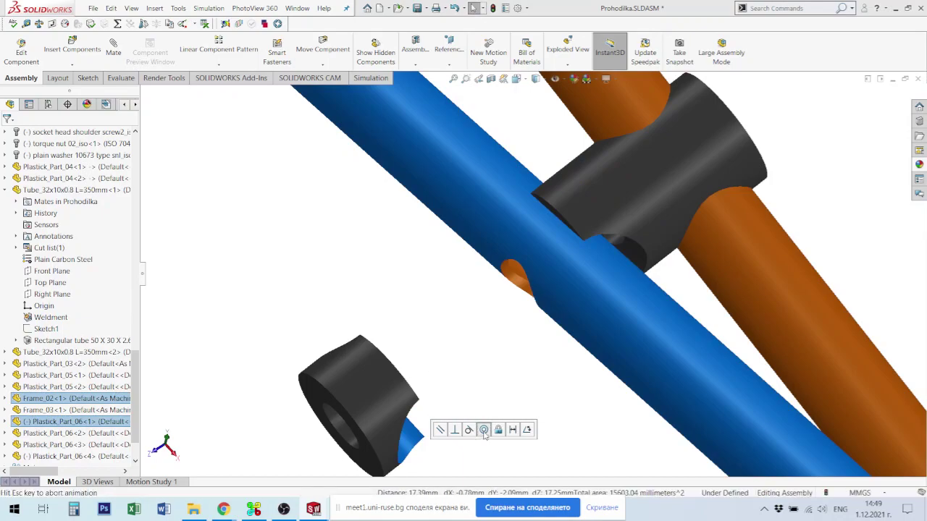
left_click(484, 430)
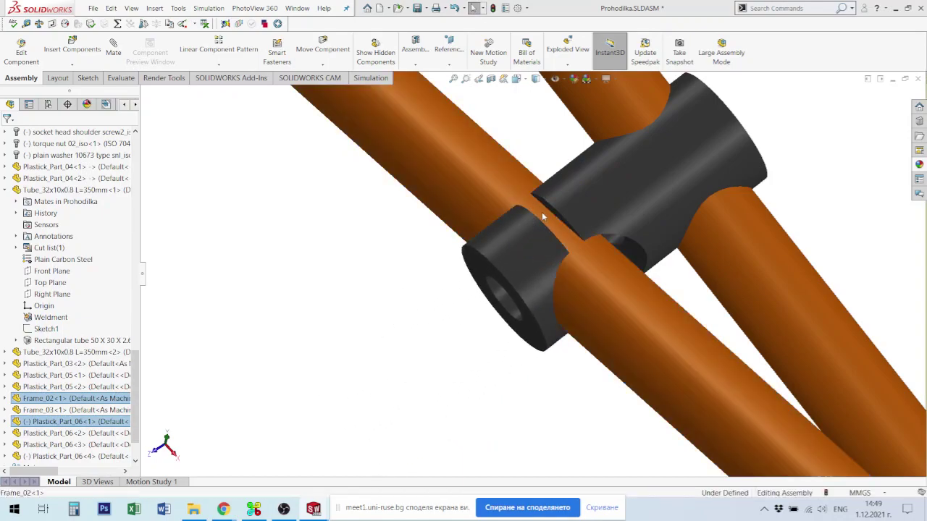
Measure the gap between the facing end faces of Plastick_Part_06<1> and Plastick_Part_06<4>
scroll(544, 215, "down", 5)
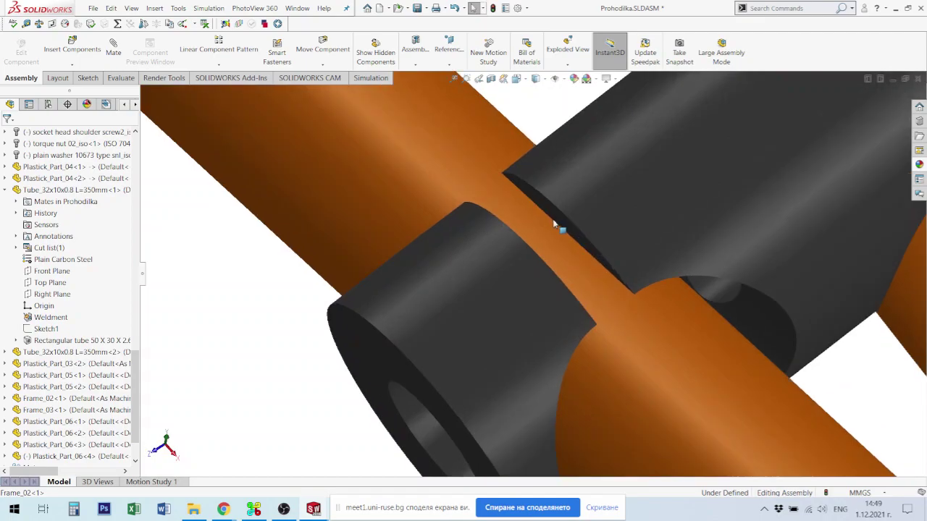
left_click(556, 223)
middle_click_drag(530, 244, 507, 295)
left_click(507, 295)
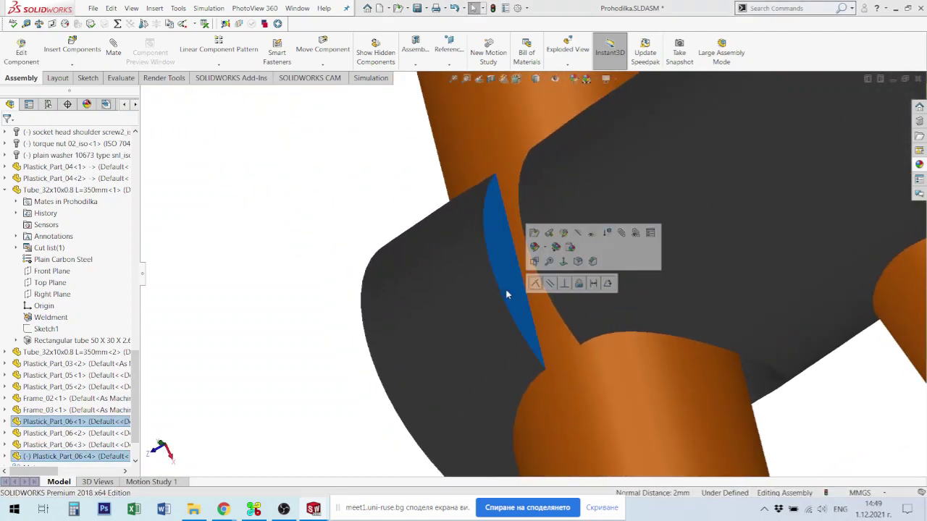
key("m")
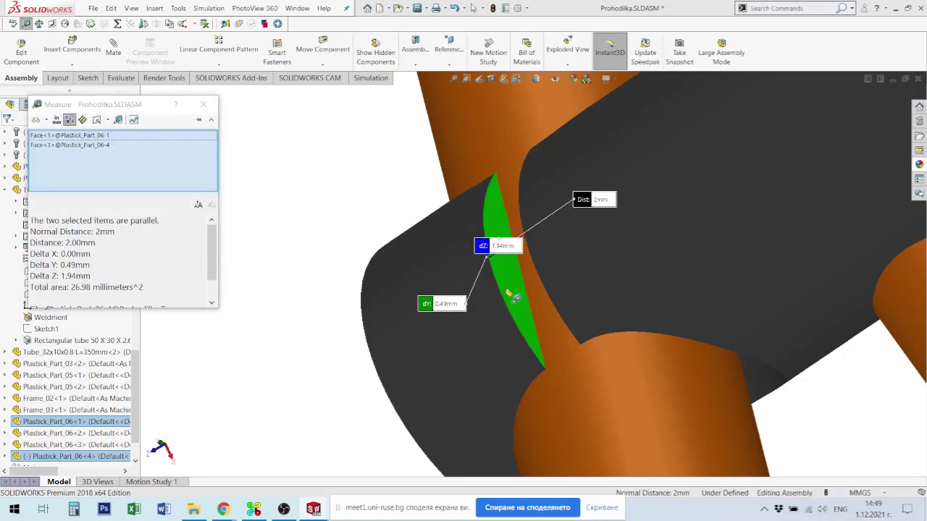
key("Escape")
Switch from the assembly to the Frame_02 part and open its Sketch1 for editing
scroll(568, 292, "up", 8)
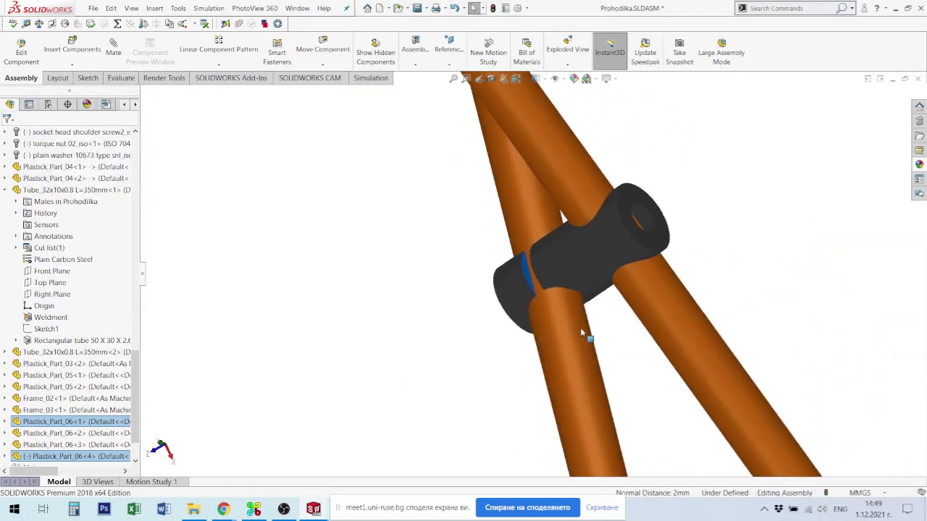
scroll(567, 359, "up", 10)
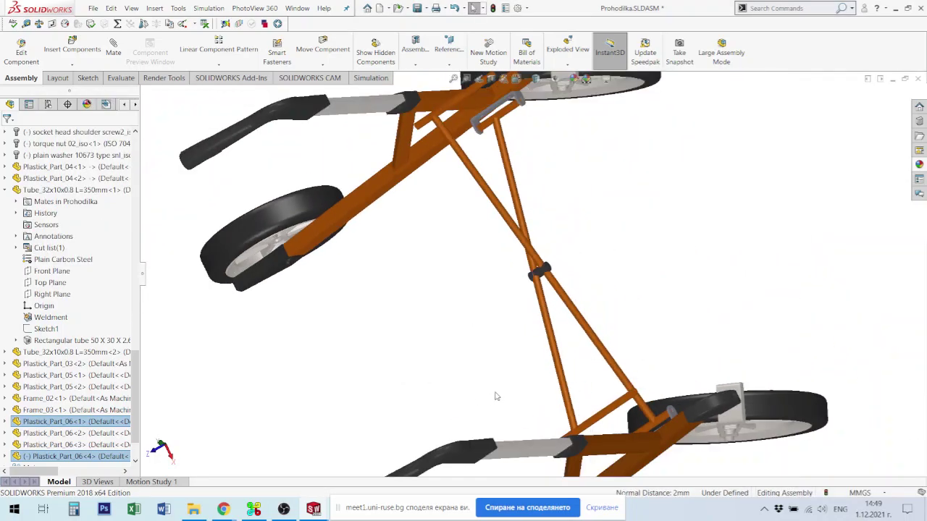
middle_click_drag(588, 352, 618, 377)
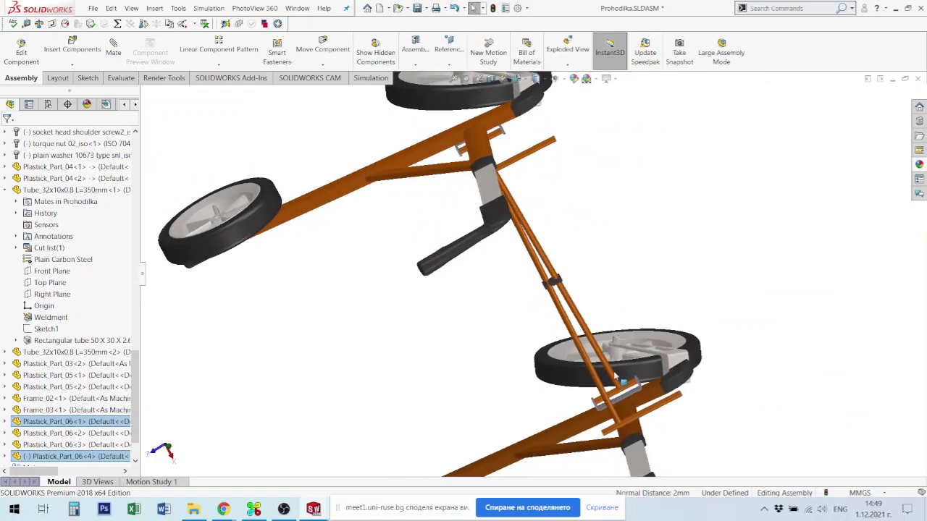
scroll(605, 398, "down", 2)
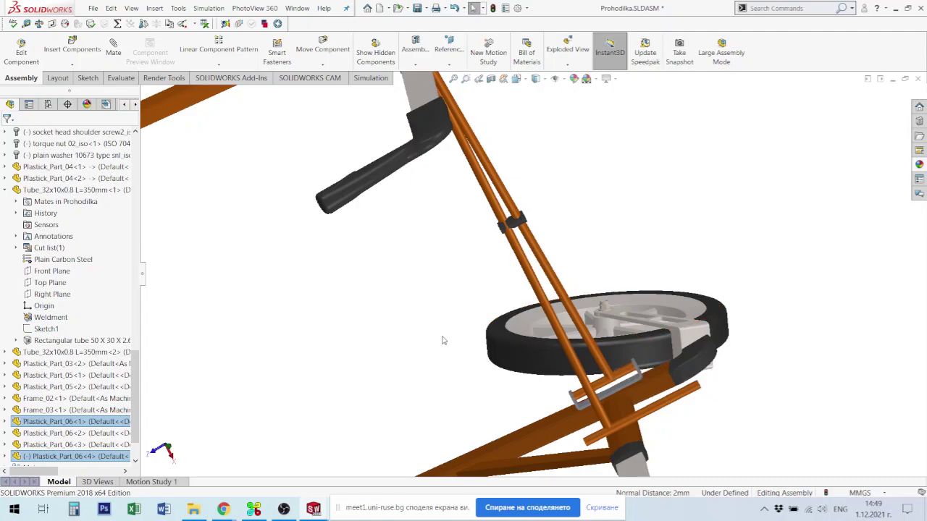
key("ctrl+Tab")
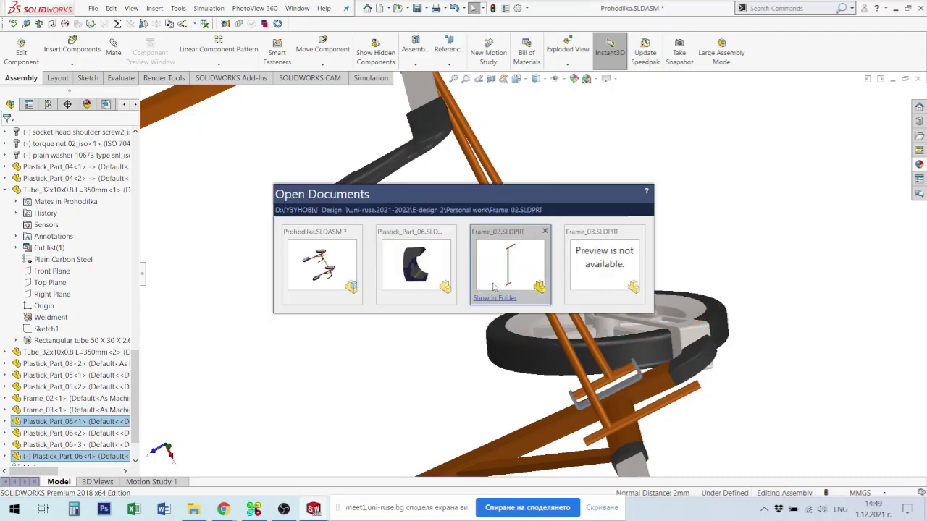
left_click(494, 287)
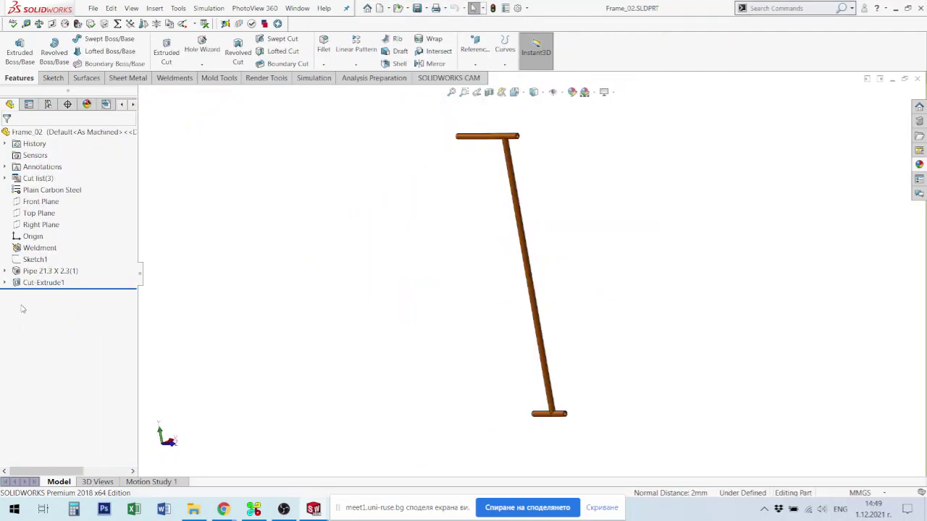
left_click(33, 260)
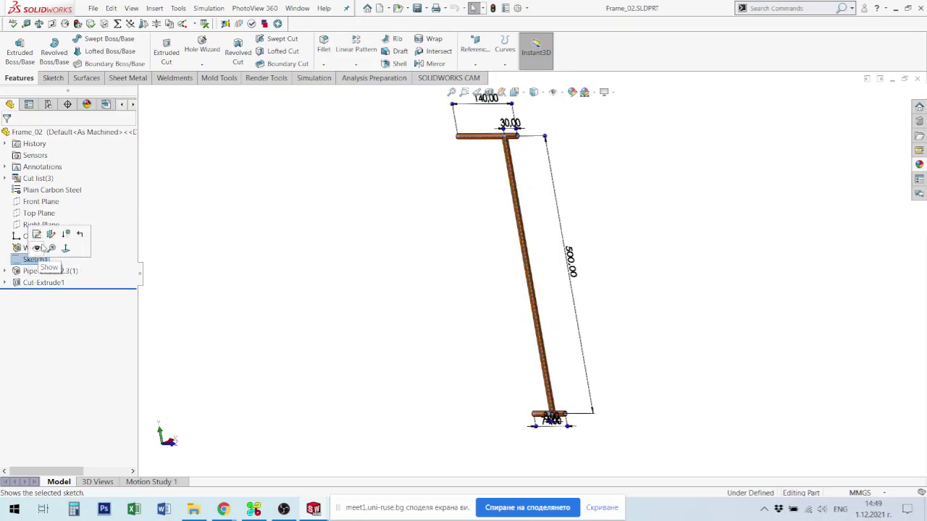
left_click(36, 234)
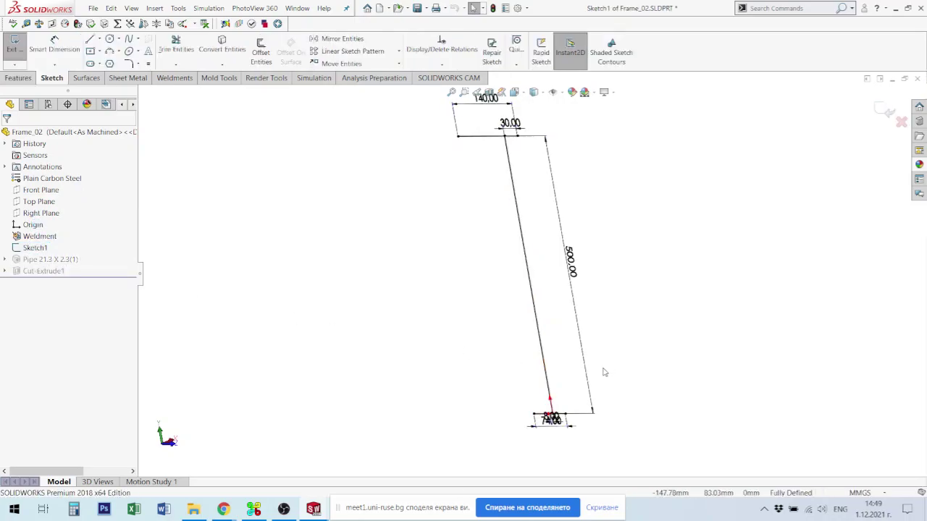
Set the 8 mm offset dimension on the lower cross pipe of Frame_02 to 7 mm and exit the sketch
scroll(552, 391, "down", 3)
scroll(552, 391, "down", 3)
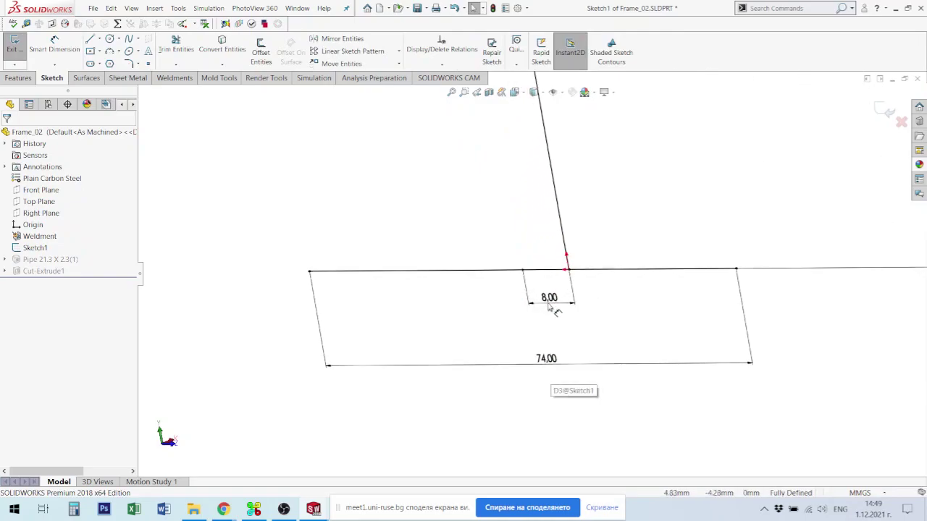
left_click(562, 308)
double_click(553, 298)
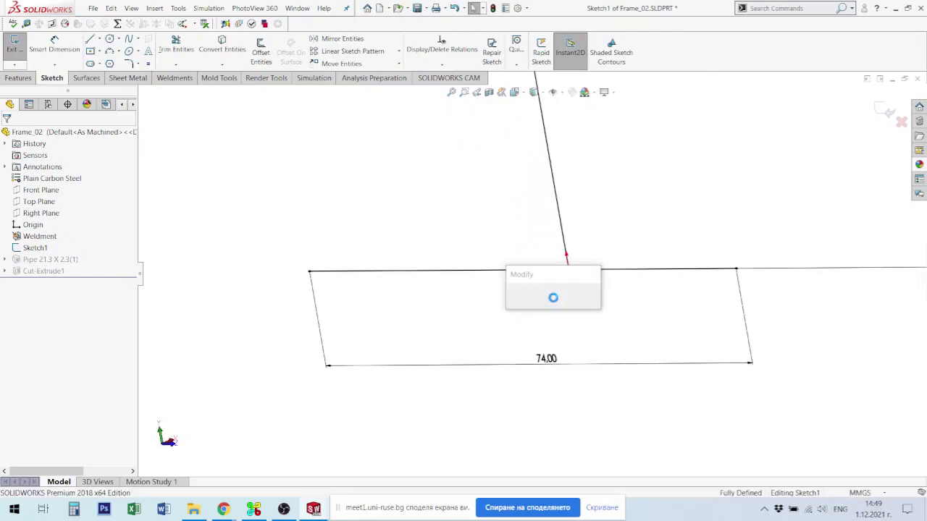
type("7")
key("Return")
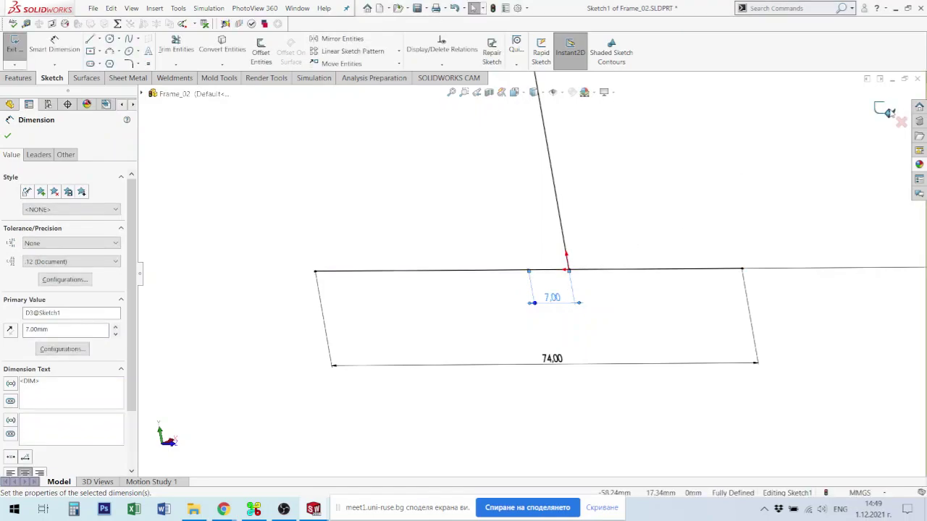
left_click(888, 112)
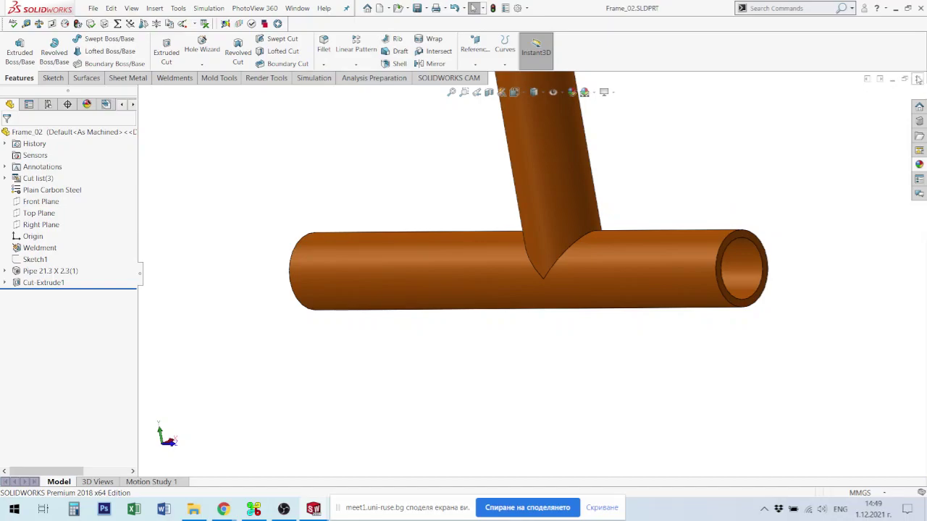
Check the remaining gap between the rings in the Prohodilka assembly, ending back in Frame_02
key("ctrl+Tab")
scroll(534, 301, "up", 2)
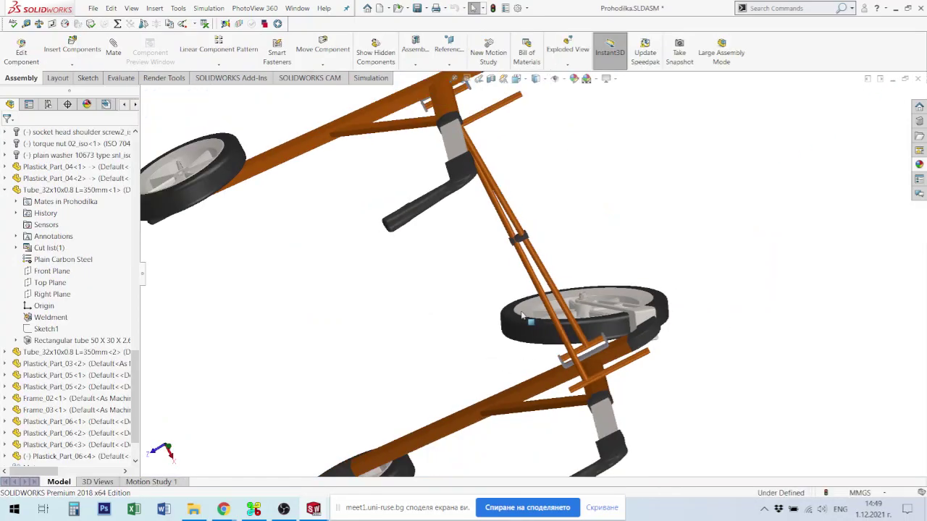
middle_click_drag(521, 313, 531, 218)
scroll(511, 266, "down", 10)
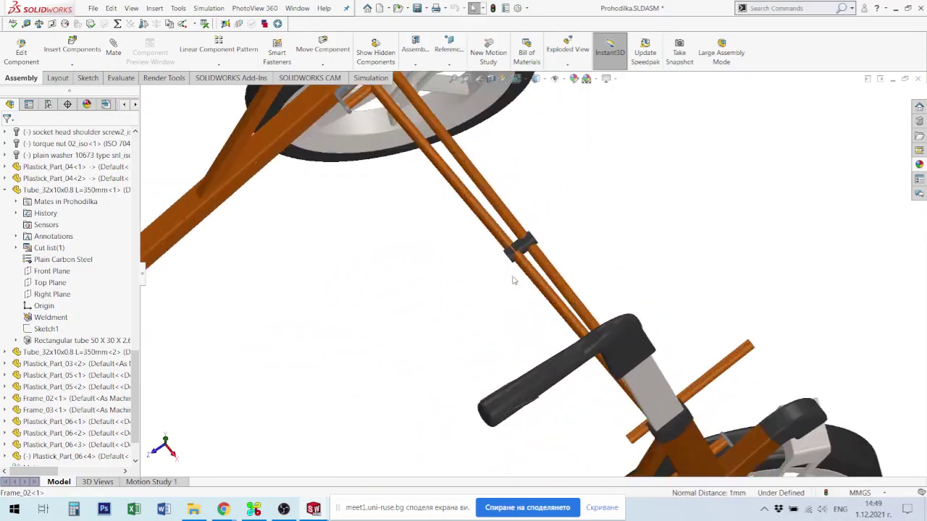
left_click(578, 282)
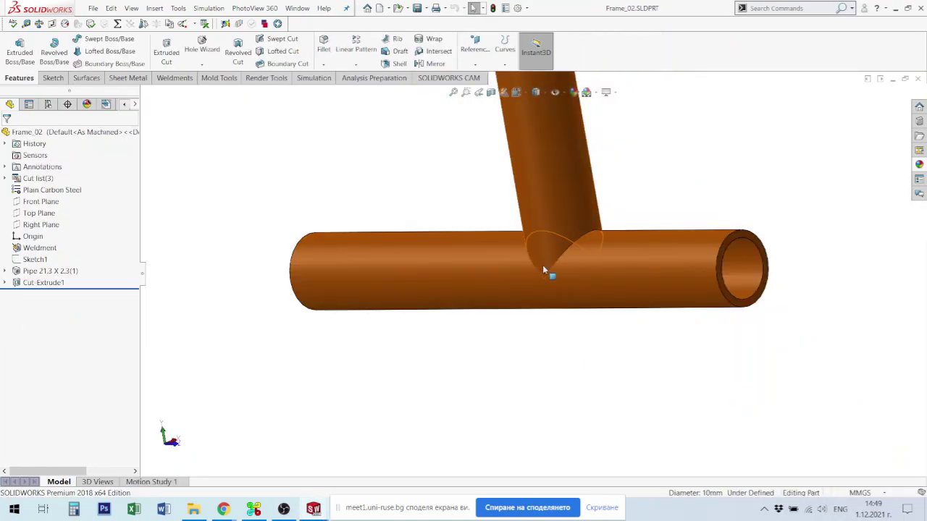
Reopen Sketch1 of Frame_02 to review its offset dimension, then exit it and close the part with changes saved
left_click(34, 259)
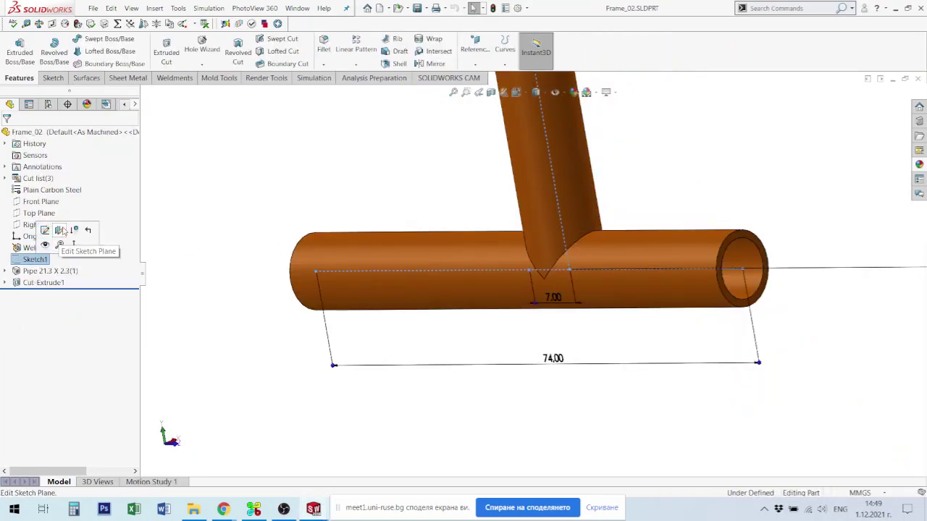
left_click(44, 230)
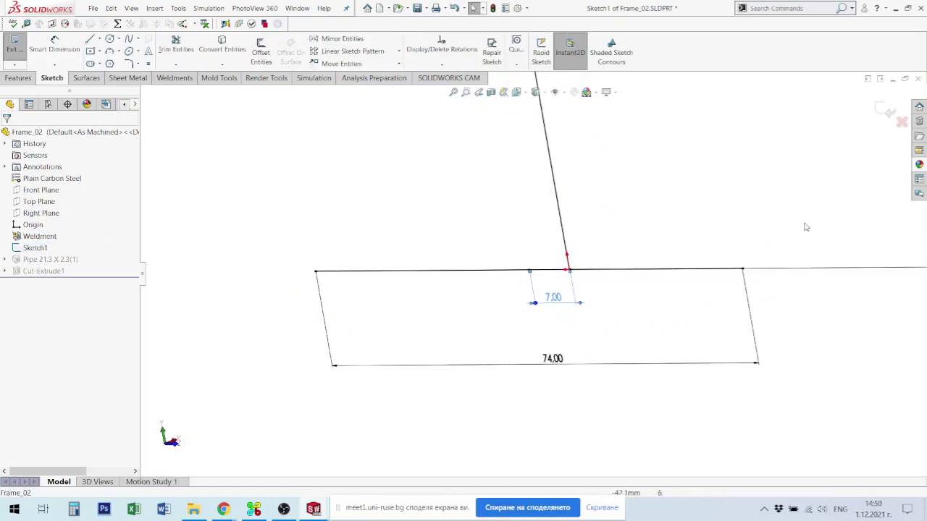
left_click(892, 113)
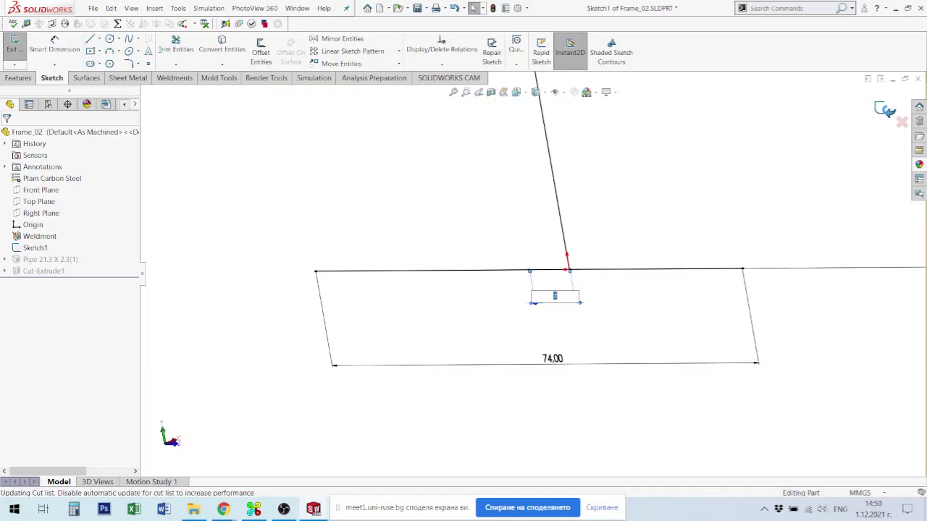
left_click(917, 80)
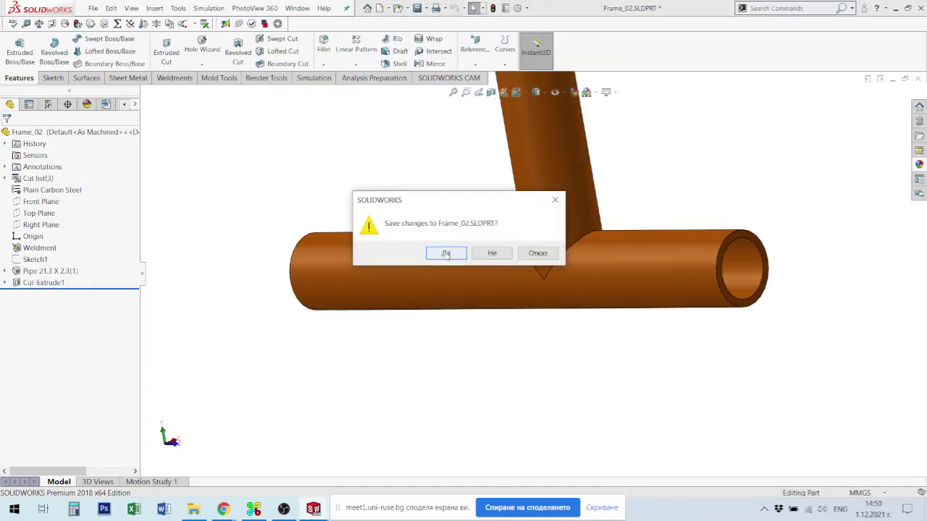
left_click(446, 253)
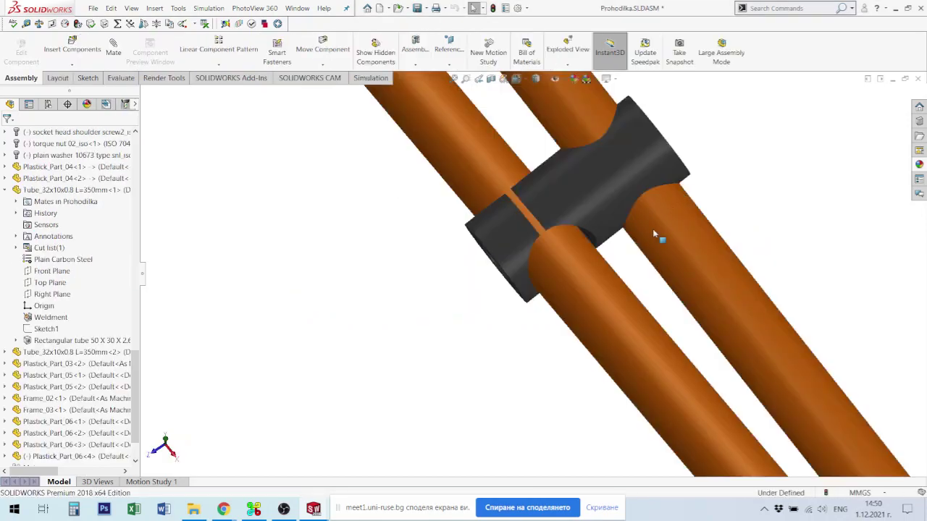
Open the Frame_03 part from the assembly and start editing its Sketch1
left_click(665, 247)
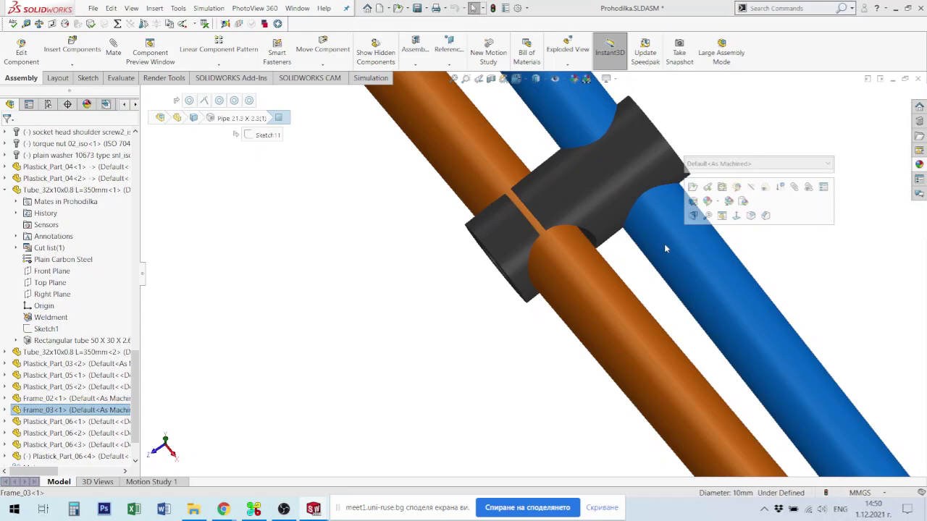
left_click(693, 188)
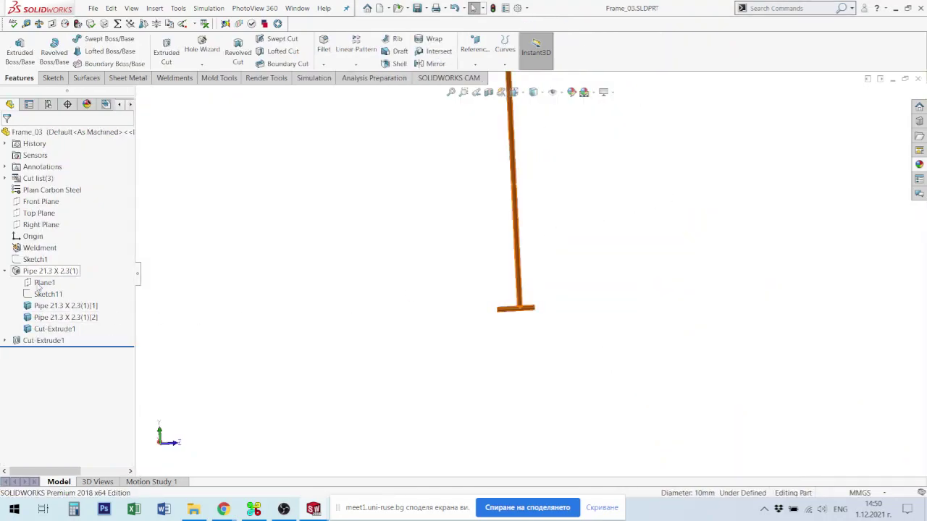
left_click(35, 259)
left_click(46, 229)
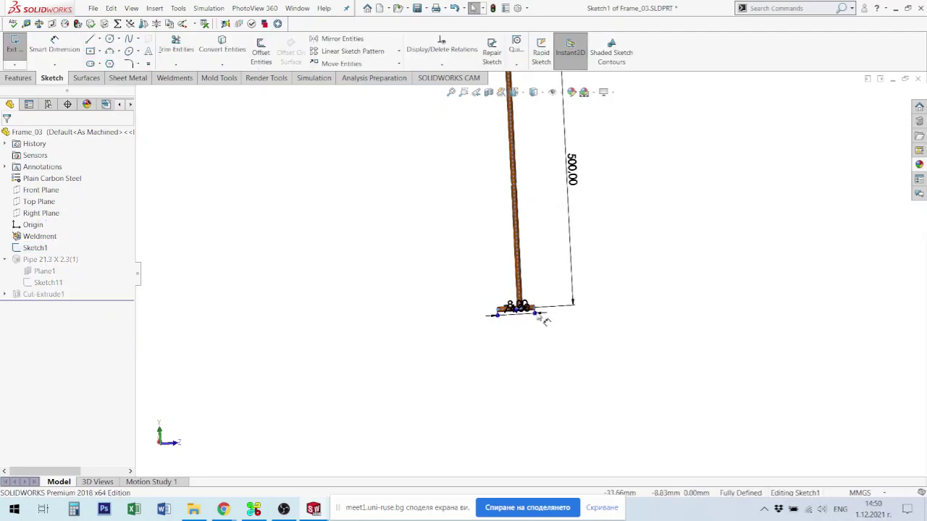
Set the 8 mm offset dimension on the lower cross pipe of Frame_03 to 7 mm and exit the sketch
scroll(540, 288, "down", 4)
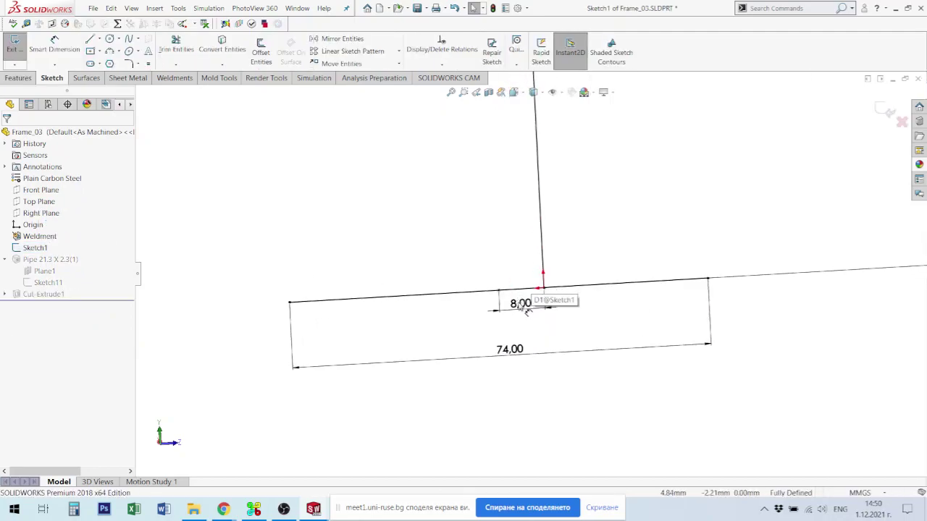
double_click(518, 302)
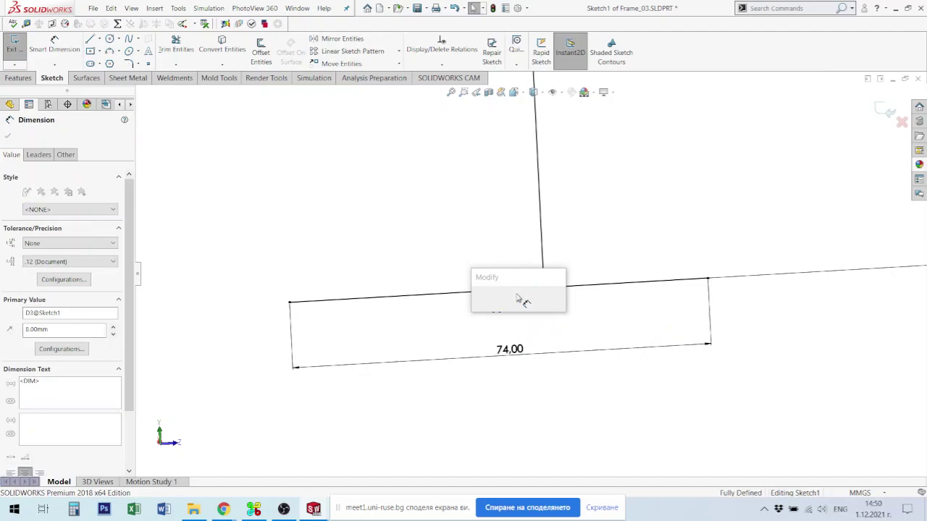
type("7")
key("Return")
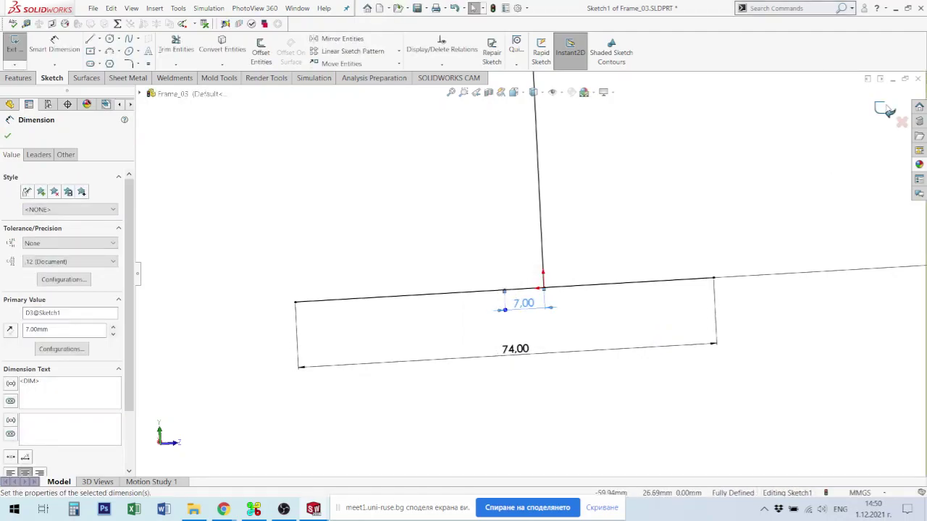
left_click(885, 108)
Close Frame_03 and inspect the ring stack around the crossed pipes in the Prohodilka assembly
scroll(753, 212, "up", 3)
left_click(918, 79)
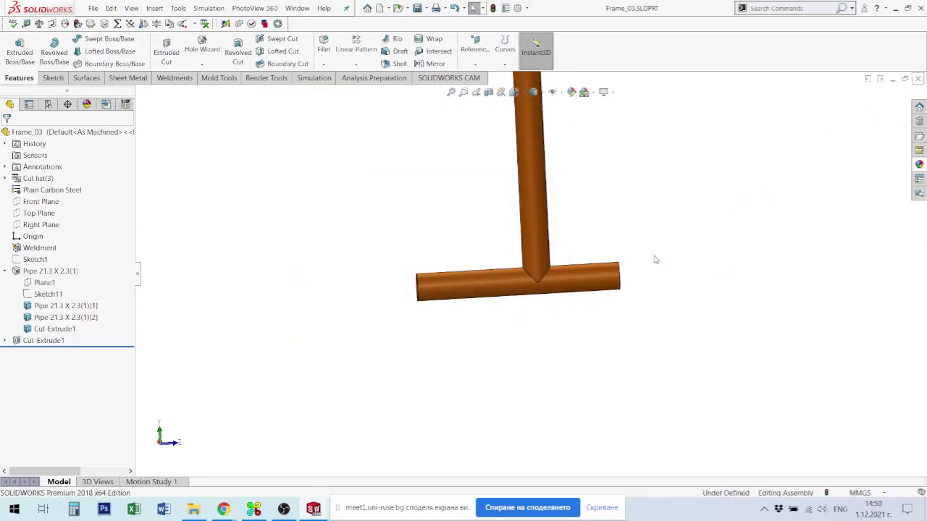
scroll(571, 280, "up", 2)
middle_click_drag(598, 236, 648, 187)
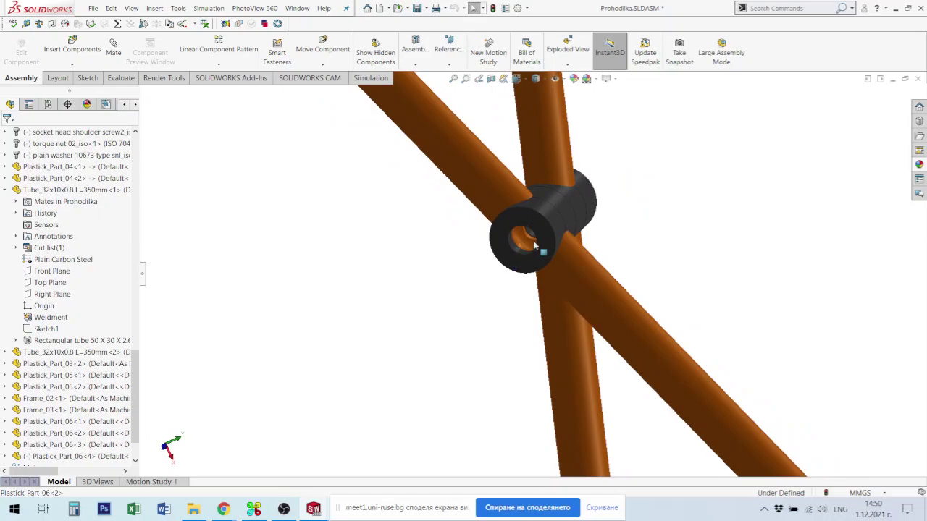
Insert a Pan Head Cross Recess ISO 7045 screw from the ISO Toolbox cross-recessed head screws into the bore of the ring stack
middle_click_drag(595, 208, 428, 319)
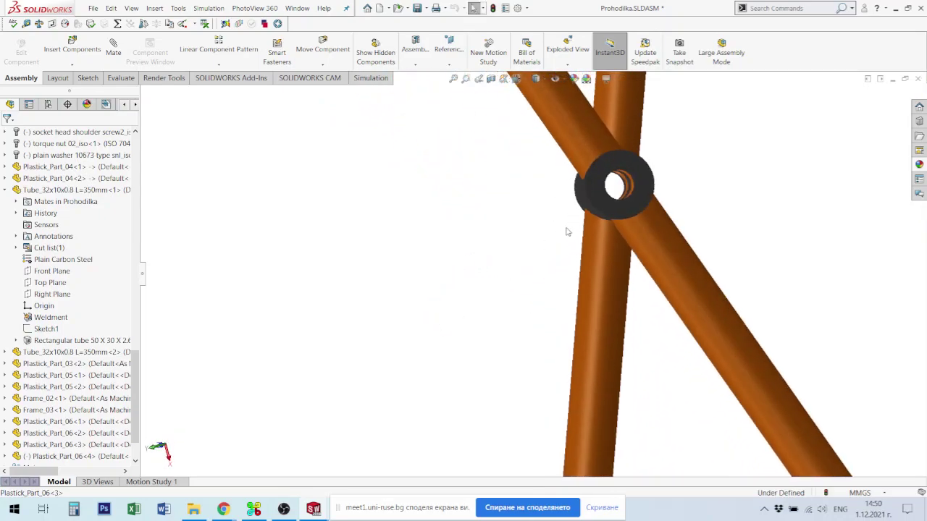
scroll(565, 228, "down", 4)
scroll(885, 198, "up", 7)
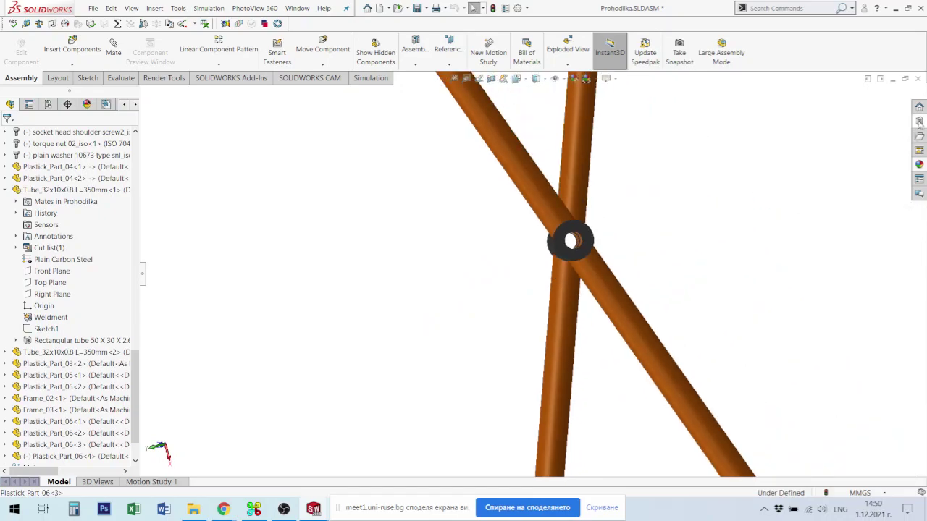
left_click(919, 121)
left_click(735, 120)
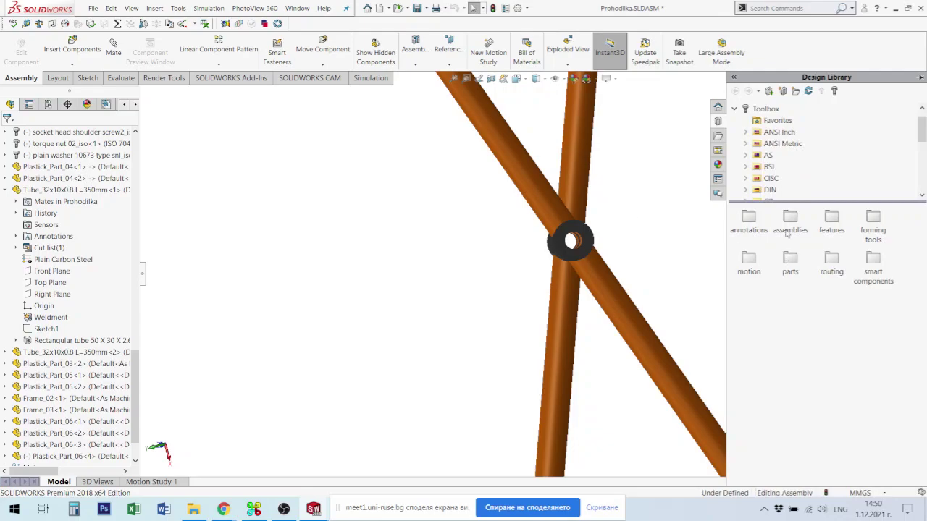
scroll(772, 165, "down", 1)
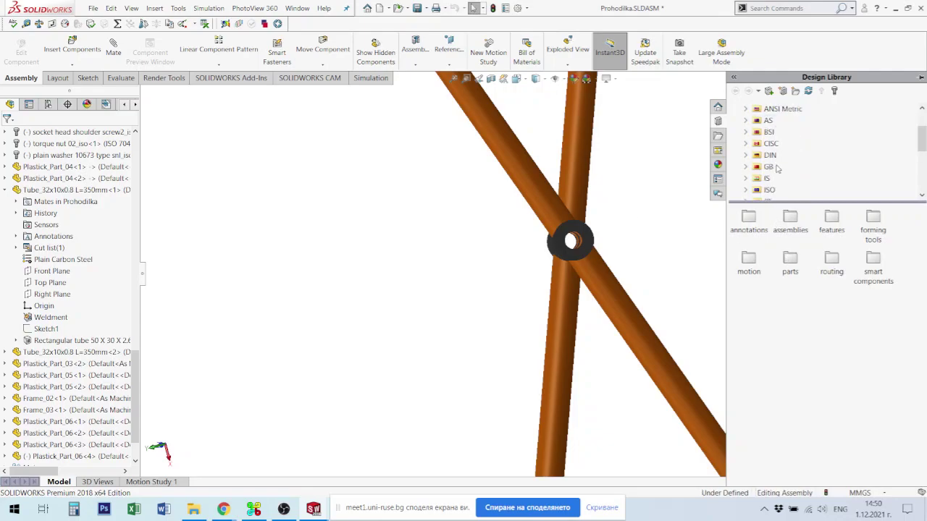
left_click(747, 191)
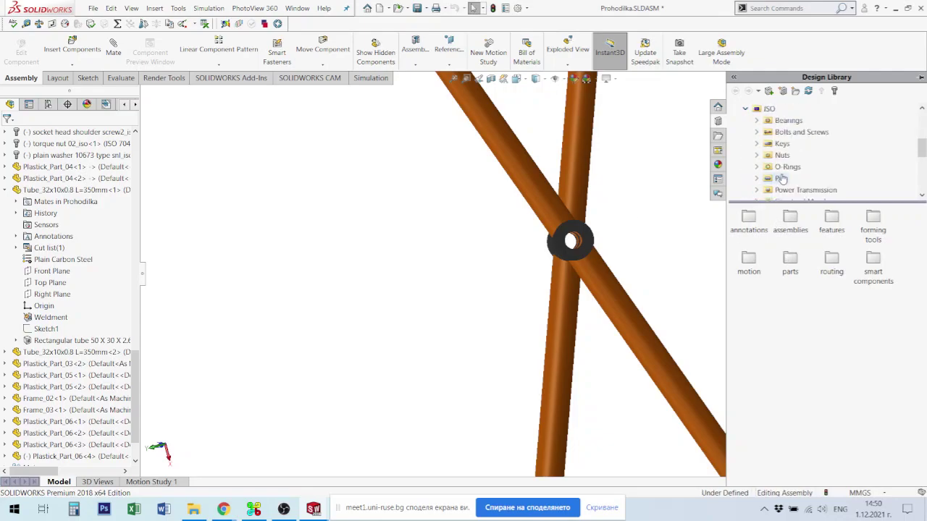
left_click(786, 134)
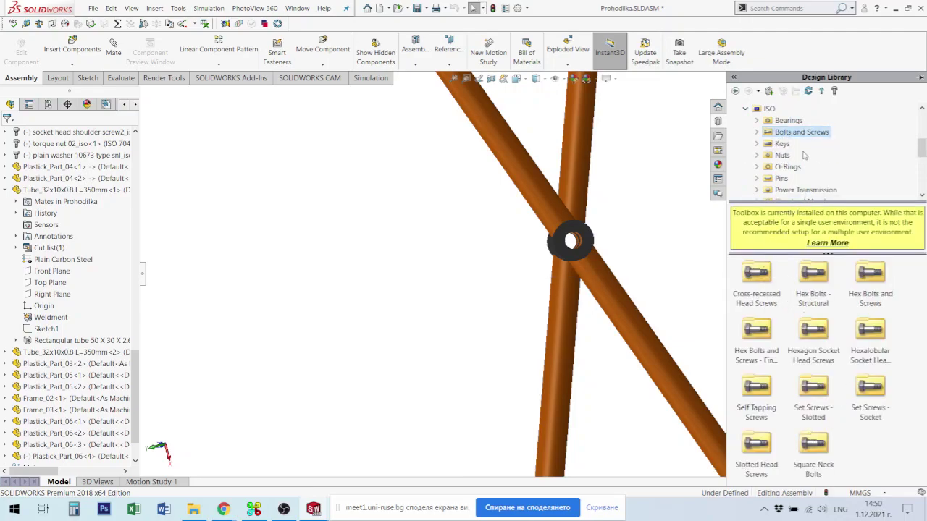
left_click(757, 133)
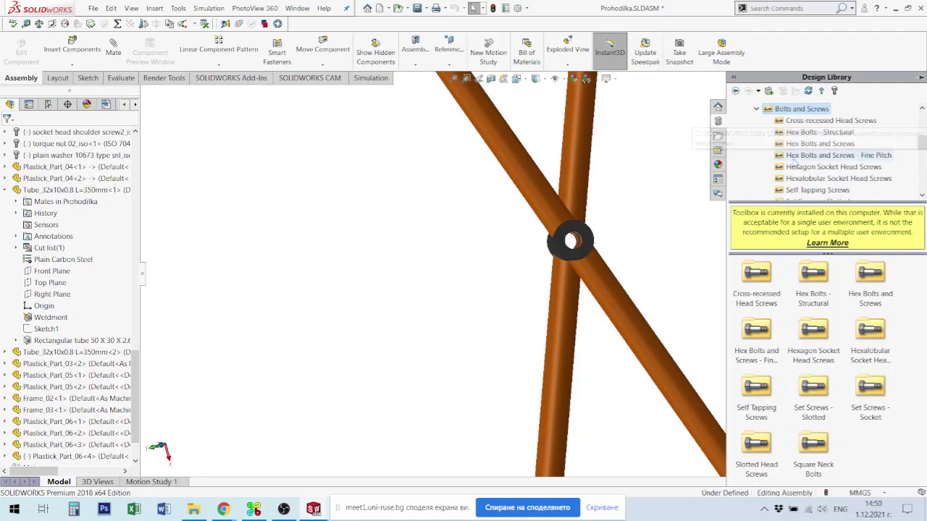
left_click(800, 120)
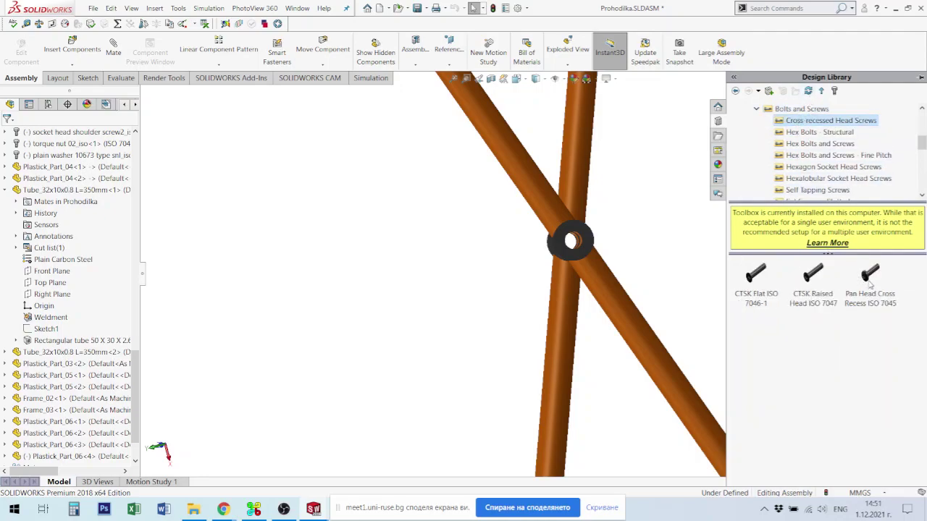
mouse_move(867, 283)
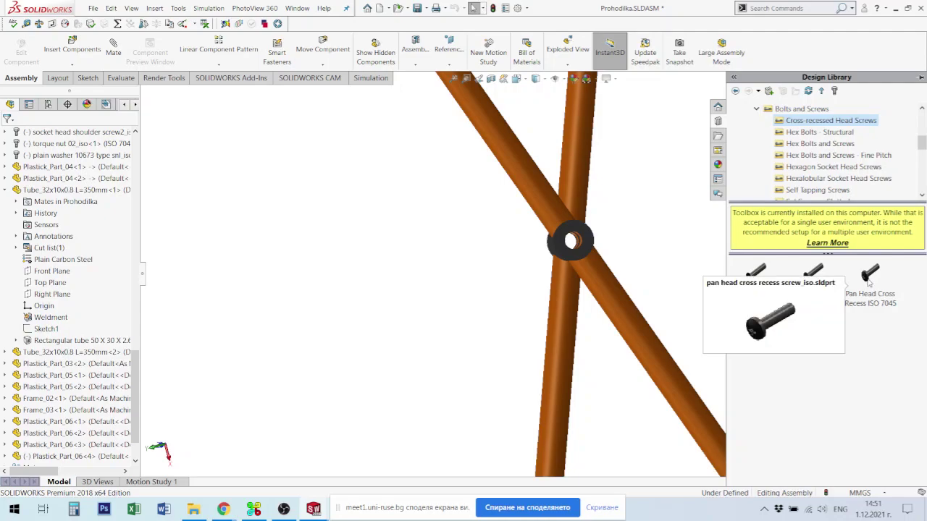
left_click_drag(869, 283, 586, 246)
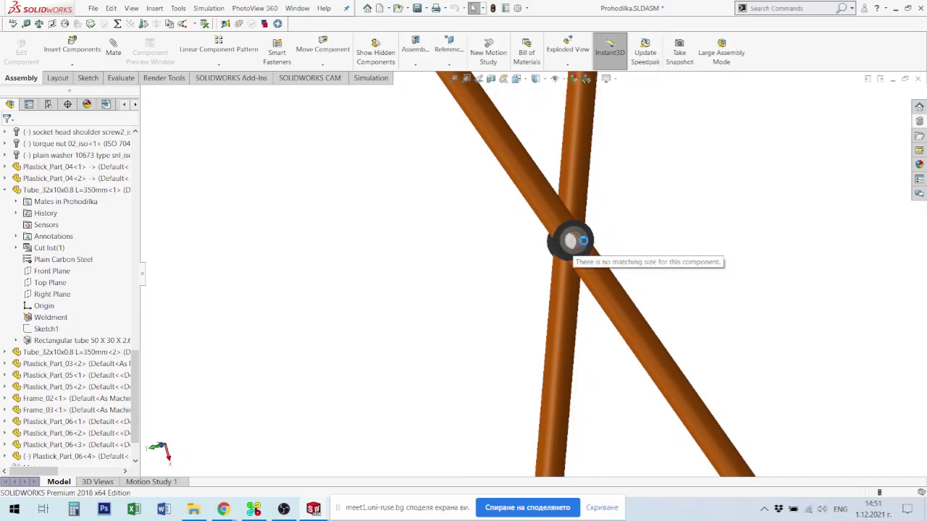
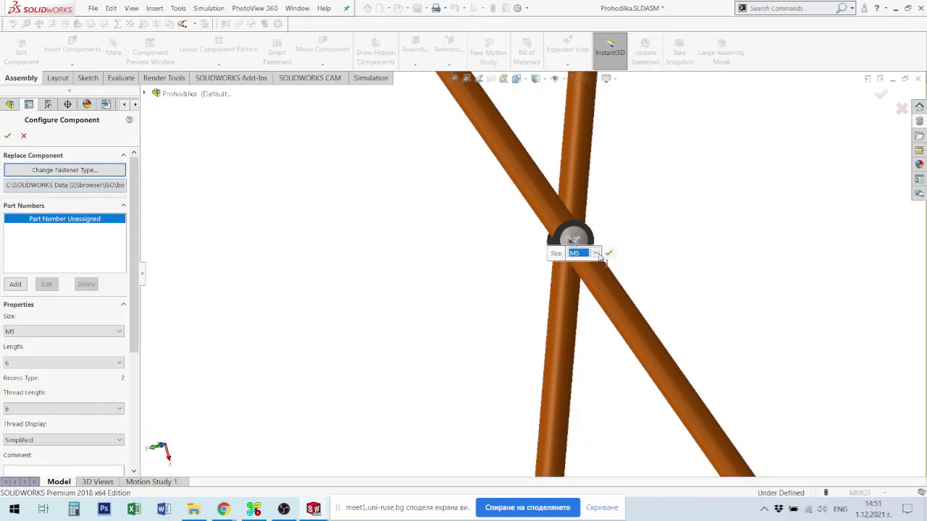
Set the pan head screw's size to M6 and its length to 30, checking its reach through the rings
left_click(595, 253)
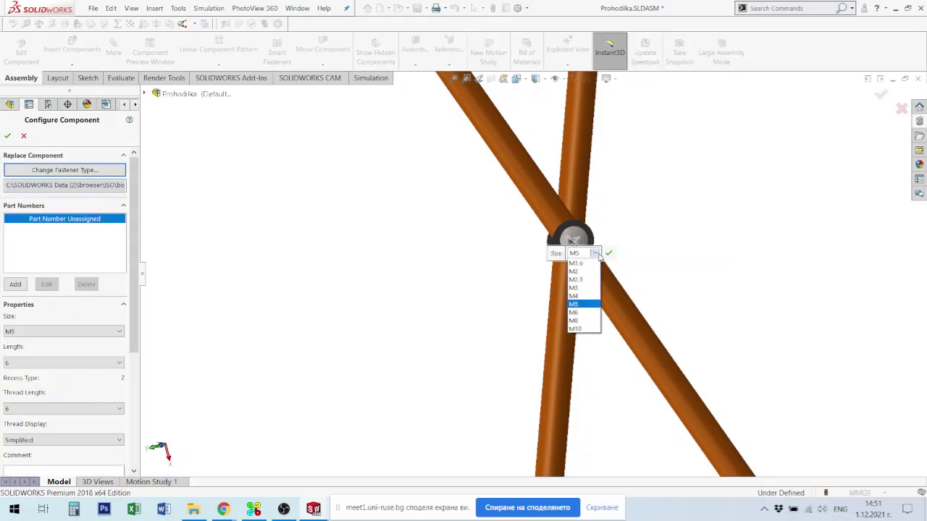
left_click(581, 313)
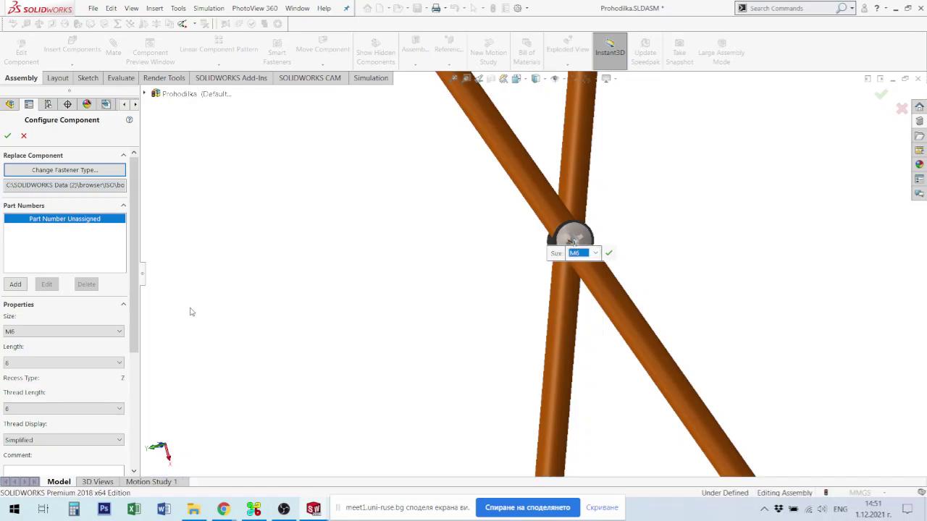
middle_click_drag(394, 290, 464, 310)
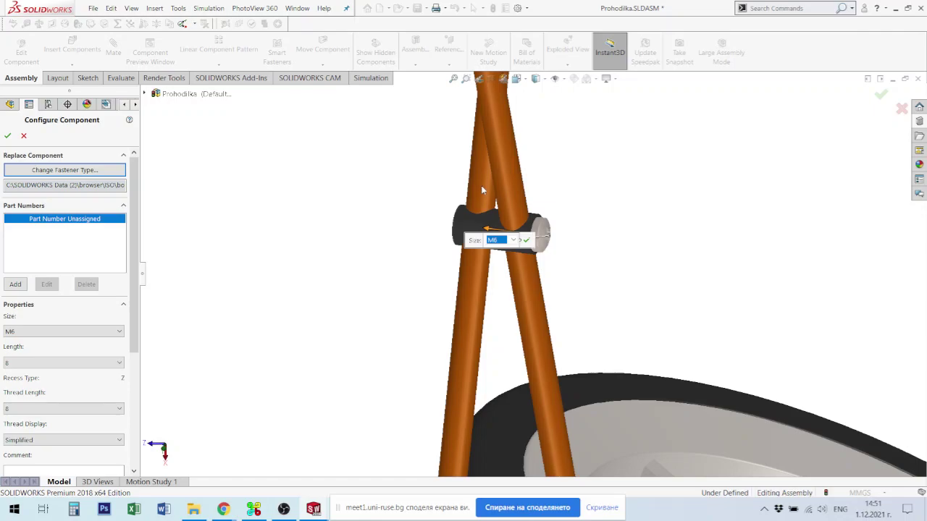
left_click(121, 363)
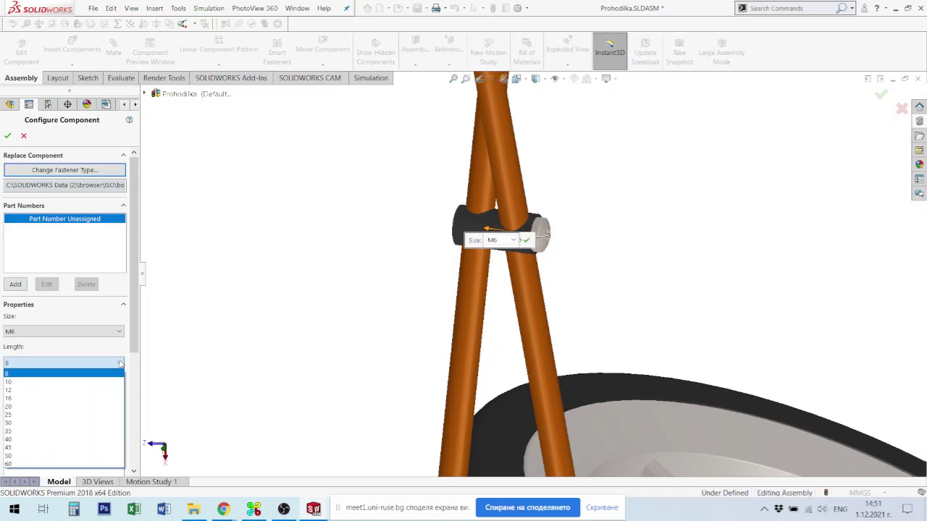
left_click(56, 424)
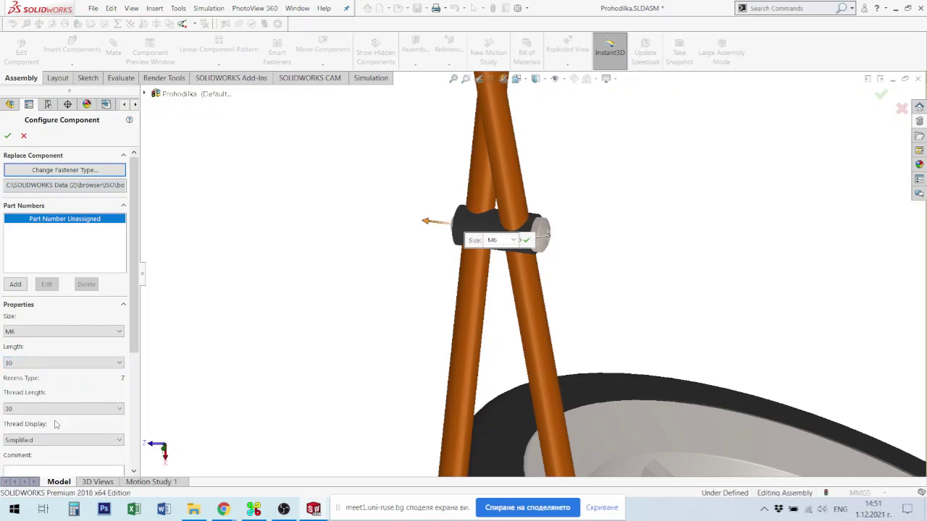
middle_click_drag(552, 230, 351, 288)
Set the M6 screw's length to 35 and finish the insertion without placing another copy
left_click(65, 410)
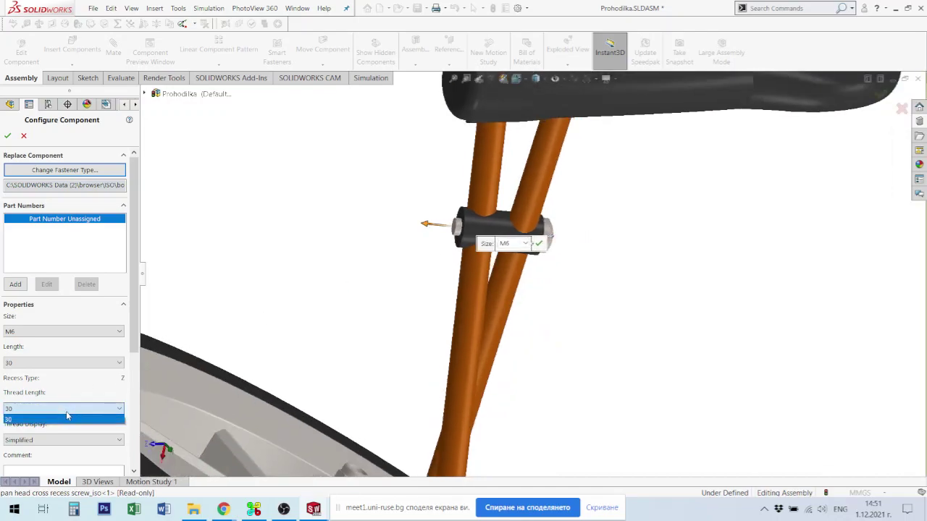
left_click(77, 409)
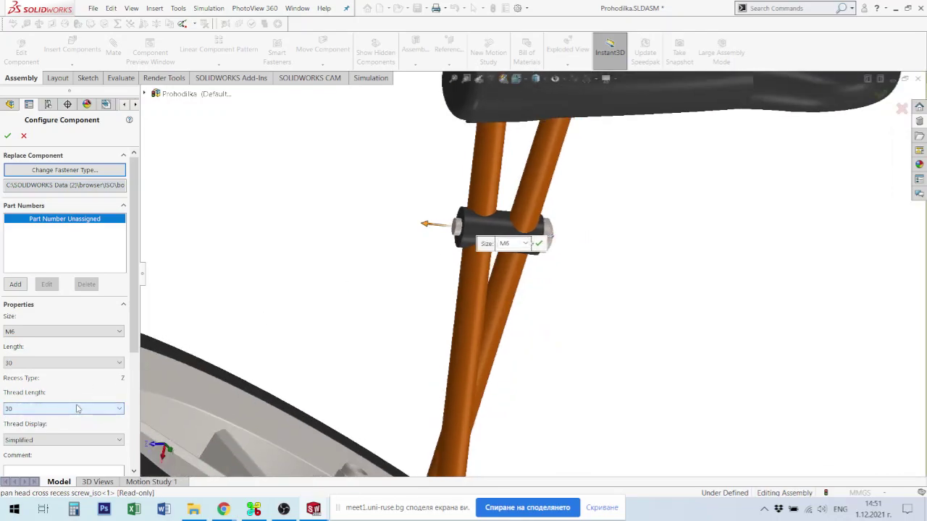
left_click(121, 363)
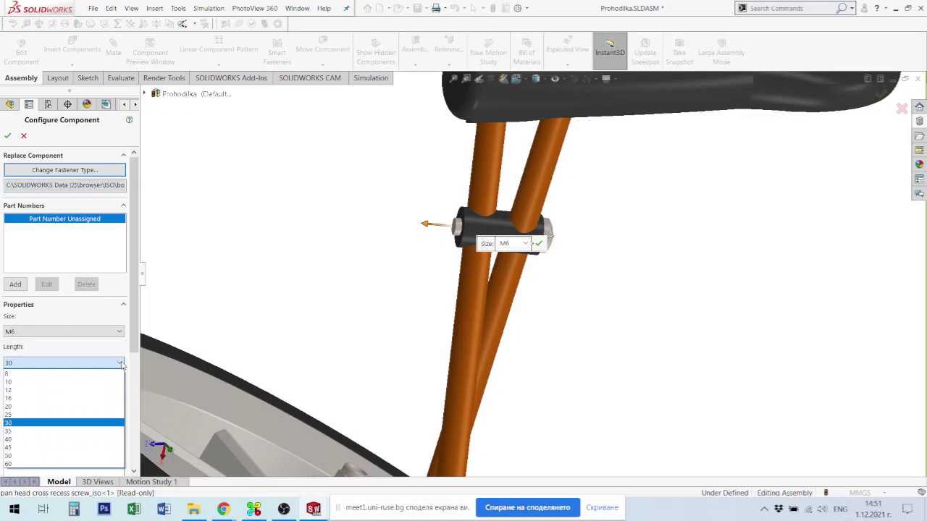
left_click(39, 431)
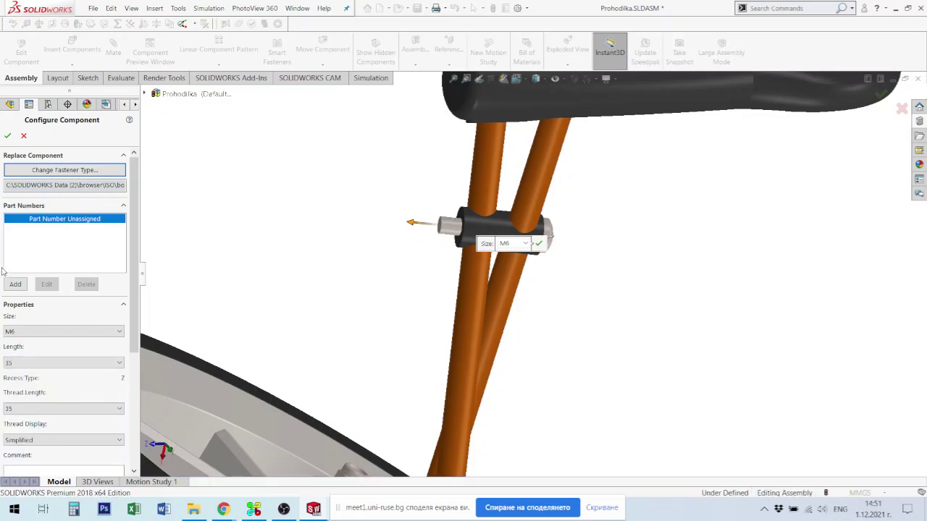
left_click(9, 136)
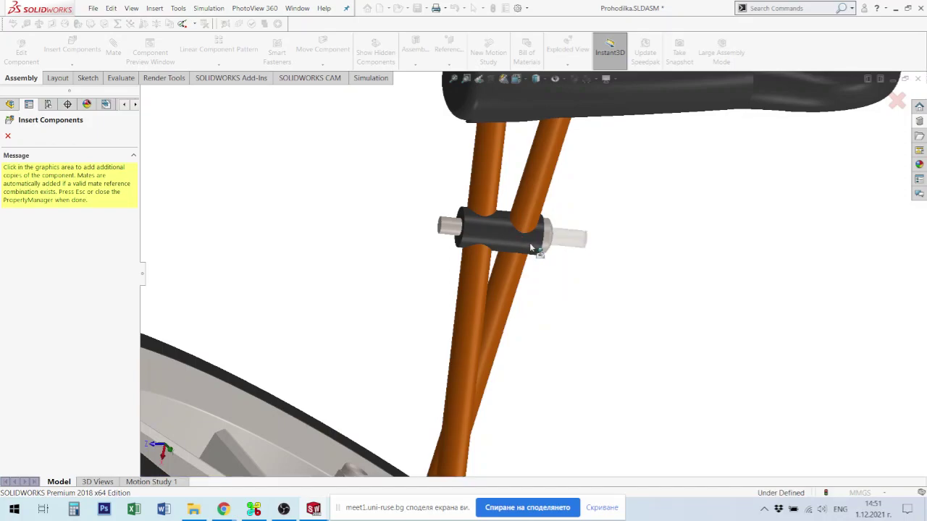
key("Escape")
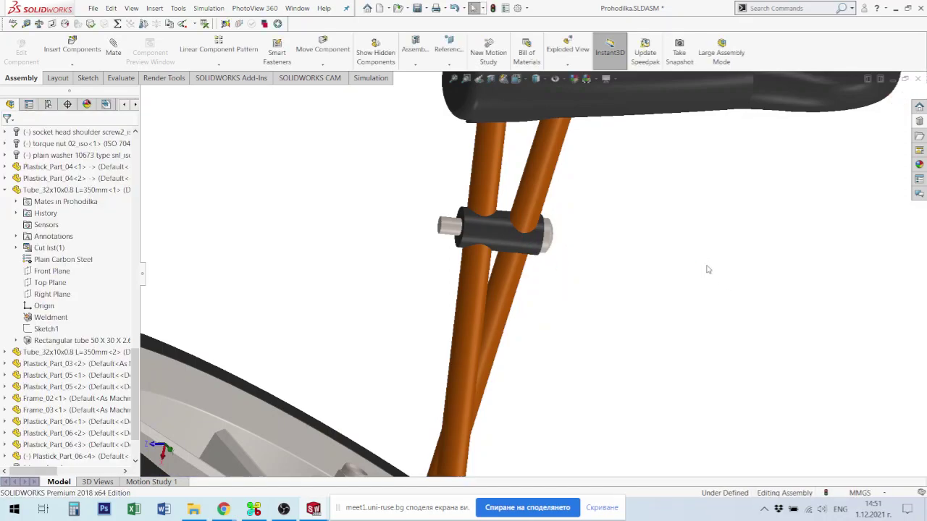
Insert an M6 Prevailing Torque Nut Style 1 ISO 7040 from the ISO Toolbox onto the screw's free end, without additional copies
left_click(919, 121)
left_click(756, 108)
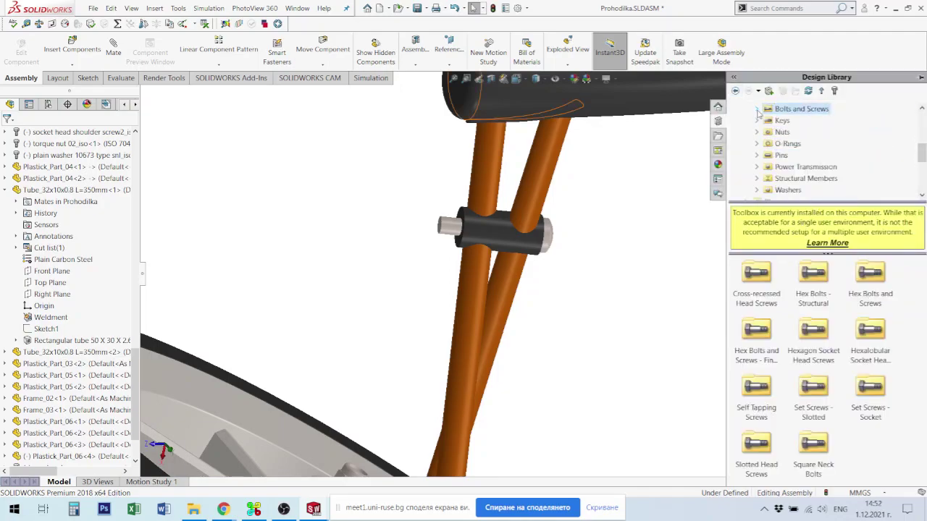
left_click(758, 132)
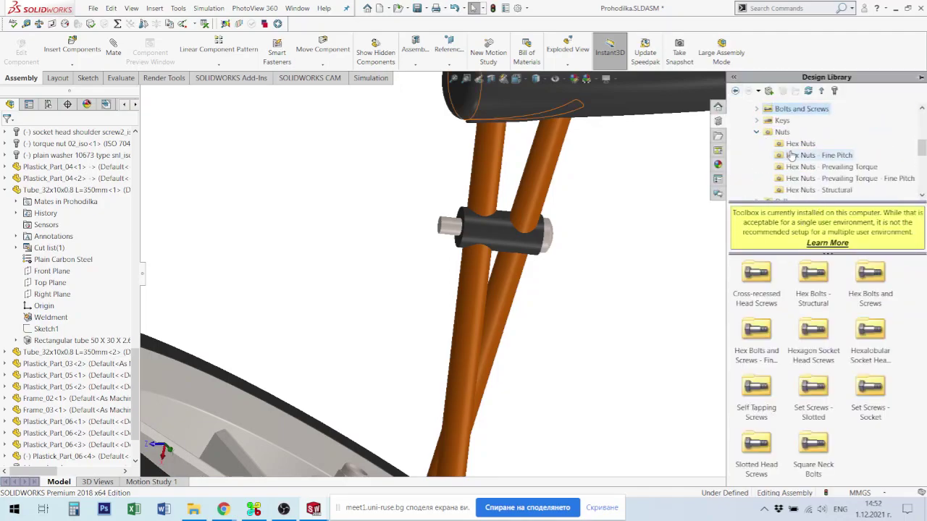
left_click(848, 167)
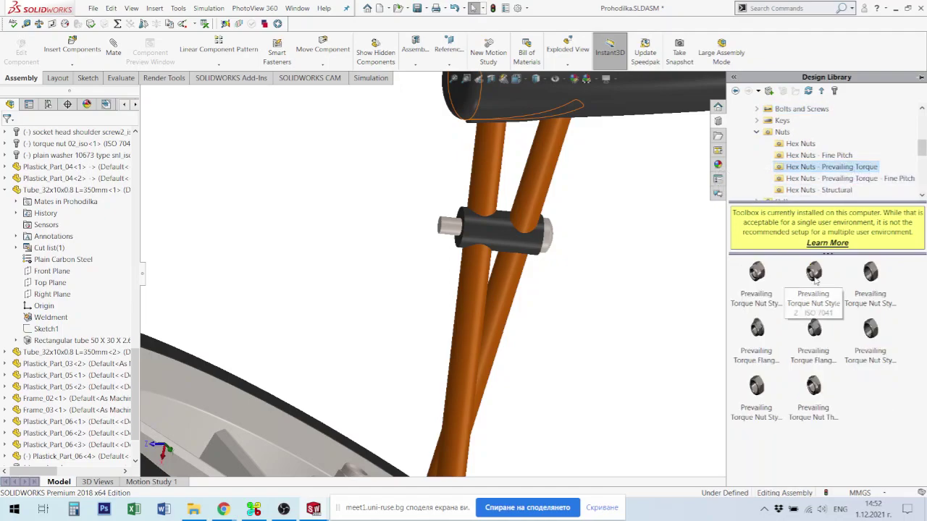
mouse_move(758, 274)
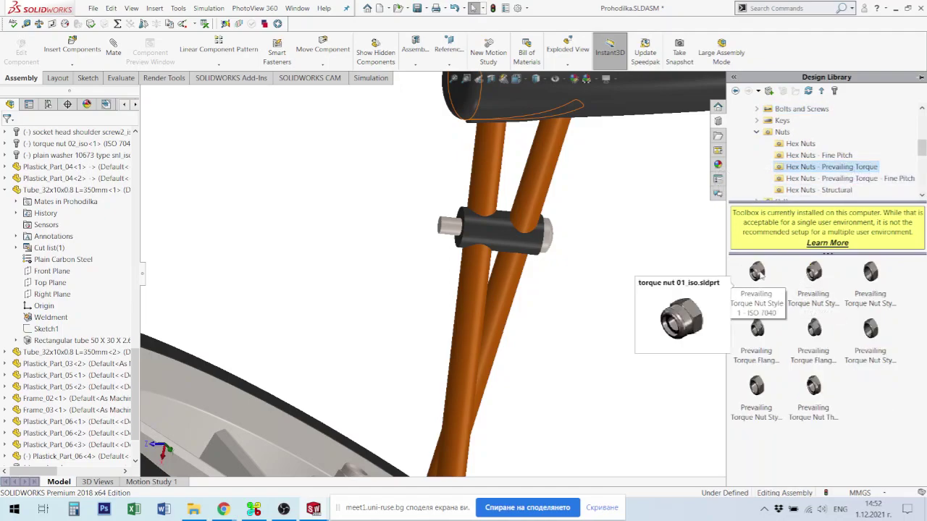
left_click_drag(756, 272, 450, 232)
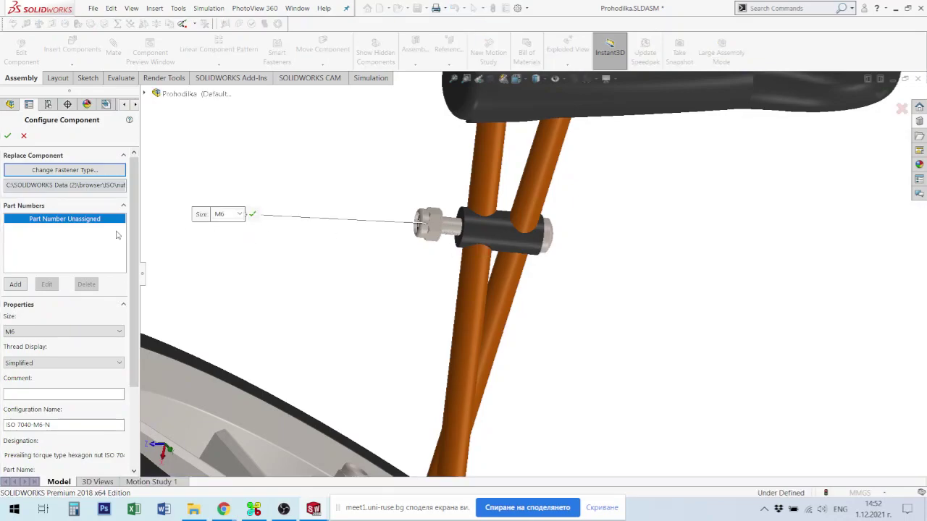
left_click(7, 136)
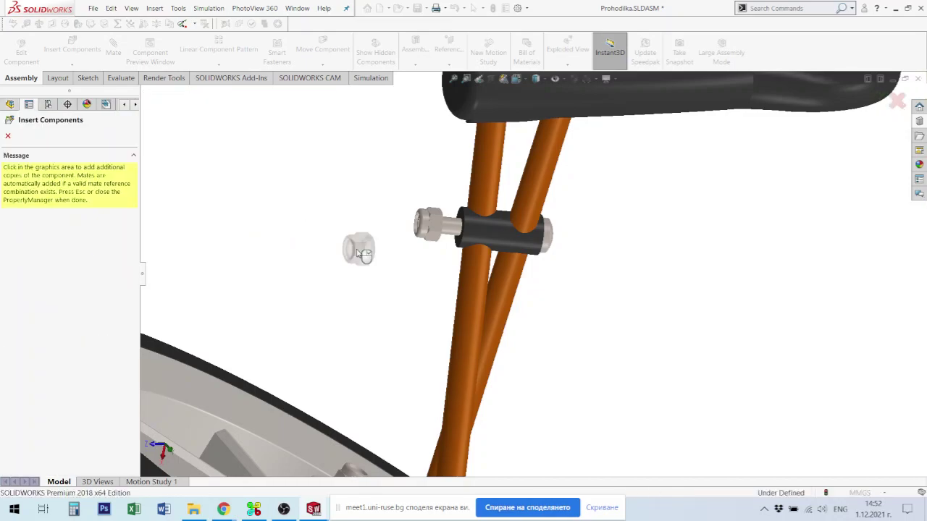
key("Escape")
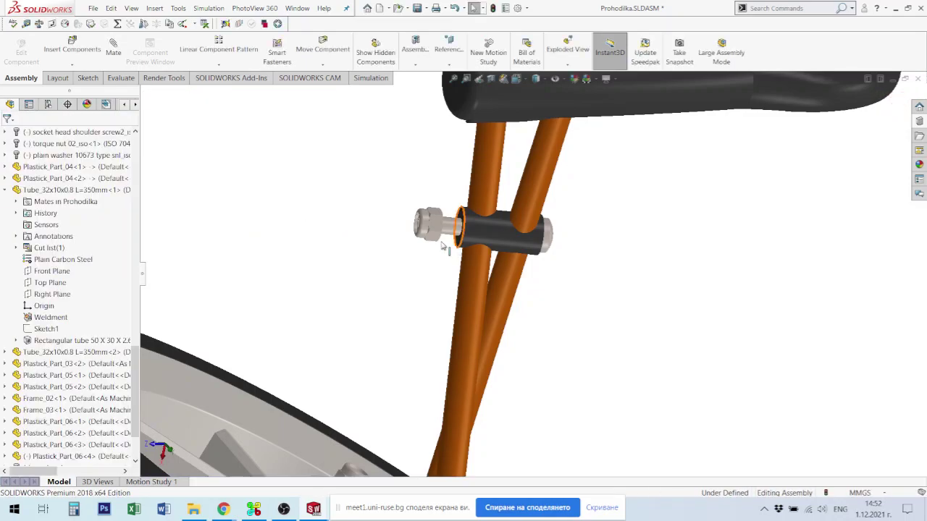
Add a coincident mate between the torque nut's inner annular face and the outer end face of Plastick_Part_06<1>
scroll(440, 248, "down", 5)
left_click(599, 210)
middle_click_drag(543, 240, 487, 215)
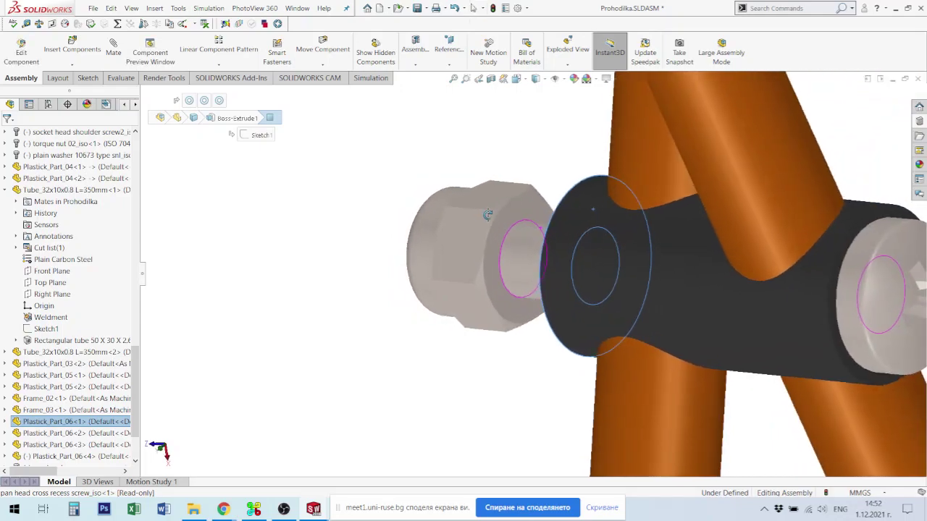
left_click(529, 215, "ctrl")
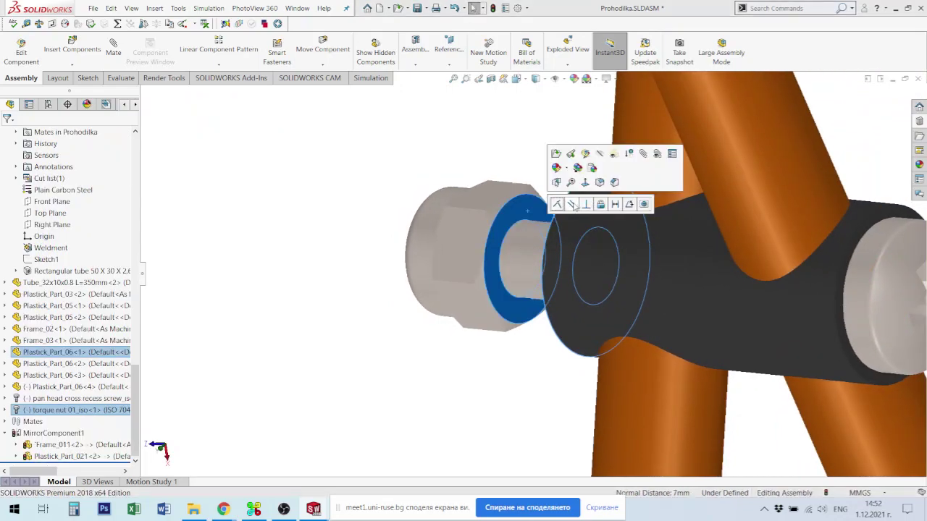
left_click(557, 205)
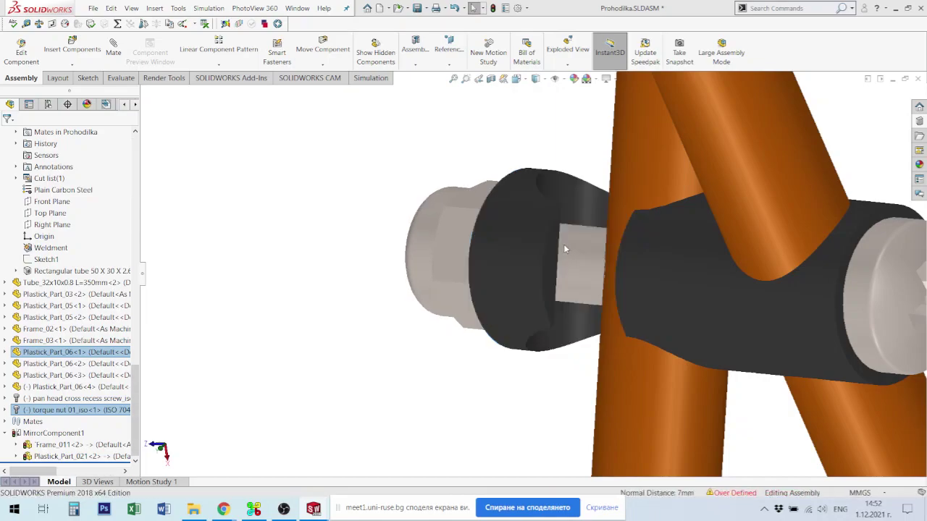
Delete the torque nut's coincident mate to the pan head screw, keeping its mates that are concentric and coincident with Plastick_Part_06
scroll(594, 254, "up", 2)
mouse_move(594, 254)
middle_mouse_down()
mouse_move(604, 265)
mouse_move(572, 257)
mouse_move(586, 260)
middle_mouse_up()
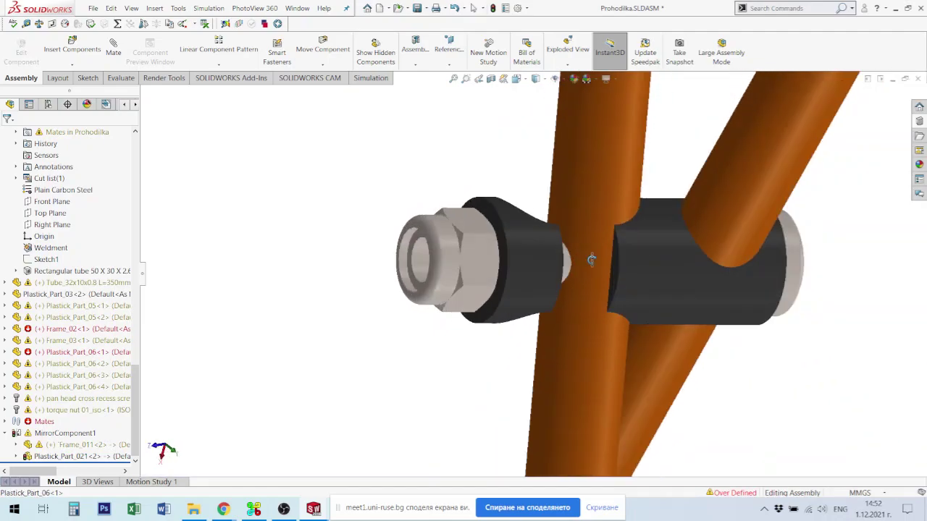
left_click(486, 262)
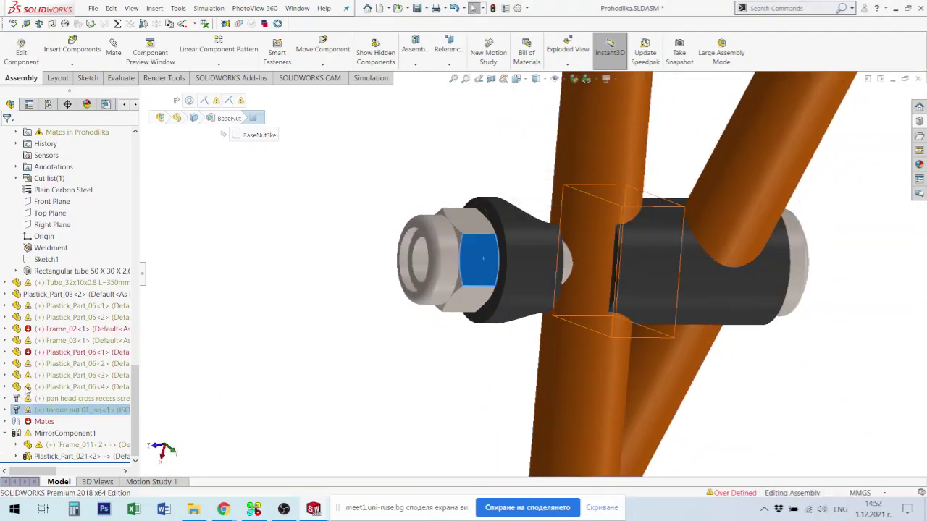
left_click(5, 410)
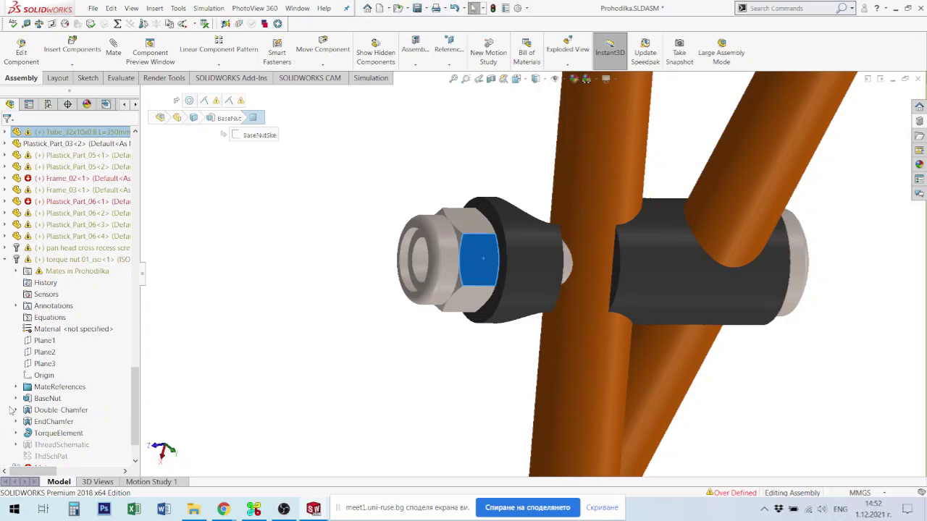
left_click(16, 271)
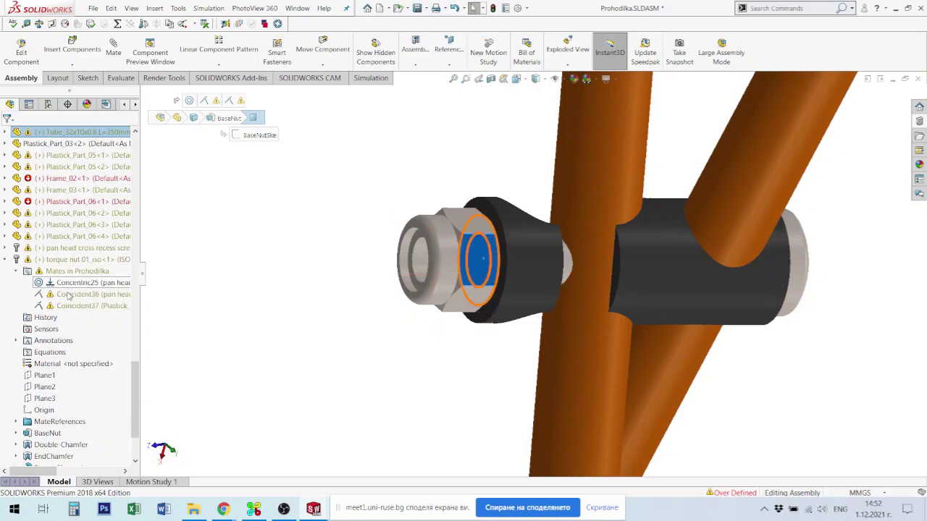
left_click(65, 294)
key("Delete")
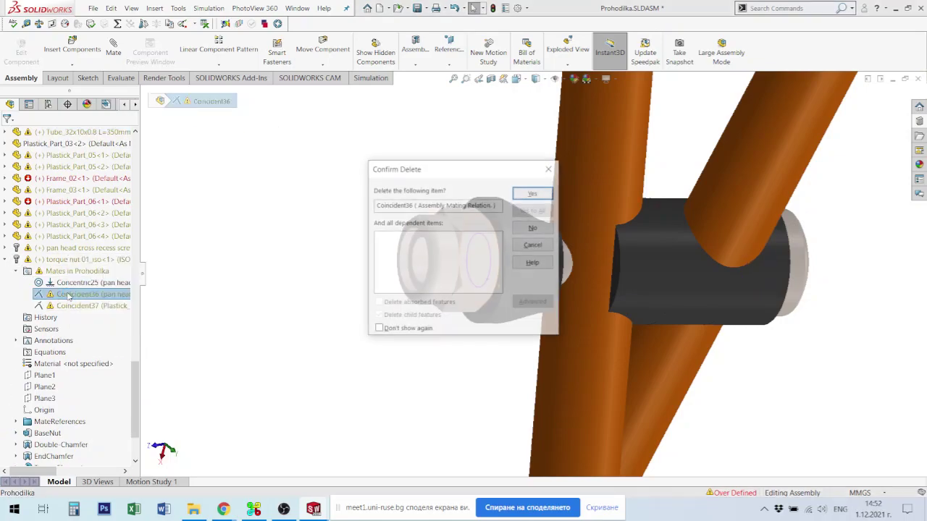
left_click(533, 193)
Examine the crossed frames across the whole walker and the gap between Frame_02's upper end and the side frame
scroll(585, 262, "up", 3)
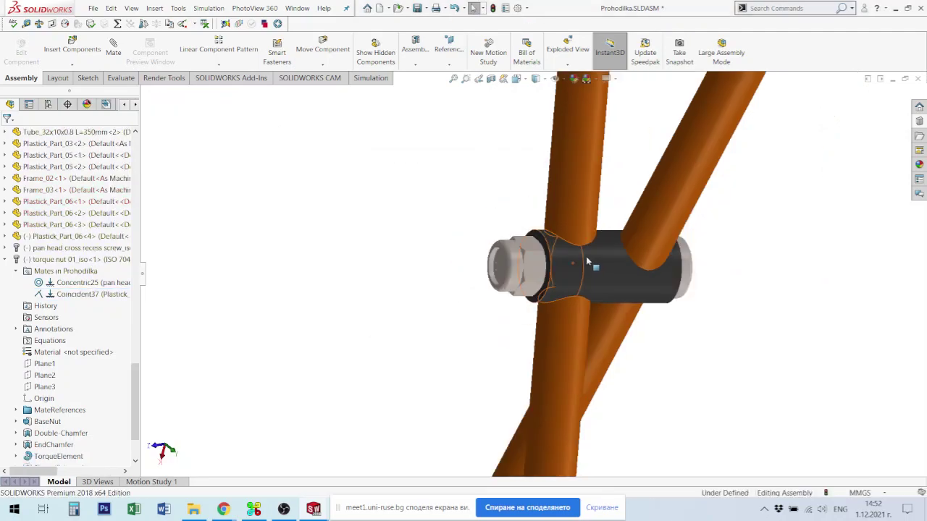
middle_click_drag(585, 261, 561, 249)
scroll(562, 249, "up", 5)
scroll(618, 328, "up", 7)
middle_click_drag(551, 326, 637, 190)
scroll(621, 302, "down", 3)
middle_click_drag(521, 336, 497, 287)
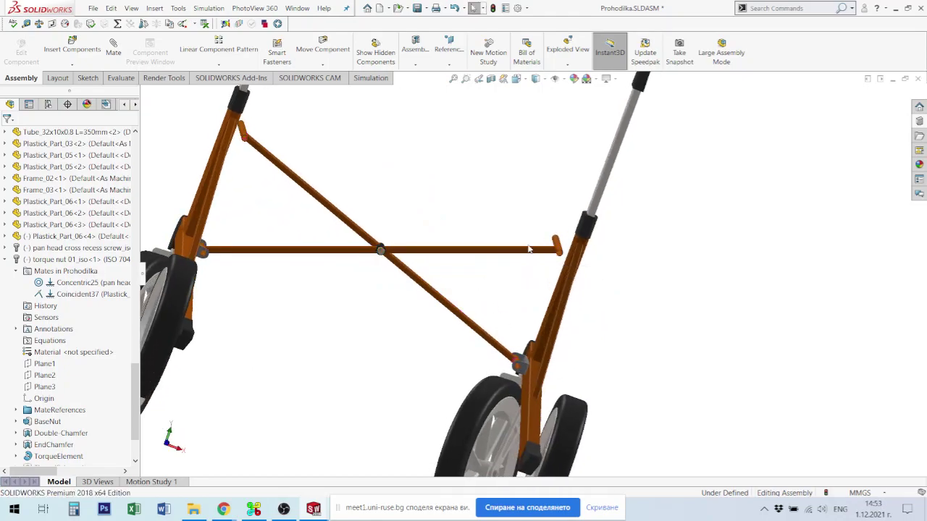
scroll(500, 251, "down", 3)
middle_click_drag(596, 235, 576, 281)
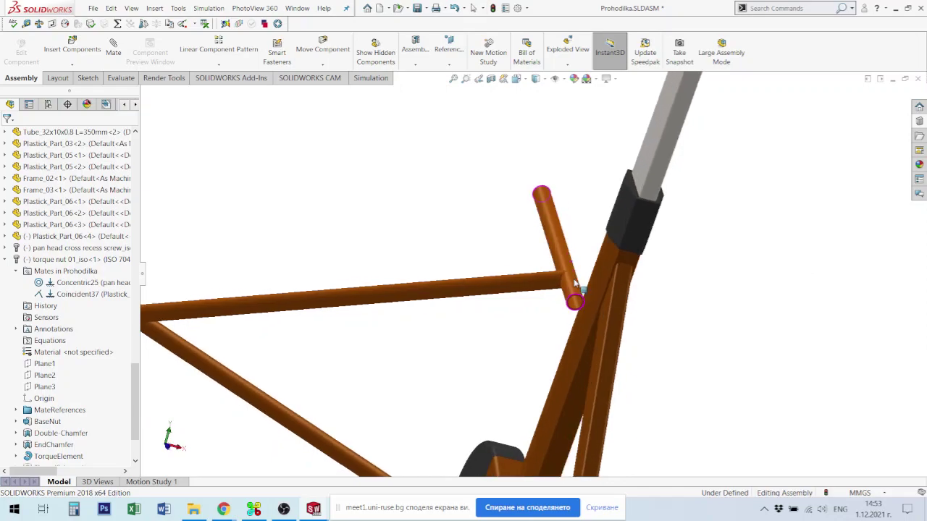
Measure the minimum distance between Frame_02's short end pipe and the adjacent face of Frame_01
left_click(574, 284)
scroll(576, 283, "down", 5)
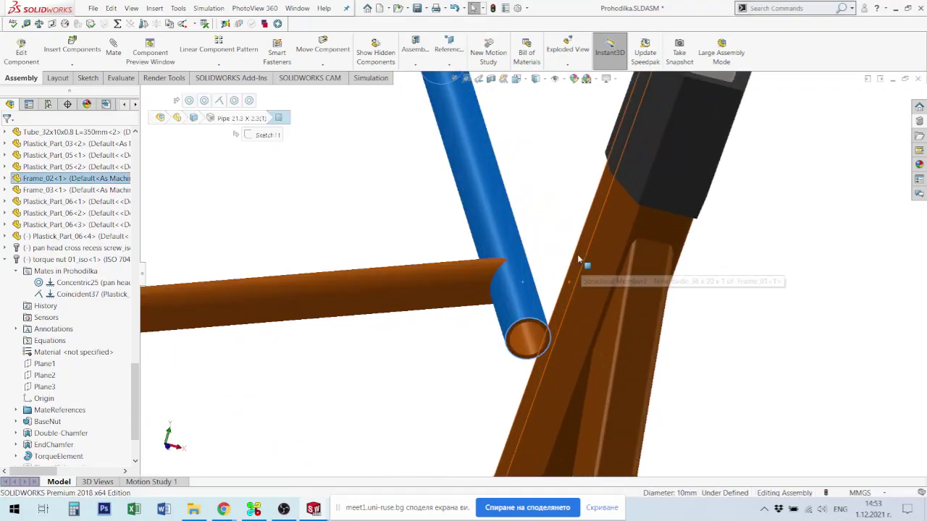
left_click(579, 262)
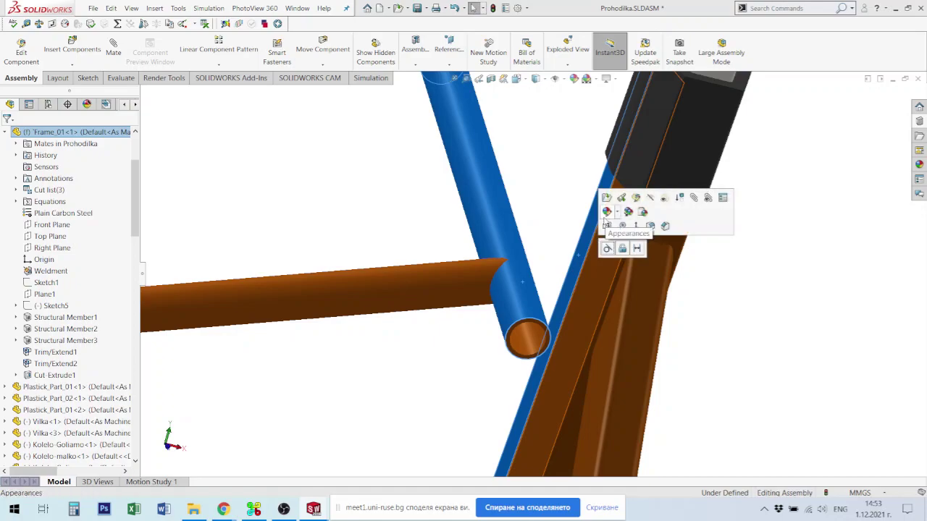
left_click(607, 226)
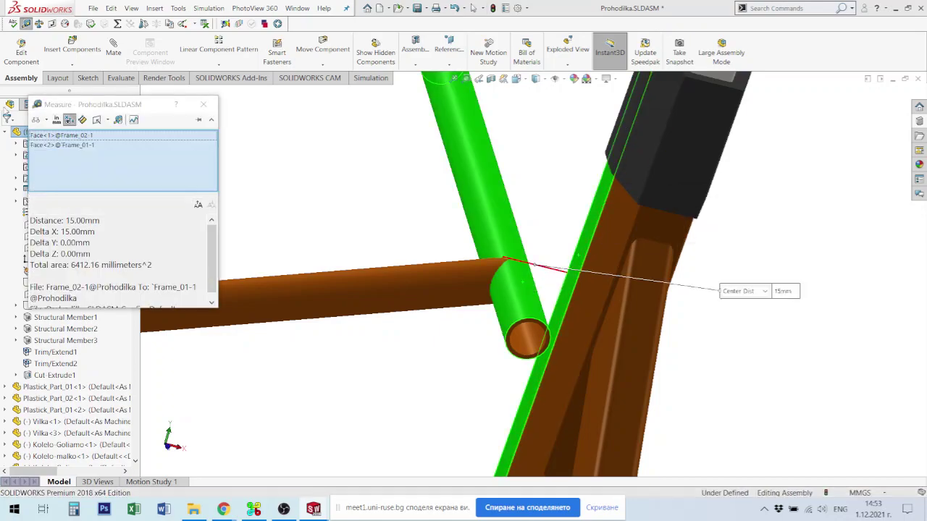
left_click(46, 120)
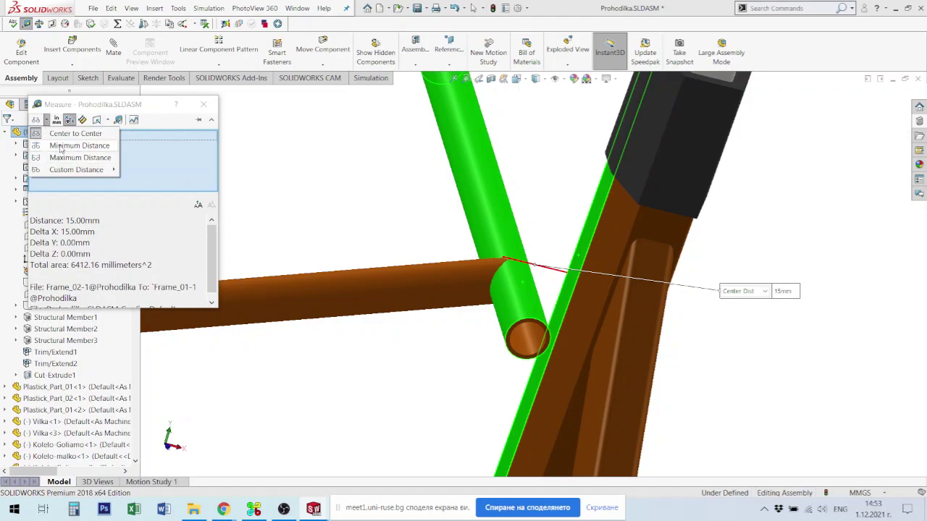
left_click(60, 146)
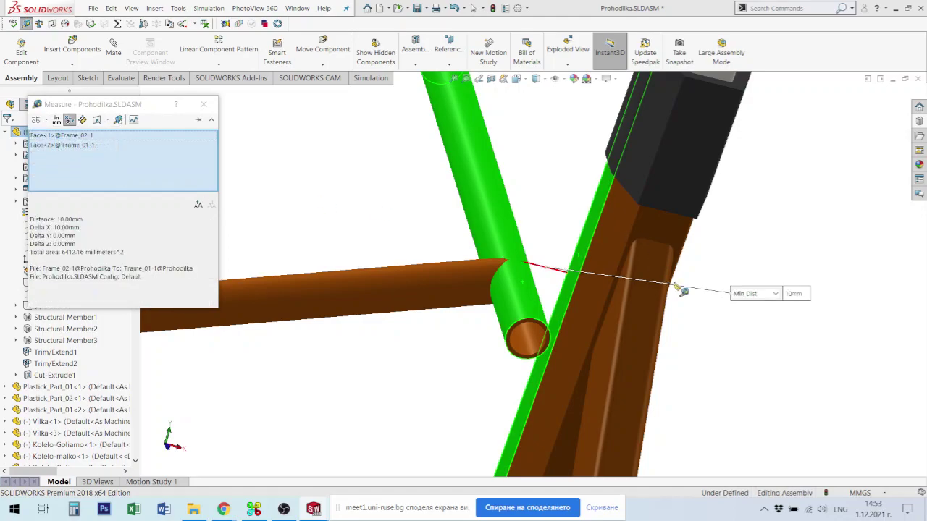
key("Escape")
key("Escape")
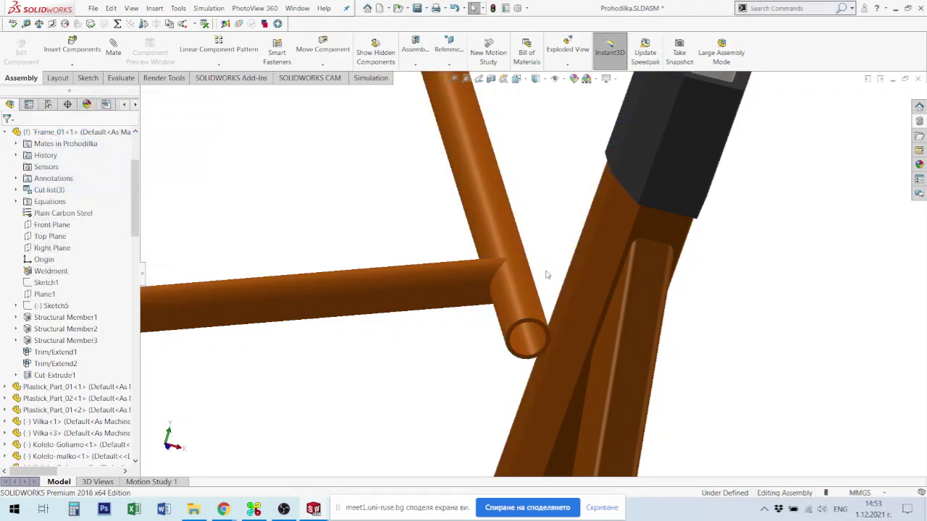
Close the Plastick_Part_06 document and open the Frame_02 part from the assembly
scroll(552, 277, "up", 5)
middle_click_drag(493, 284, 443, 245)
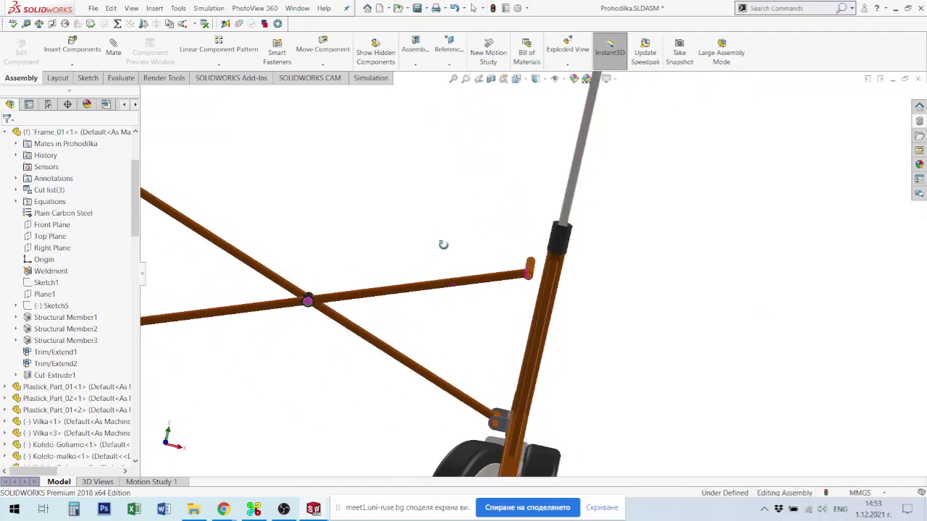
left_click(418, 290)
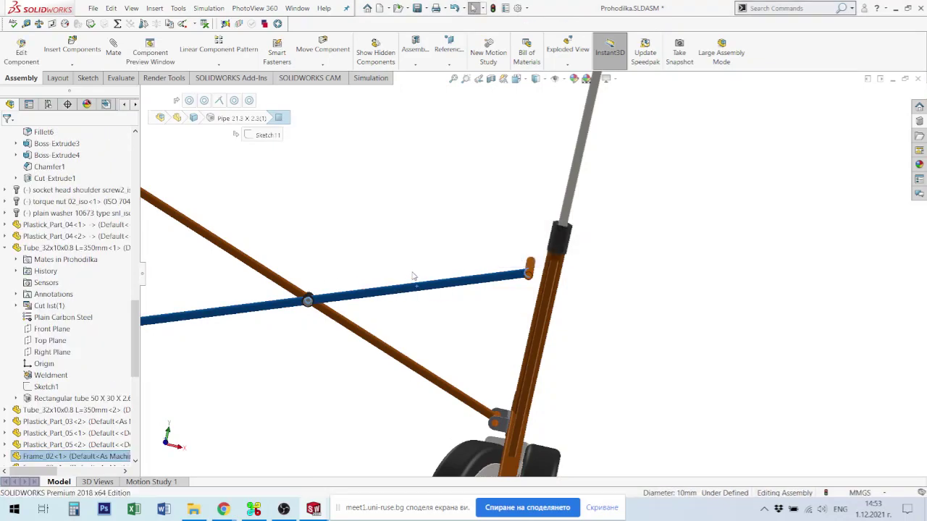
key("ctrl+Tab")
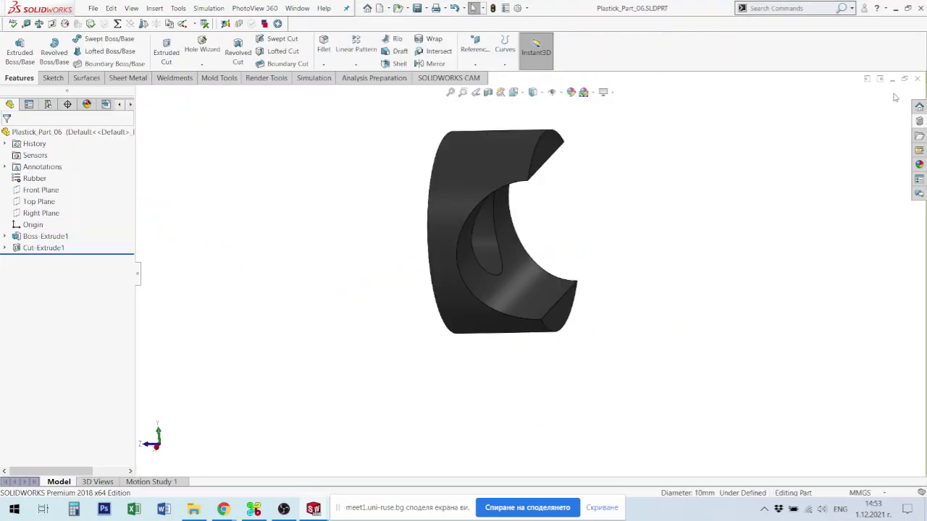
left_click(919, 80)
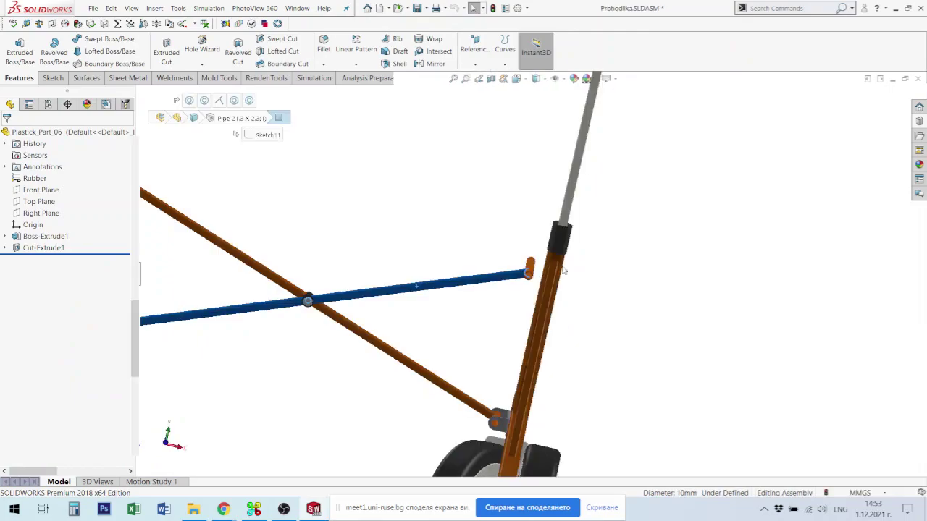
left_click(472, 283)
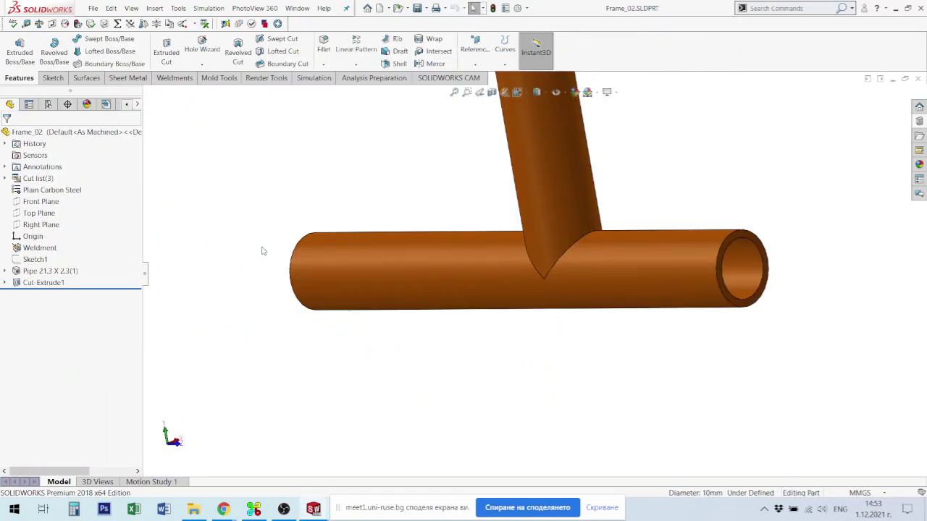
Return to the Prohodilka assembly and open the Frame_03 part from it
key("ctrl+Tab")
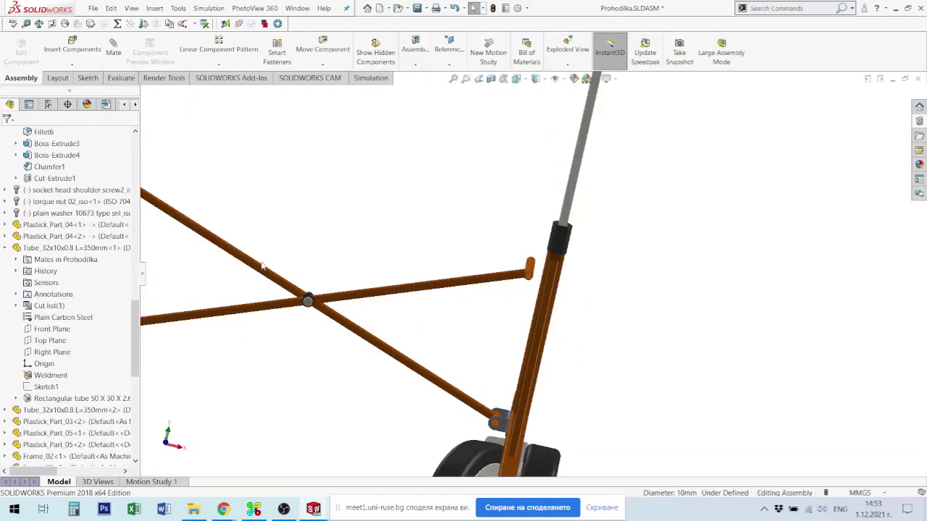
left_click(263, 269)
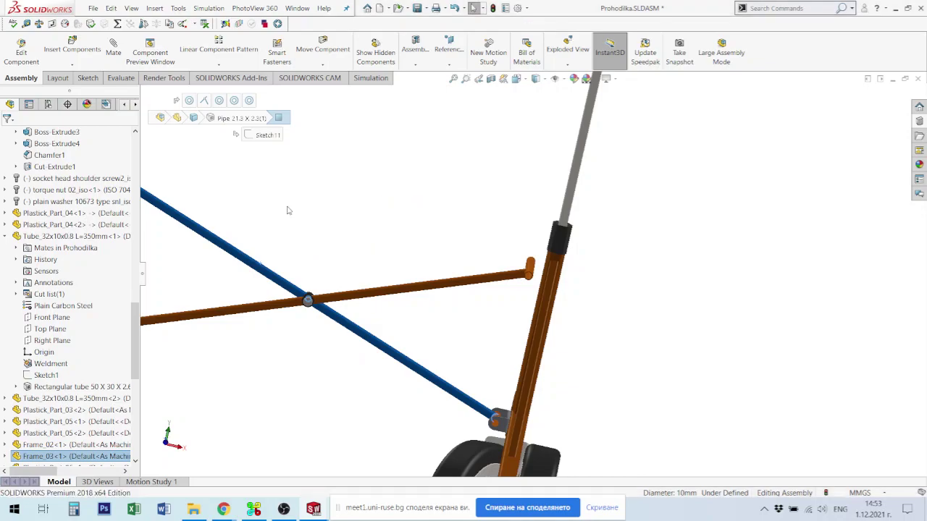
key("ctrl+Tab")
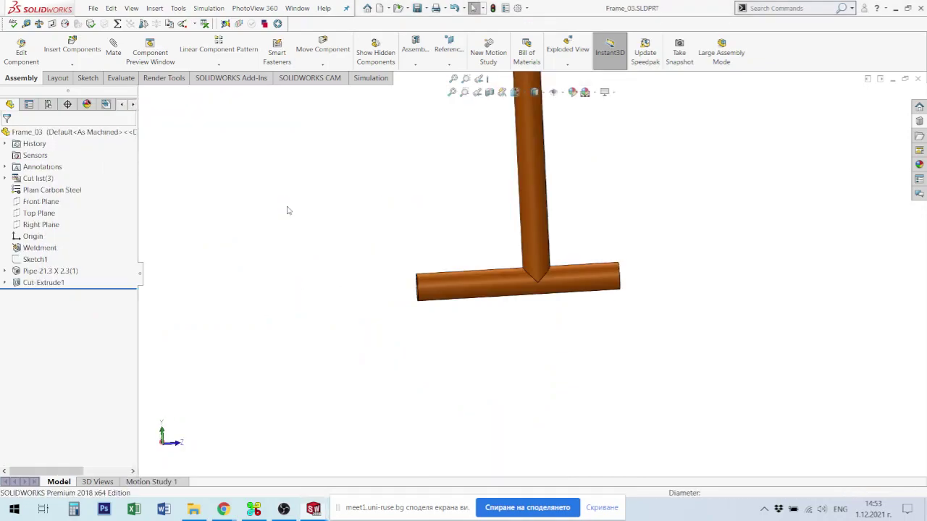
Set the long pipe's length dimension in Frame_03's Sketch1 to 550 mm and save the rebuilt part
scroll(580, 274, "up", 11)
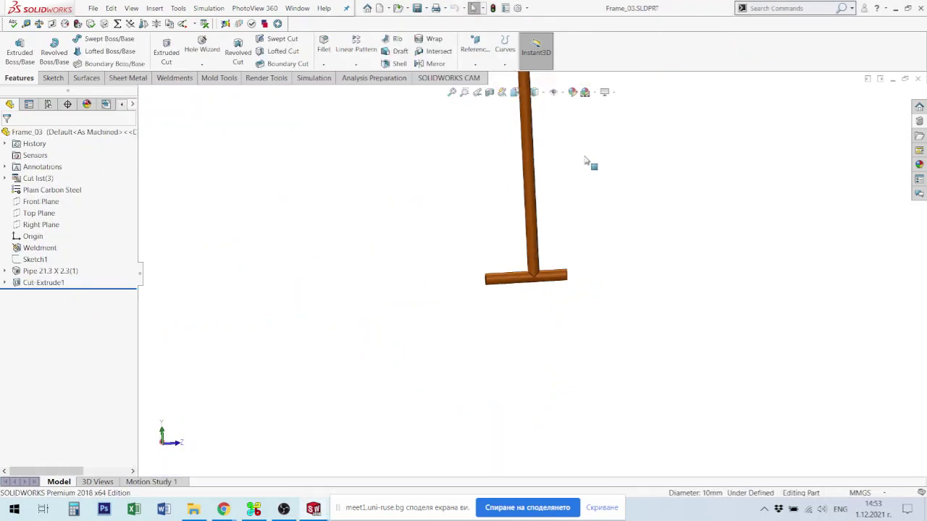
scroll(529, 188, "down", 1)
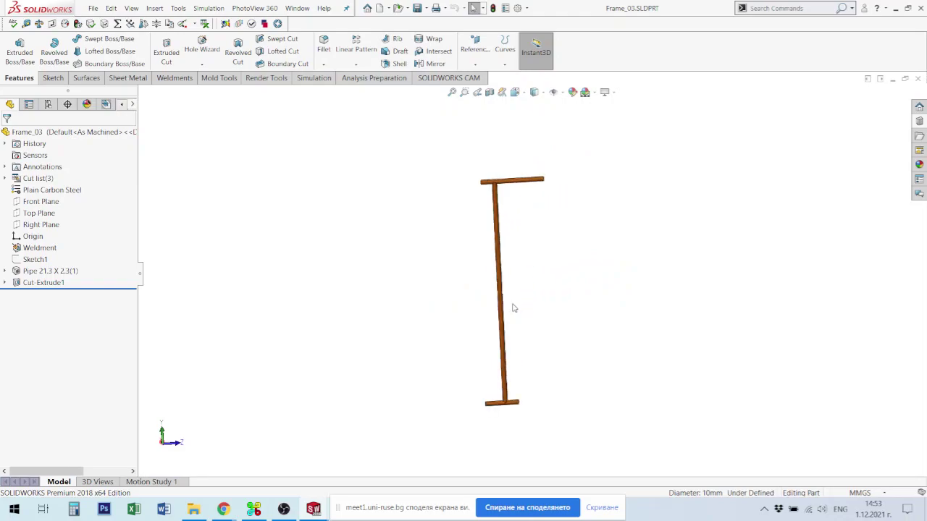
left_click(32, 259)
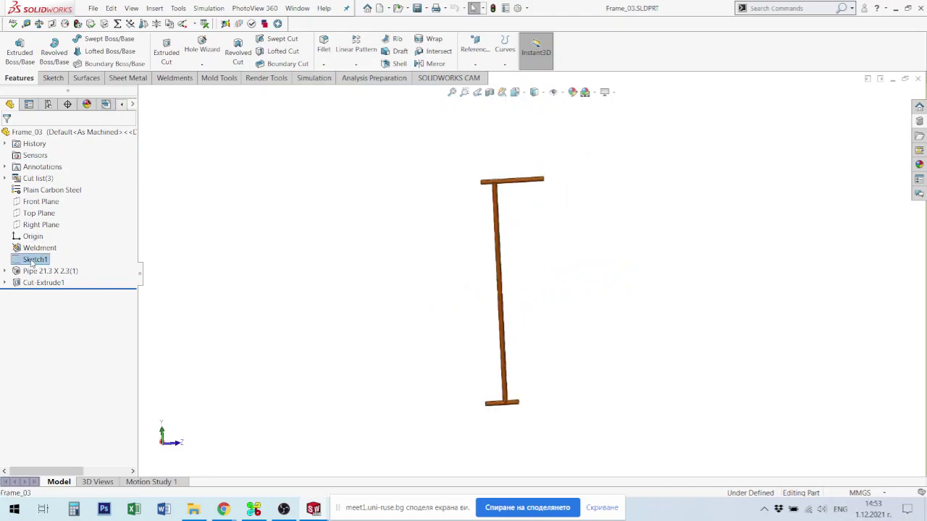
left_click(43, 234)
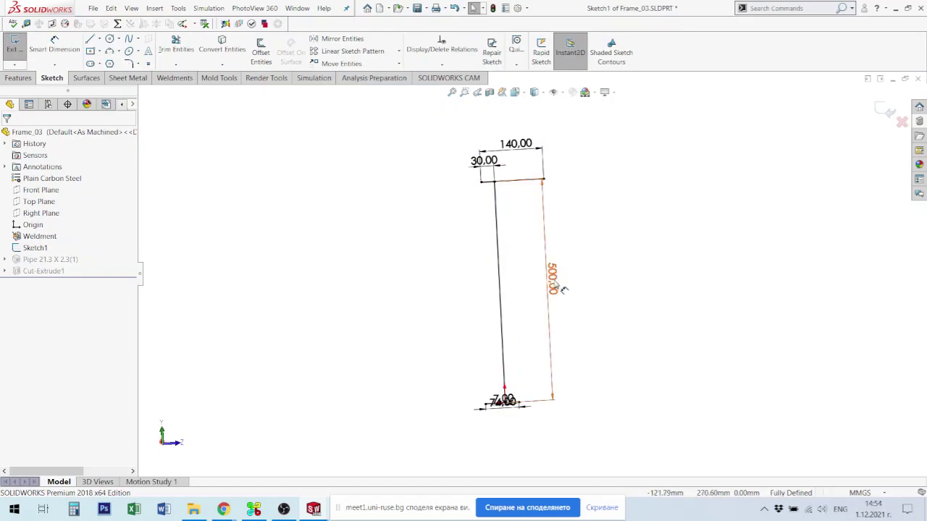
double_click(553, 284)
double_click(553, 280)
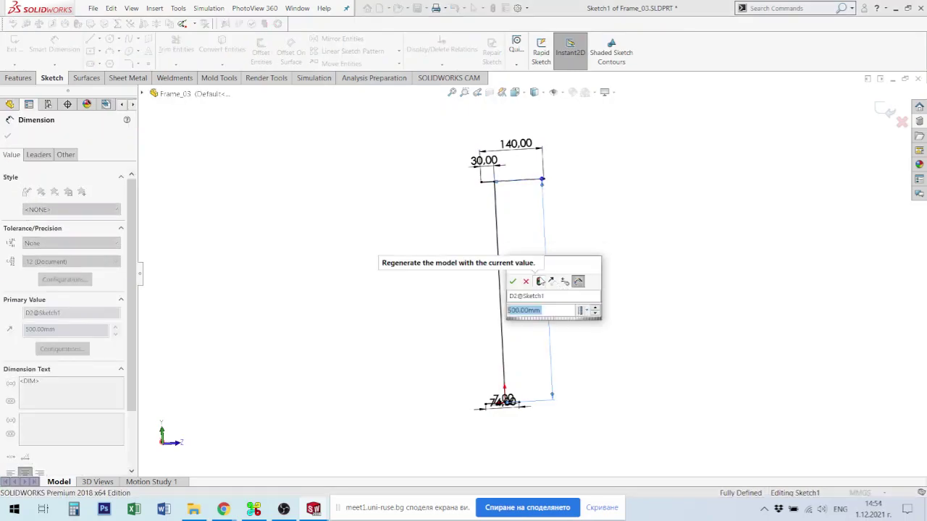
type("5")
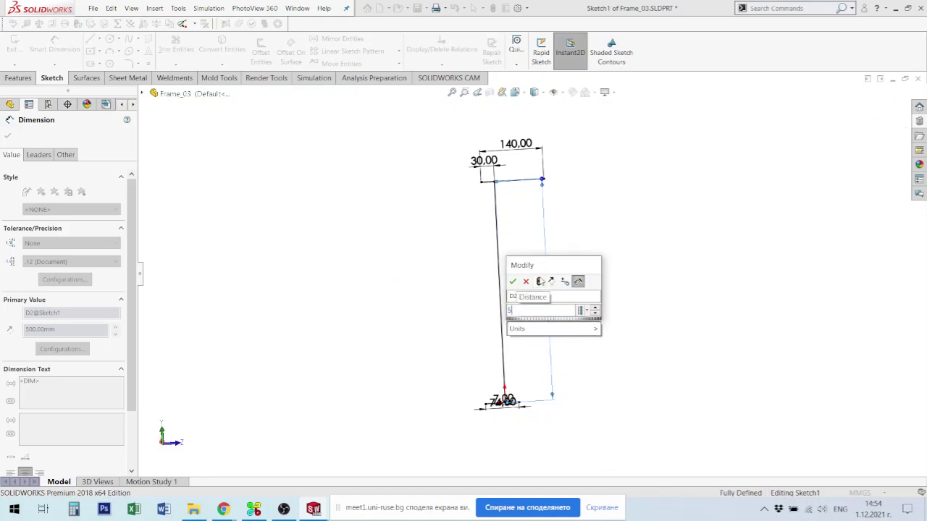
type("0.00")
key("Return")
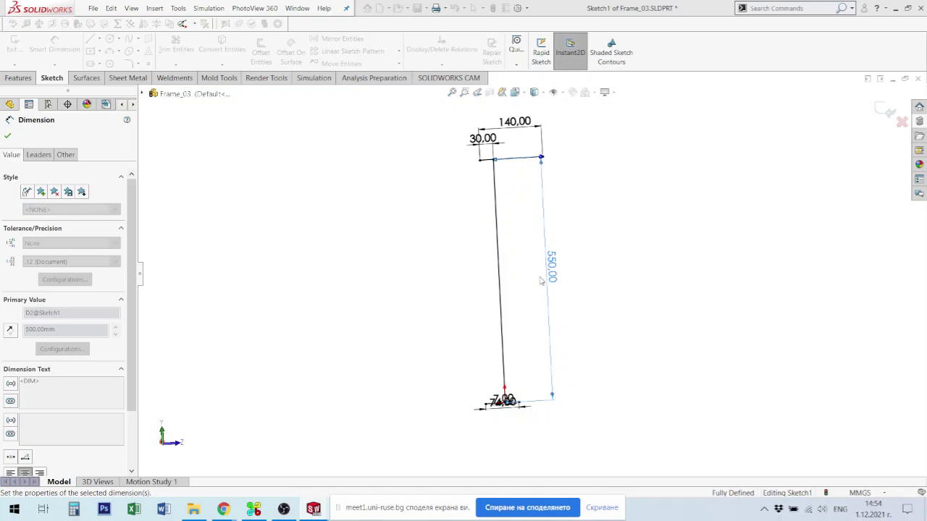
left_click(885, 110)
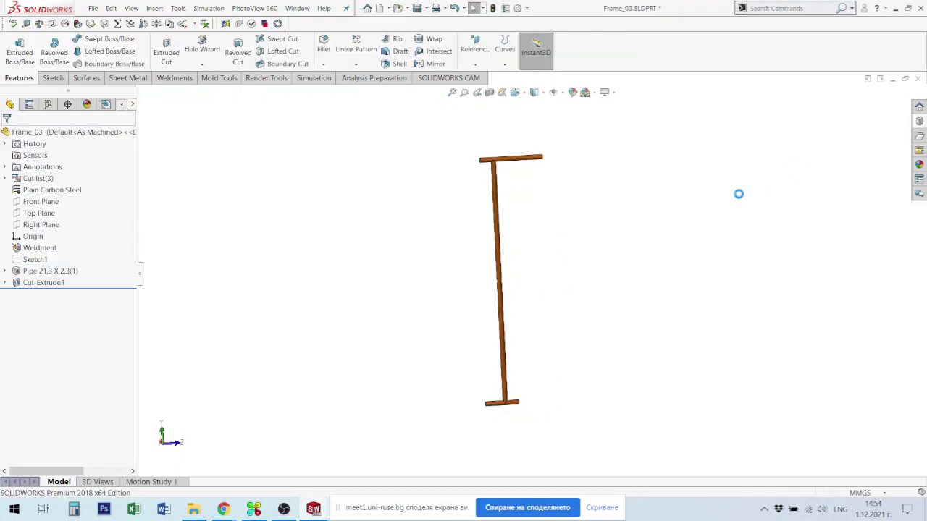
Switch to the Frame_02 part, set the long pipe's length dimension in Sketch1 to 550 mm, and save the rebuilt part
key("ctrl+Tab")
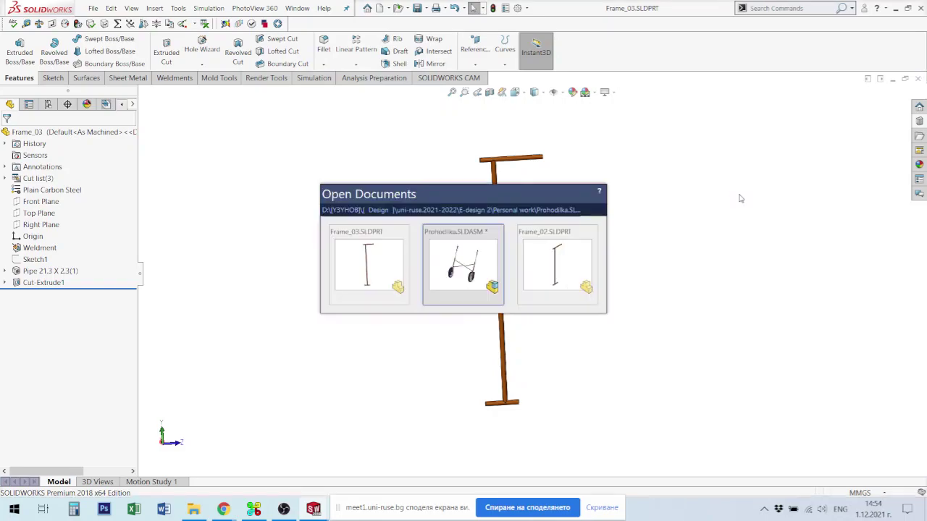
key("ctrl+Tab")
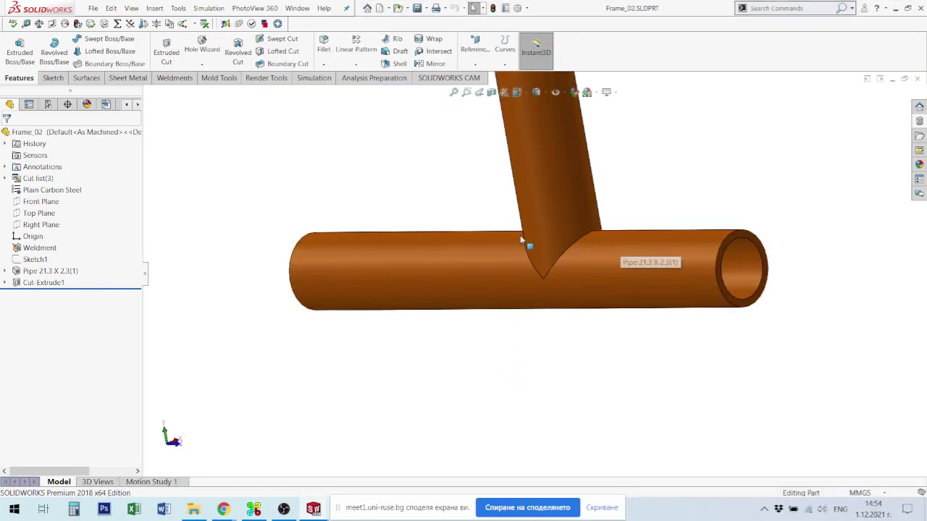
key("f")
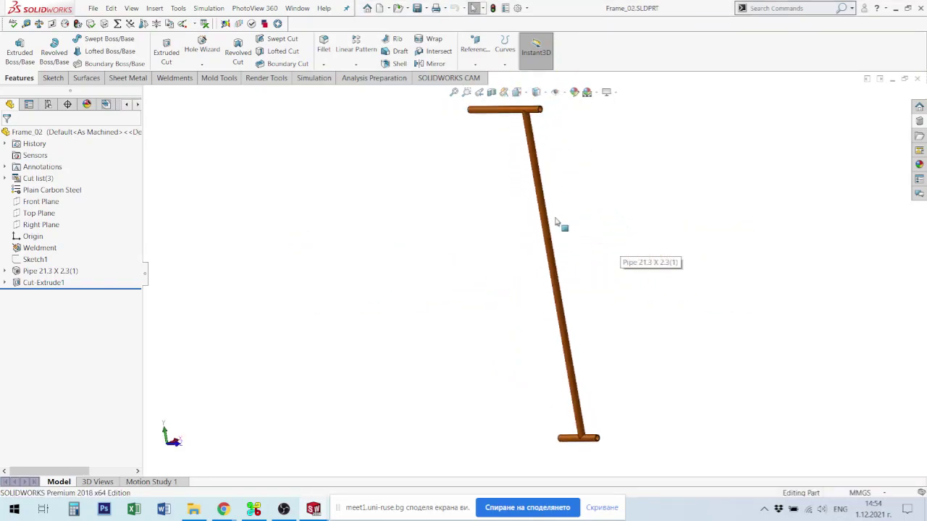
left_click(35, 258)
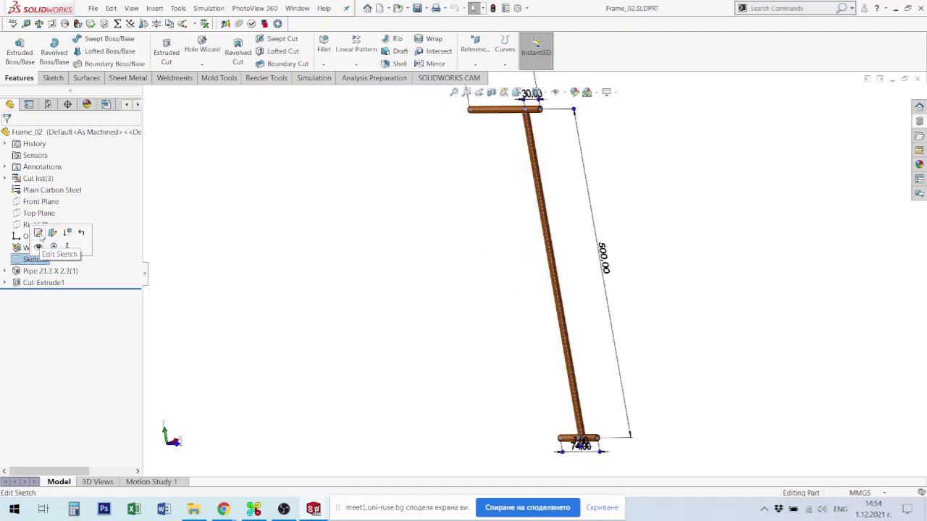
left_click(41, 238)
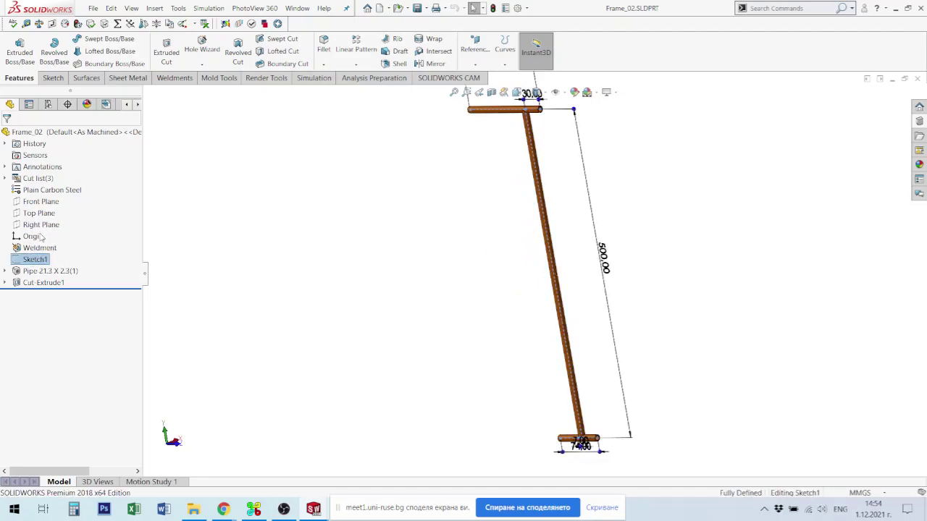
left_click(613, 265)
double_click(605, 256)
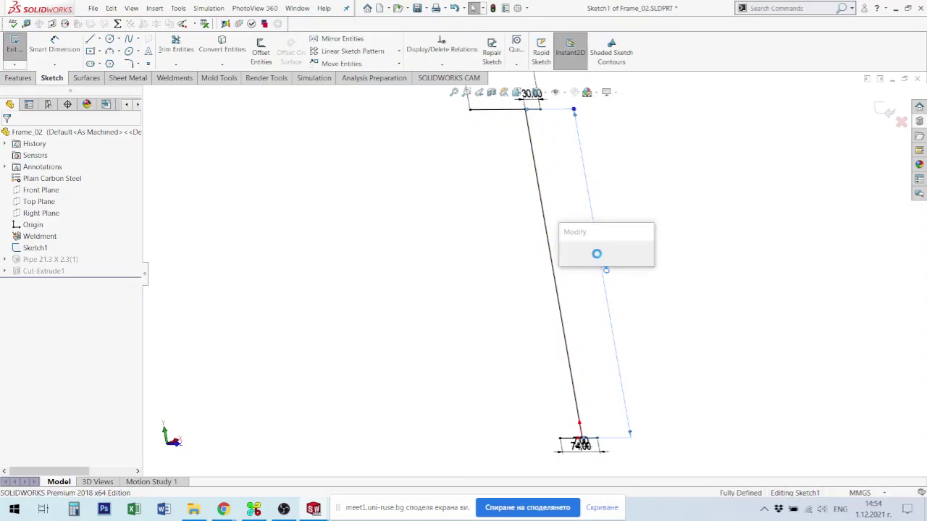
type("550")
key("Return")
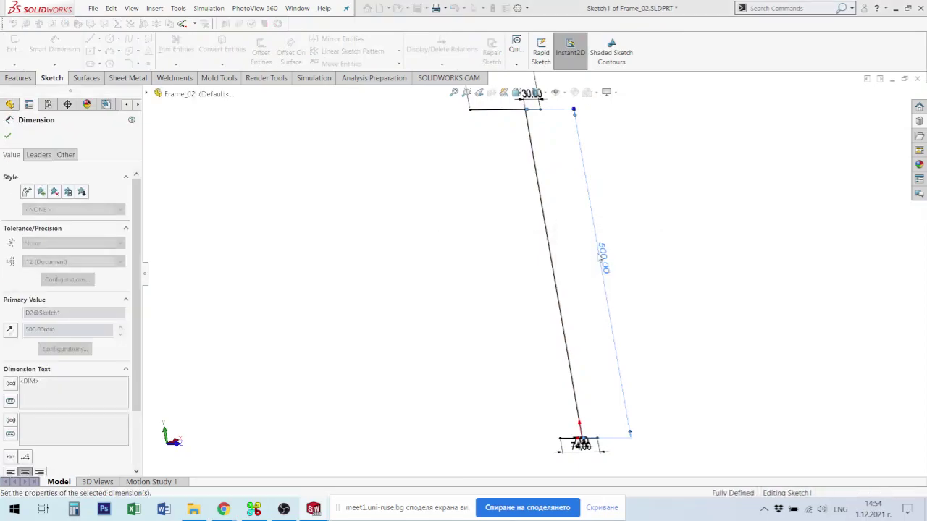
left_click(885, 110)
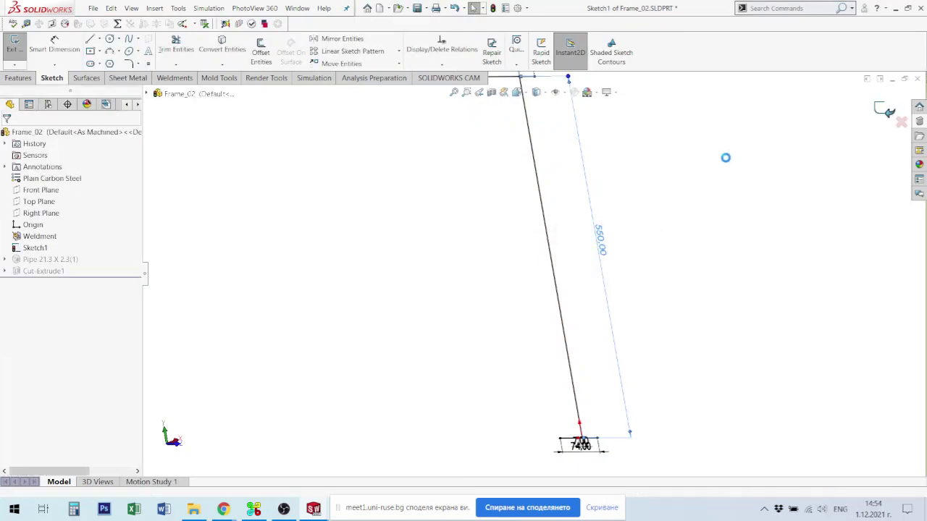
scroll(575, 261, "down", 2)
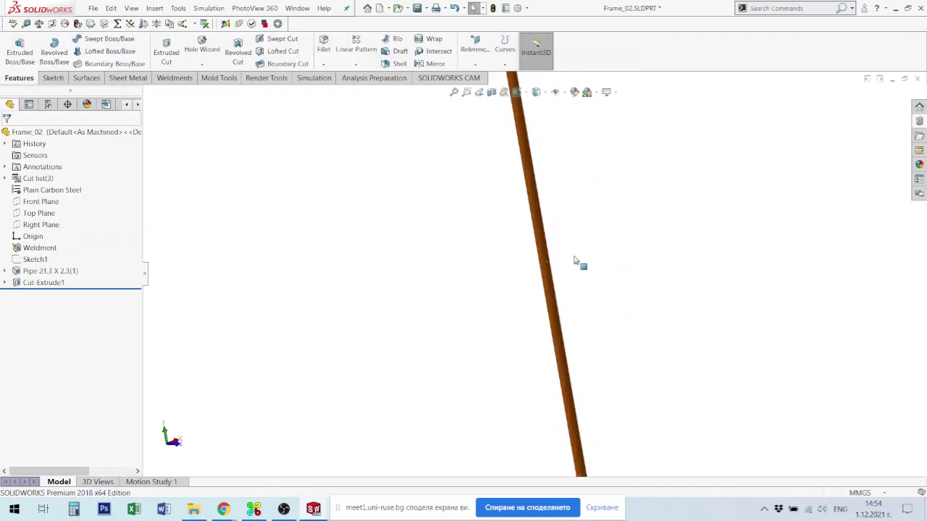
middle_click_drag(540, 266, 526, 254)
key("ctrl+s")
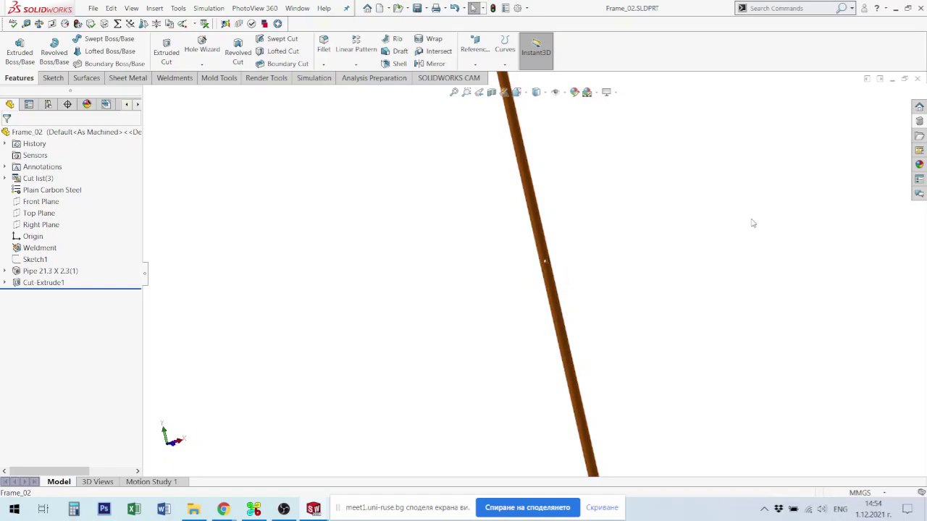
Return to the Prohodilka assembly and examine how the lengthened crossed pipes' ends sit against the side frames
key("ctrl+Tab")
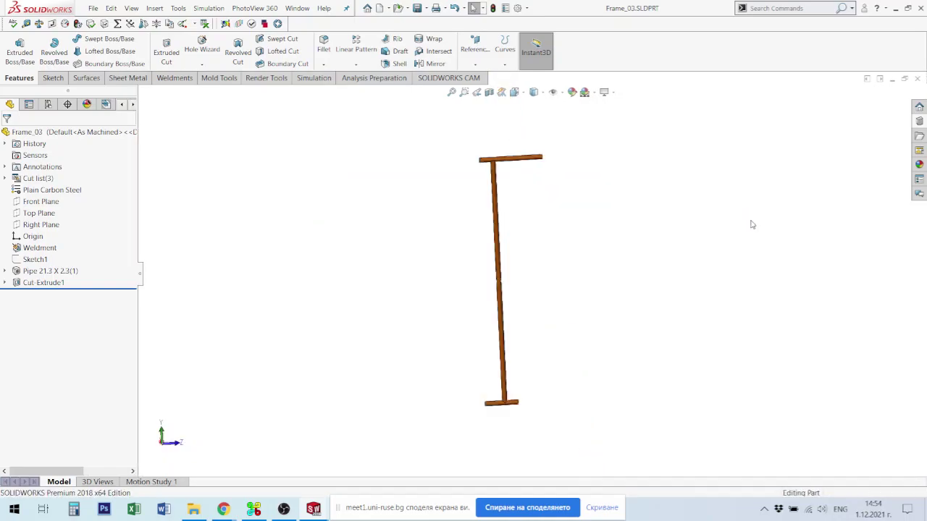
key("ctrl+Tab")
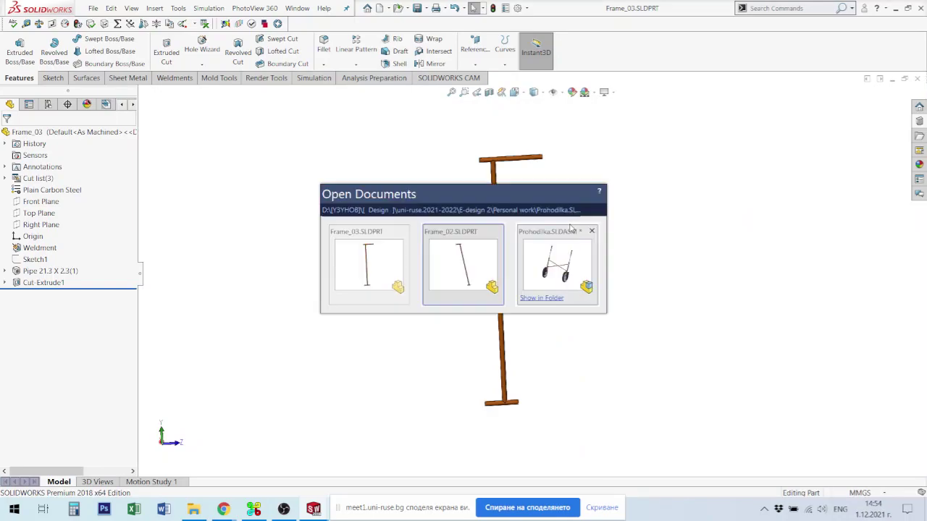
key("ctrl+Tab")
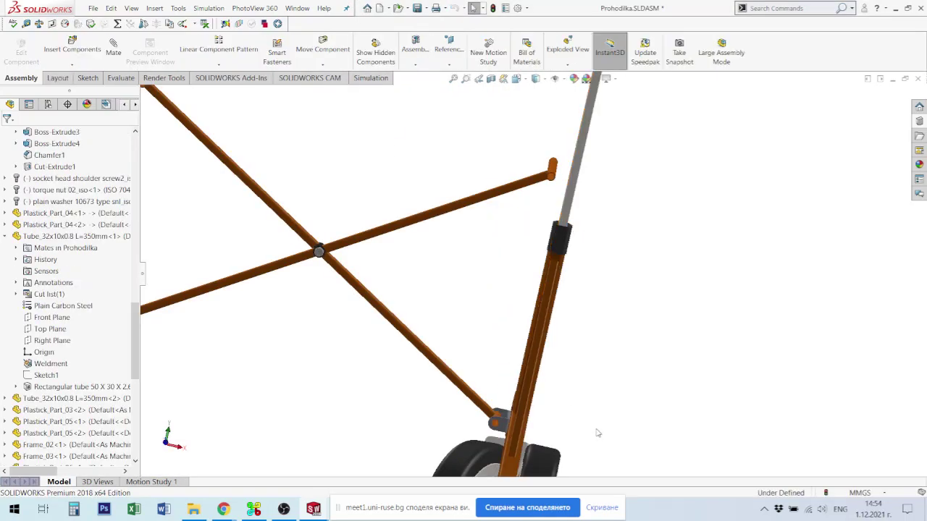
scroll(586, 418, "down", 4)
scroll(475, 262, "up", 4)
scroll(488, 174, "up", 3)
middle_click_drag(492, 161, 443, 195)
scroll(498, 189, "down", 8)
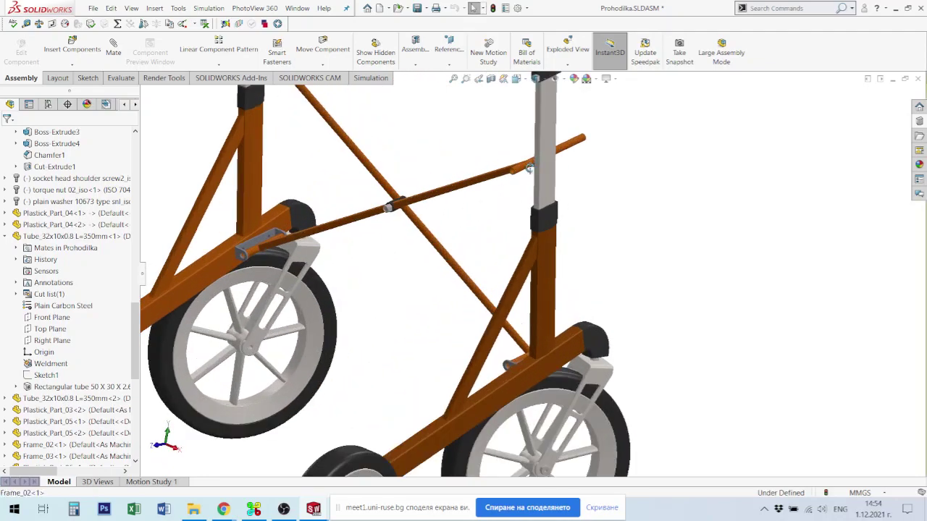
scroll(499, 189, "up", 4)
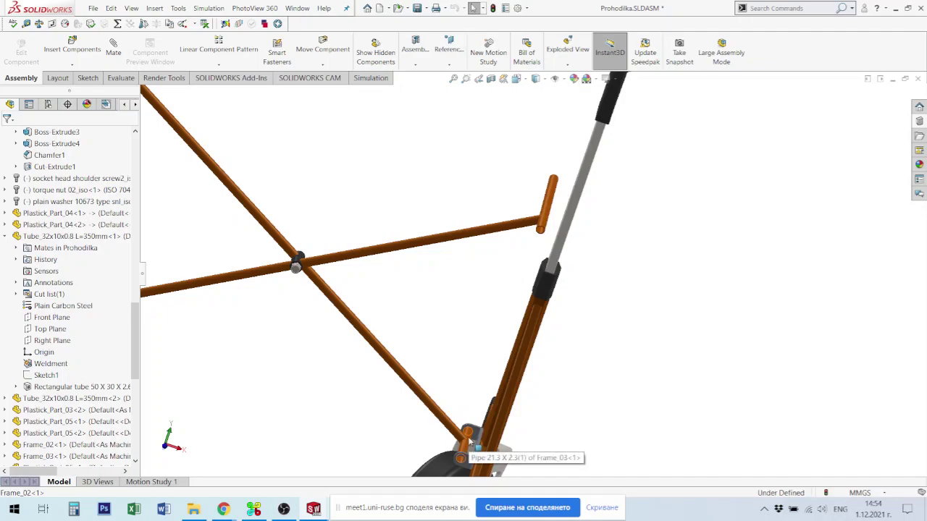
Measure the distance between the axes of Frame_03's lower end pipe and Frame_02's upper end pipe
left_click(465, 447)
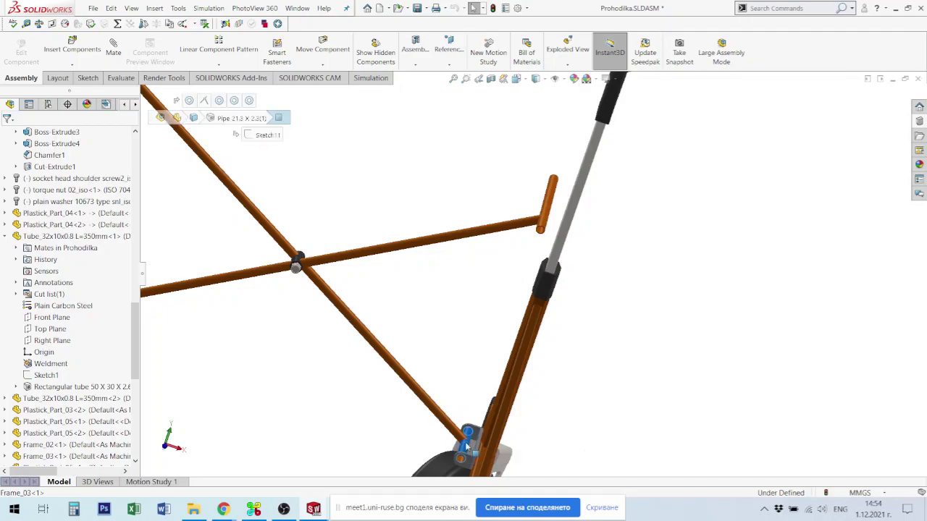
left_click(549, 217, "ctrl")
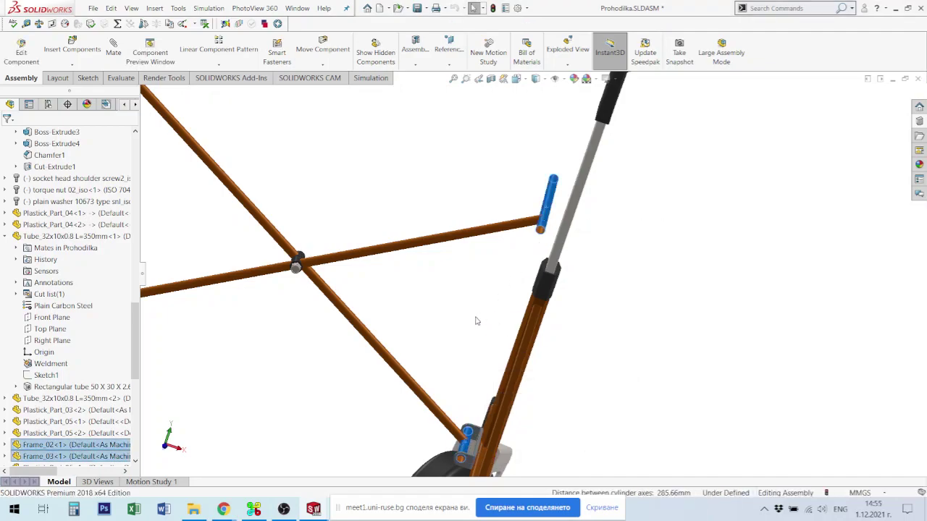
middle_click_drag(490, 301, 564, 281)
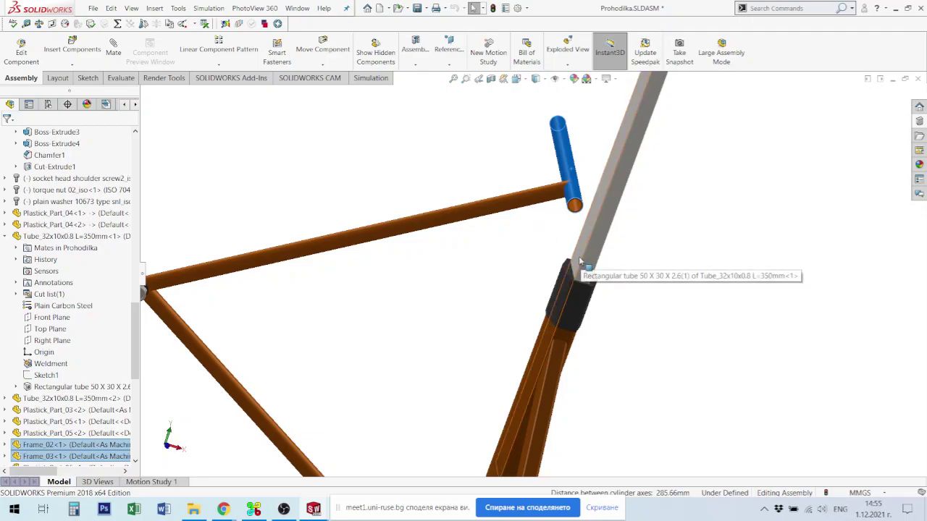
Examine the clearance between Frame_02's upper end pipe and the top face of the Plastick_Part_04 sleeve
scroll(569, 266, "down", 2)
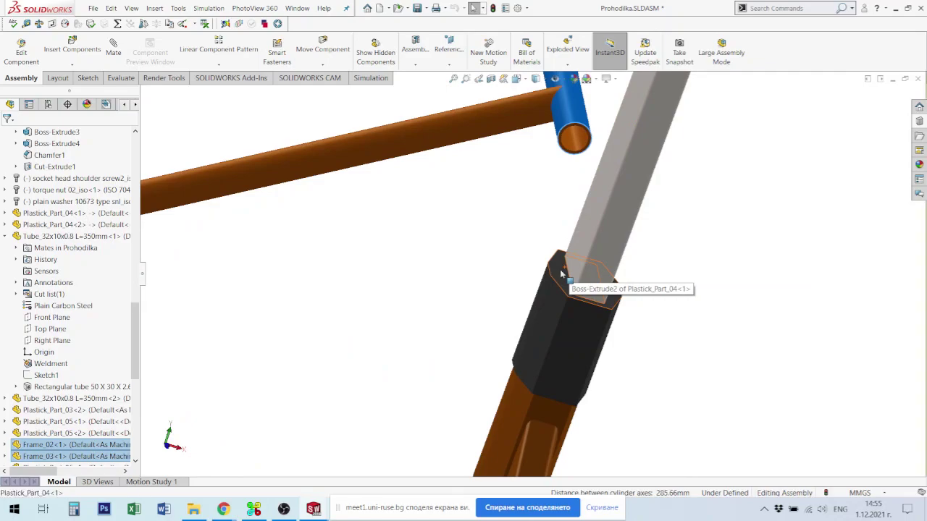
left_click(558, 273)
scroll(557, 275, "up", 3)
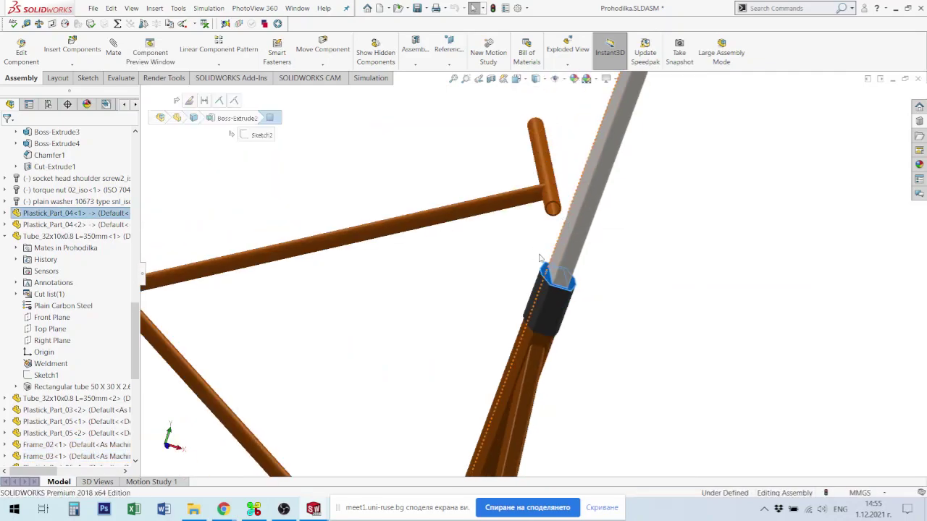
scroll(544, 284, "up", 3)
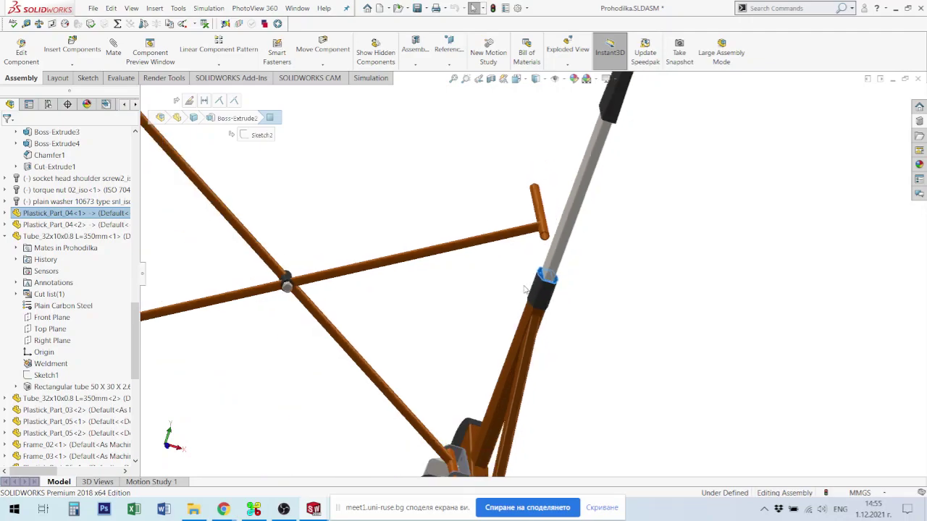
scroll(448, 285, "up", 2)
middle_click_drag(459, 263, 489, 248)
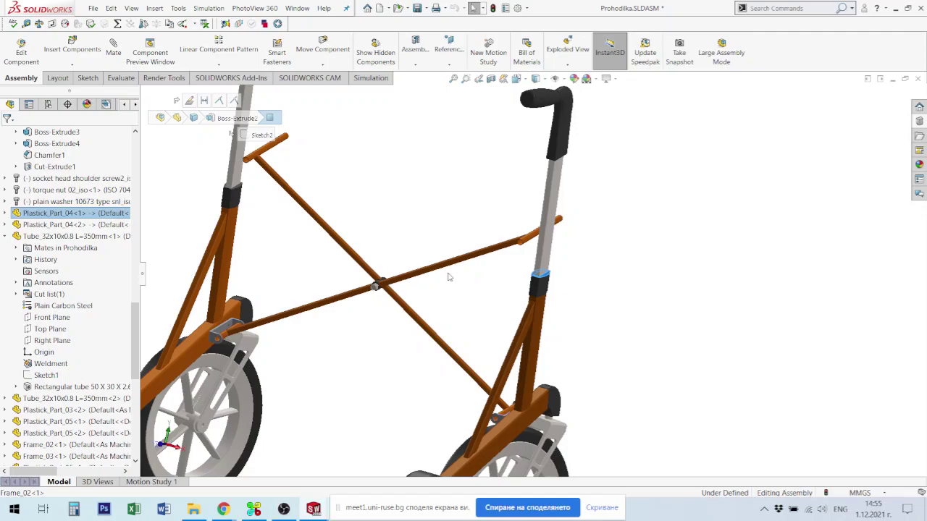
Set the long pipe's length dimension in Frame_03's Sketch1 to 530 mm, then save and close the part
key("ctrl+Tab")
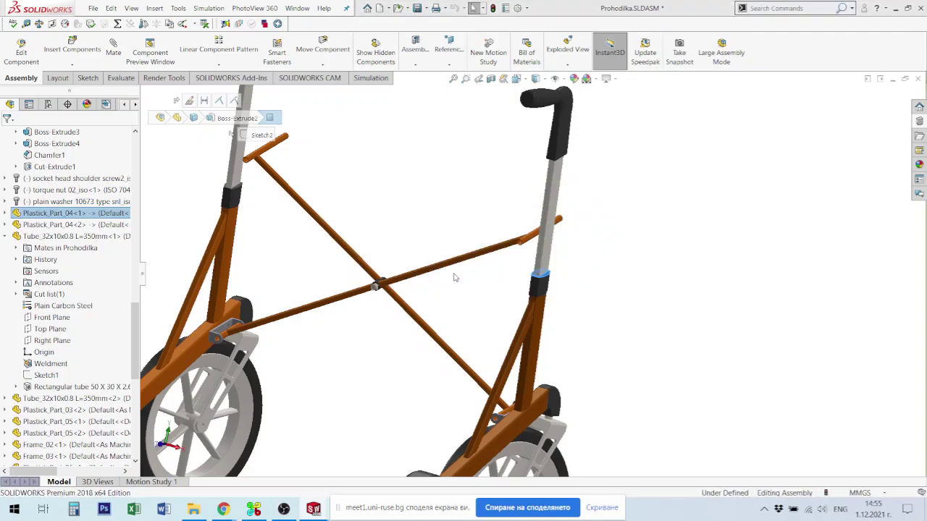
left_click(34, 260)
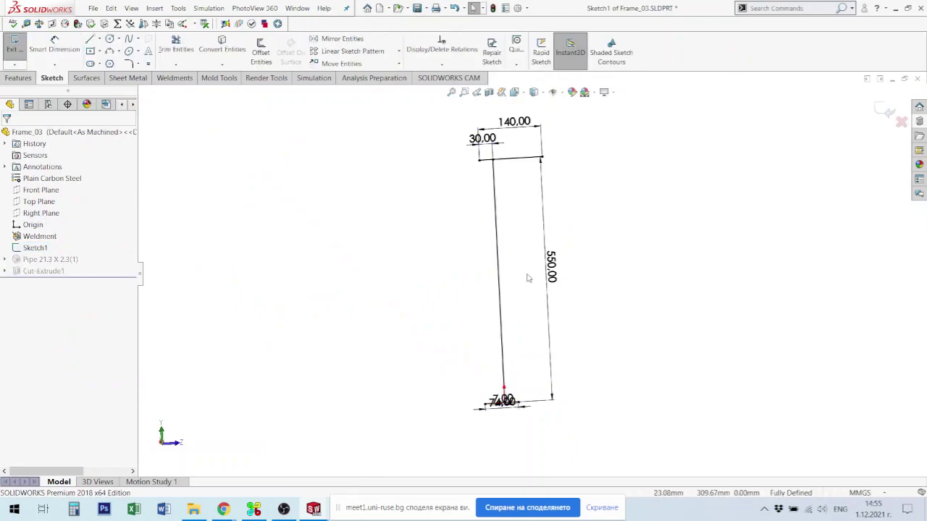
double_click(551, 273)
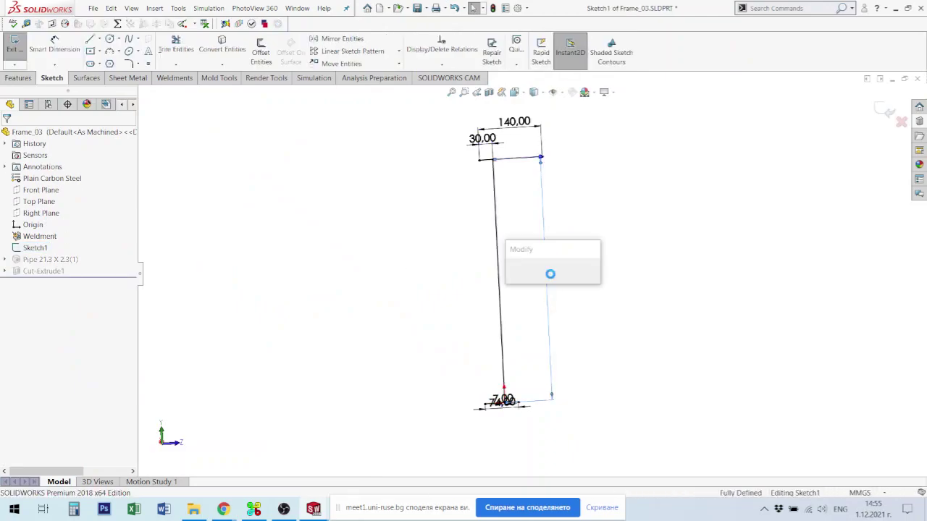
key("Return")
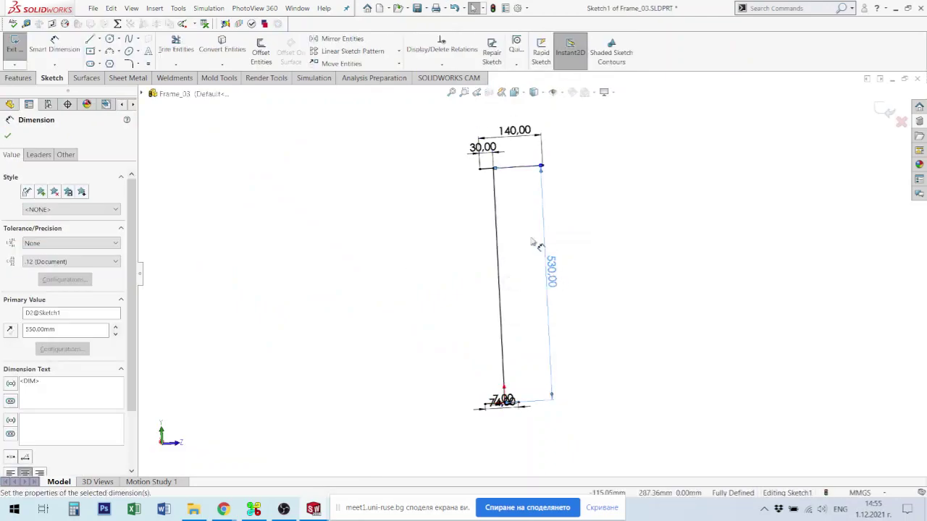
left_click(885, 110)
left_click(885, 110)
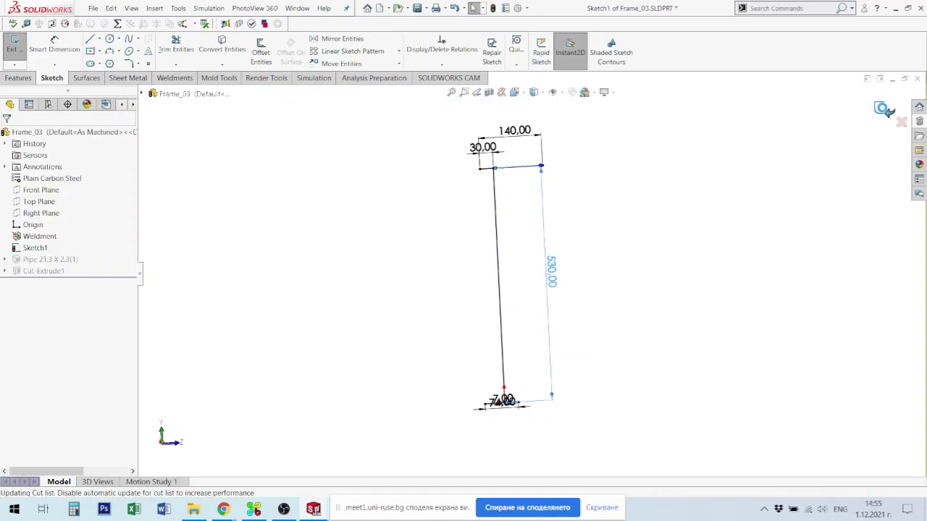
left_click(919, 80)
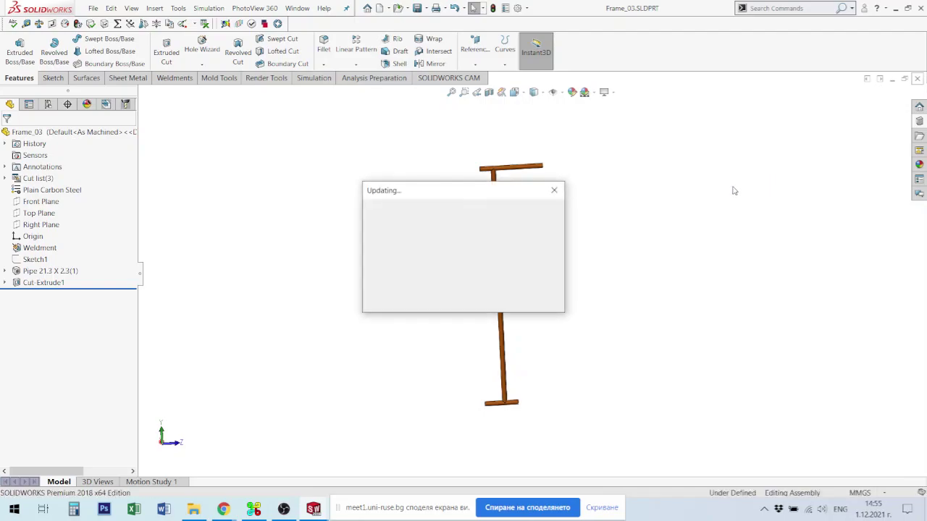
key("ctrl+w")
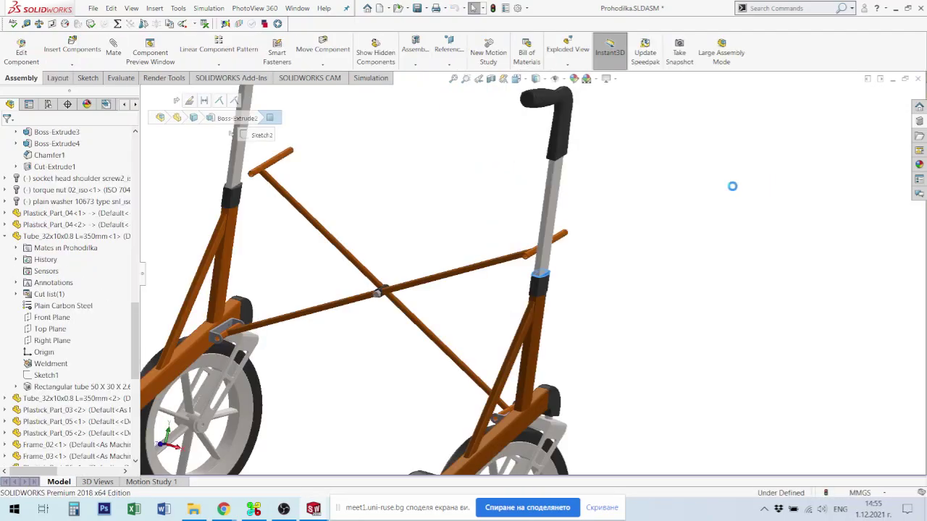
Switch to Frame_02 and set the long pipe's length dimension in Sketch1 to 530 mm
key("ctrl+Tab")
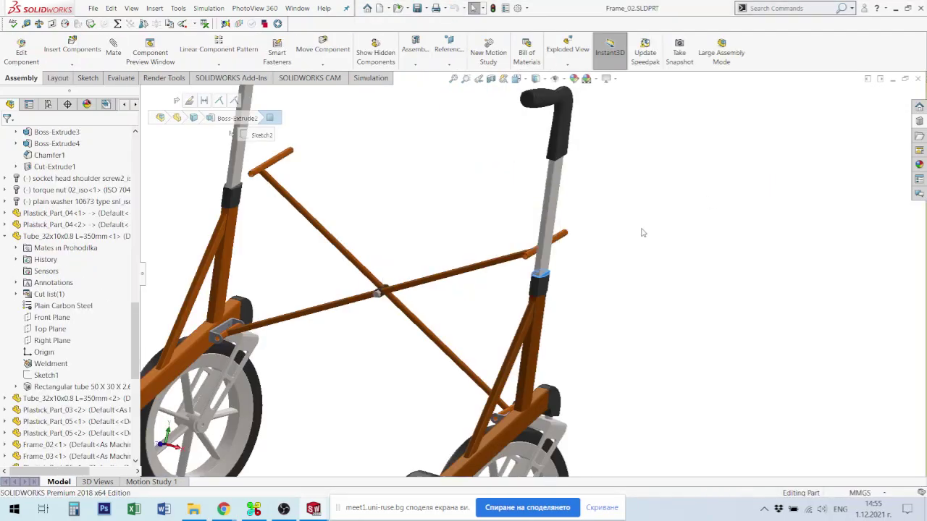
left_click(29, 259)
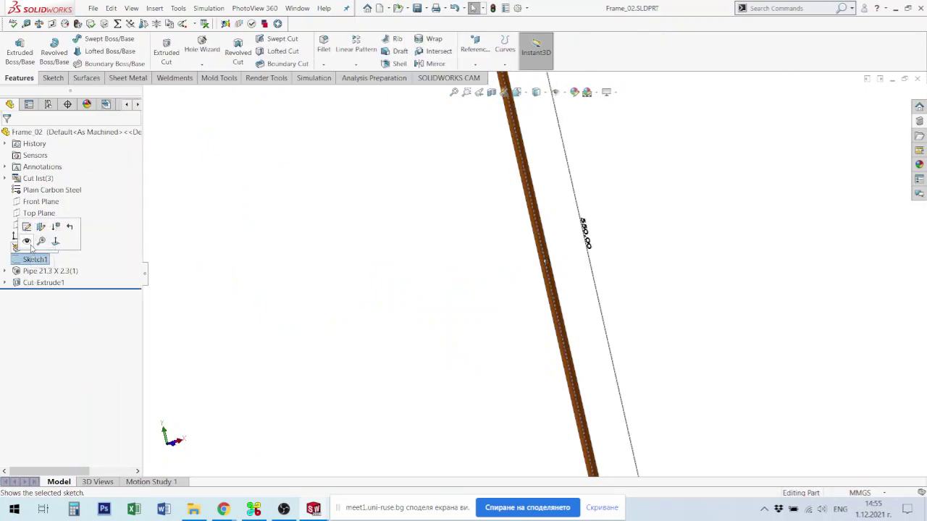
left_click(33, 236)
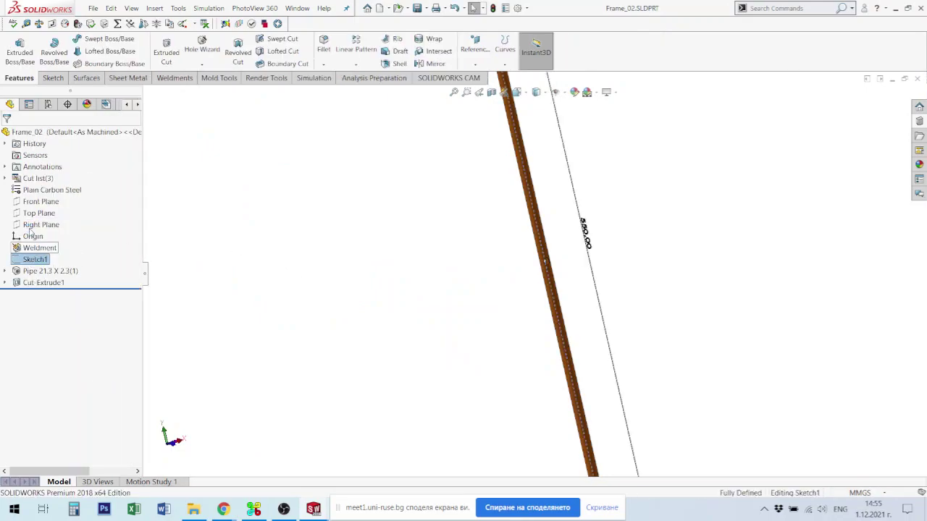
double_click(589, 241)
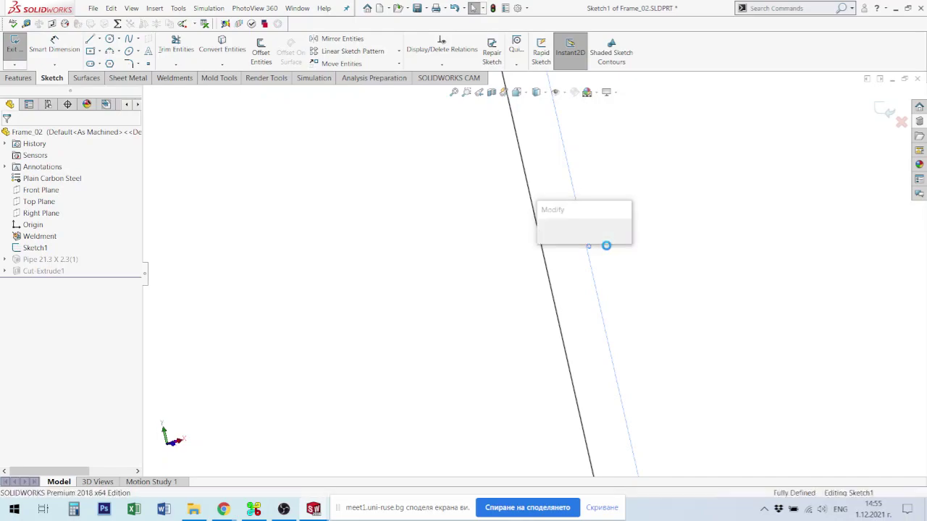
type("550")
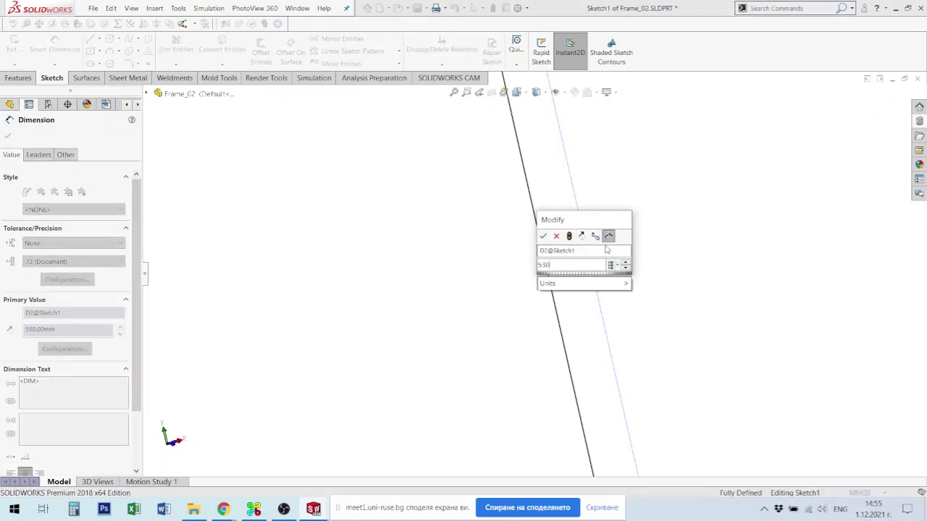
key("Return")
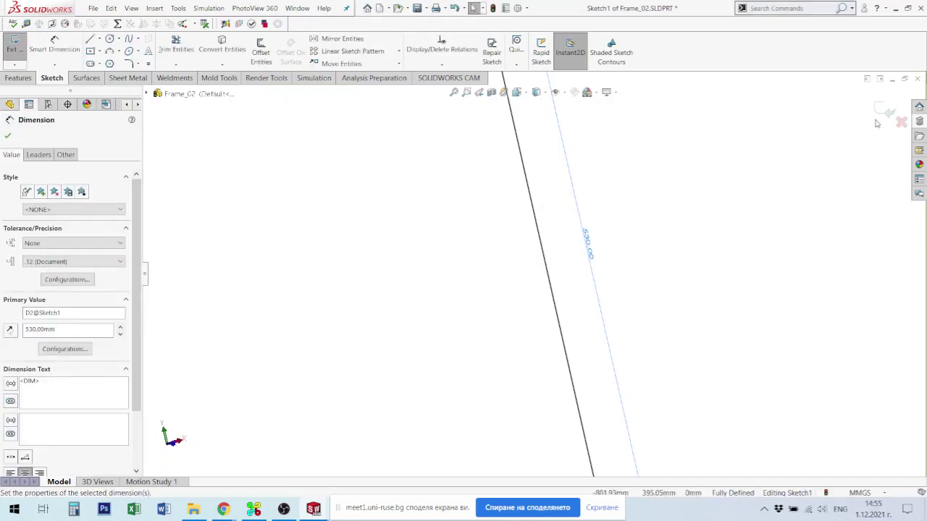
Exit Sketch1 of Frame_02, then save and close the part to return to the assembly
left_click(884, 112)
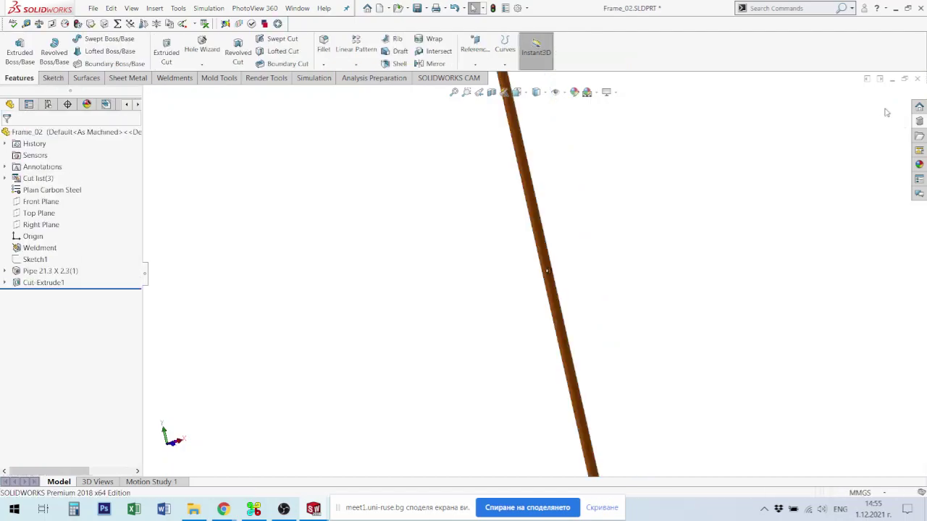
left_click(917, 79)
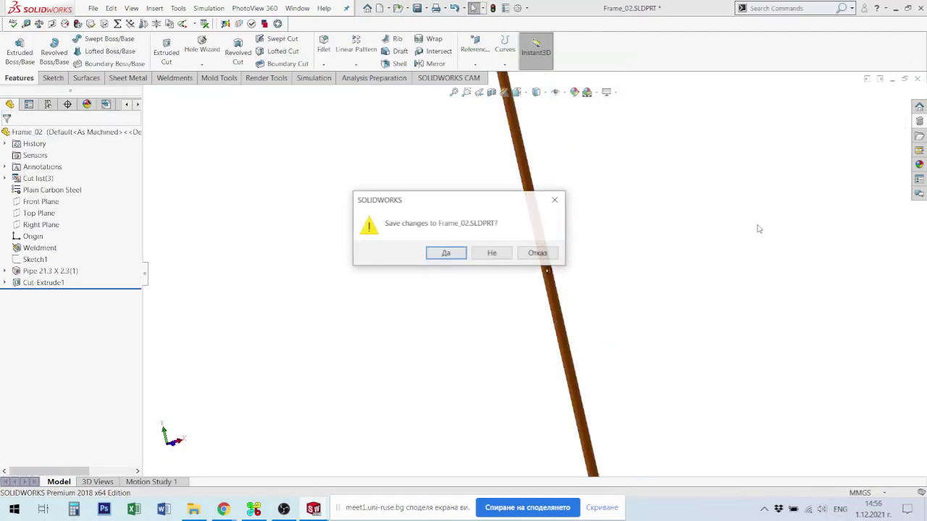
left_click(444, 254)
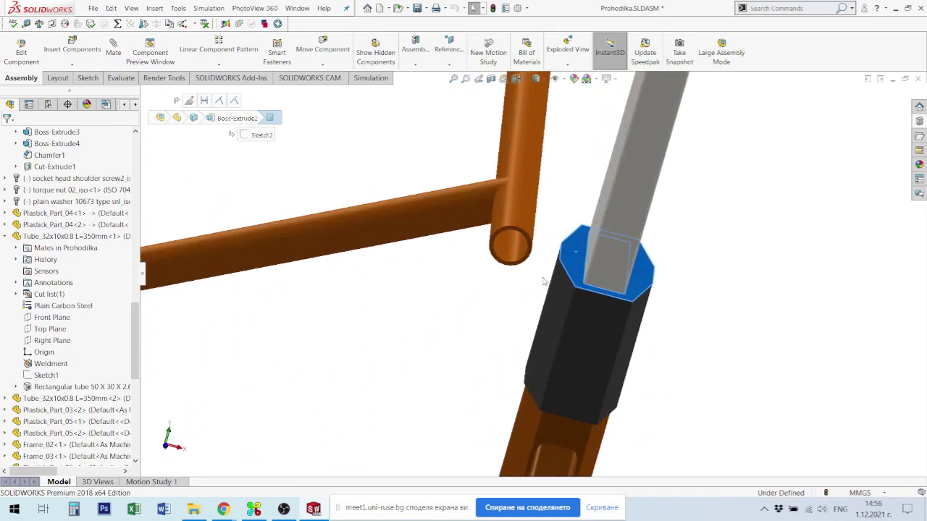
Measure the distance between Frame_03's lower end pipe and the inner base face of the Plastick_Part_05 bracket
middle_click_drag(536, 252, 530, 248)
scroll(509, 381, "up", 5)
scroll(500, 397, "down", 4)
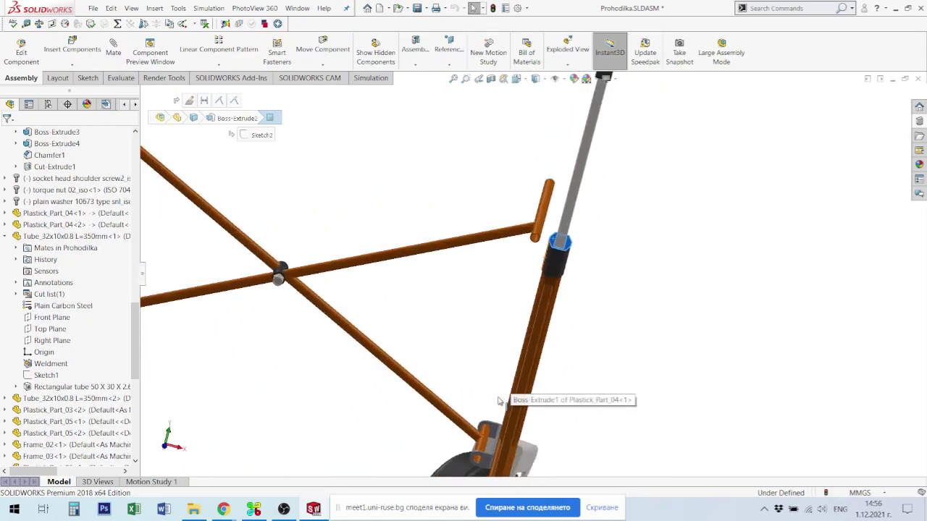
scroll(499, 423, "down", 5)
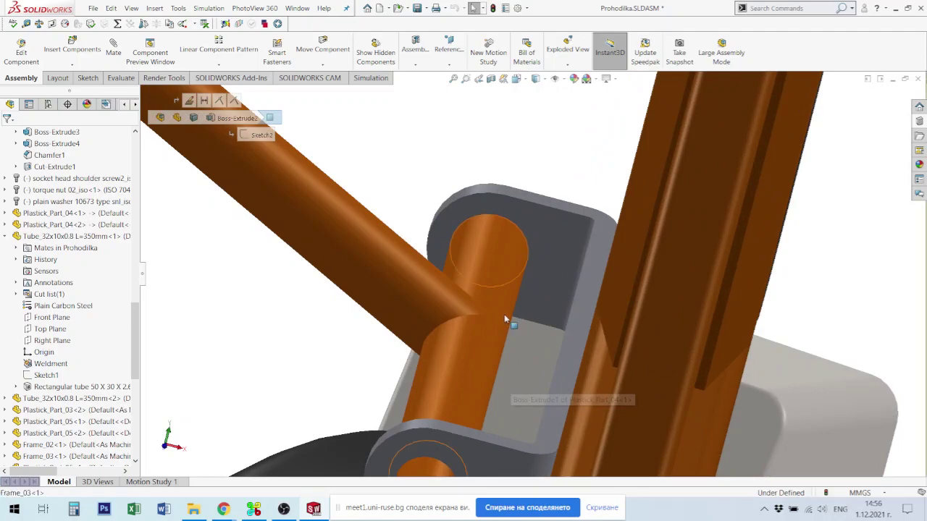
left_click(504, 314)
middle_click_drag(556, 327, 745, 360)
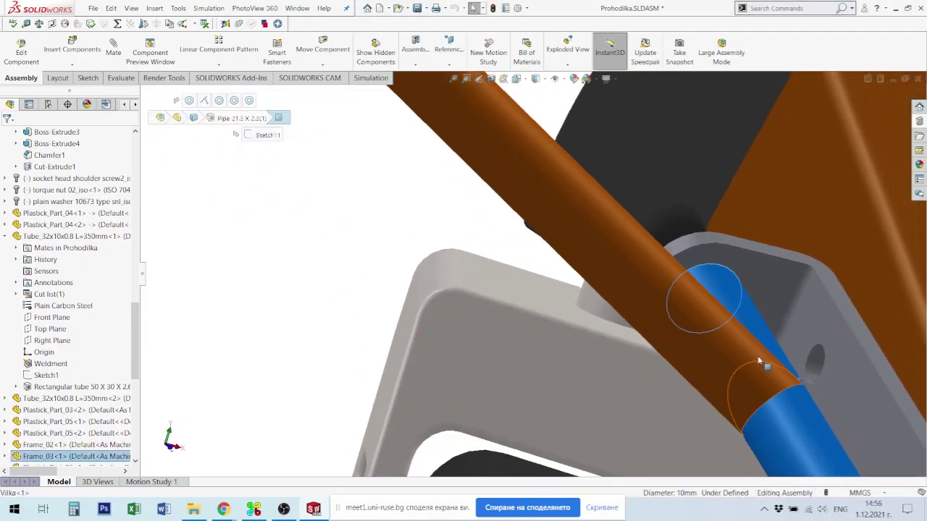
left_click(829, 392, "ctrl")
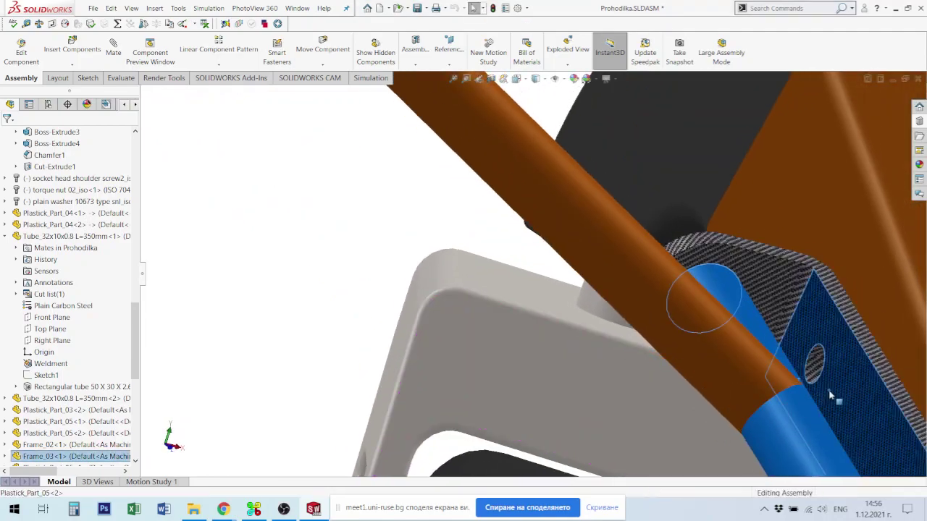
left_click(26, 23)
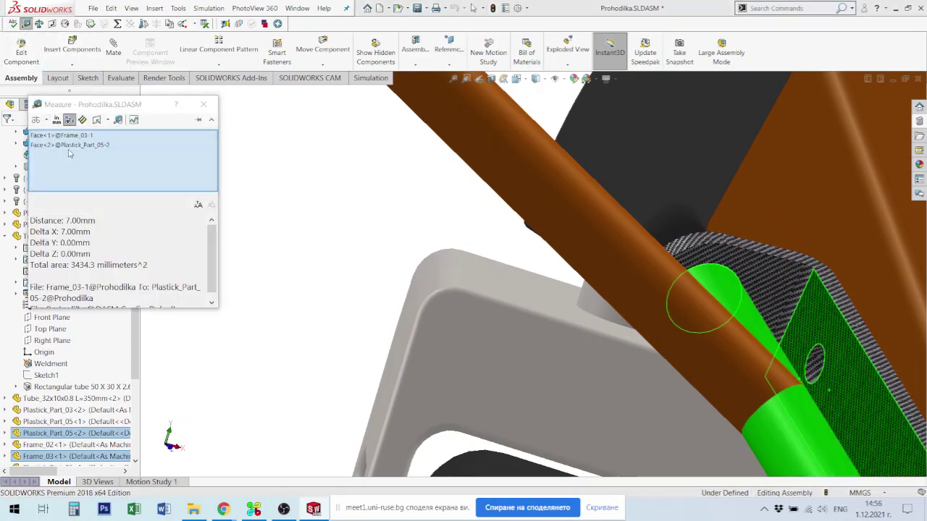
left_click(203, 106)
Open the Plastick_Part_05 bracket, set the depth of Boss-Extrude2 to 16 mm, and return to the assembly
middle_click_drag(802, 363, 810, 373)
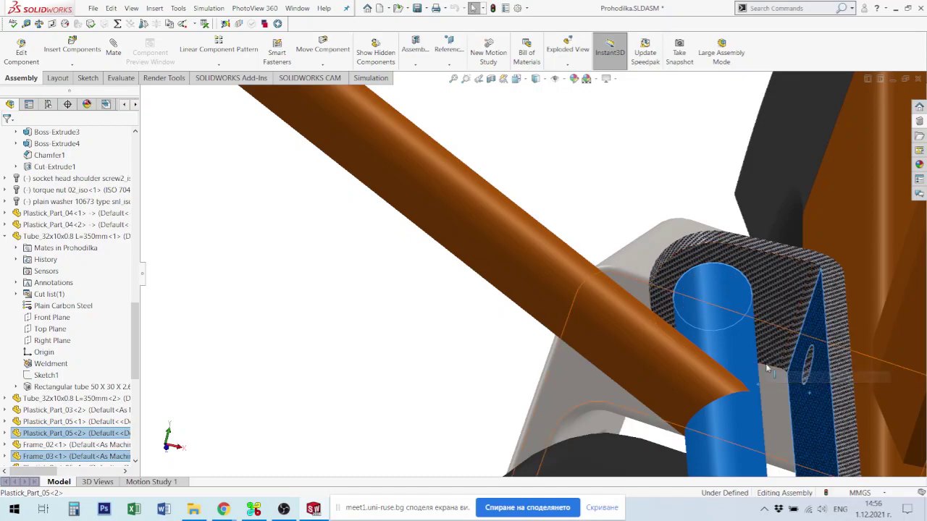
left_click(777, 305)
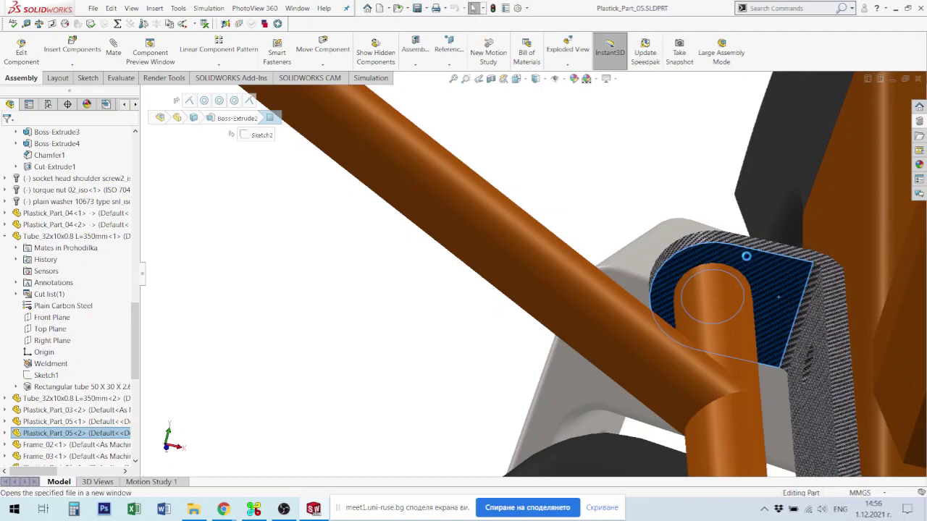
left_click(746, 256)
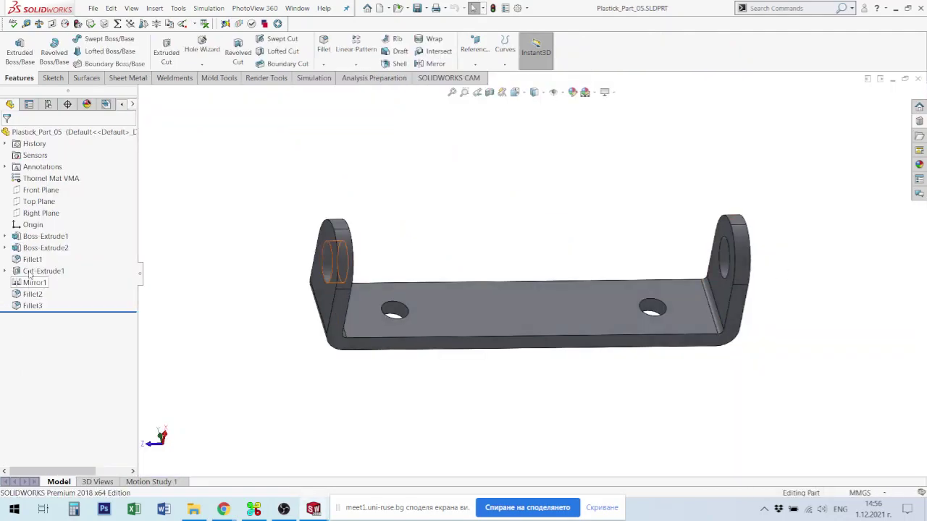
left_click(46, 248)
left_click(33, 222)
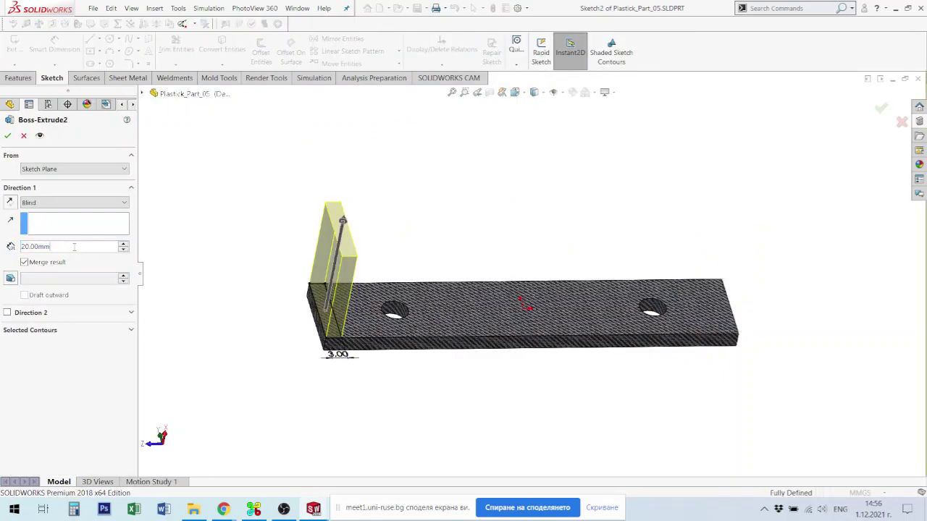
double_click(74, 247)
type("16")
key("Return")
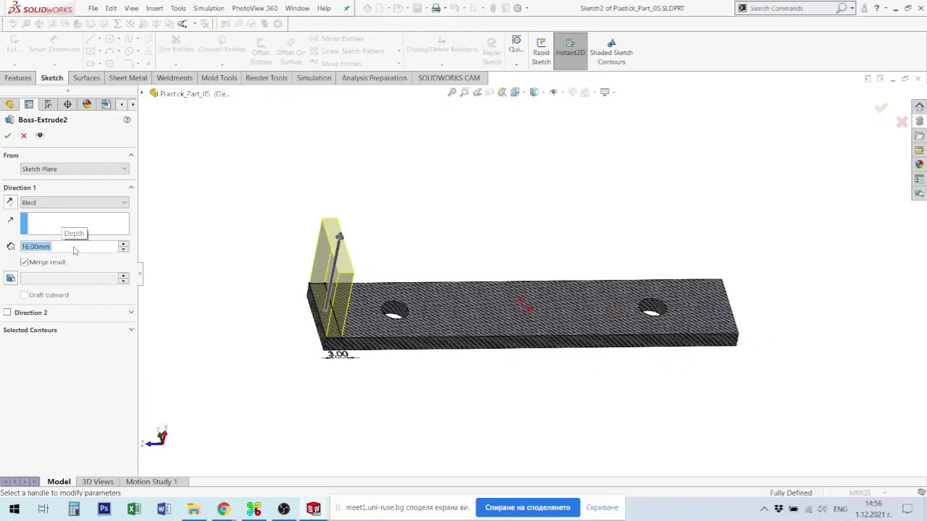
left_click(8, 137)
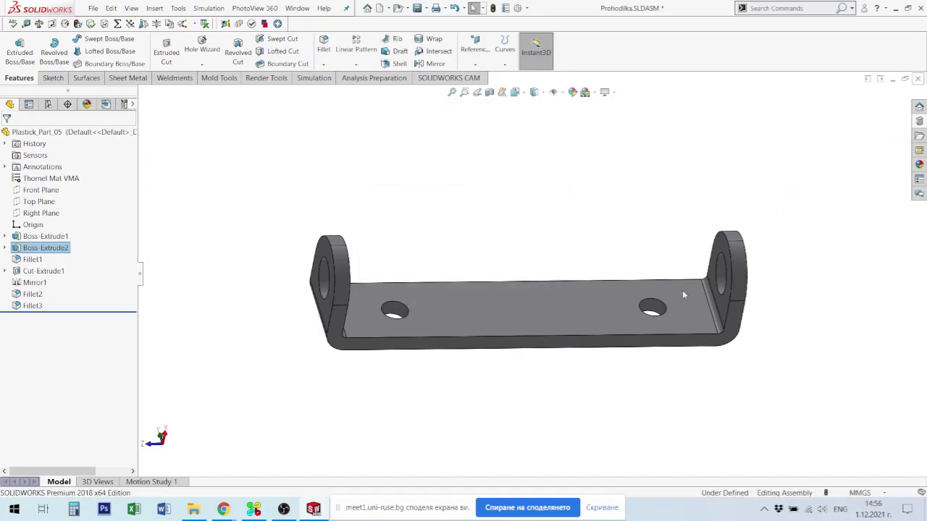
Examine the position of Frame_02's upper end pipe against the Plastick_Part_04 sleeve and the crossed frames across the whole walker
scroll(748, 370, "up", 3)
scroll(626, 380, "up", 6)
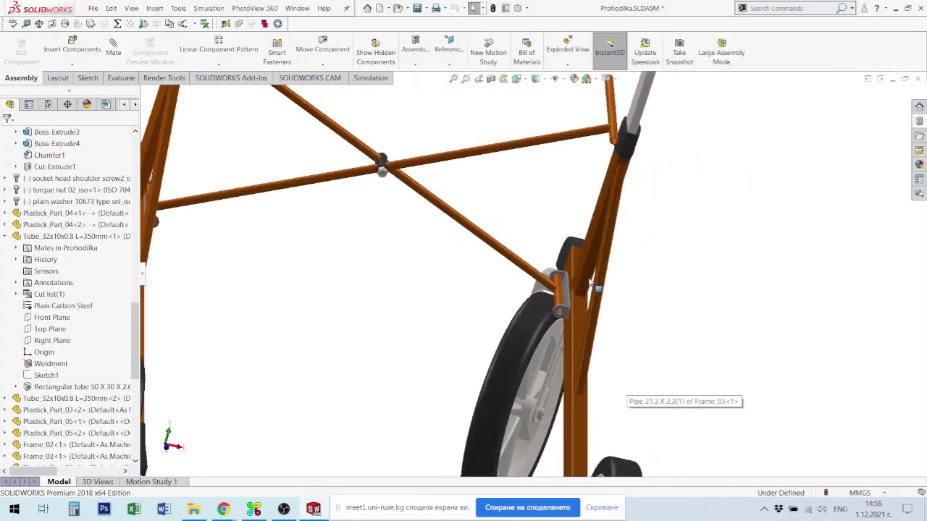
scroll(586, 109, "down", 5)
middle_click_drag(586, 108, 591, 94)
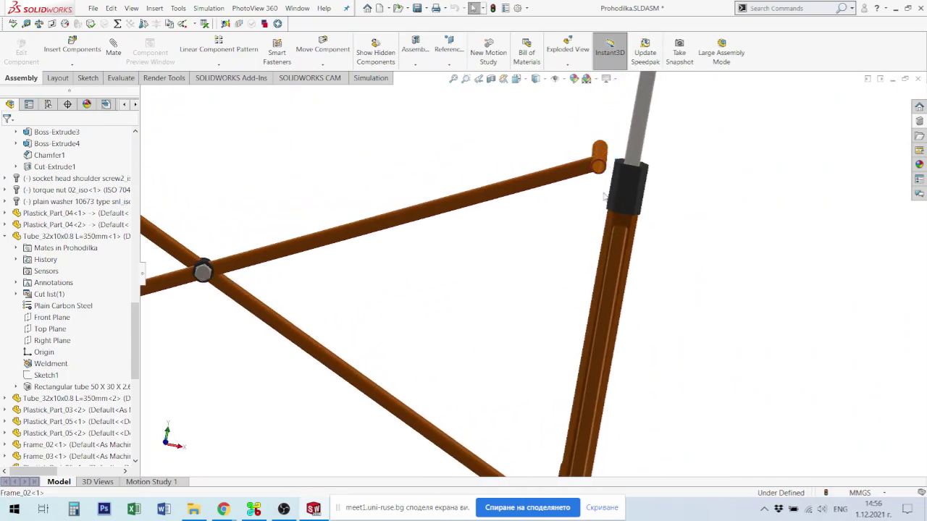
scroll(604, 190, "down", 4)
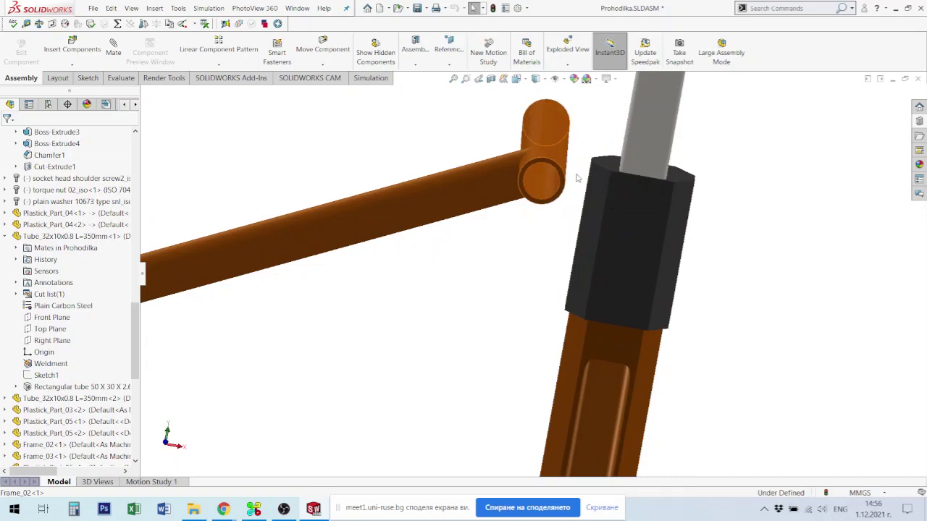
middle_click_drag(548, 176, 616, 197)
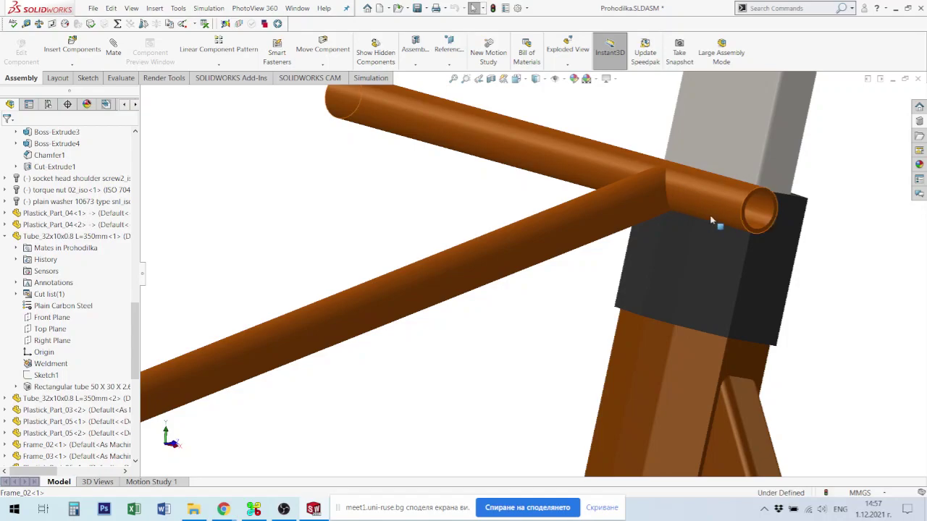
scroll(661, 217, "up", 6)
scroll(461, 248, "down", 3)
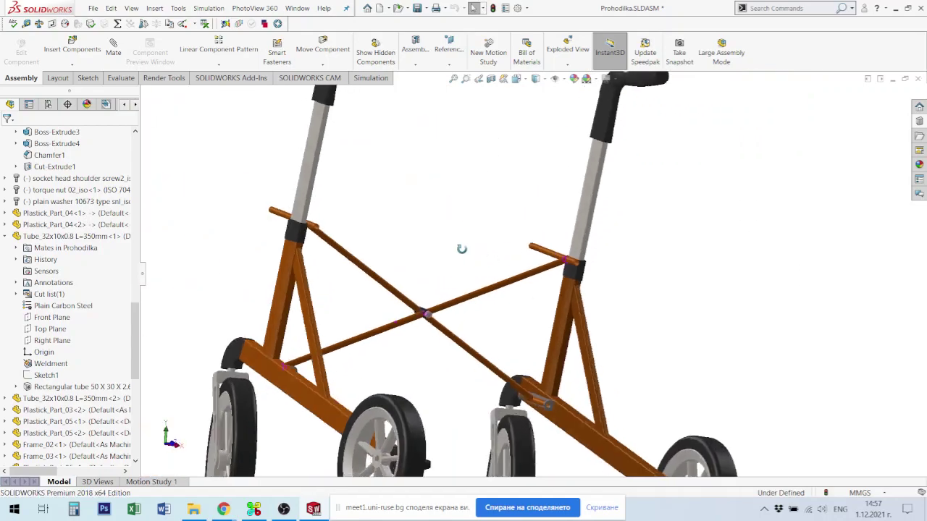
scroll(388, 291, "down", 5)
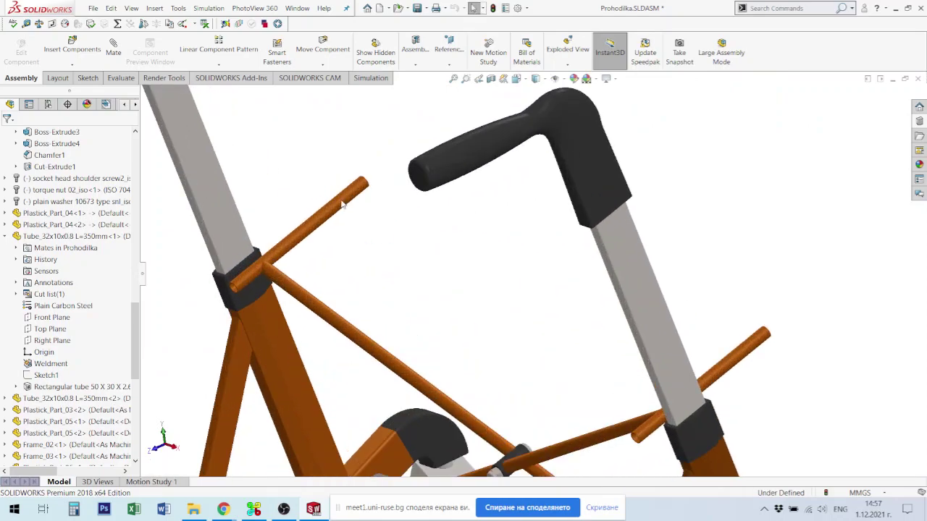